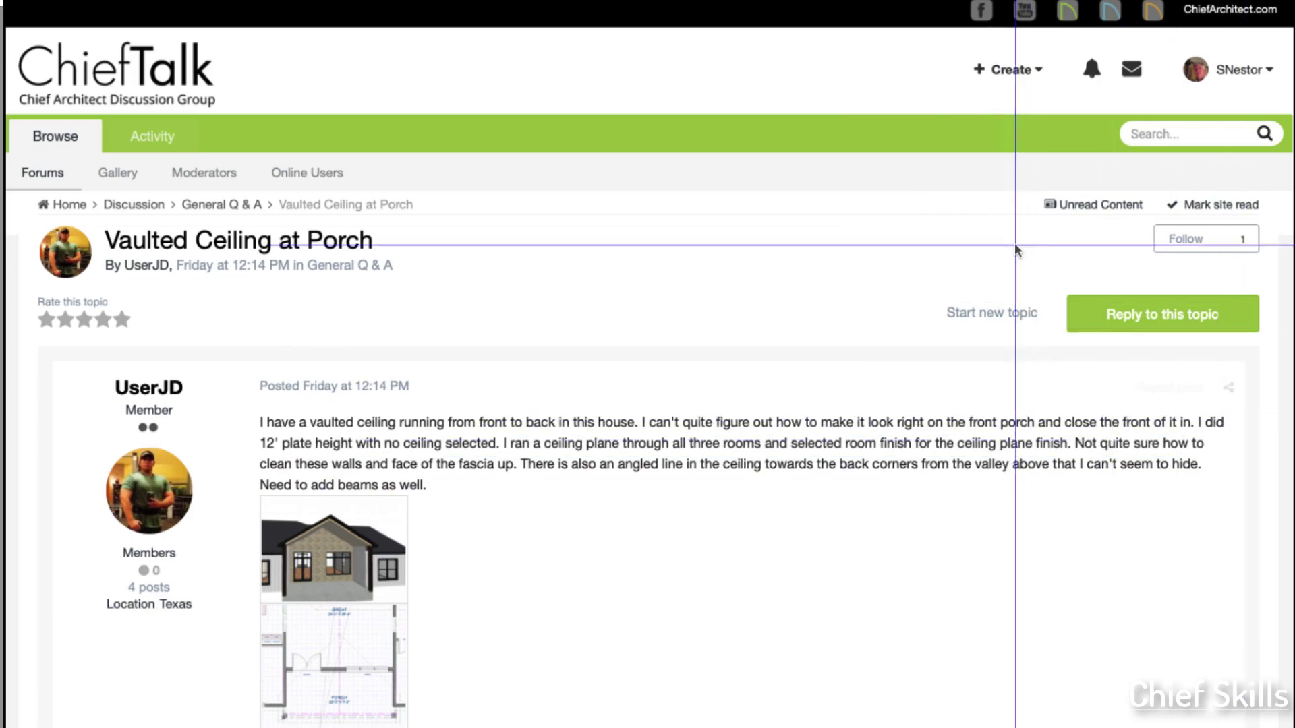
mouse_move(69, 369)
mouse_down()
mouse_move(40, 526)
mouse_move(180, 341)
mouse_up()
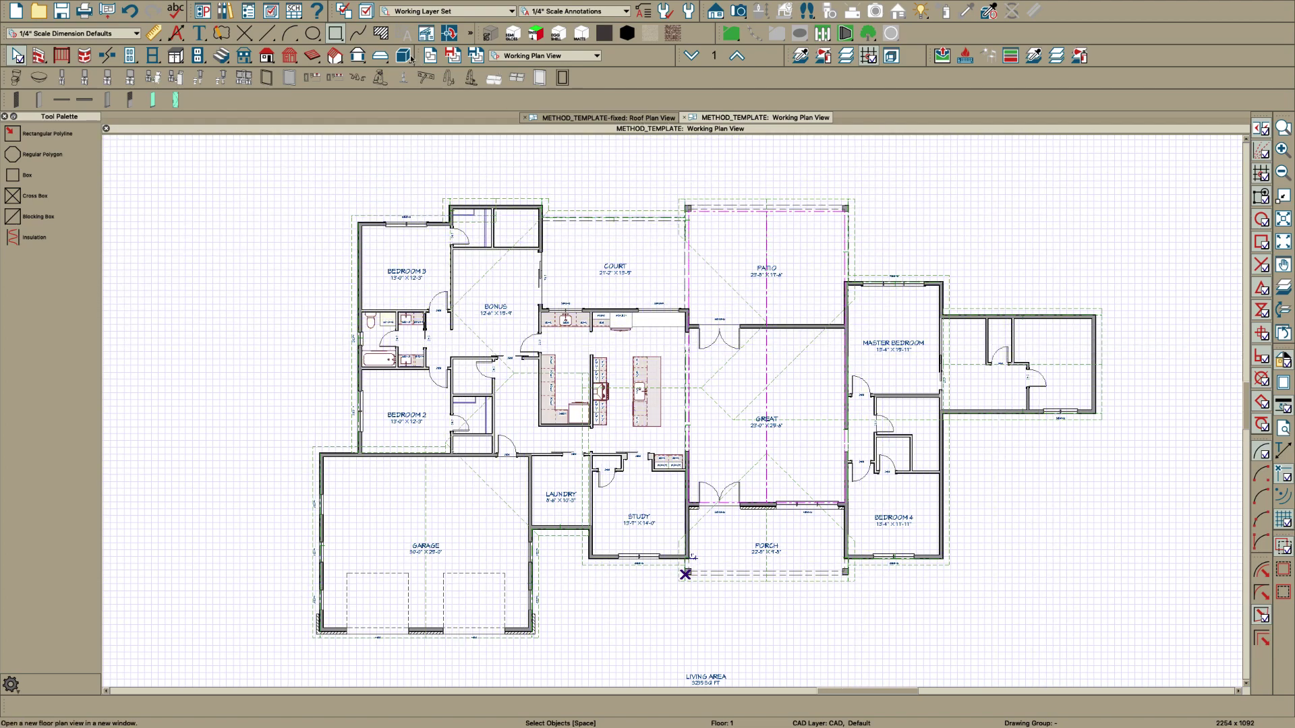
click(521, 57)
click(529, 56)
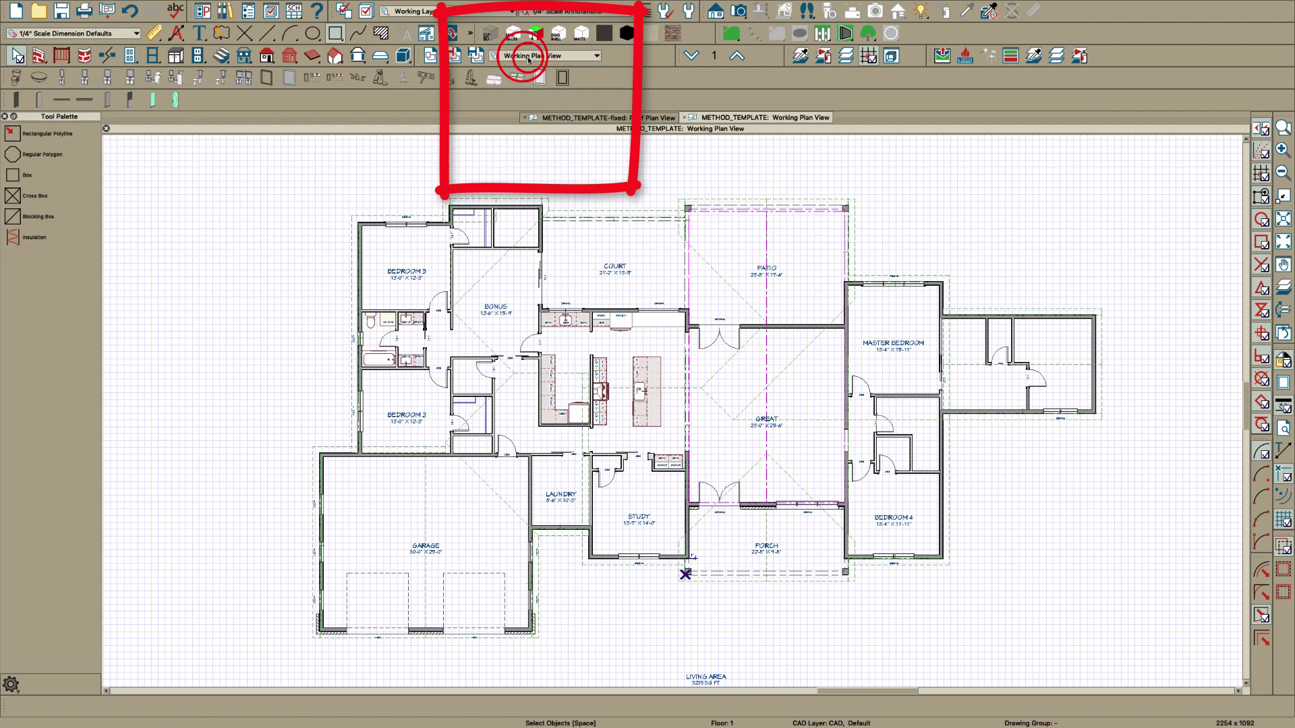
click(614, 208)
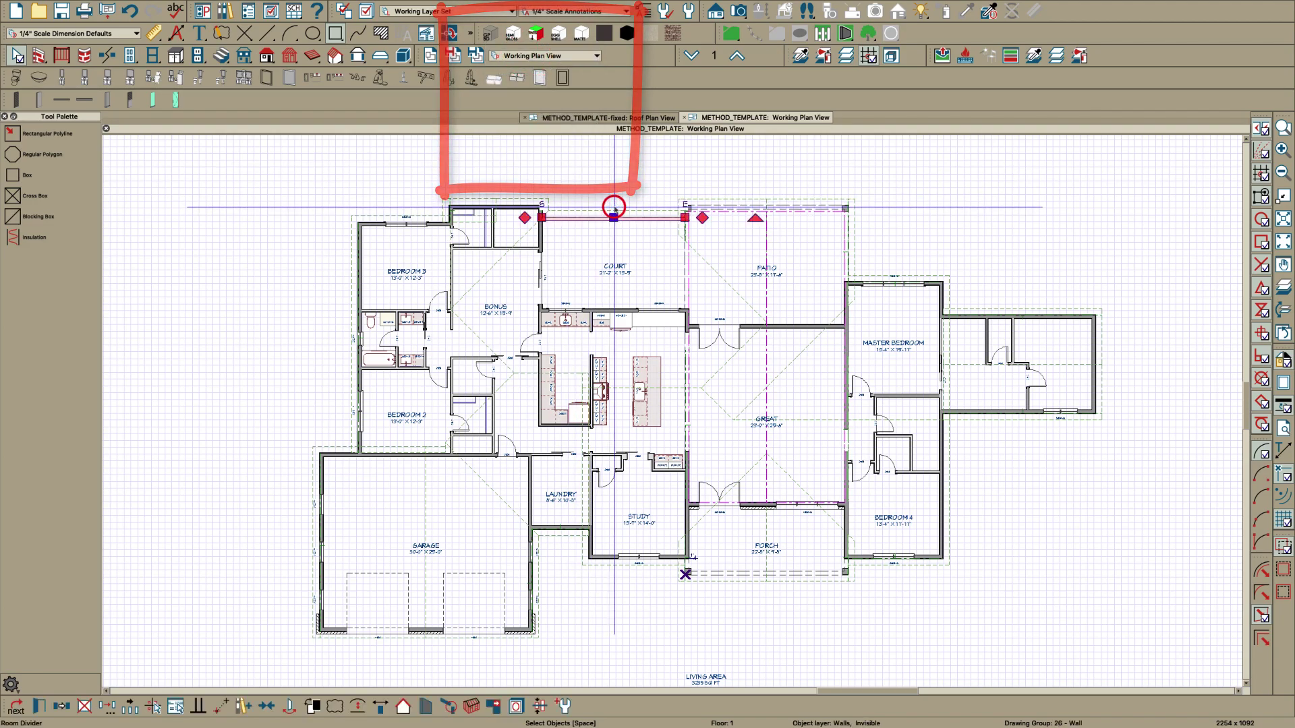
click(856, 245)
click(847, 245)
Turn off the display of the Roof Planes and Roofs, Baselines layers in the Working Layer Set
scroll(979, 278, up, 5)
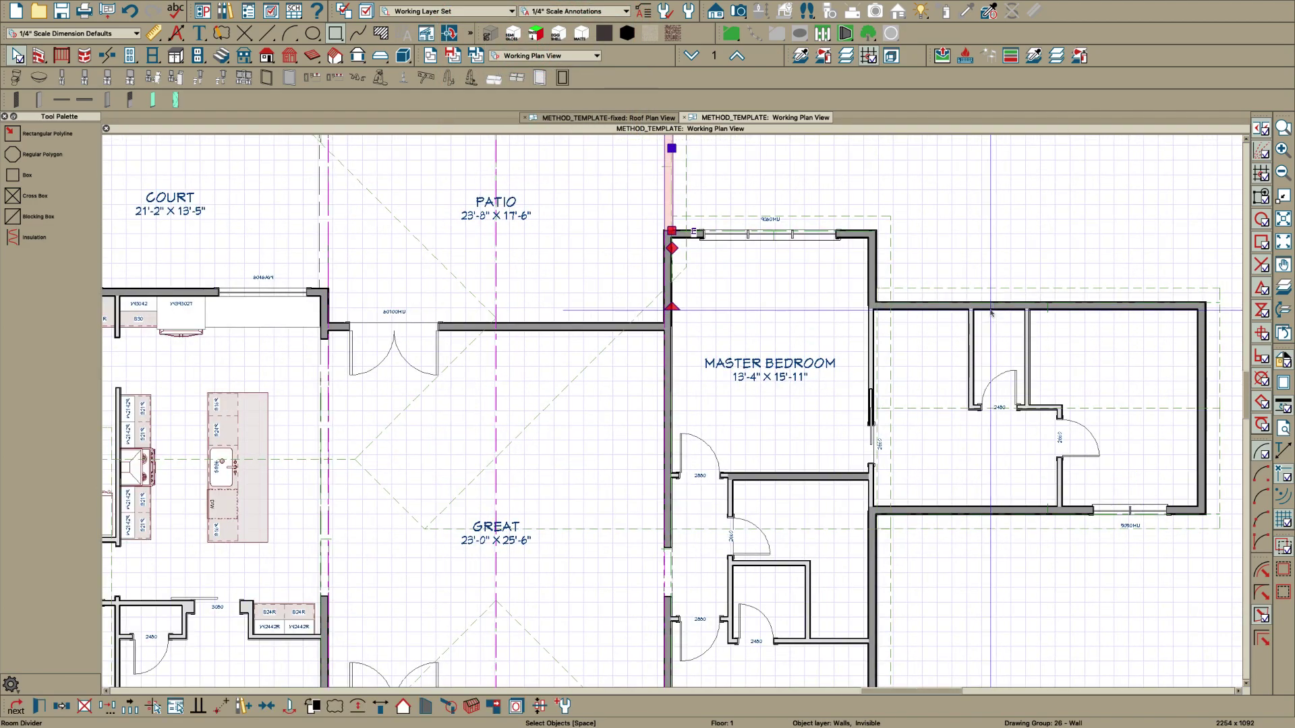
click(979, 279)
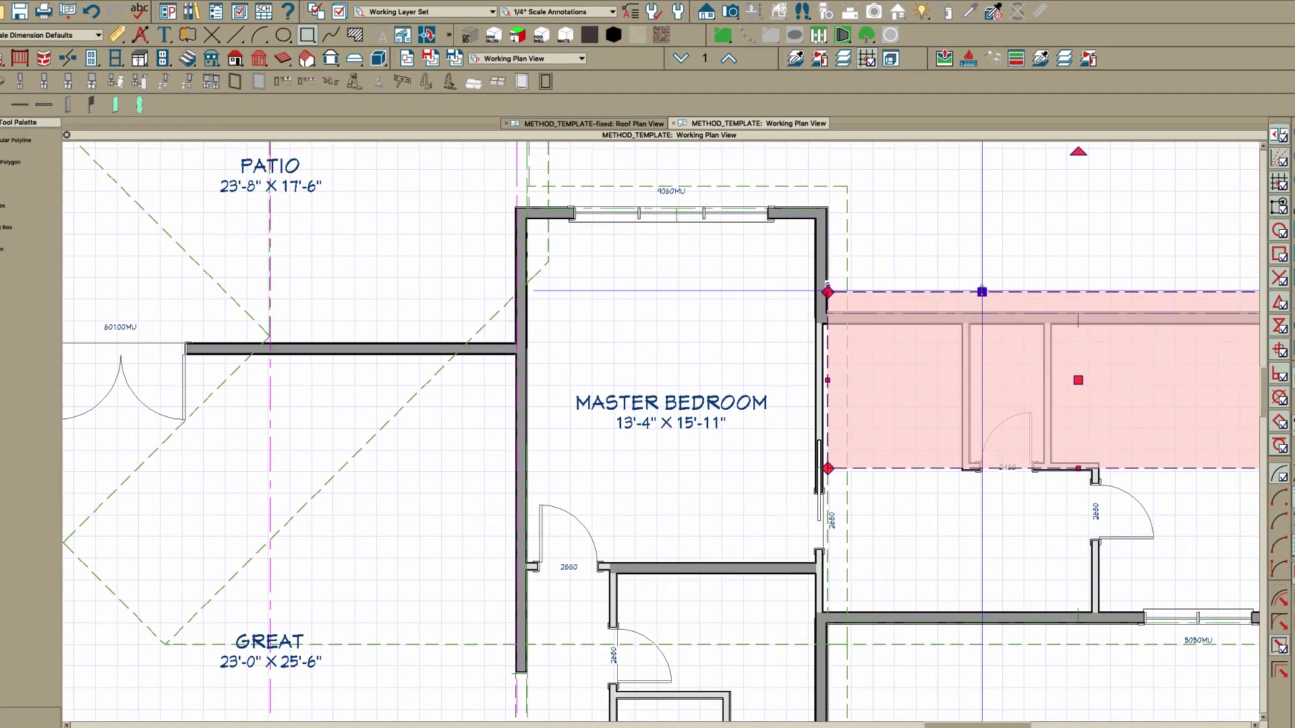
key(l)
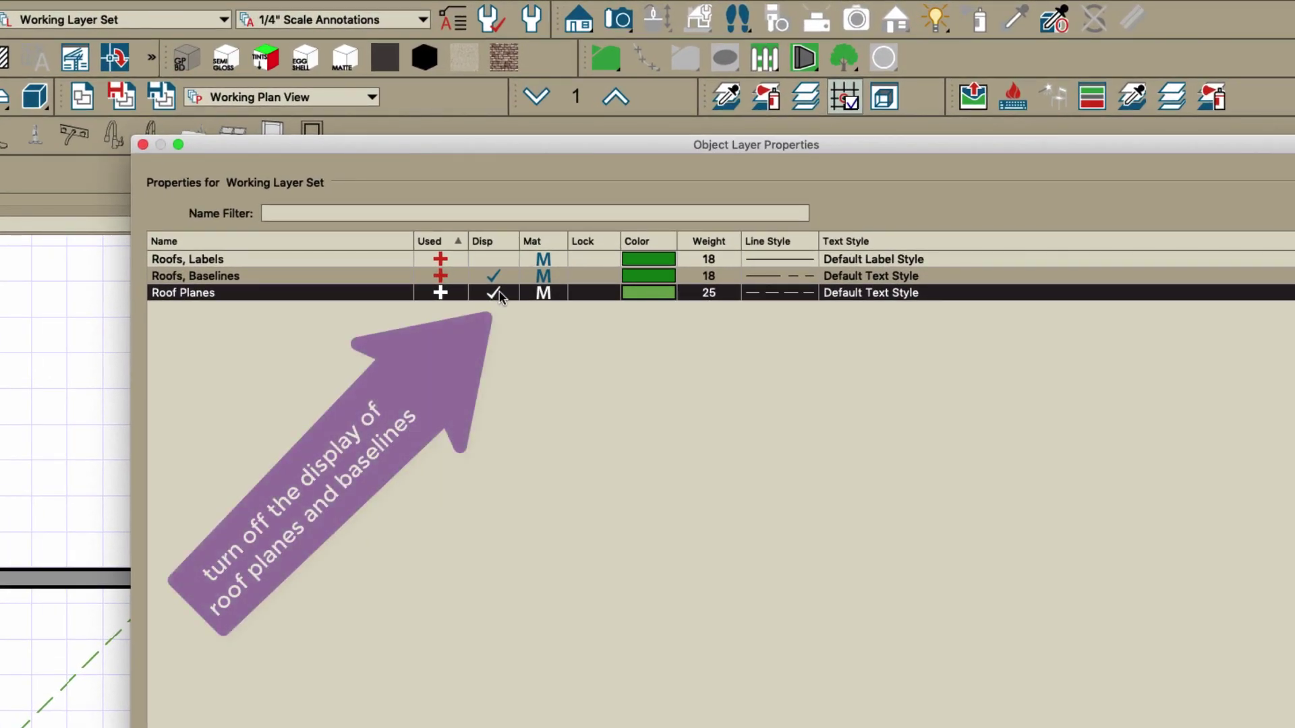
click(499, 294)
click(488, 276)
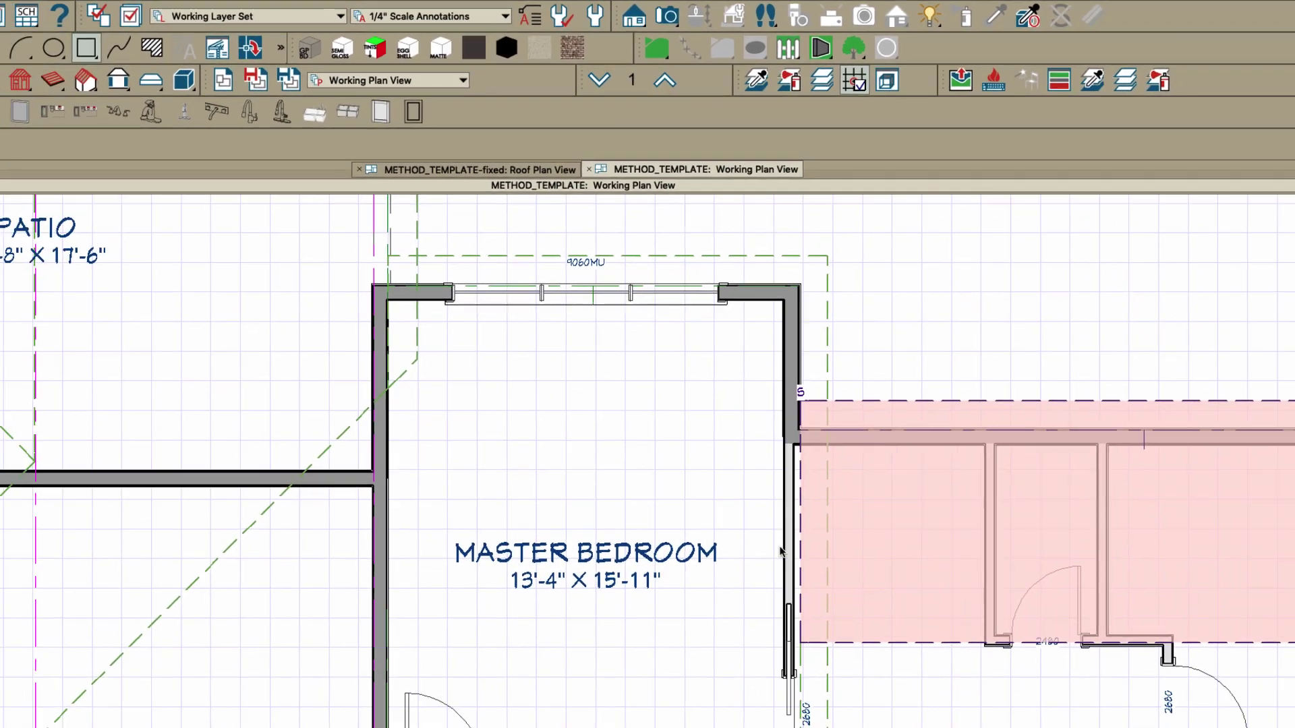
click(970, 465)
Turn off the snap grid display in the General Plan Defaults
scroll(970, 465, down, 4)
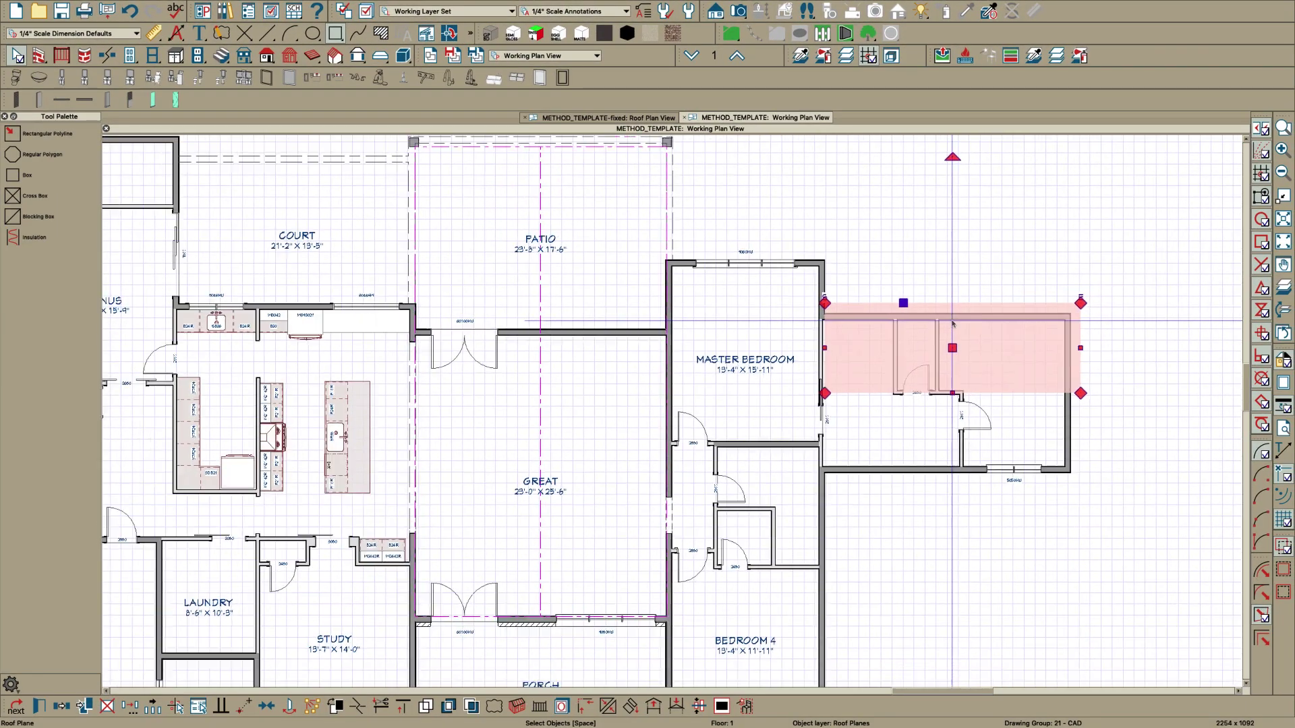
scroll(952, 343, down, 2)
middle_drag(513, 314, 570, 306)
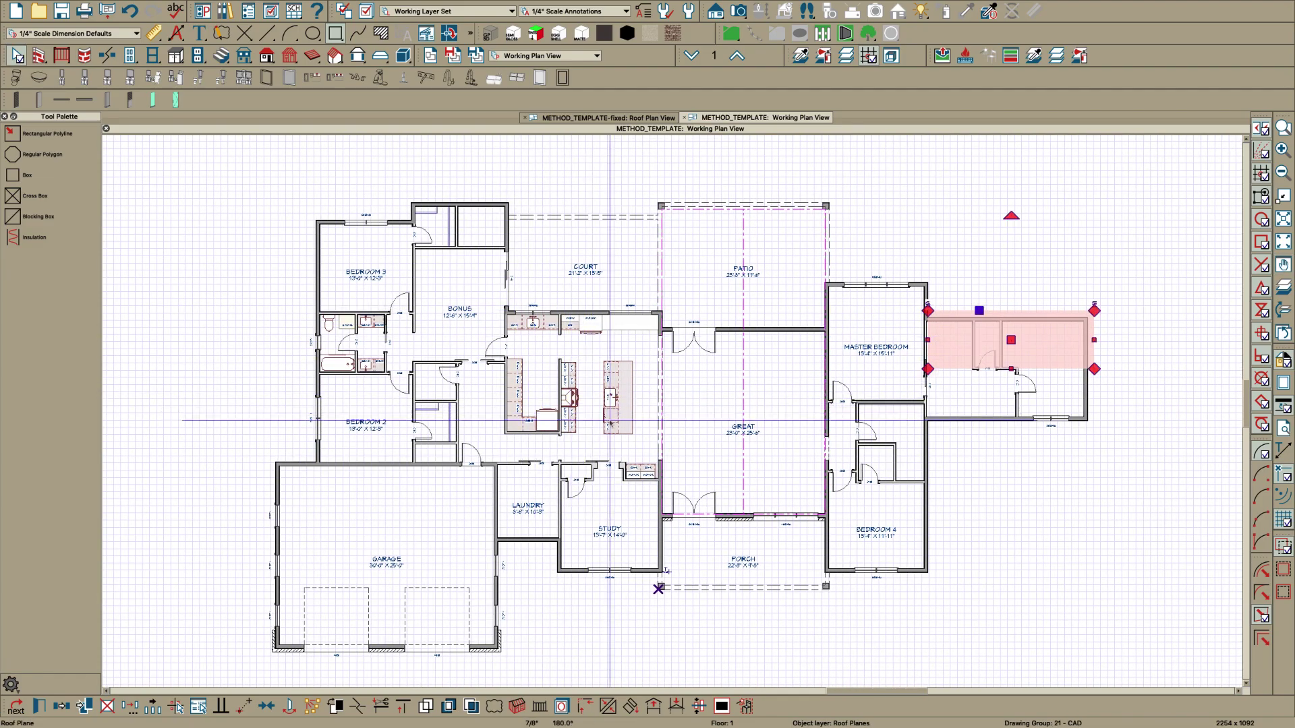
double_click(17, 61)
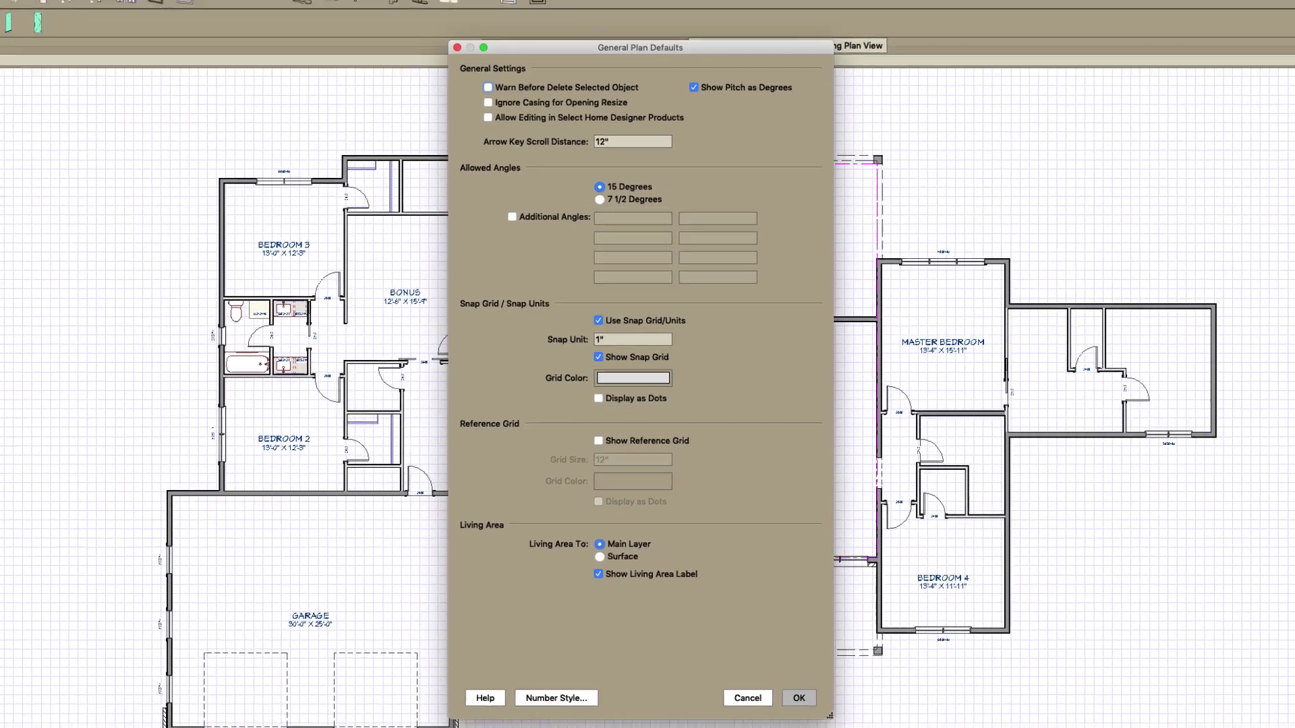
click(803, 709)
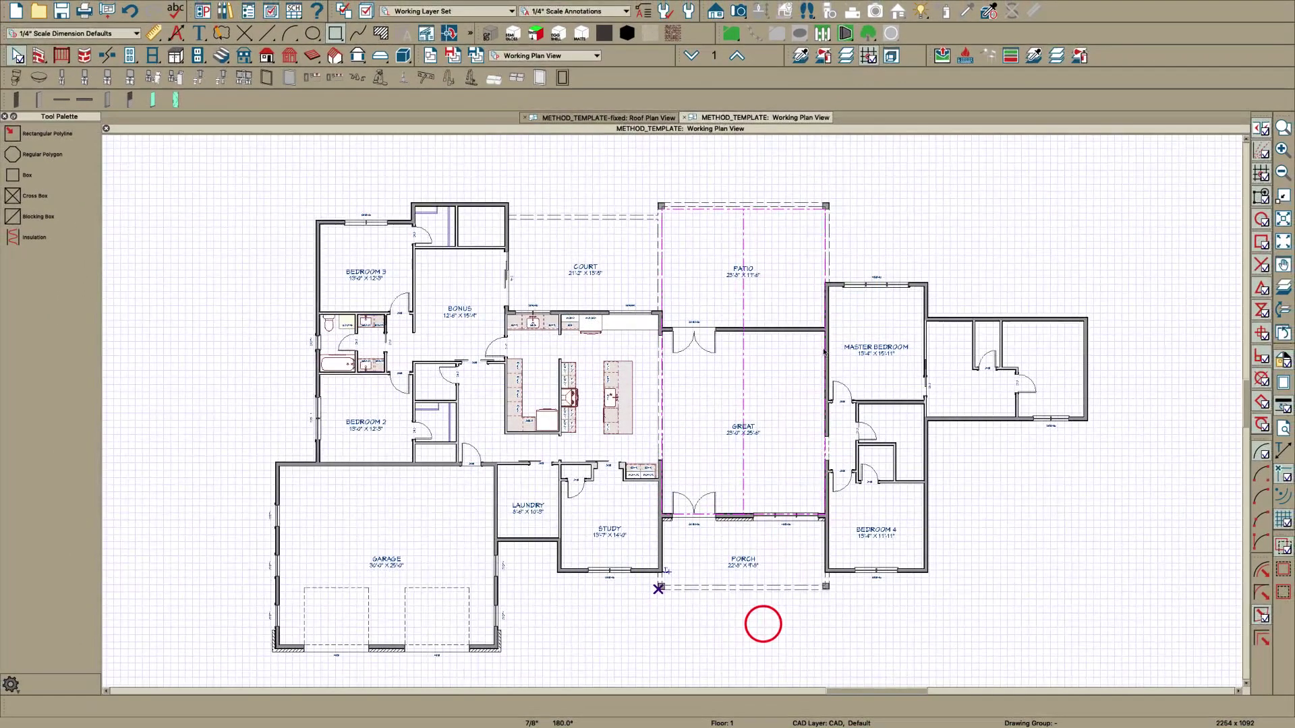
scroll(687, 398, up, 1)
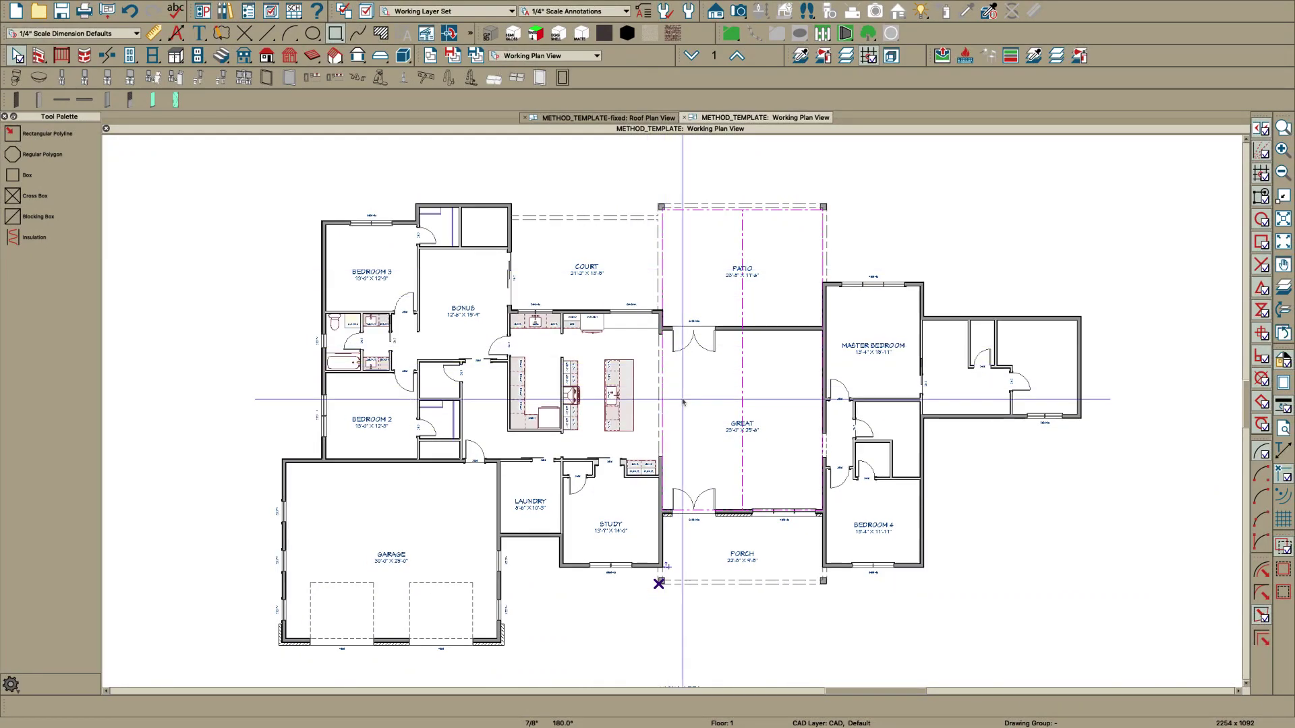
scroll(707, 334, up, 1)
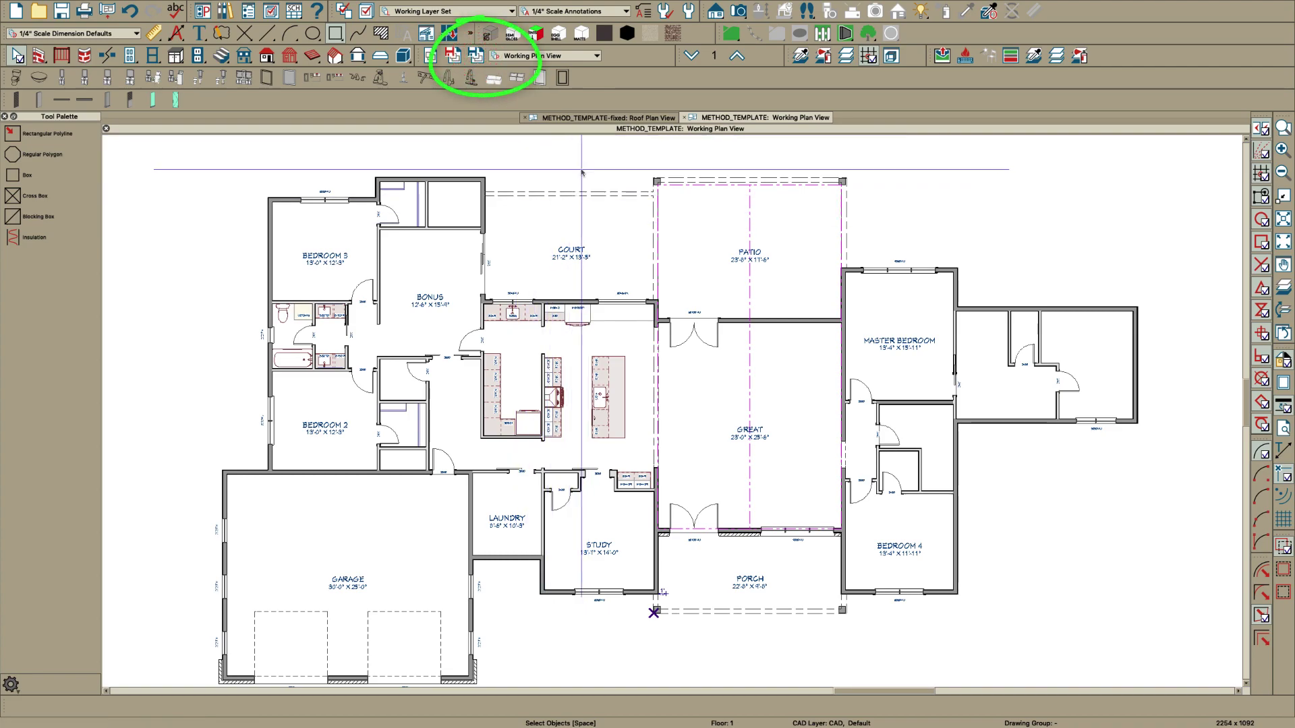
Switch the floor plan to the saved Roof Plan View
click(539, 55)
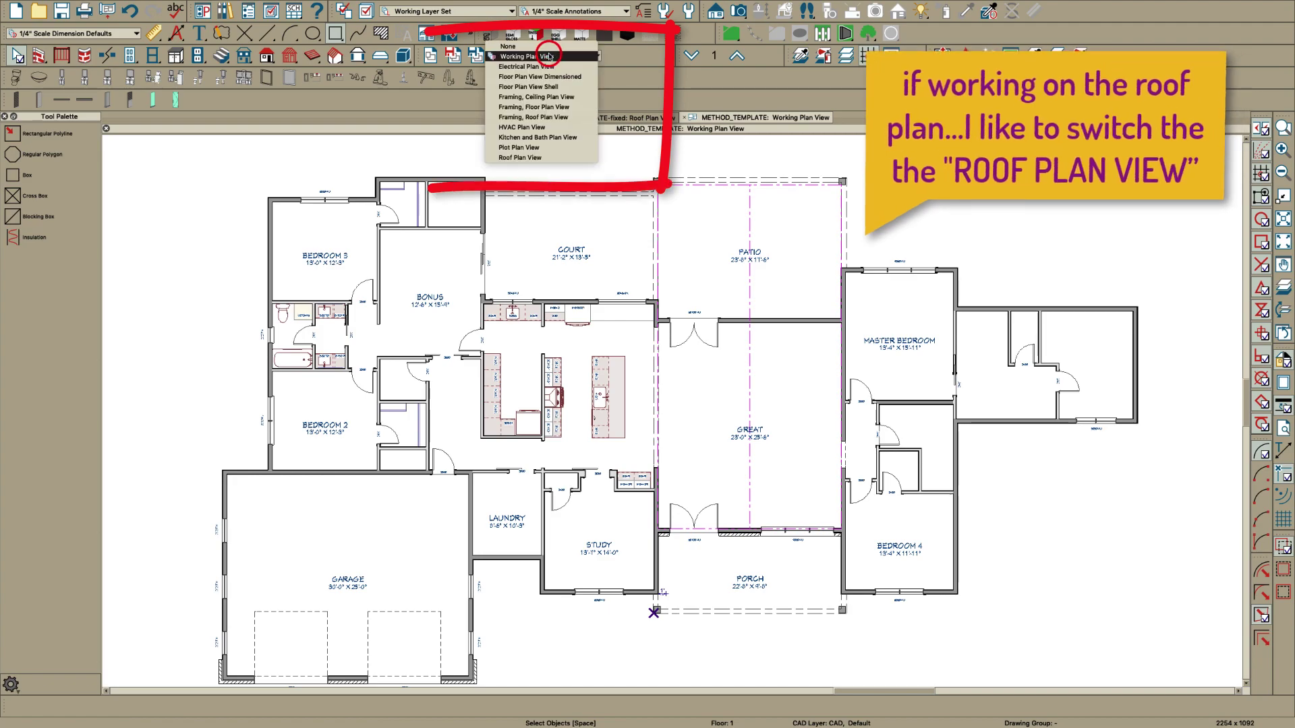
click(520, 156)
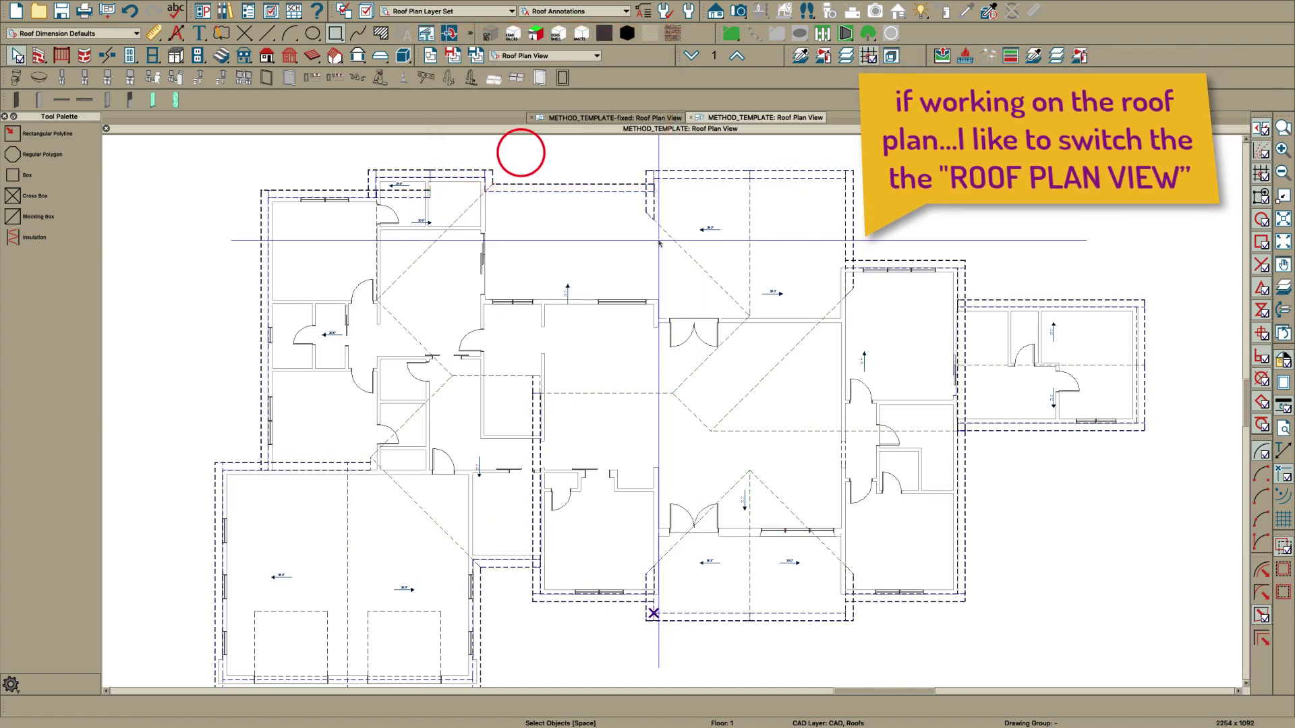
scroll(843, 232, down, 2)
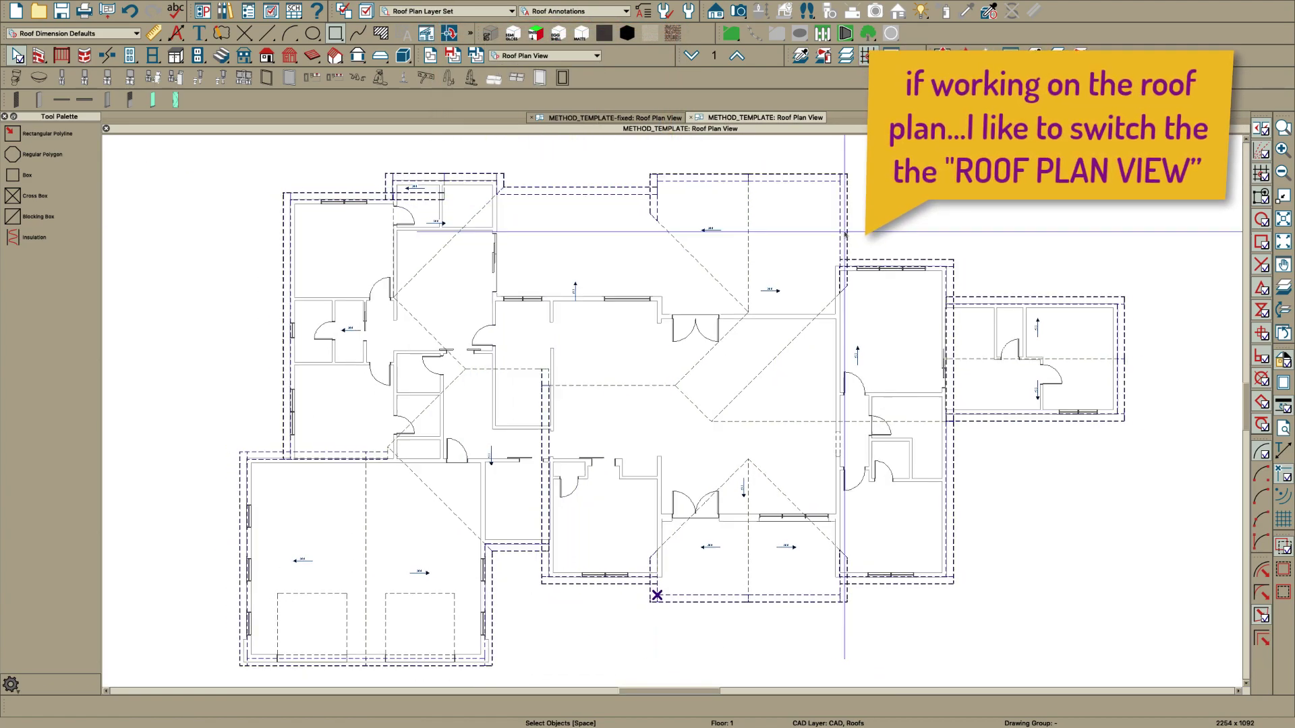
scroll(682, 266, up, 1)
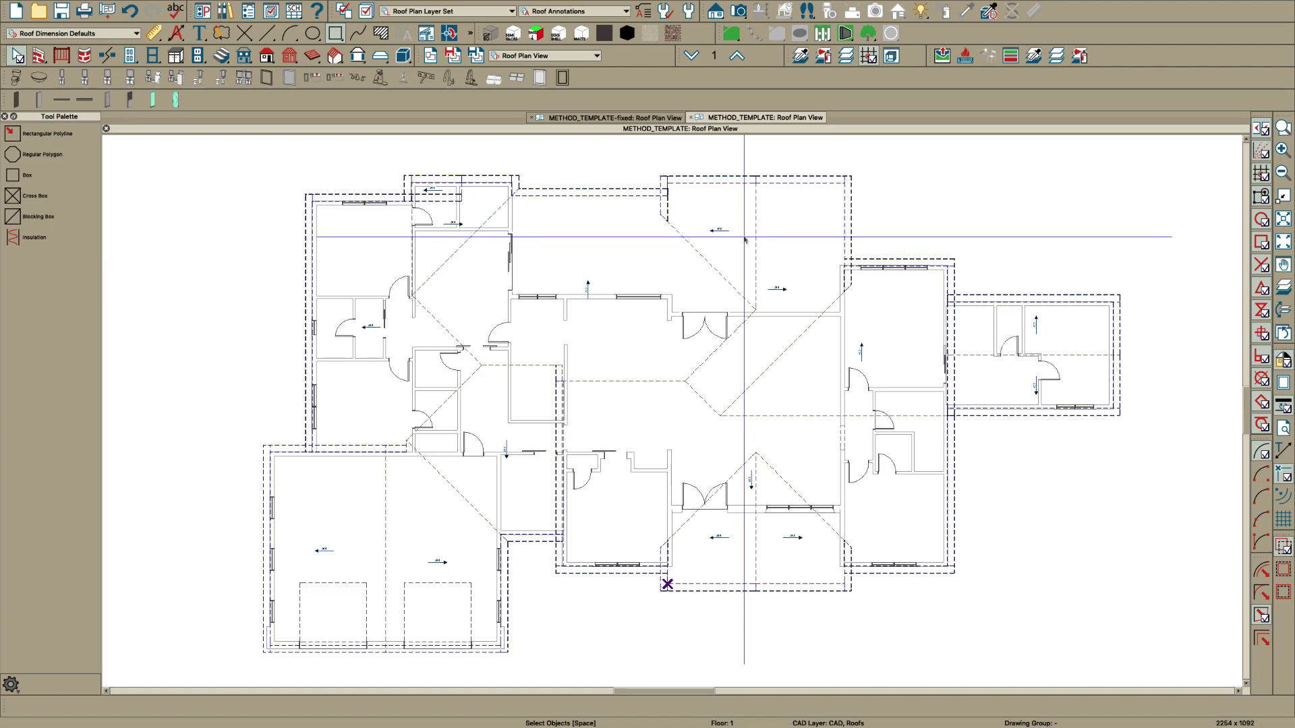
Filter the Roof Plan Layer Set by "overh" and turn off the display of the Roofs, Overhang Area layer
click(716, 178)
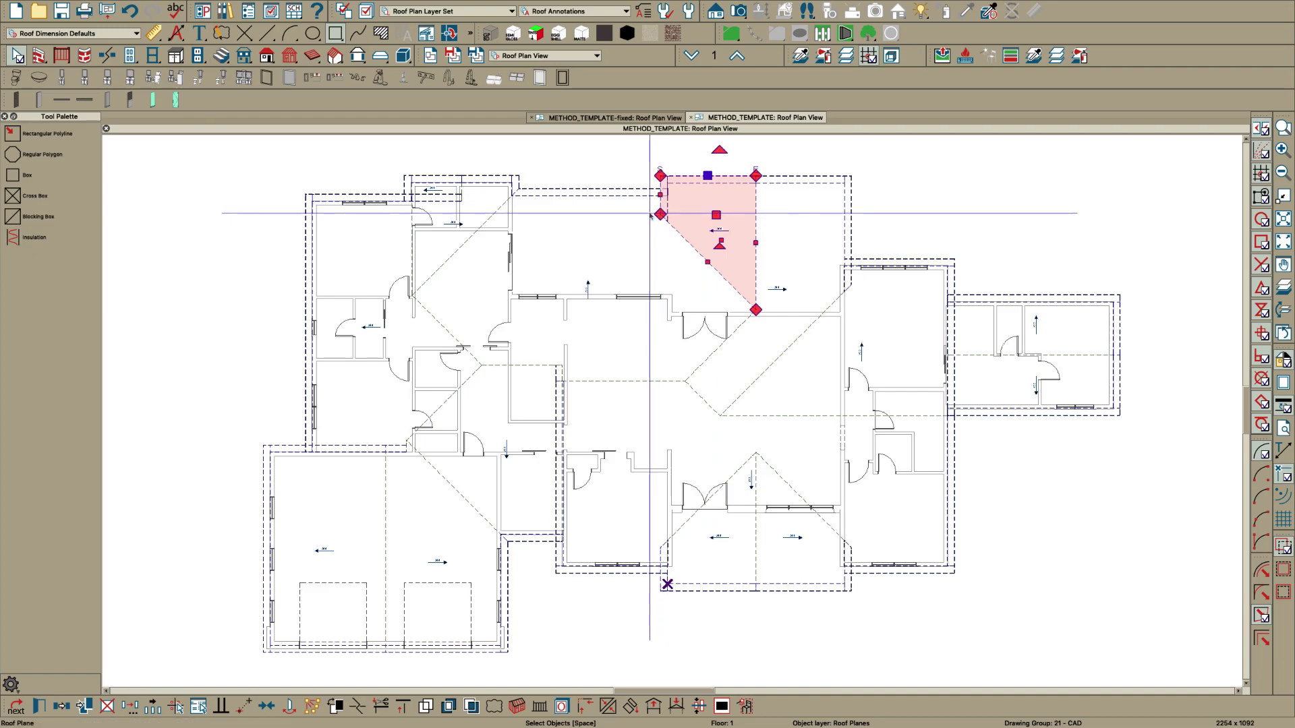
key(l)
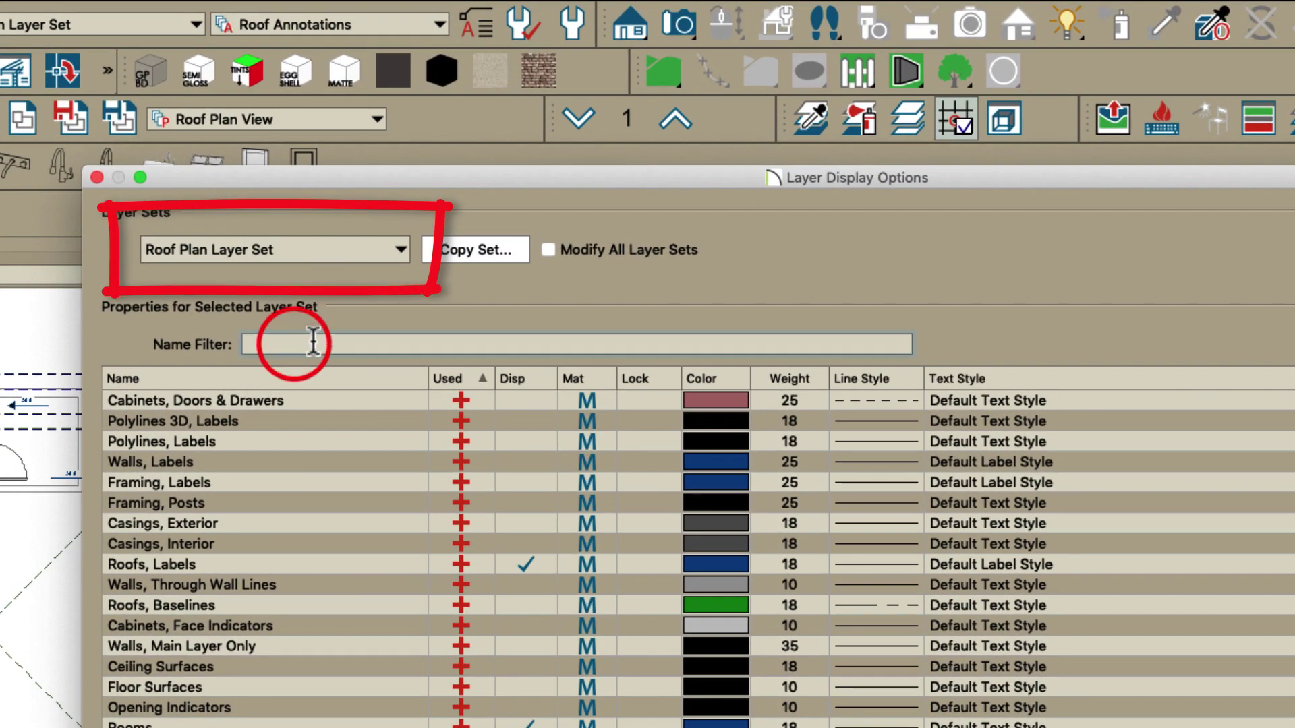
click(313, 342)
text(o)
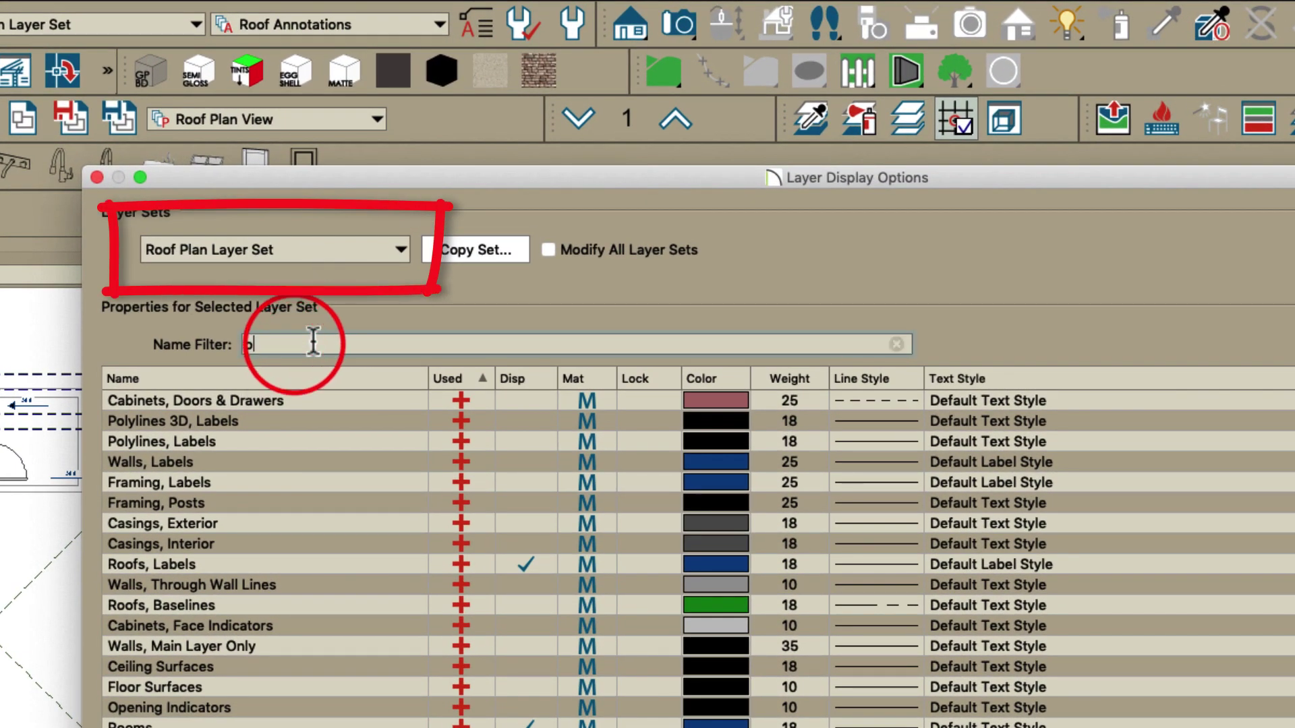
text(verh)
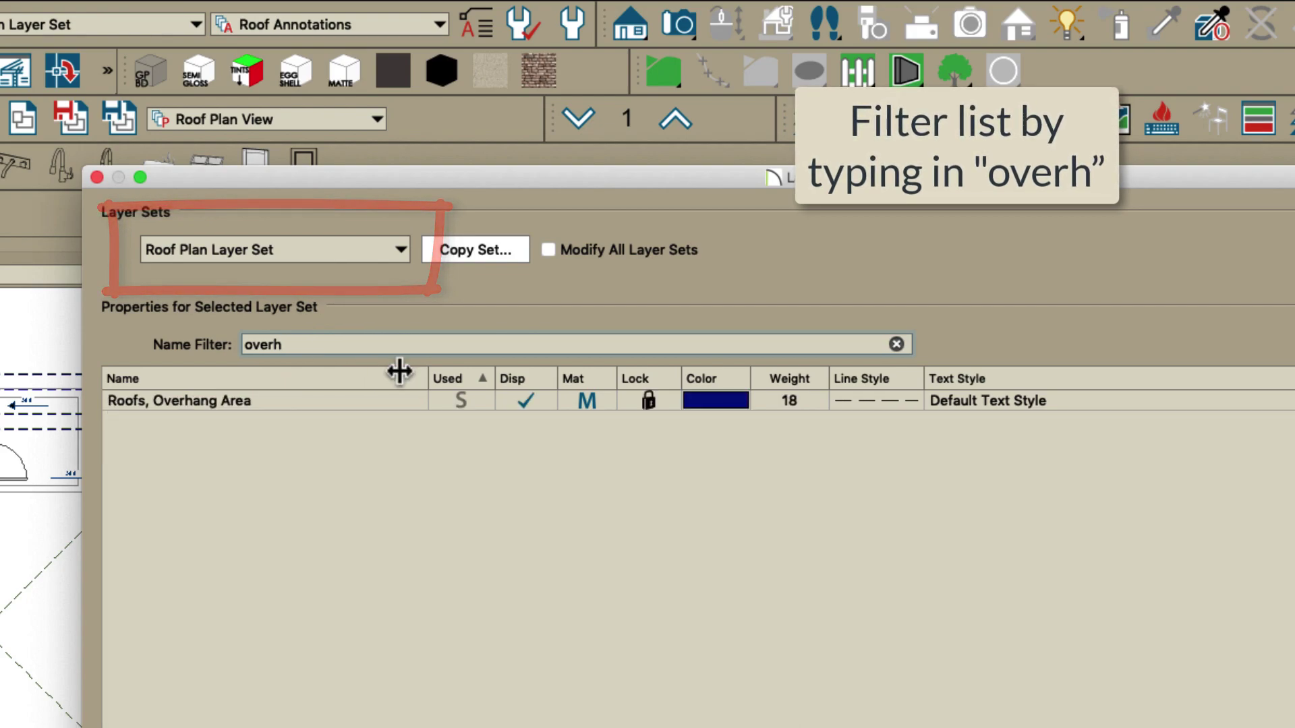
click(521, 402)
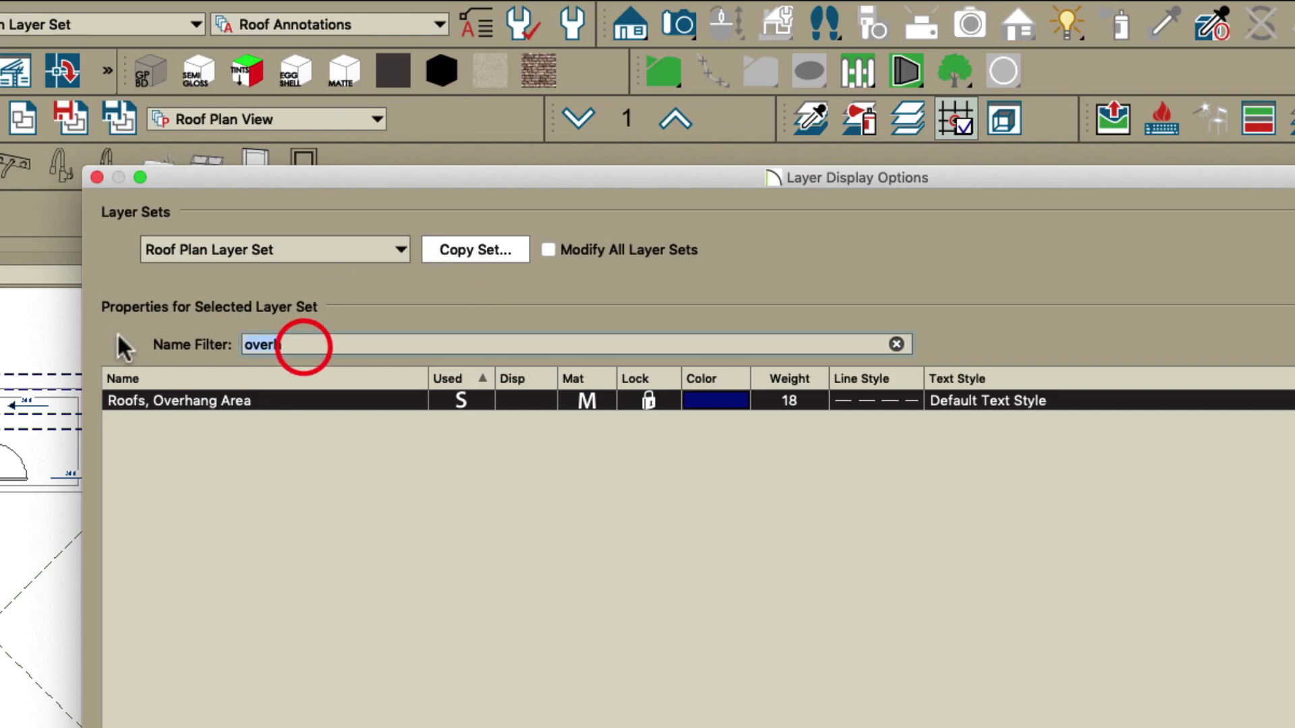
Filter the layers by "roof pl" and give Roof Planes a Magenta color, line weight 50 and a solid line style
text(roof pl)
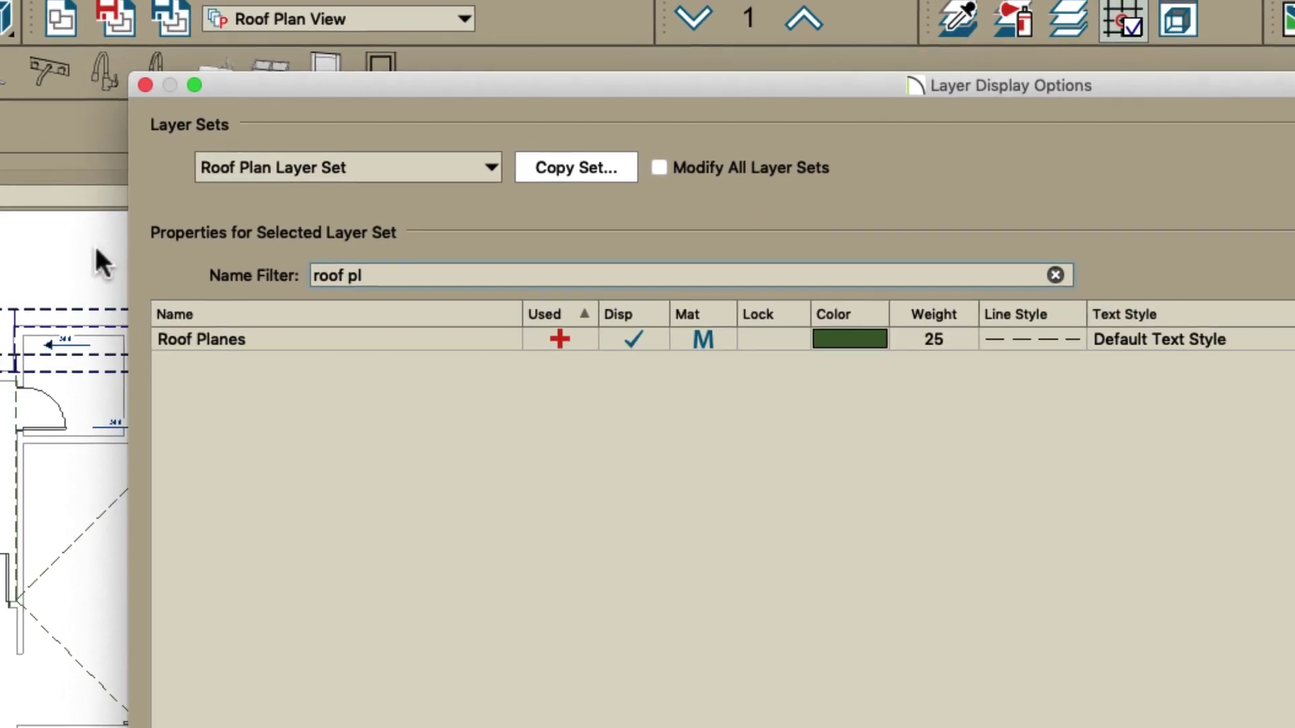
click(899, 309)
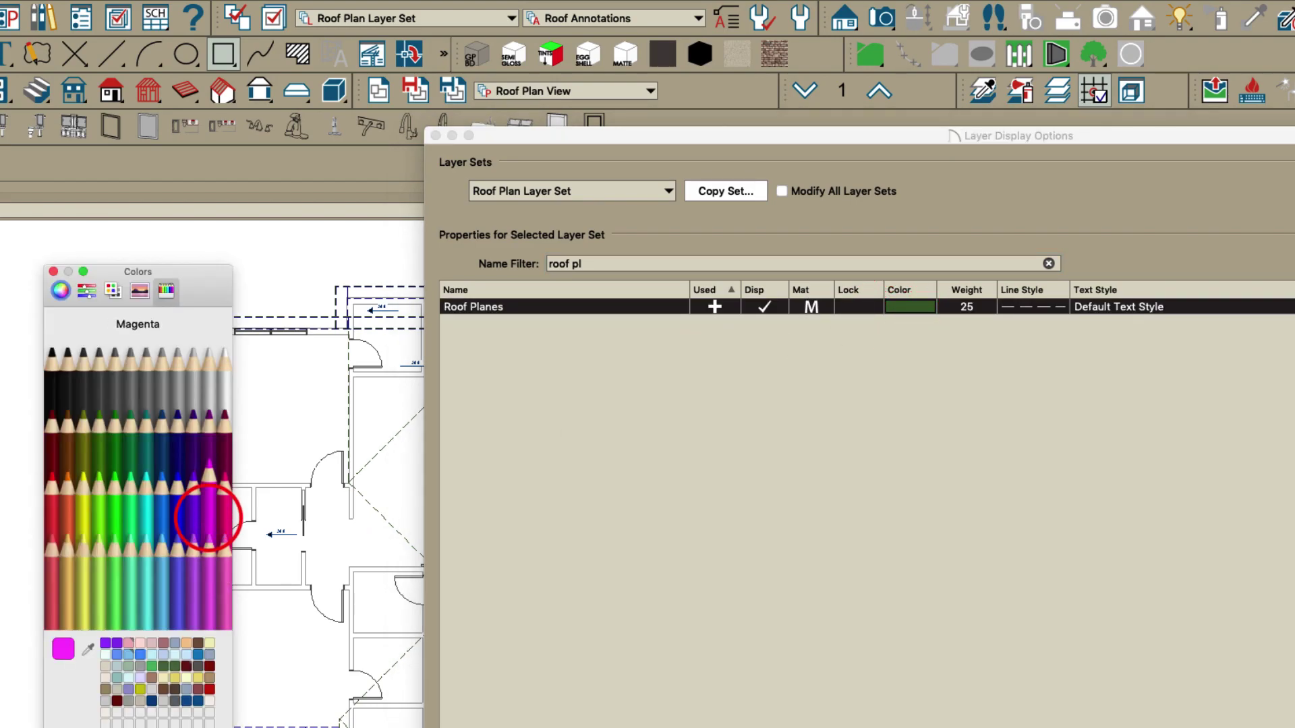
click(1014, 311)
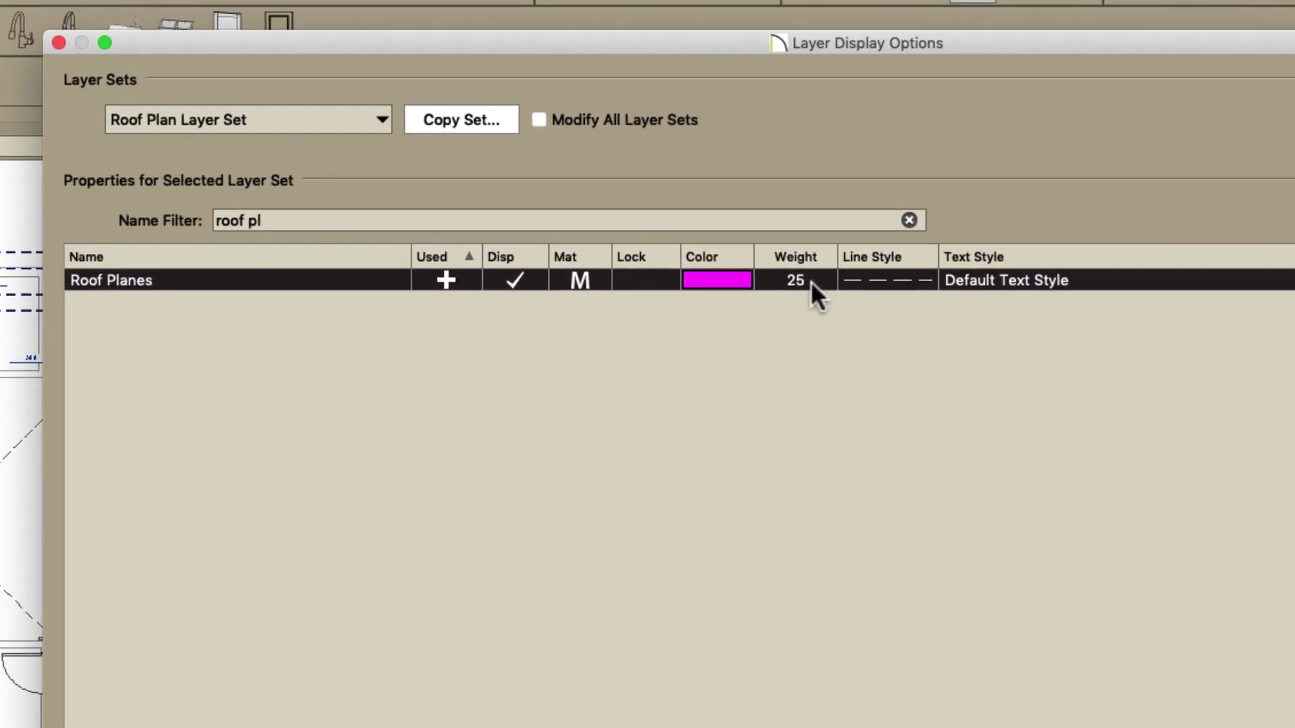
click(978, 307)
drag(313, 703, 232, 662)
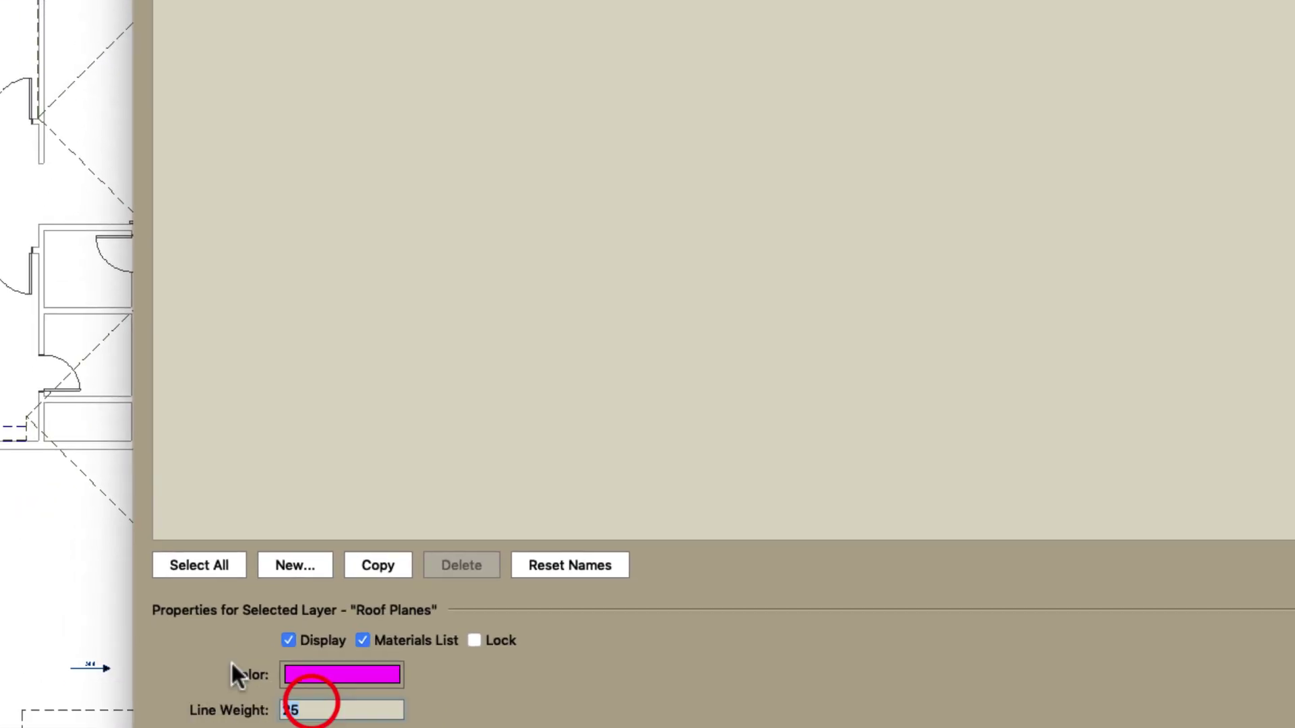
text(50)
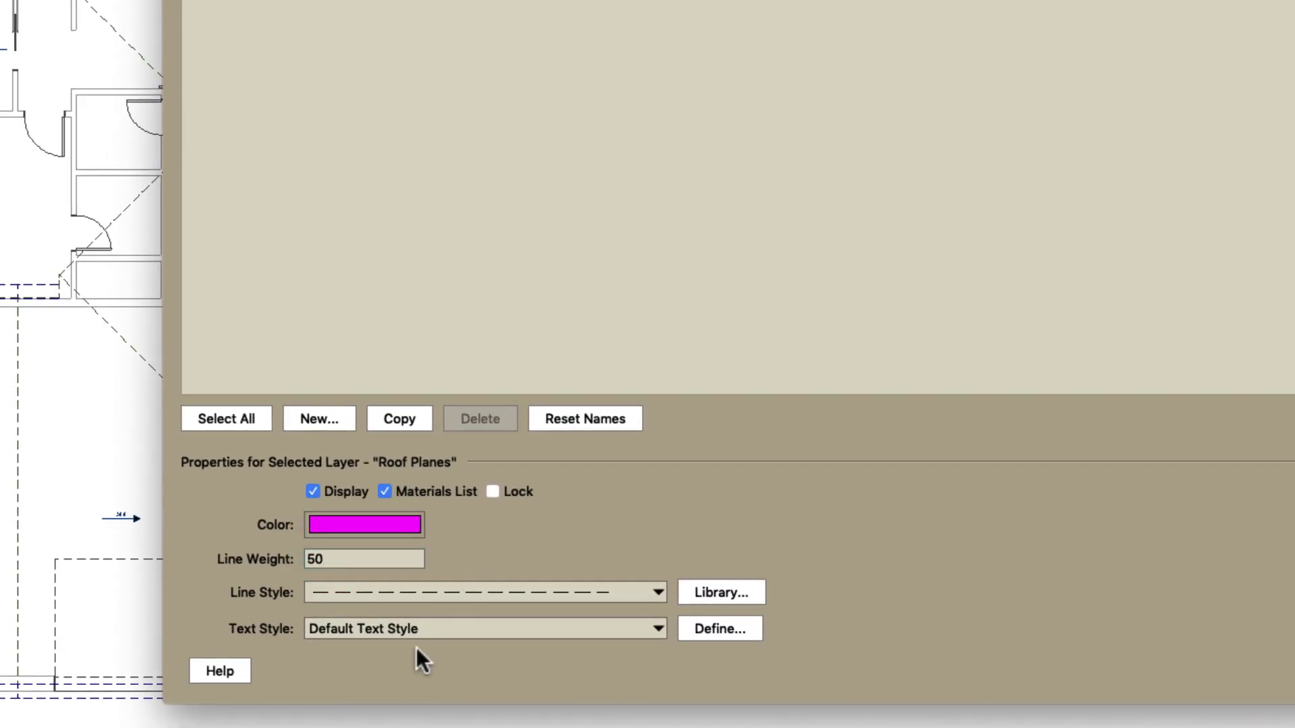
click(389, 594)
click(390, 617)
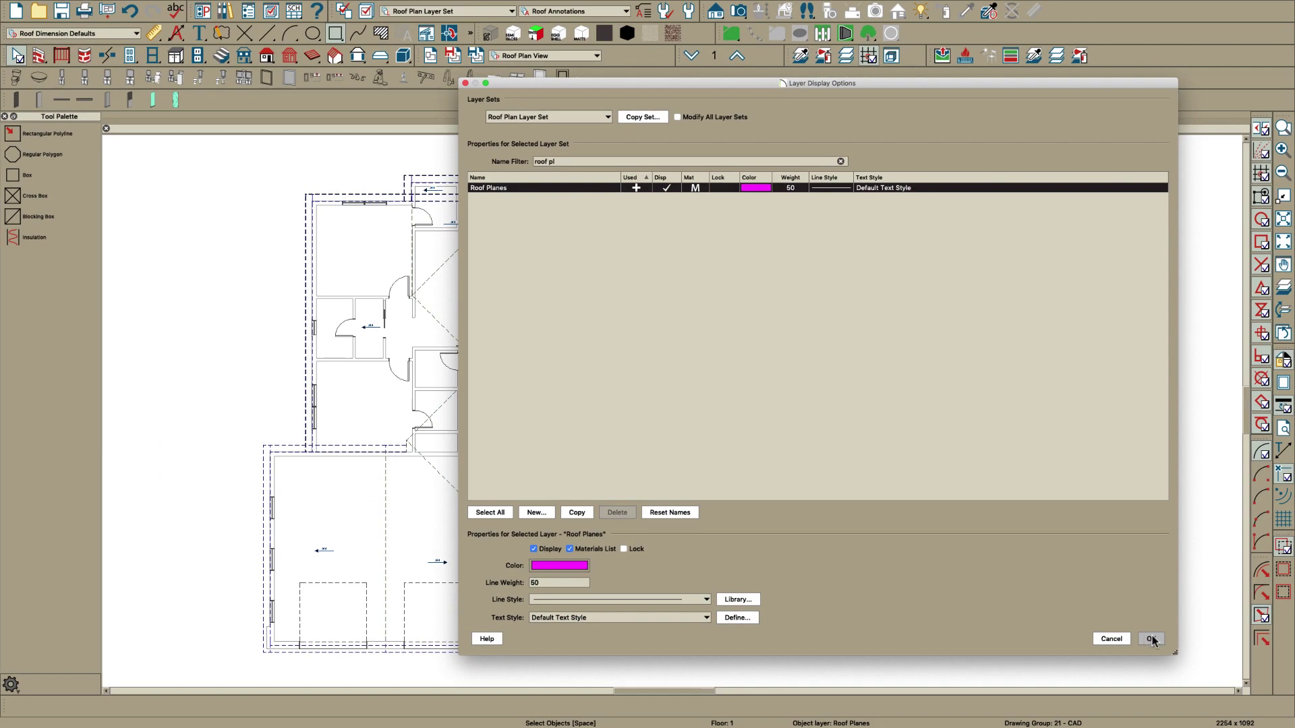
click(1277, 649)
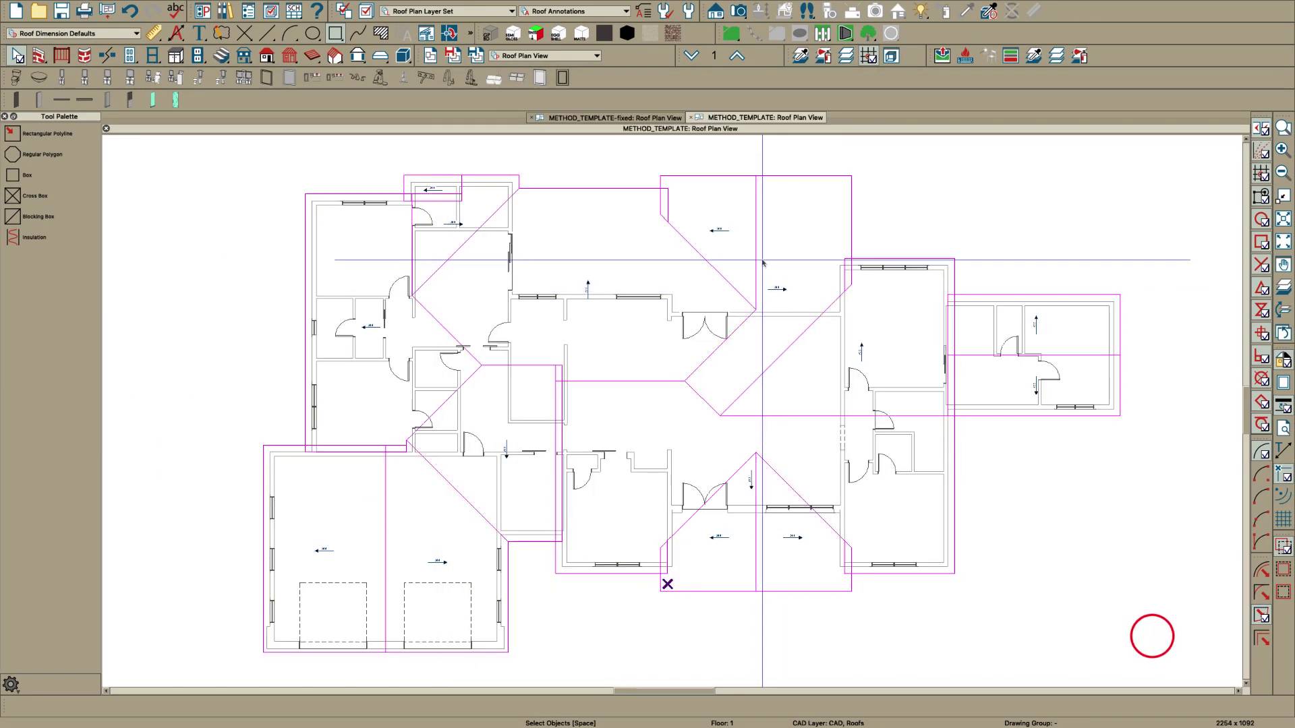
Filter the Roof Plan Layer Set by "invis" and turn on the display of the Walls, Invisible layer
scroll(870, 295, up, 1)
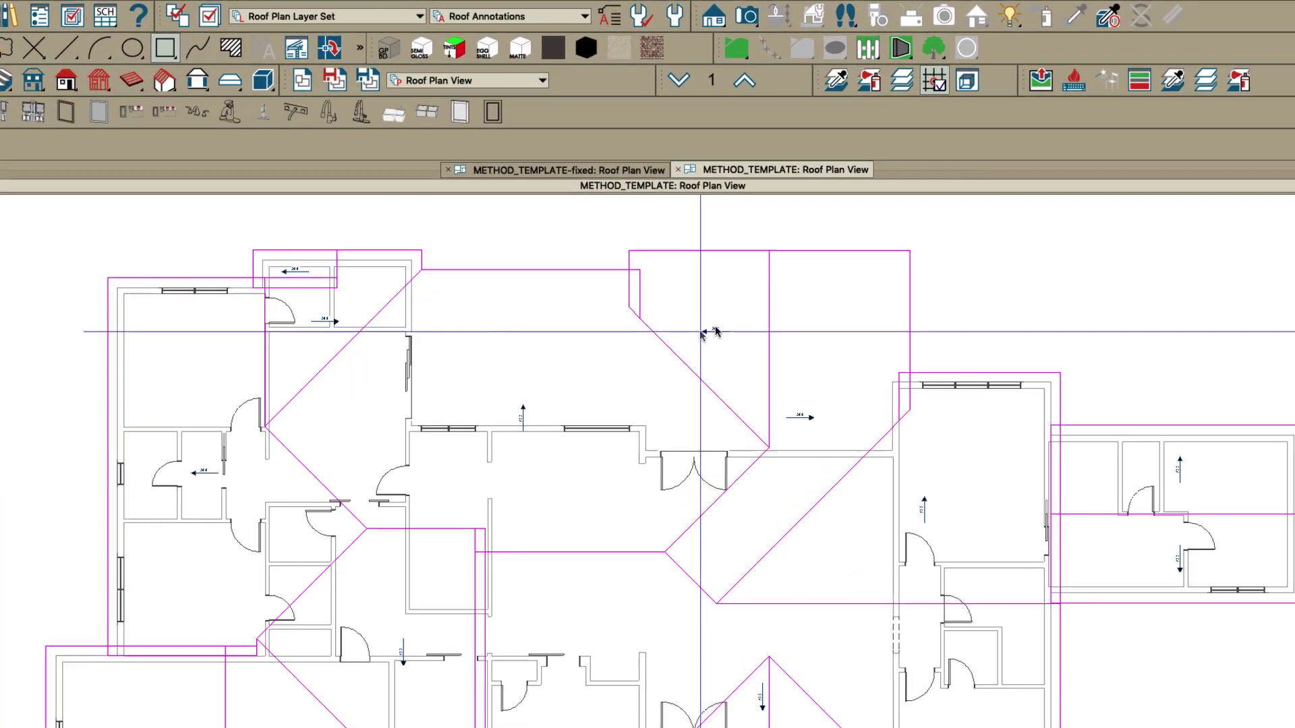
click(869, 56)
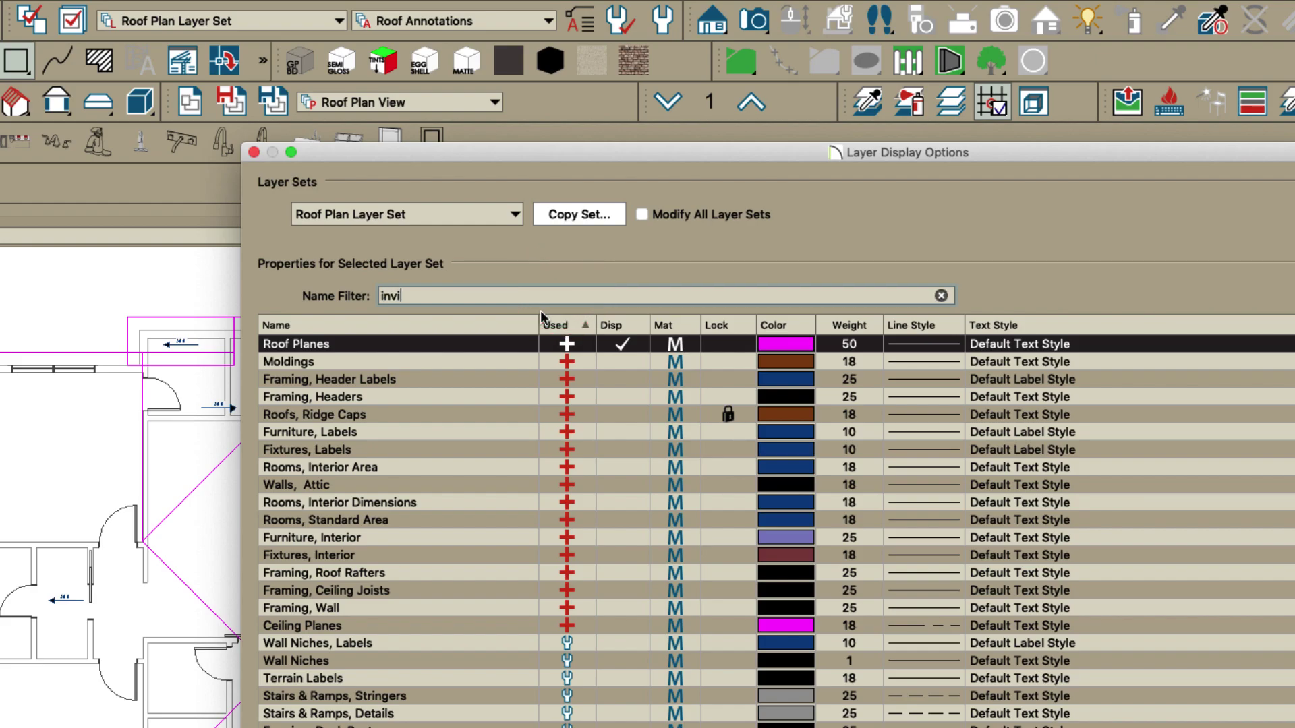
click(611, 345)
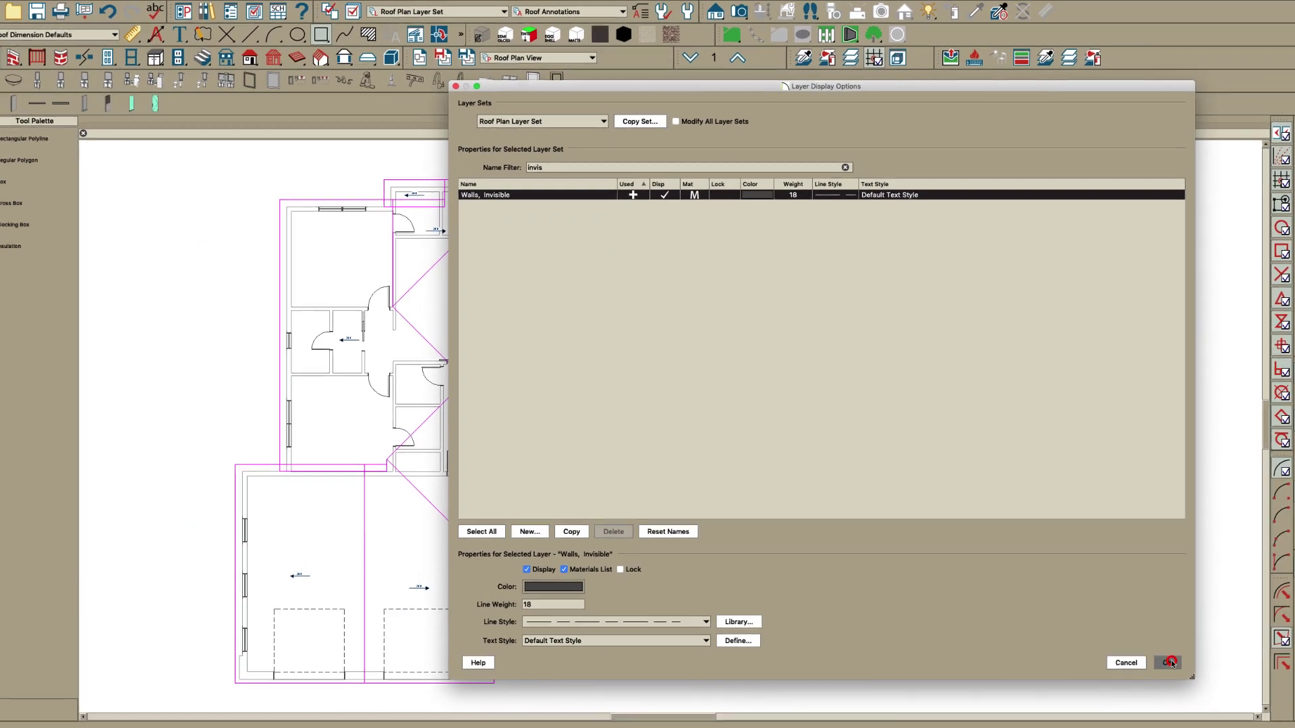
click(1167, 660)
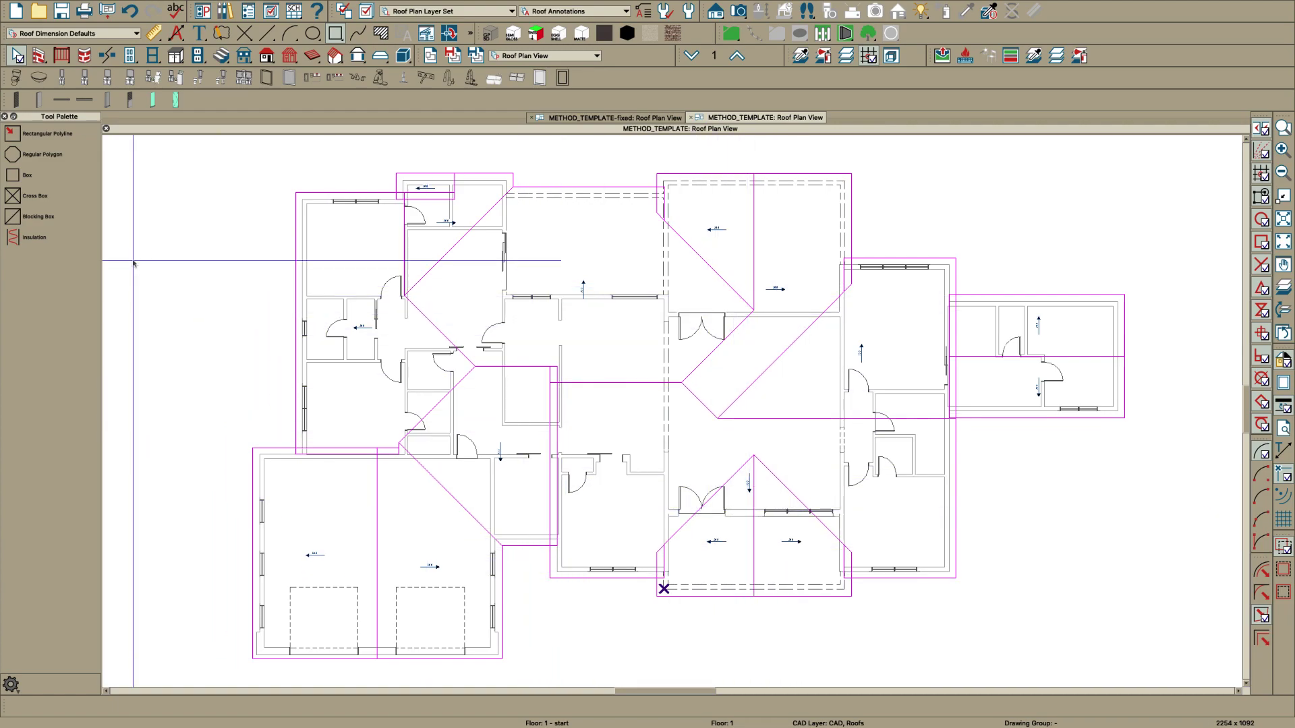
Delete the temporary points from the roof plan
click(240, 32)
click(59, 194)
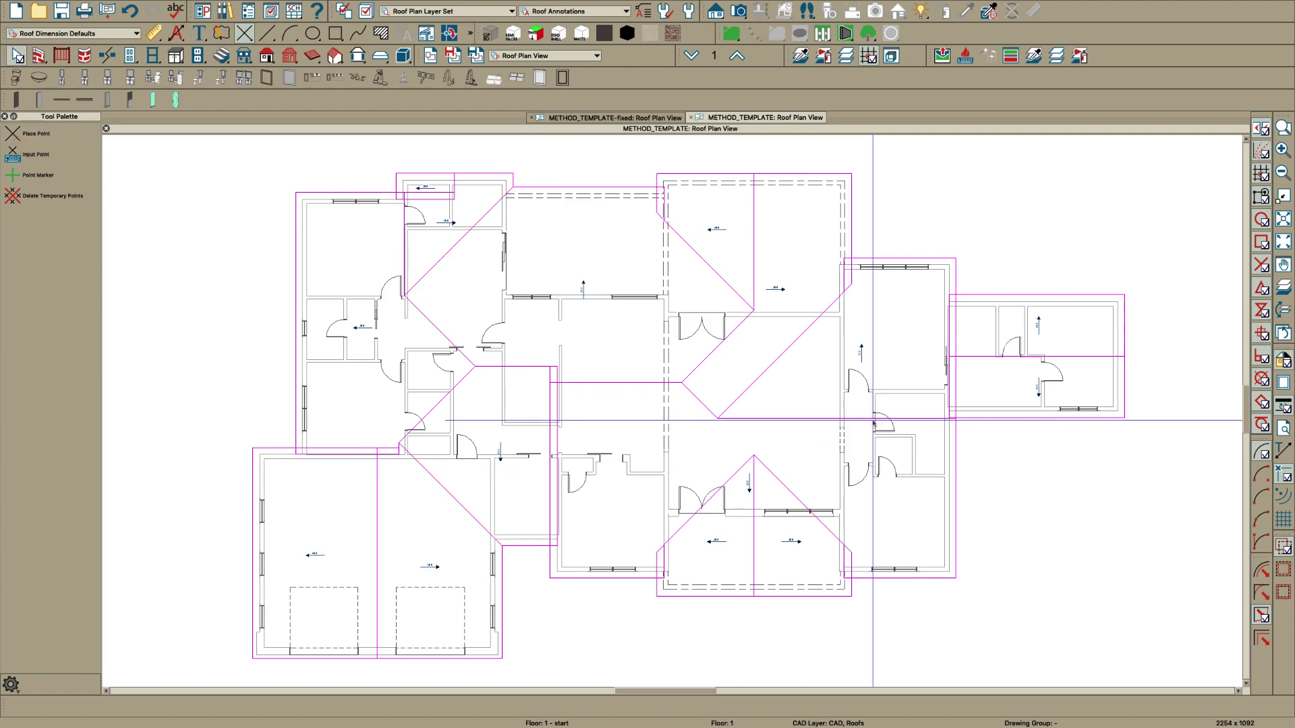
scroll(1008, 368, down, 1)
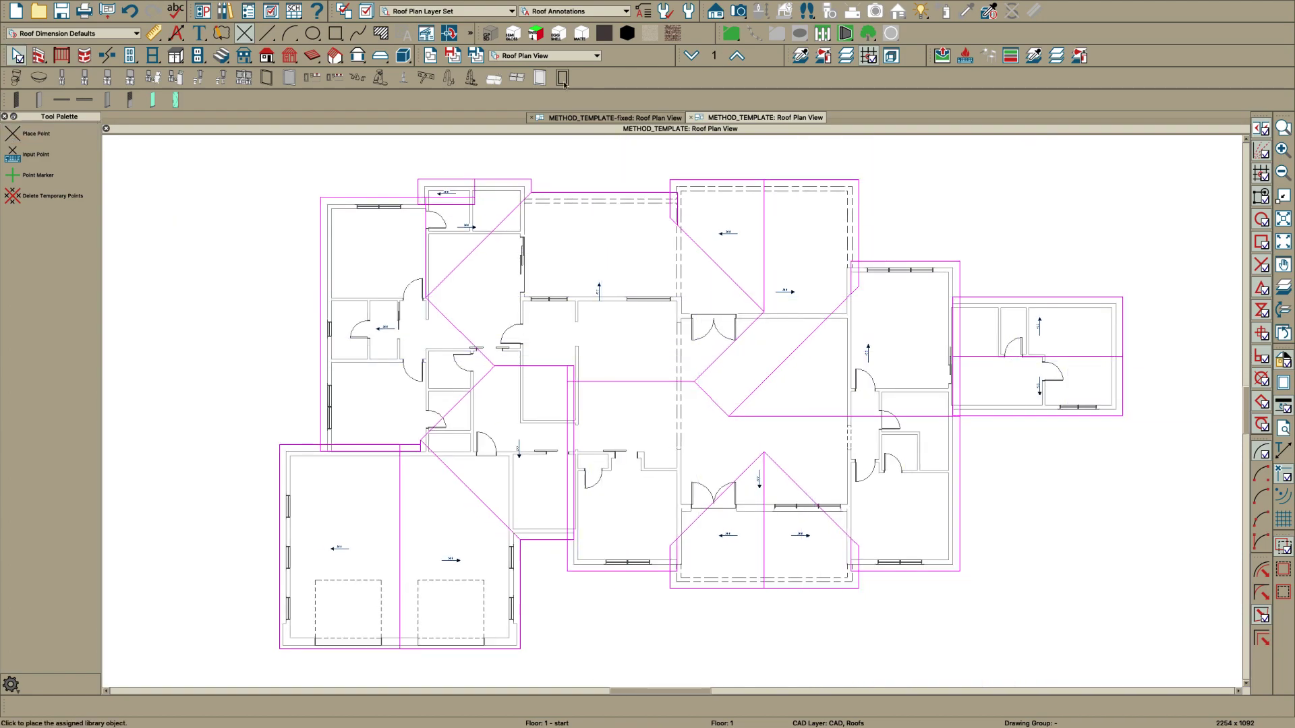
Filter the Roof Plan Layer Set by "walls" and lock all the listed wall layers
click(476, 56)
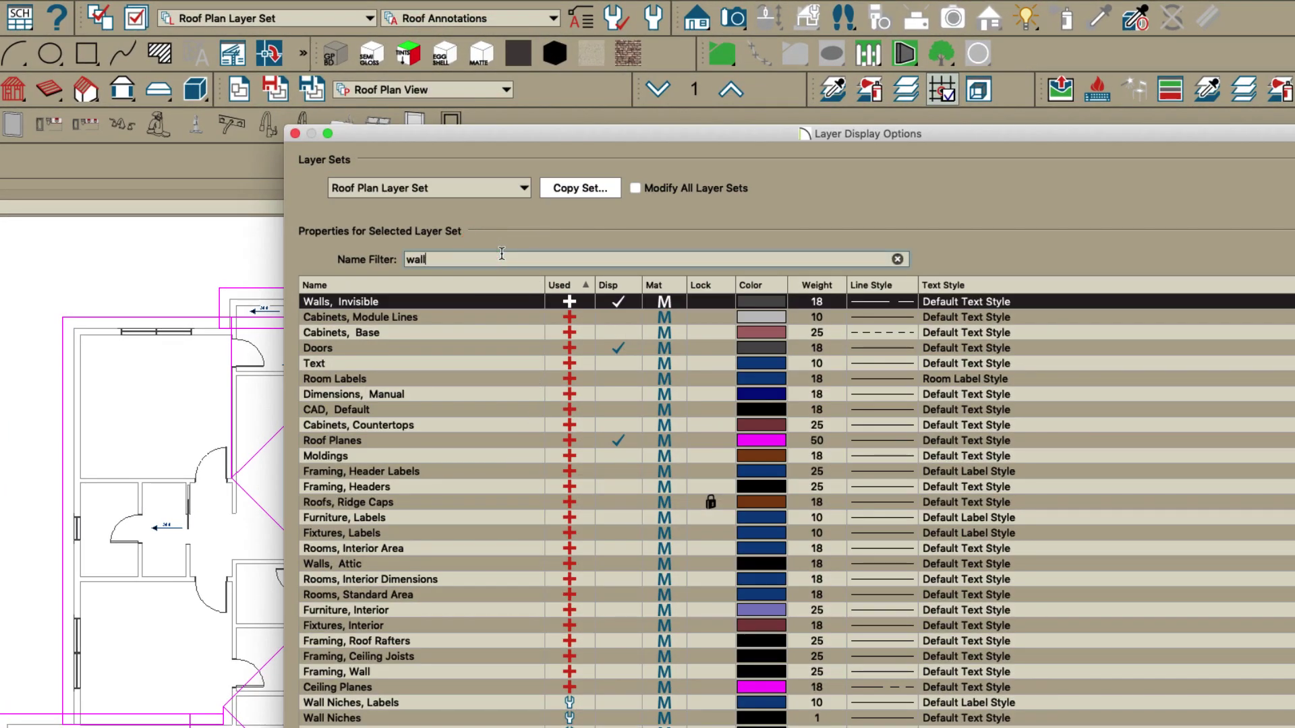
text(s)
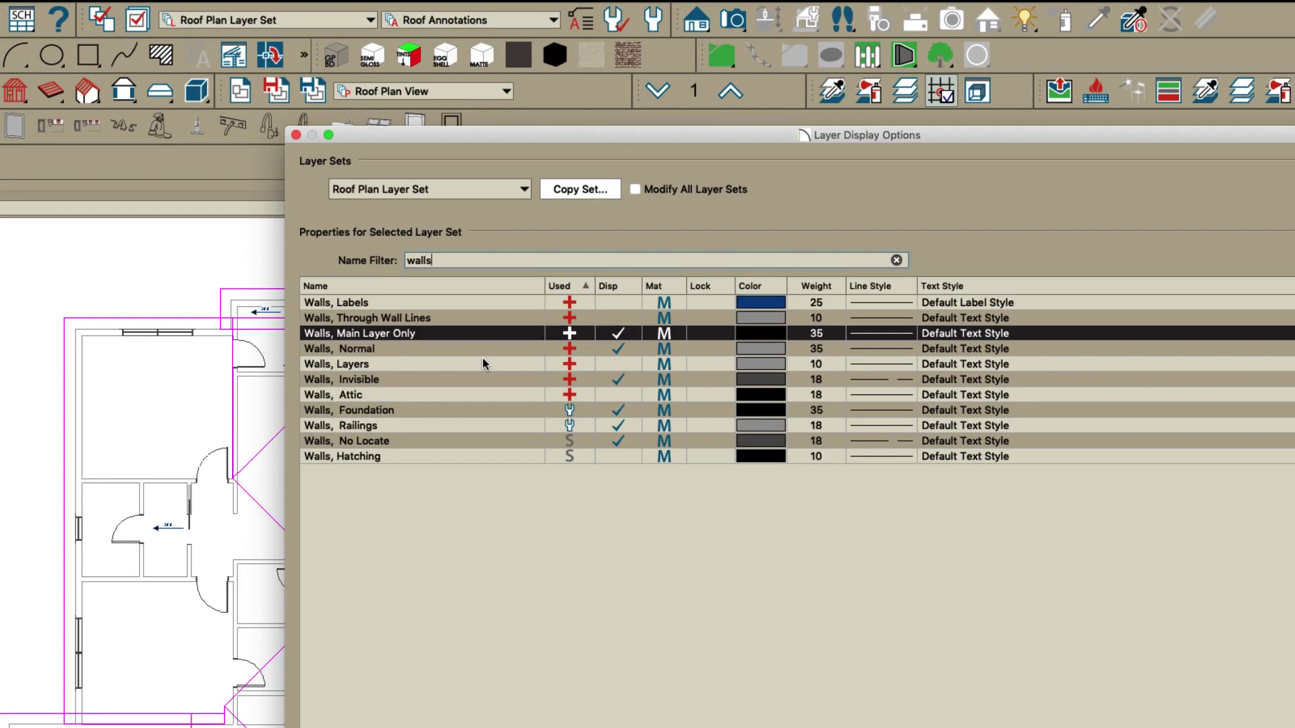
click(392, 300)
shift+click(369, 457)
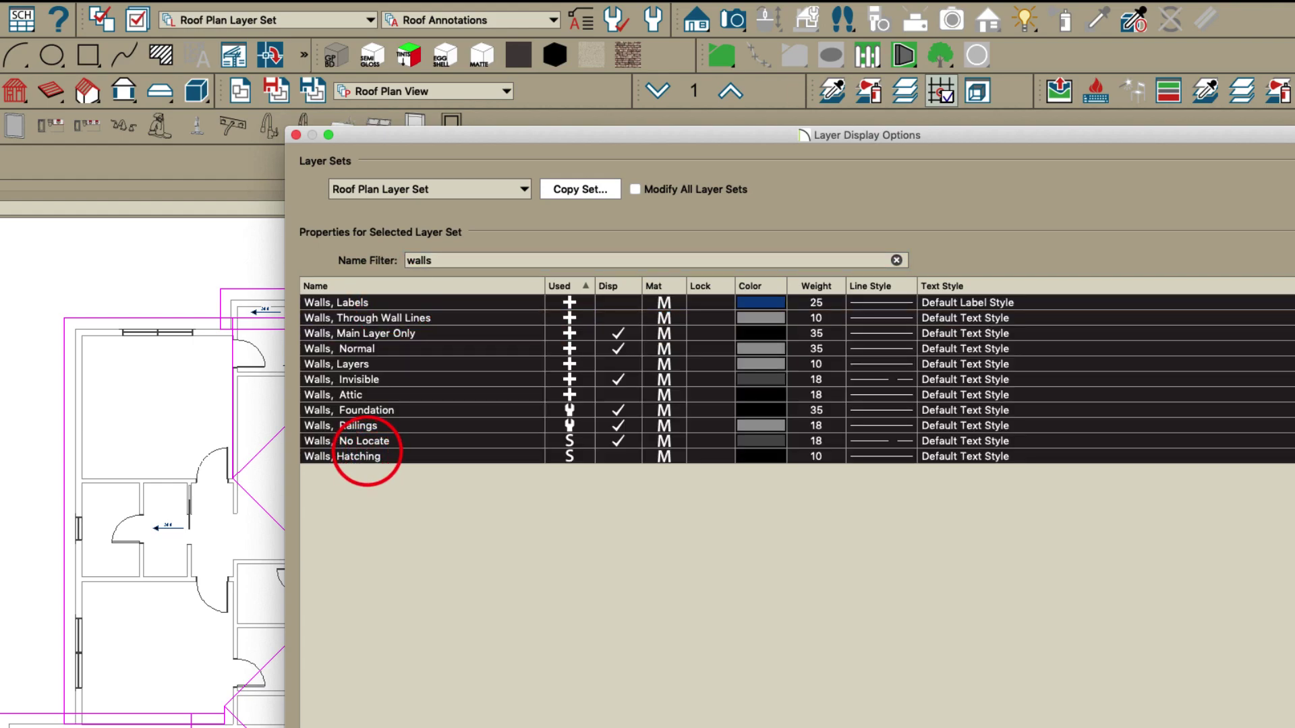
click(709, 457)
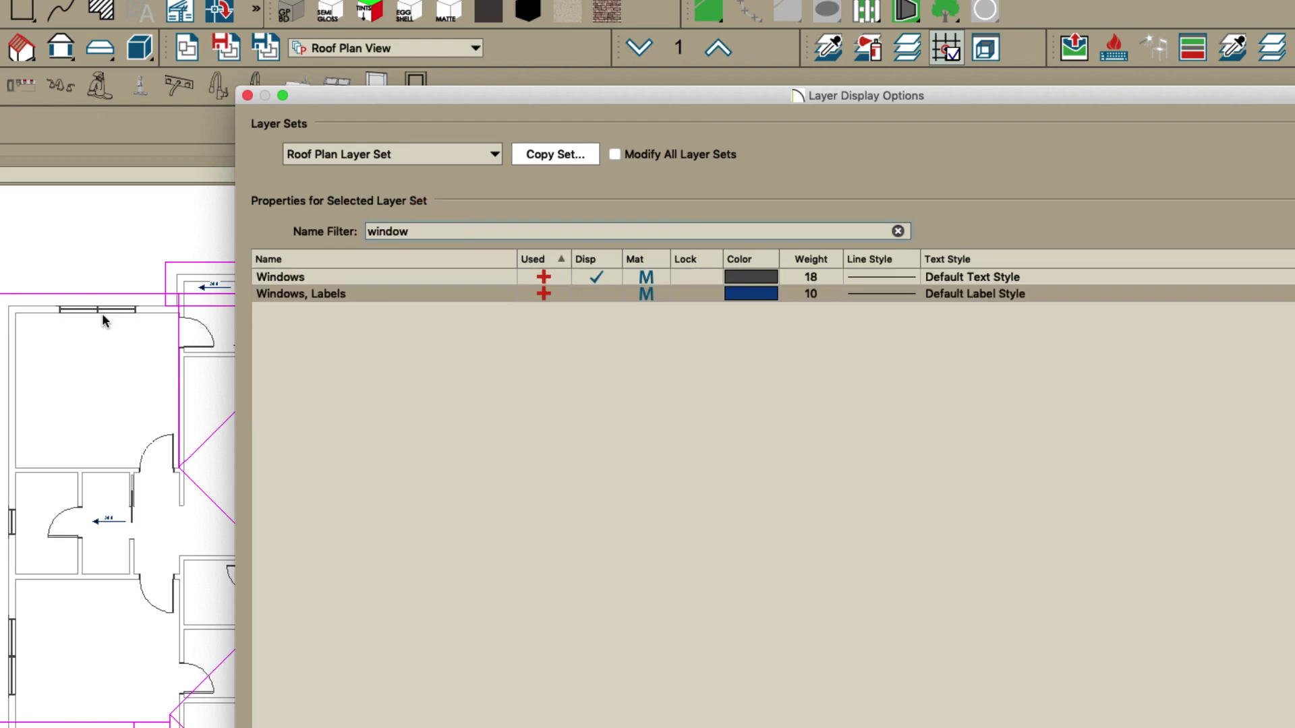
Turn off the display of the Windows and Doors layers in the Roof Plan Layer Set and apply the changes
click(595, 282)
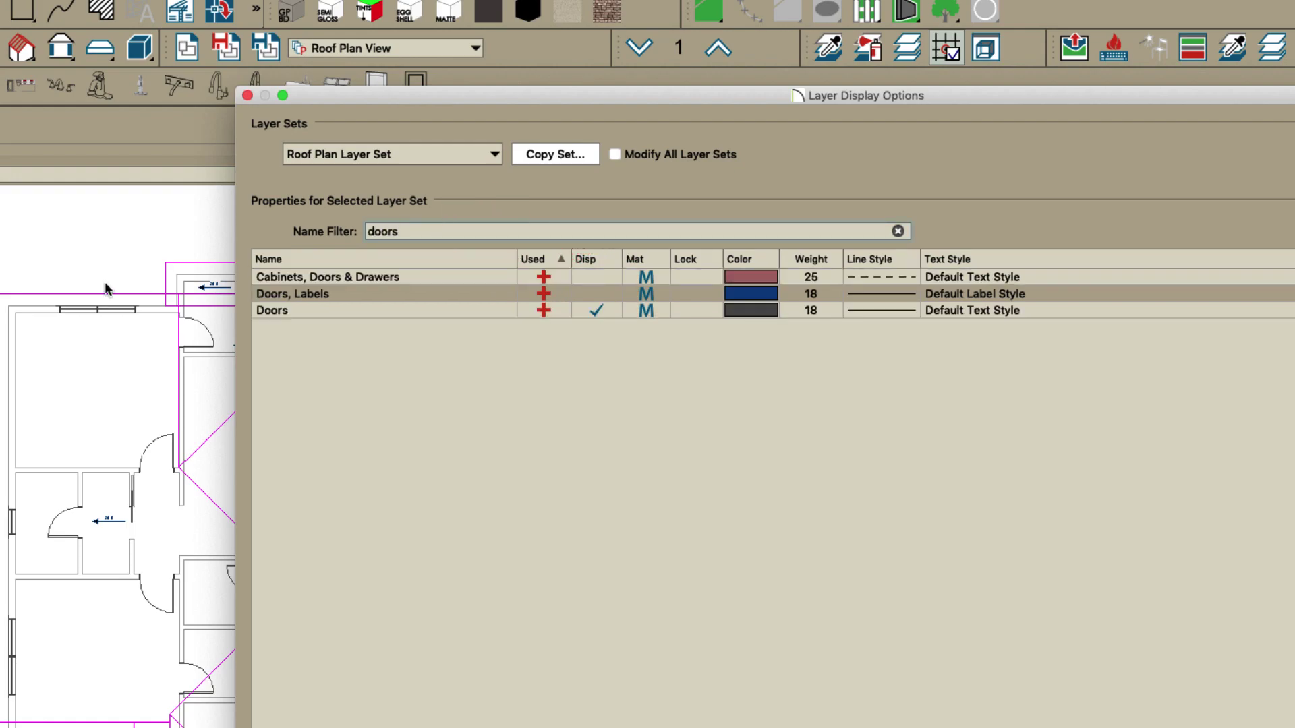
click(589, 313)
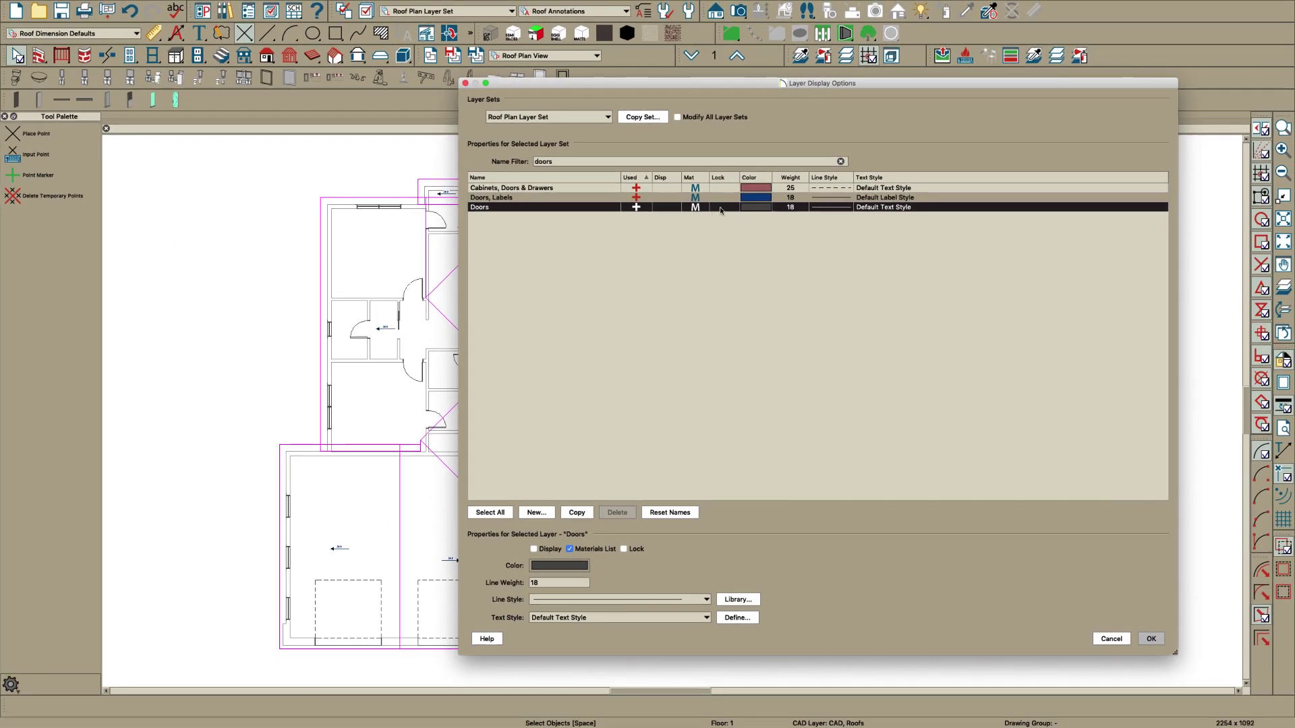
click(1152, 640)
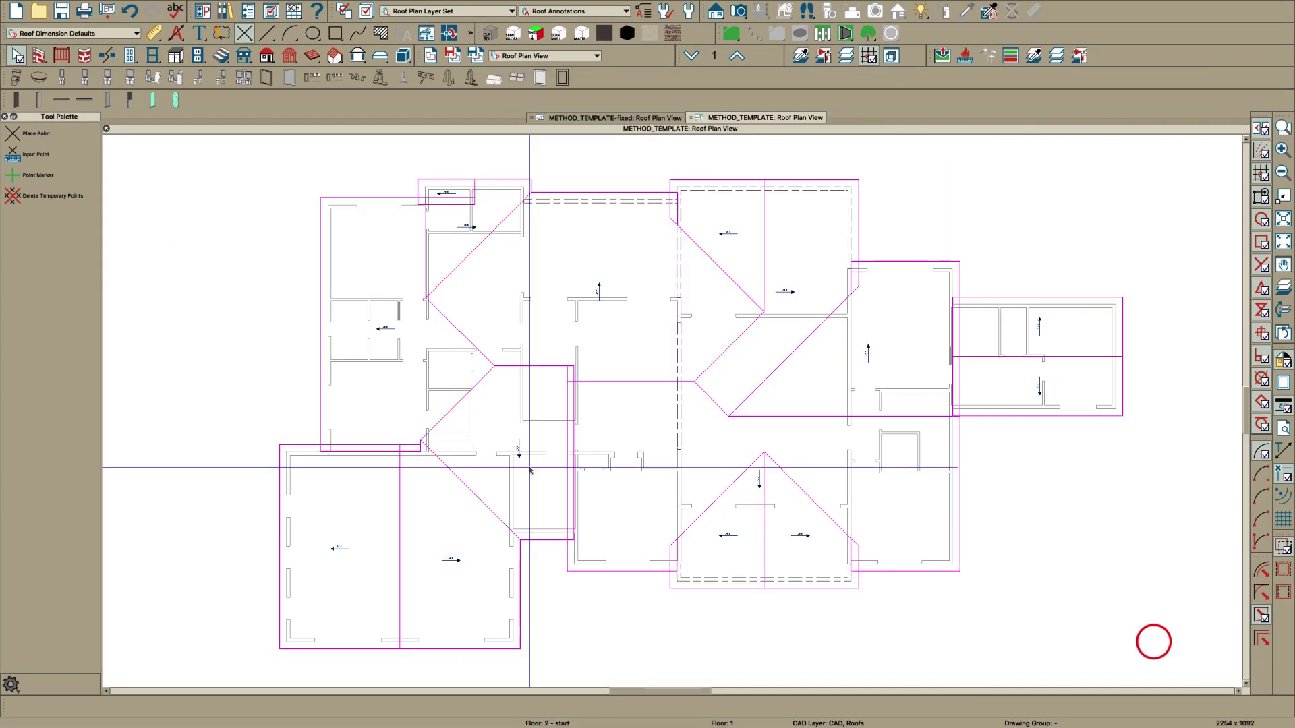
Filter the Roof Plan Layer Set by "rooms", lock the Rooms layer and apply the change
click(330, 397)
click(327, 404)
click(335, 404)
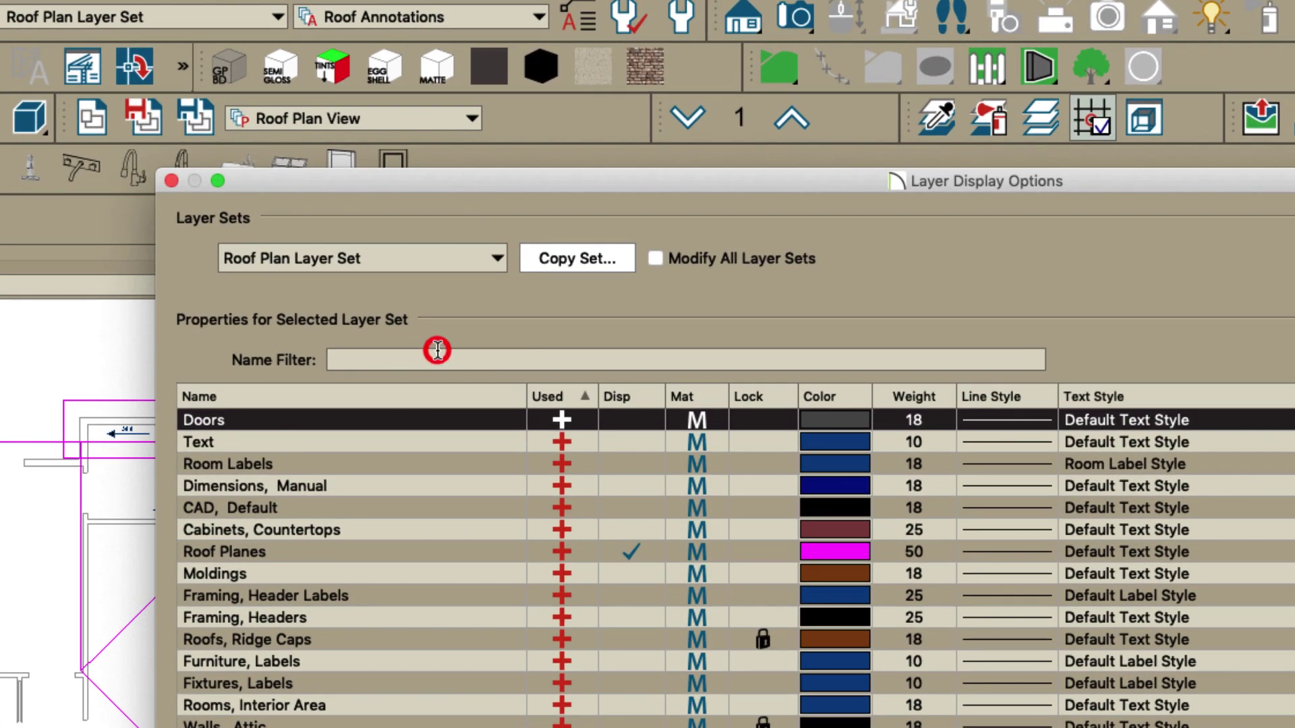
click(437, 350)
text(rooms)
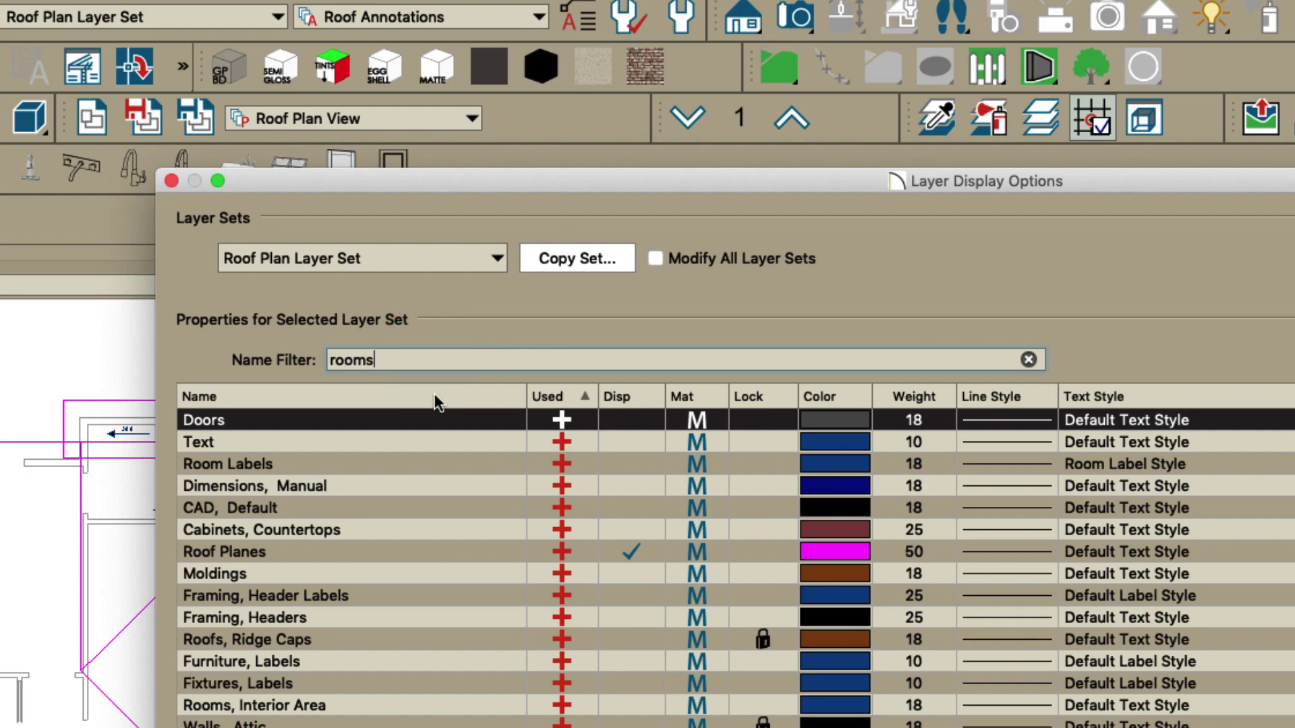
click(774, 419)
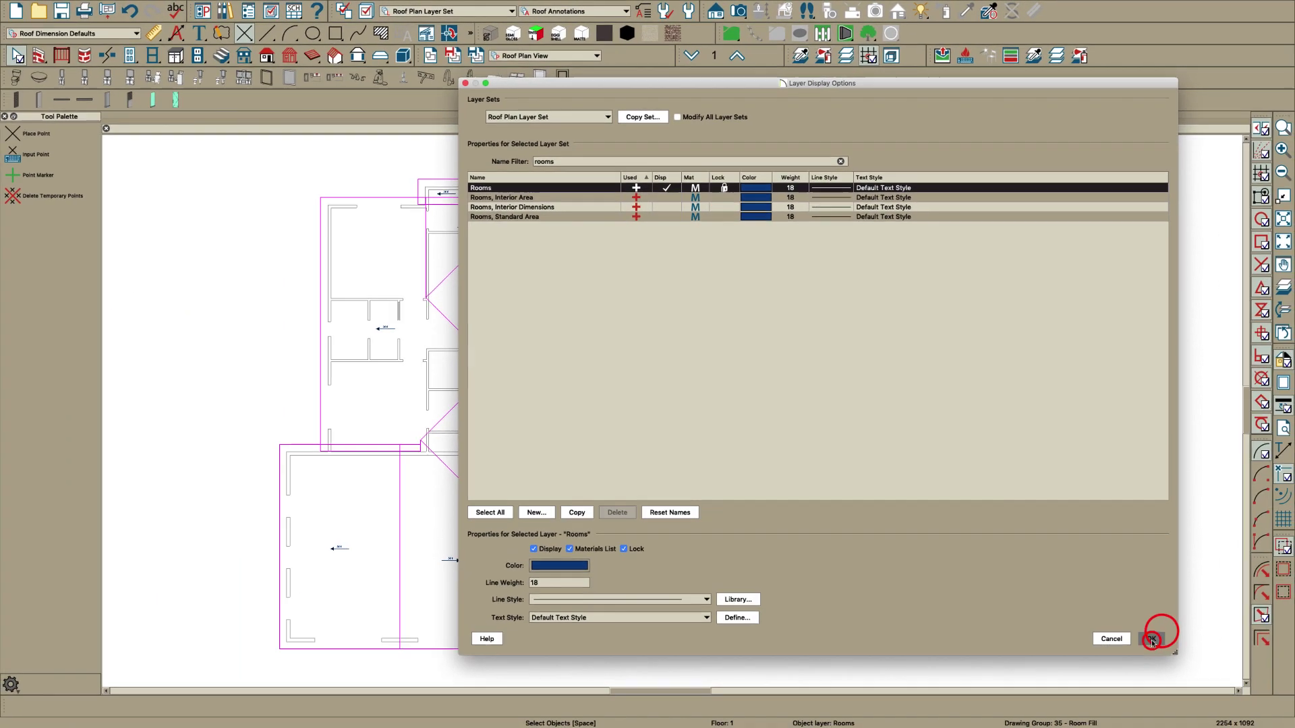
click(1158, 631)
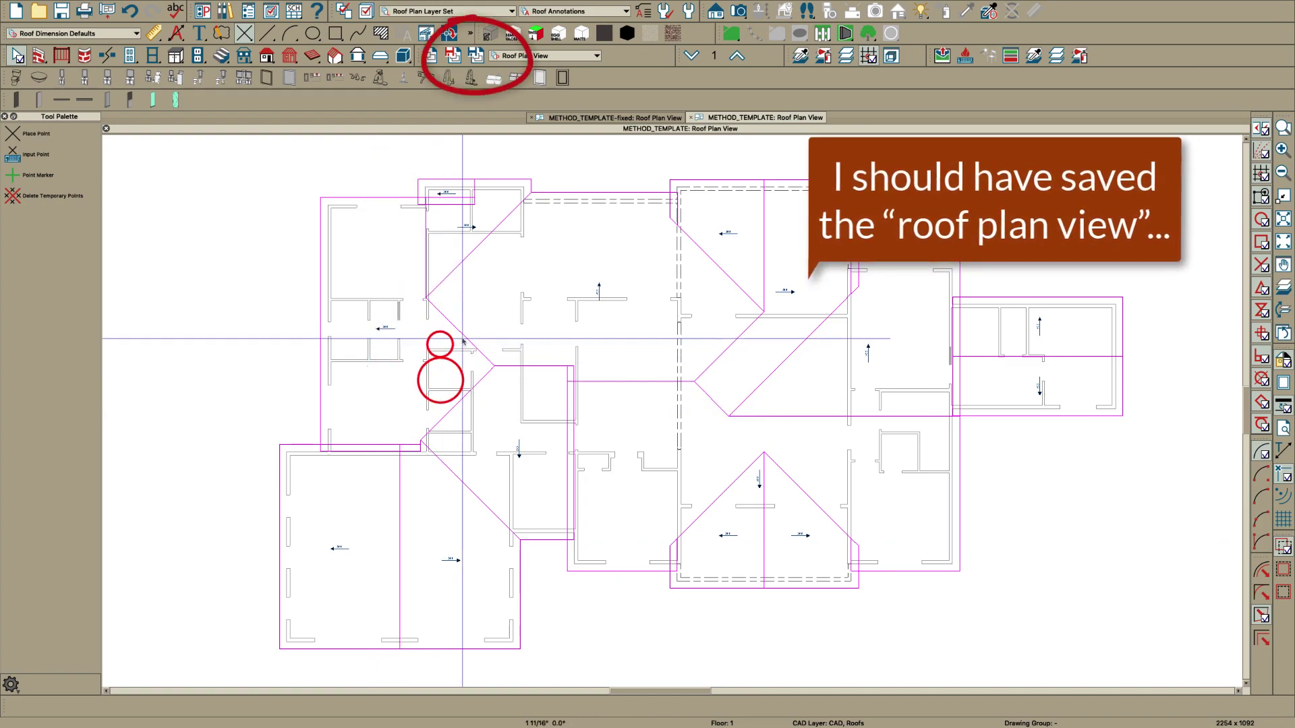
click(455, 267)
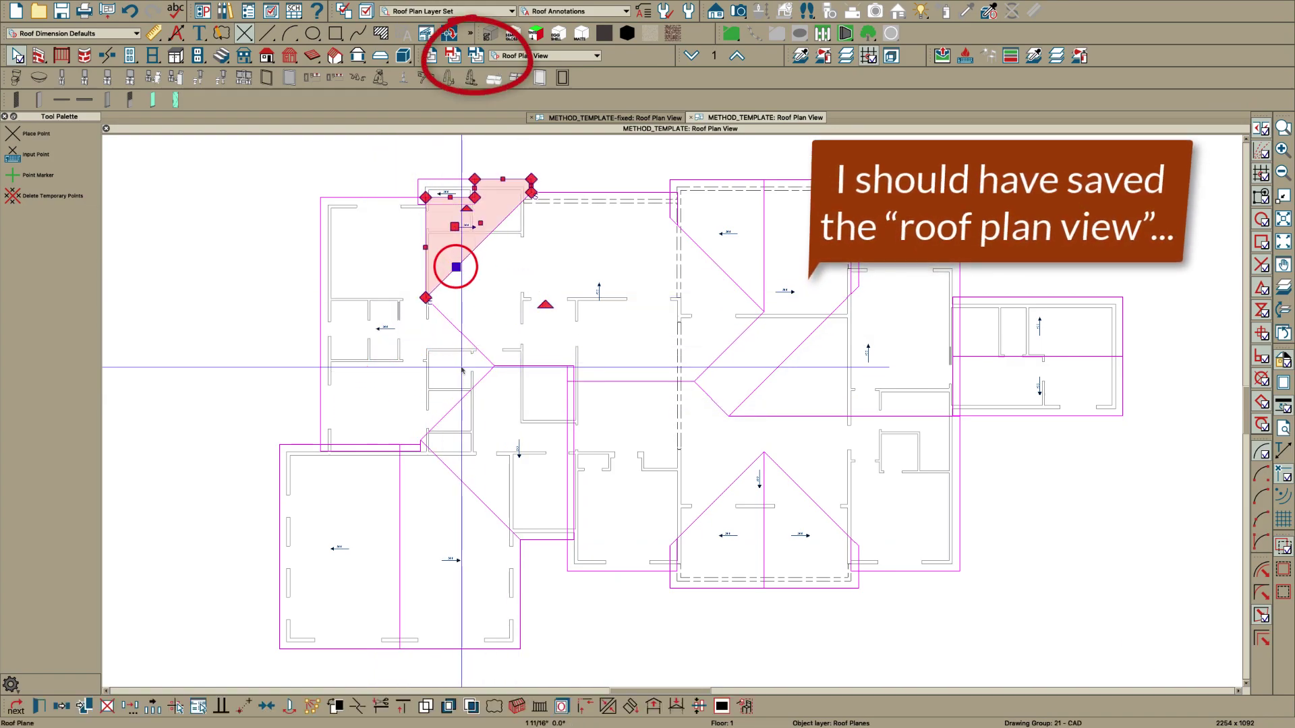
scroll(791, 292, down, 1)
key(Escape)
Delete the left wing's outer roof plane, the main rear roof plane and the right plane of the rear porch gable
scroll(621, 391, up, 3)
scroll(603, 367, down, 1)
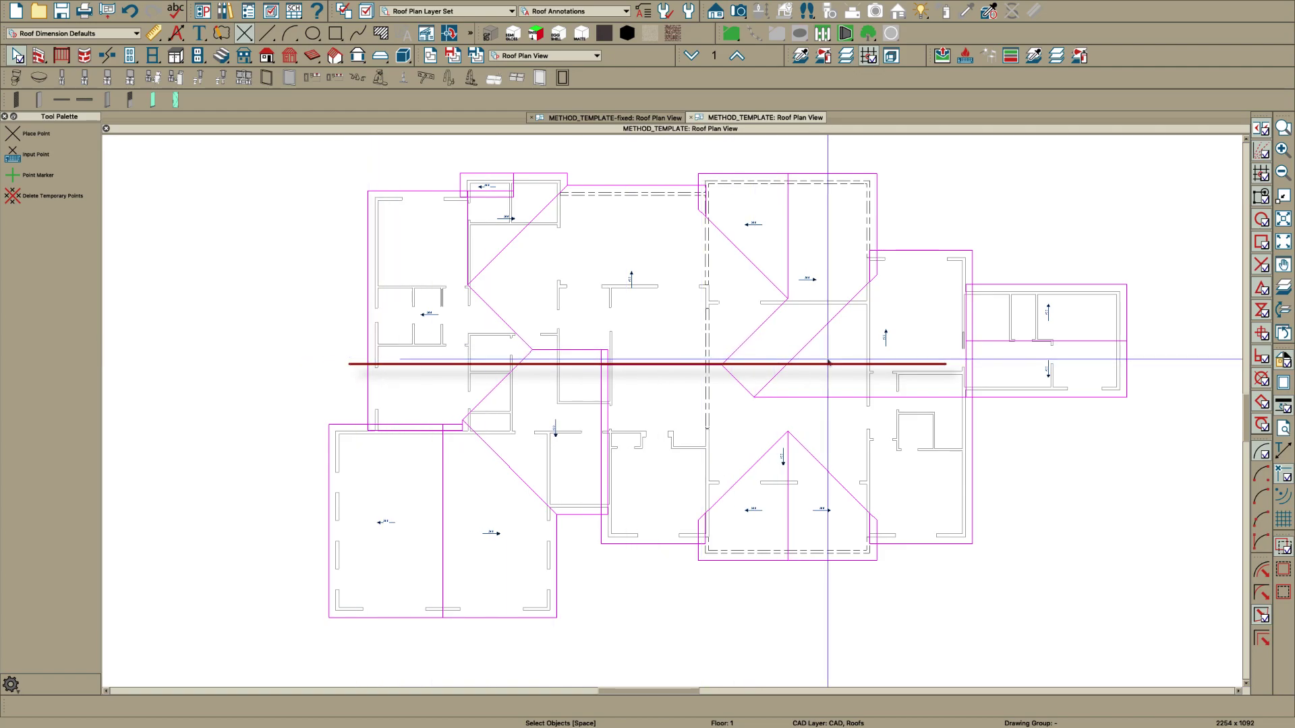
scroll(256, 252, up, 3)
scroll(695, 456, down, 1)
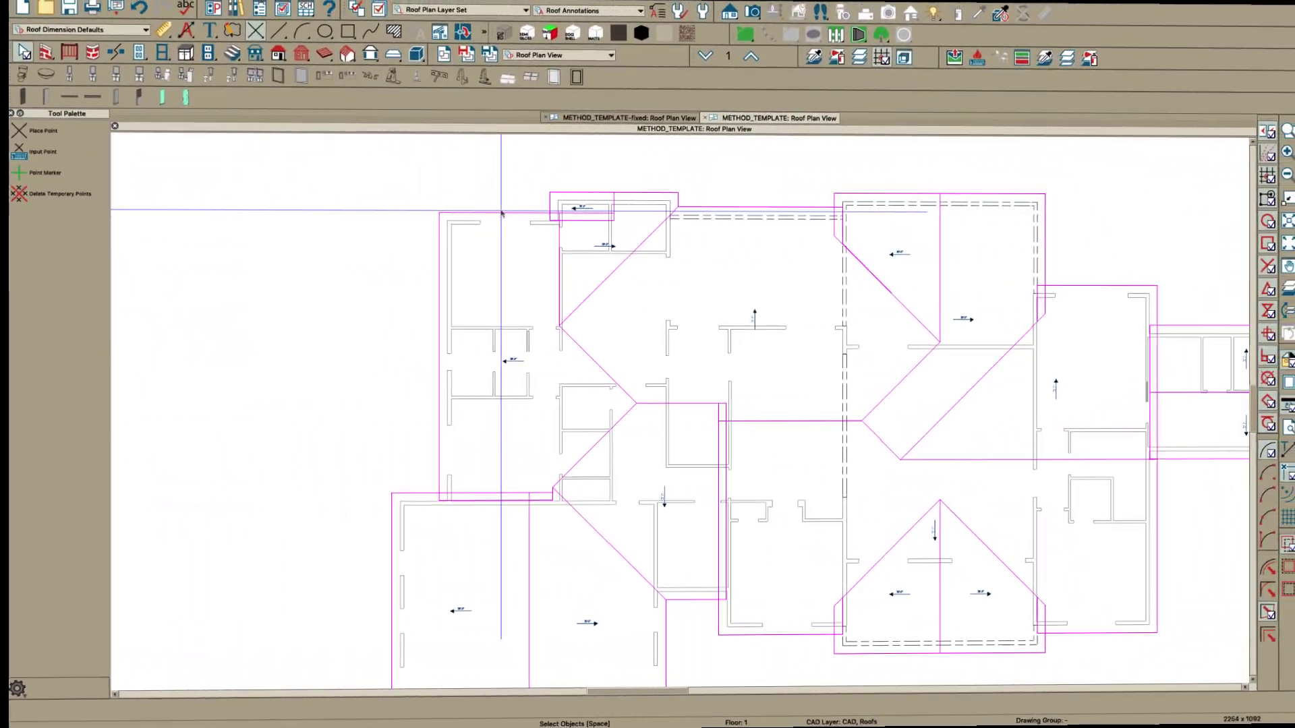
click(501, 213)
key(Delete)
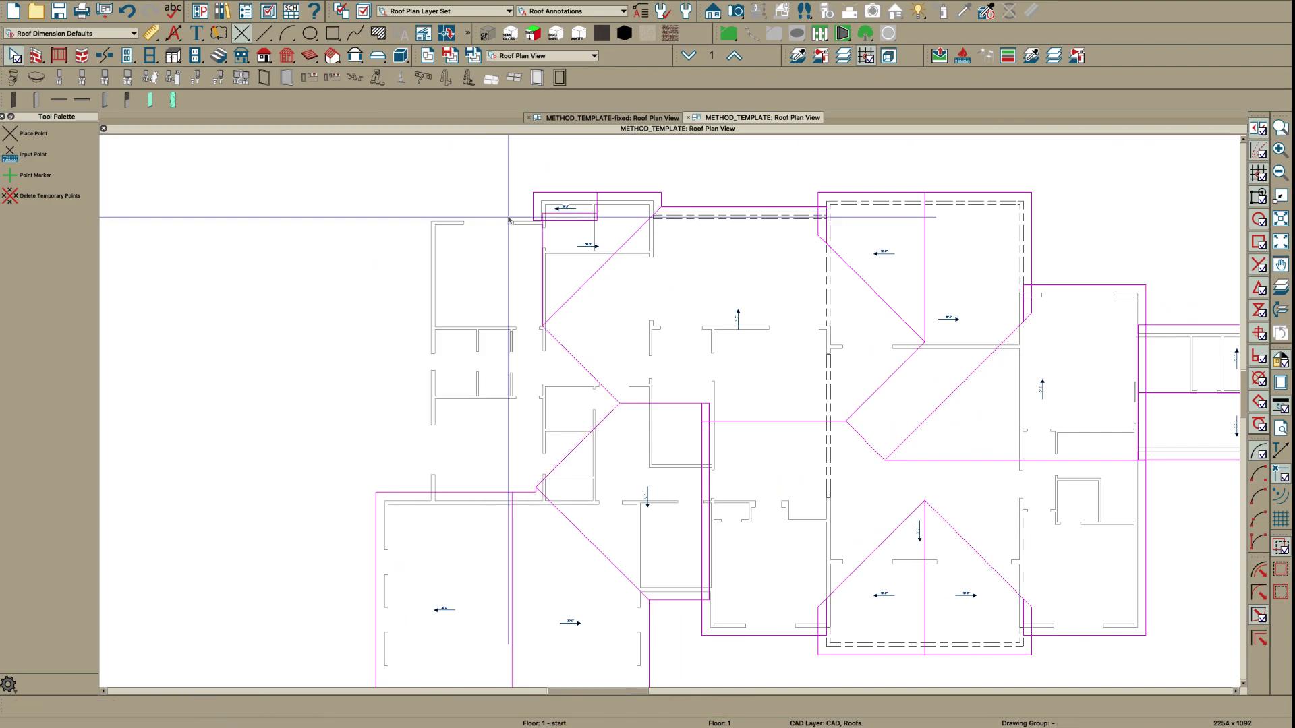
click(730, 201)
key(Delete)
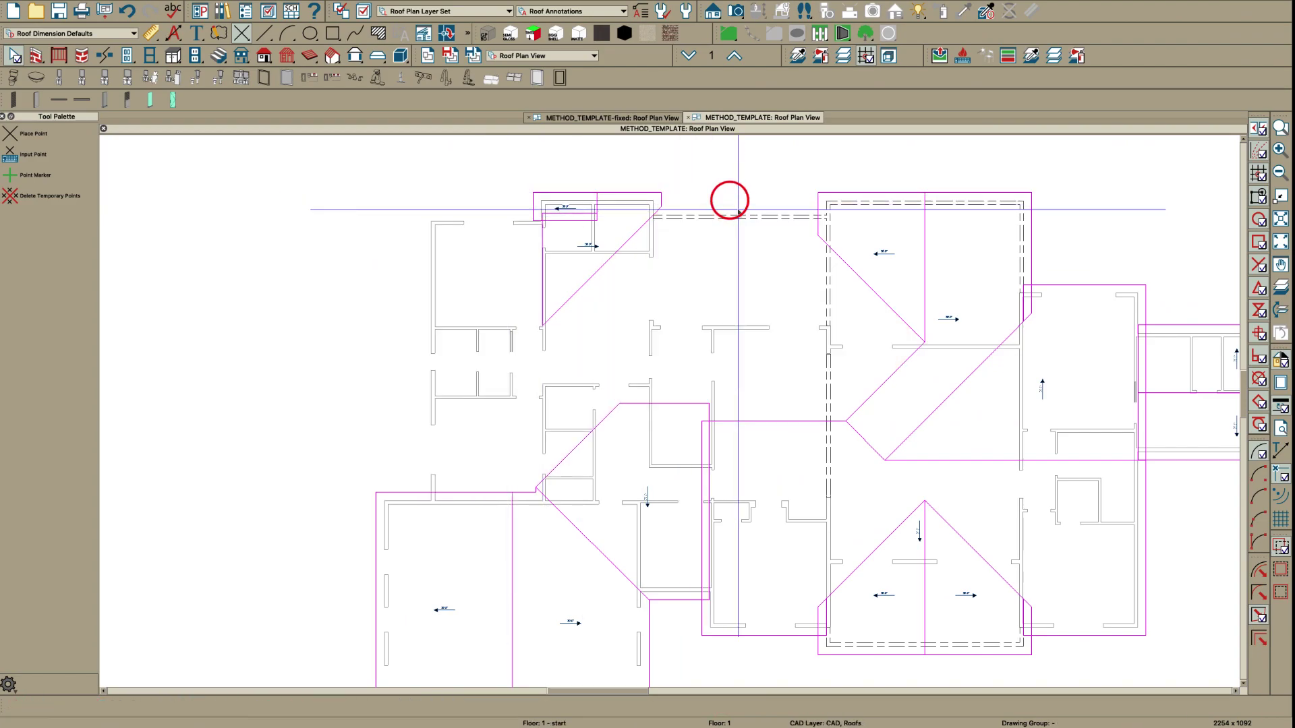
click(1034, 250)
key(Delete)
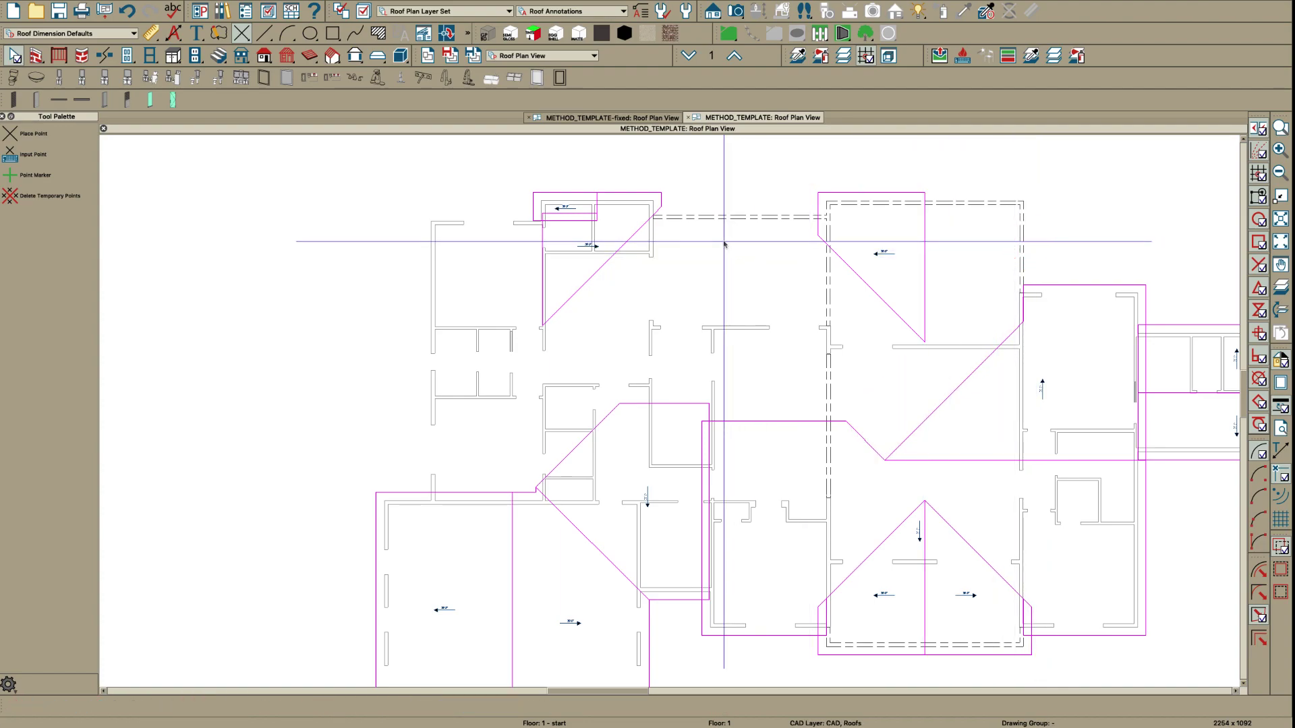
Draw a short roof plane with its baseline on the rear wall between the wings, sloping up toward the house interior
key(q)
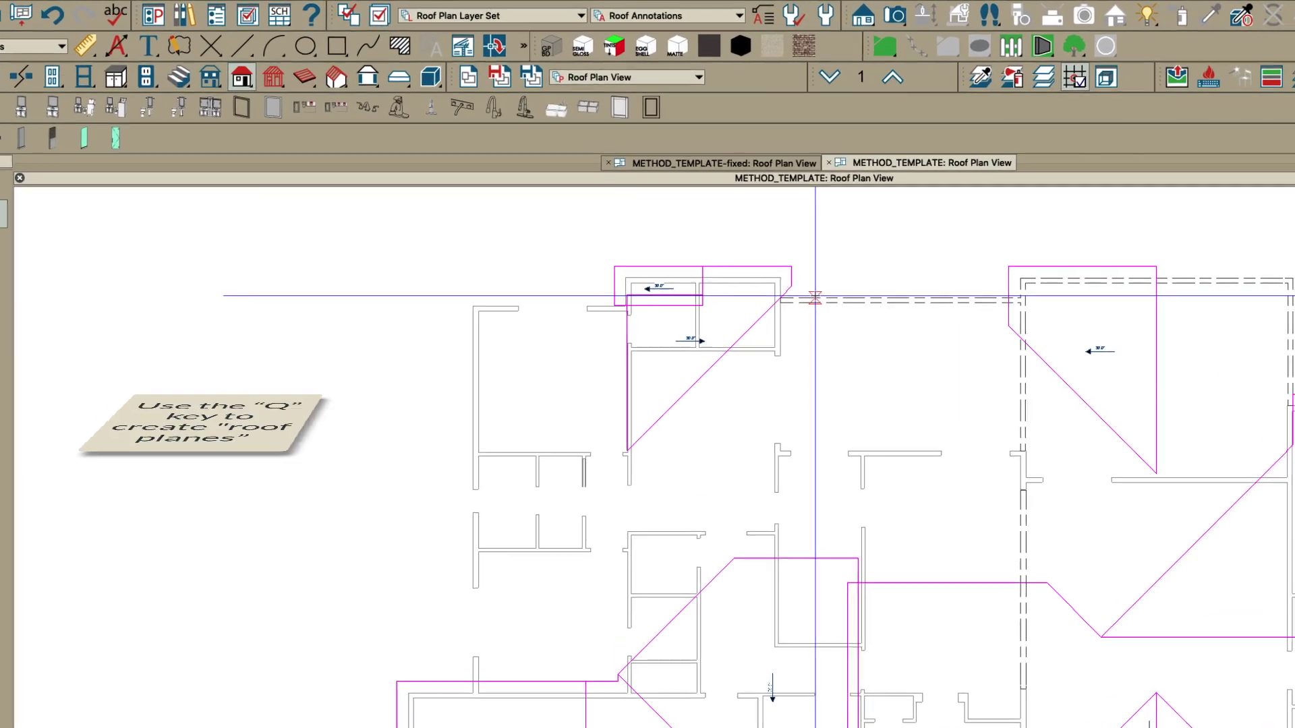
drag(678, 215, 708, 216)
drag(873, 308, 916, 308)
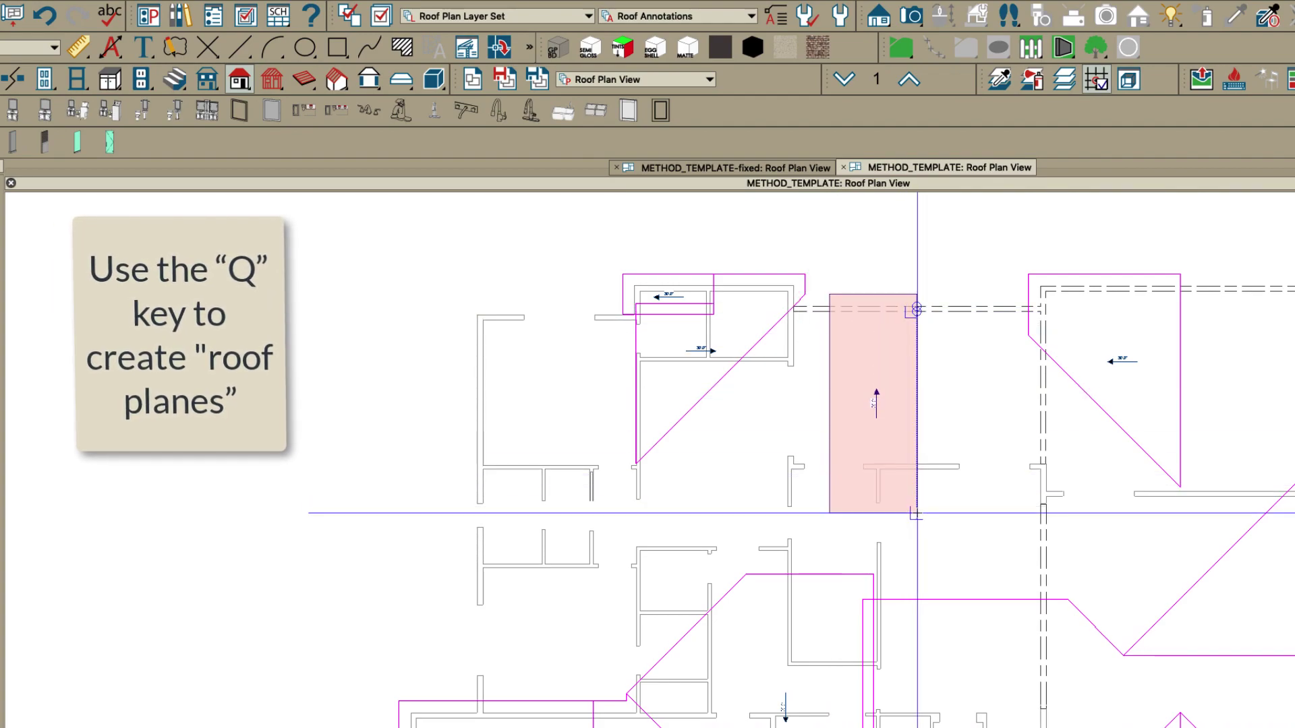
click(916, 512)
Check the pitch in the general specification of the new rear roof plane
click(829, 422)
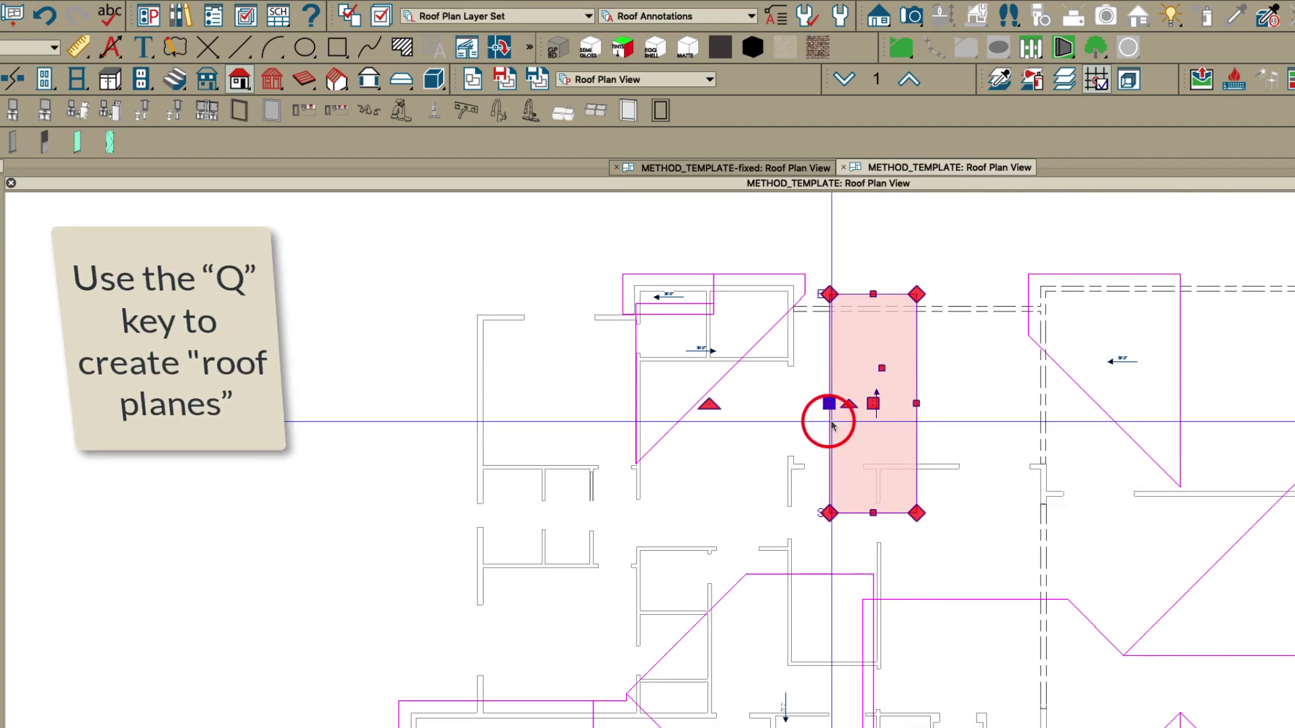
double_click(832, 426)
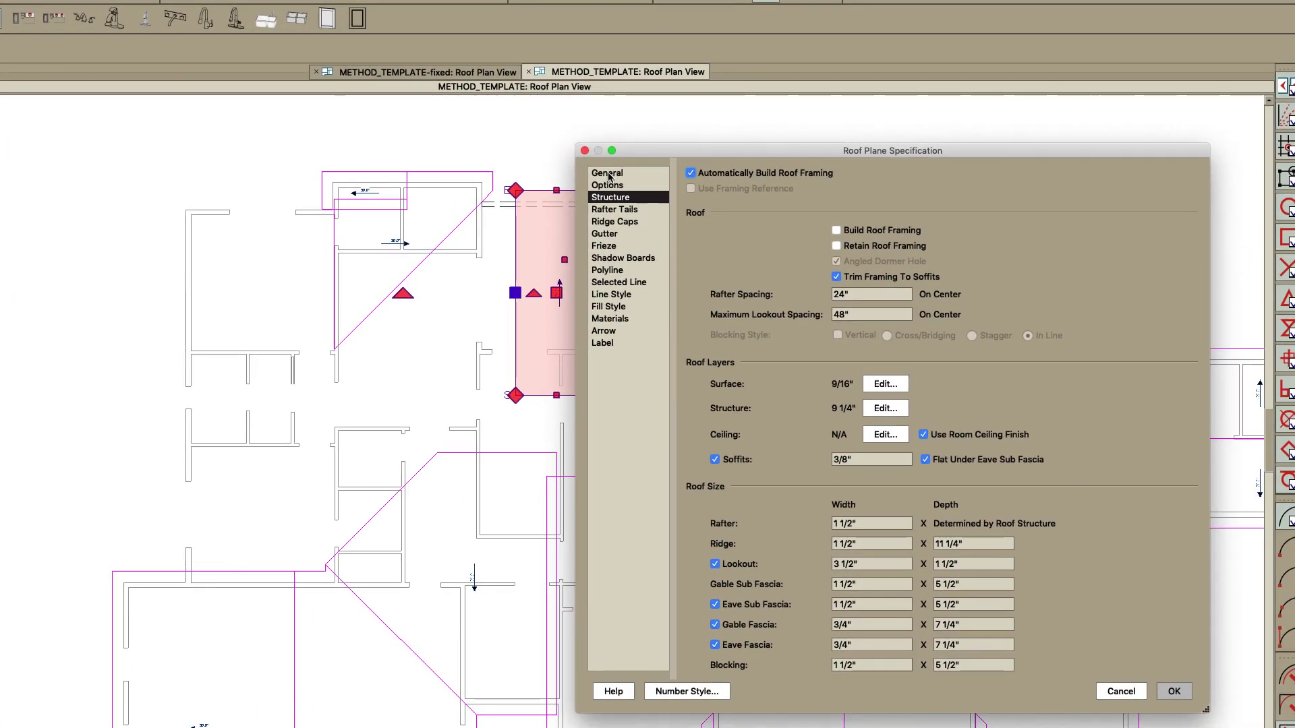
click(608, 174)
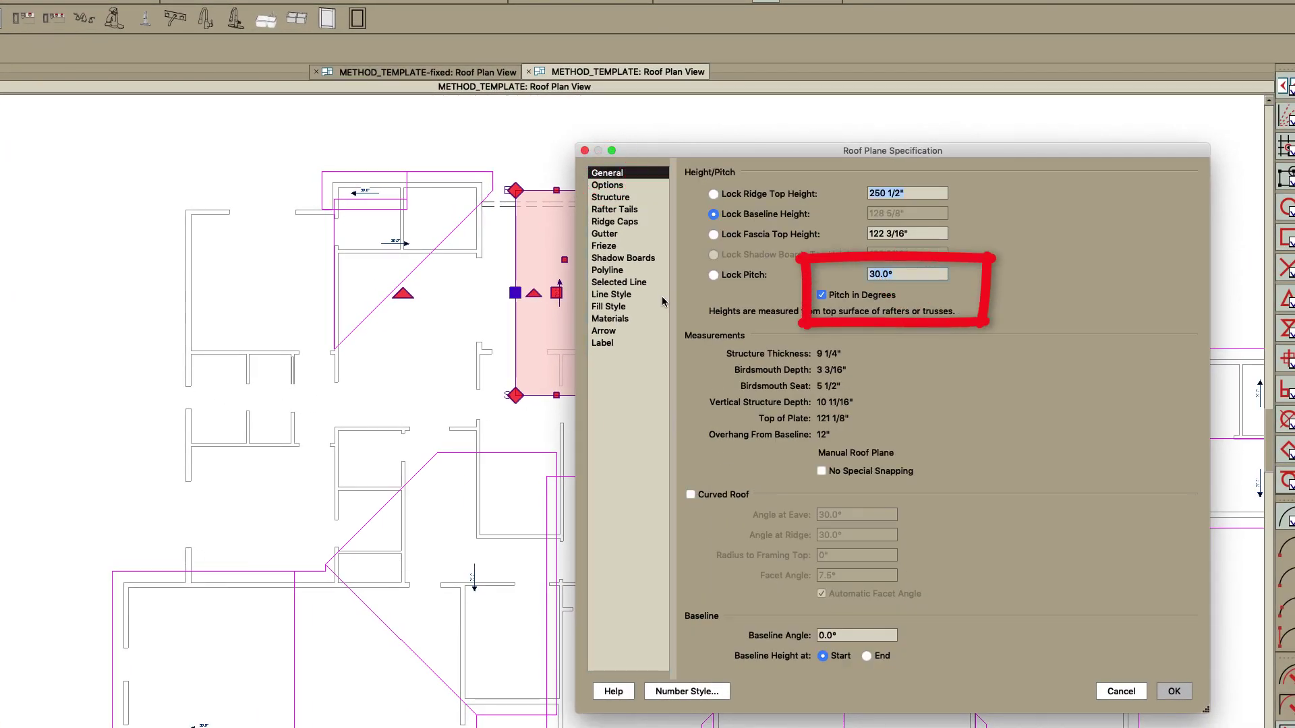
click(1175, 691)
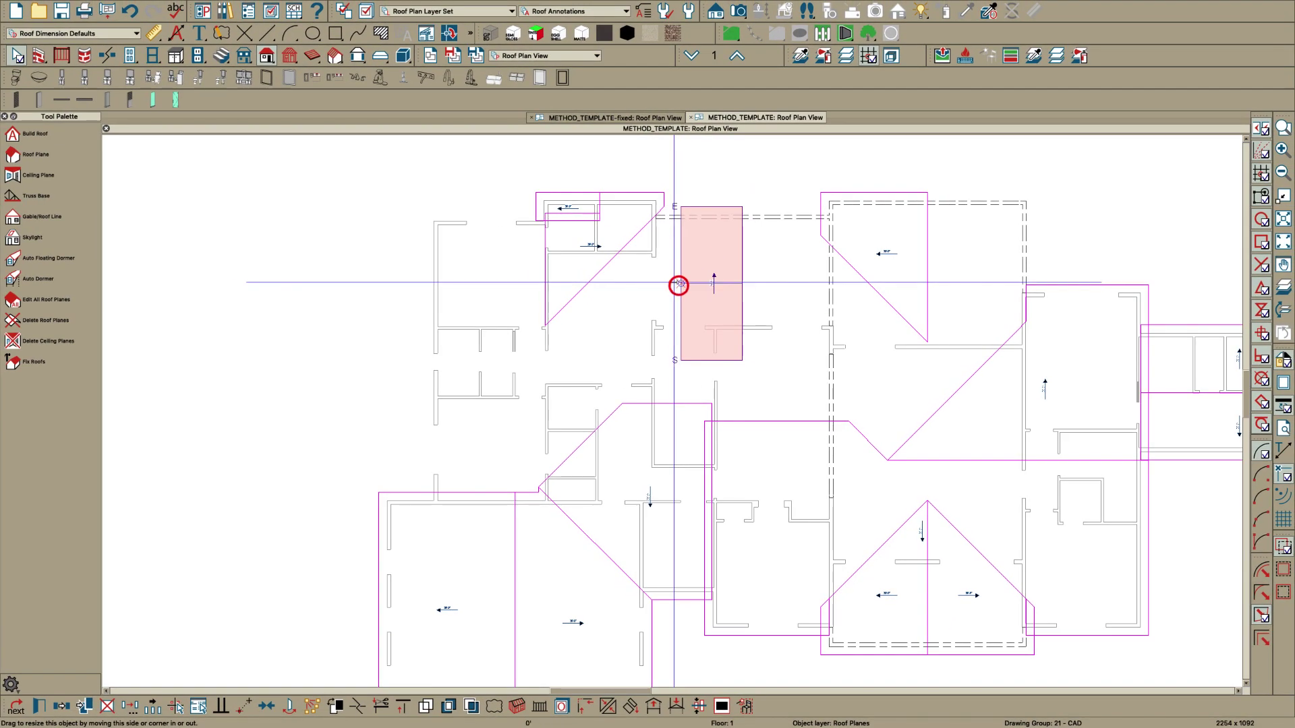
Stretch the rear roof plane sideways past the left wing and the rear porch, and extend its upper edge to the main ridge line
drag(679, 285, 407, 270)
drag(742, 284, 1047, 269)
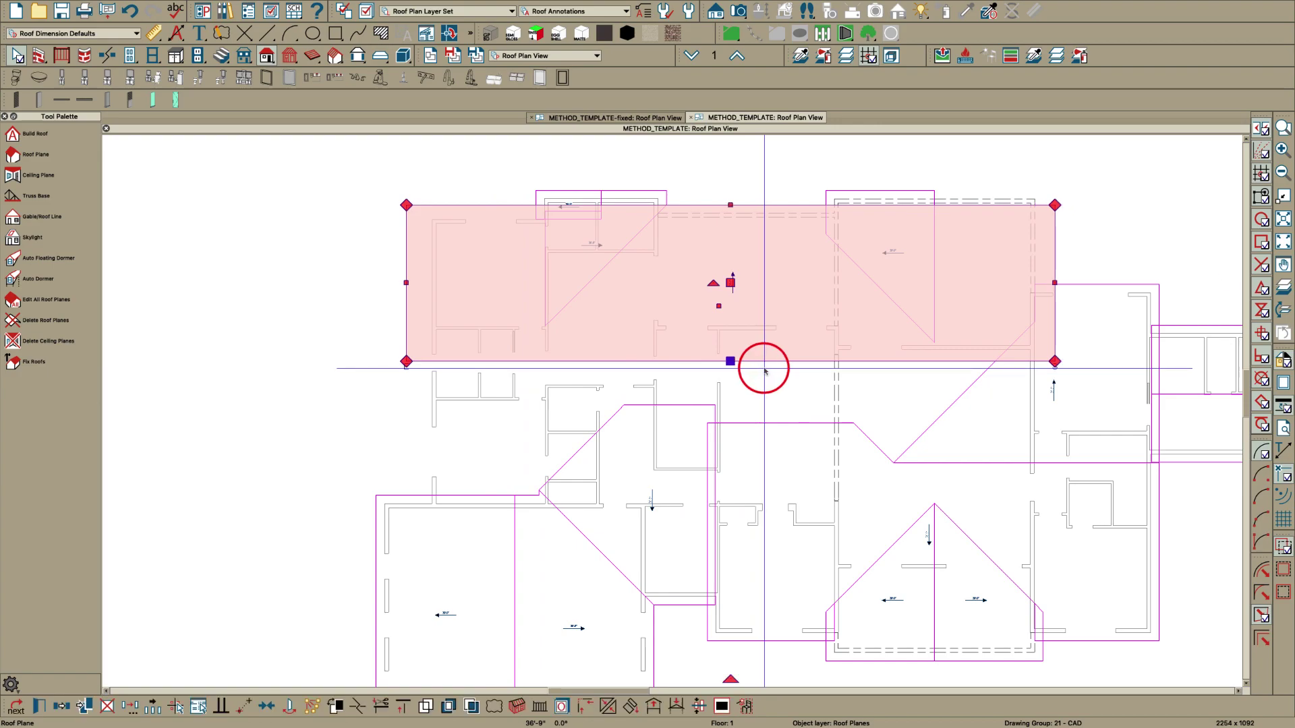
drag(767, 416, 769, 424)
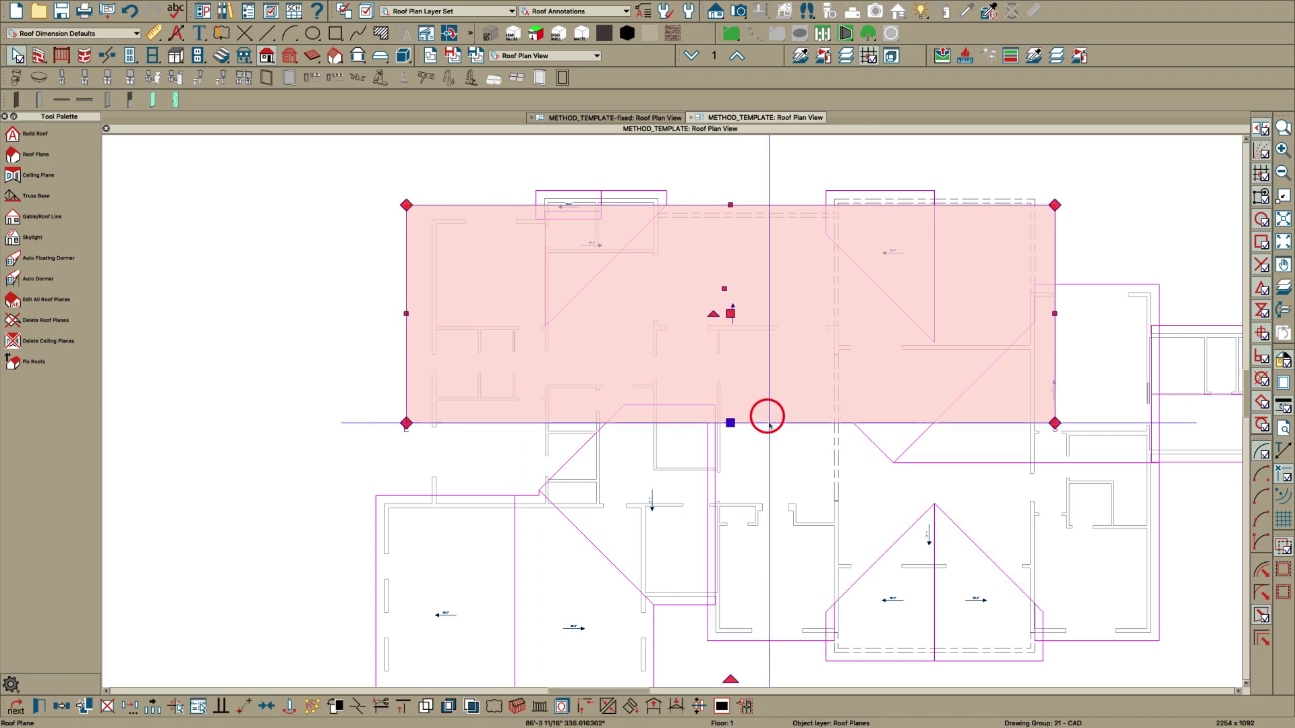
key(Escape)
Break the rear plane's ridge edge at the front plane's left edge and pull the left segment back toward the rear
click(717, 429)
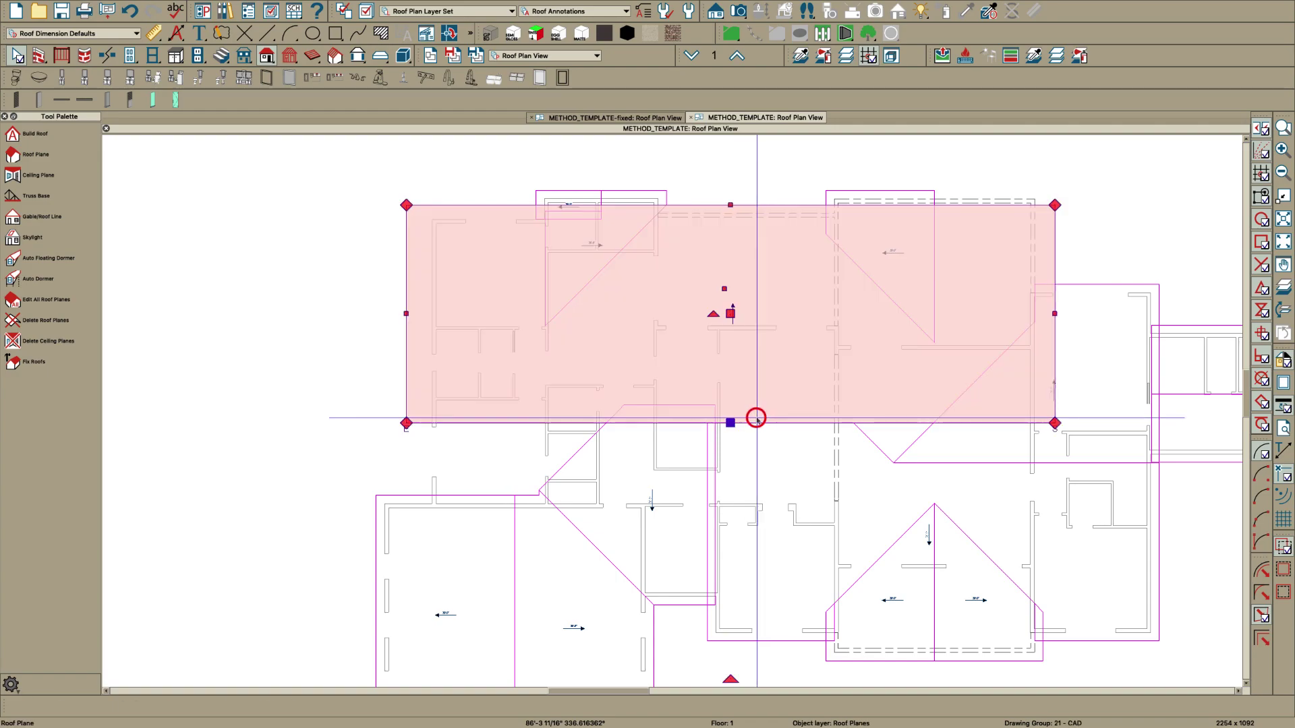
scroll(708, 418, up, 3)
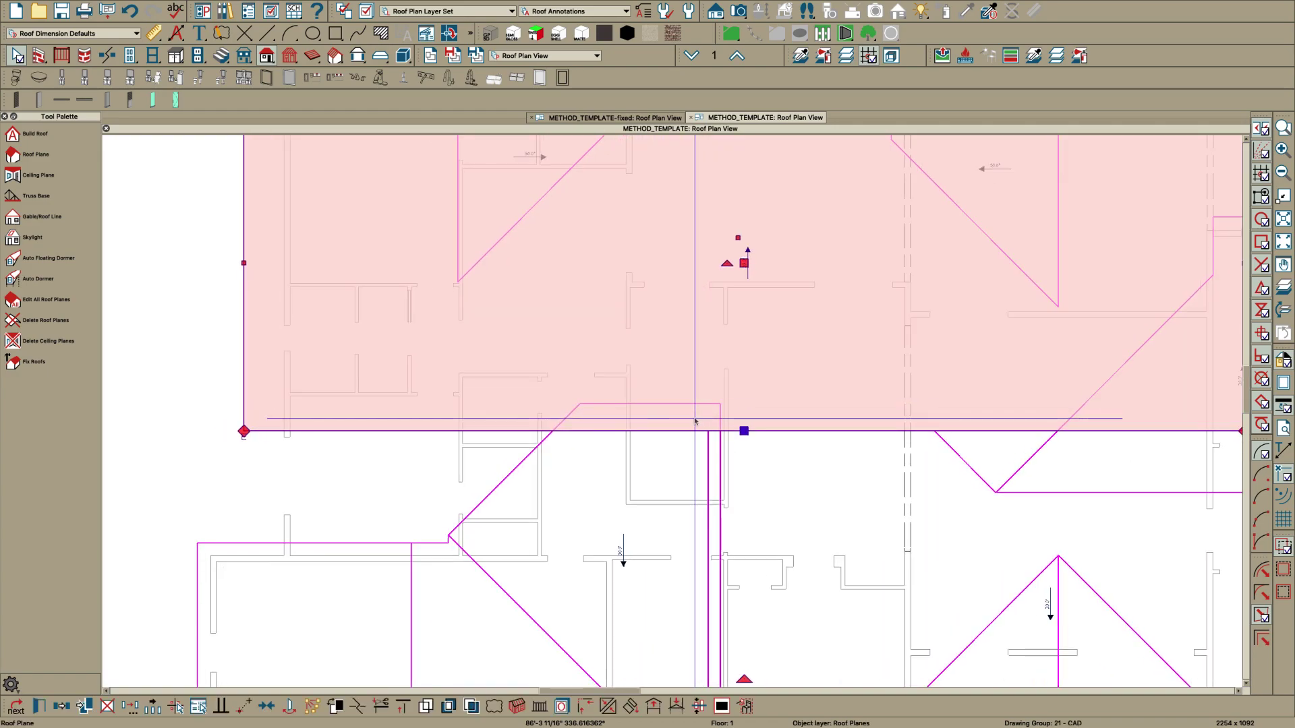
key(3)
drag(710, 426, 709, 429)
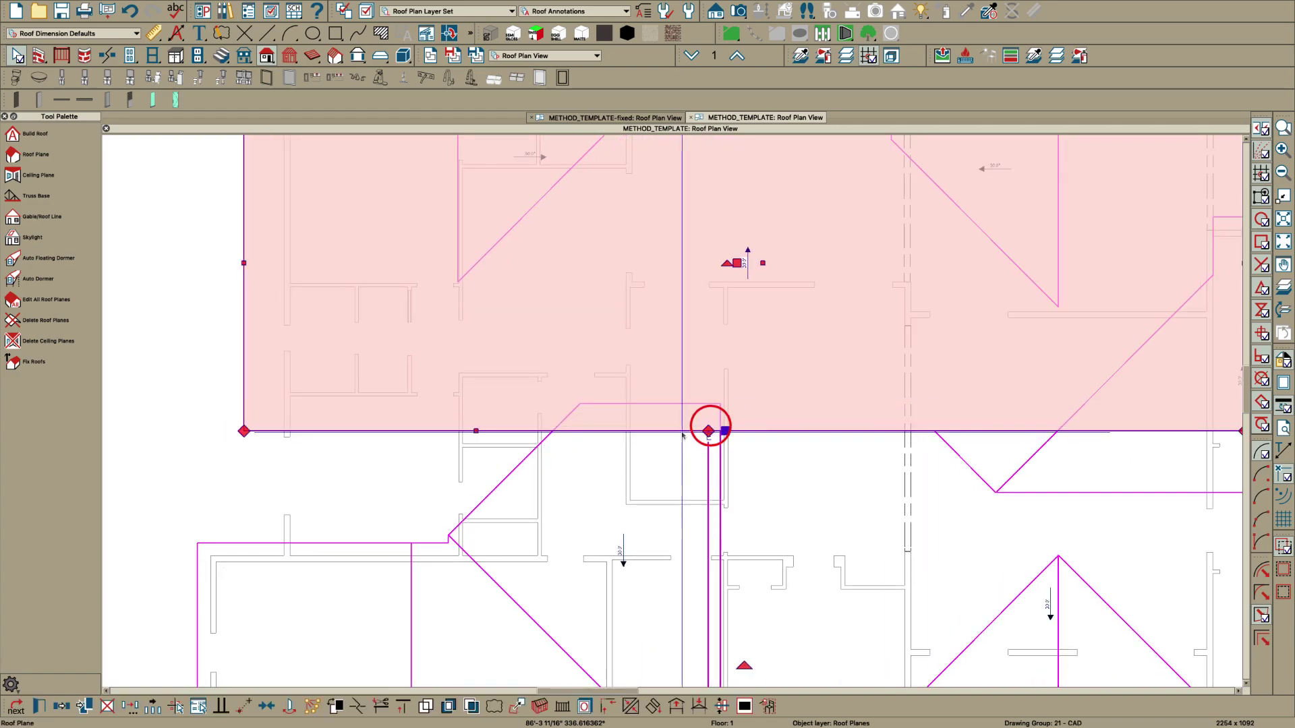
drag(477, 429, 495, 358)
Delete the old angled front roof plane between the garage and the main front roof plane
click(661, 414)
scroll(650, 432, down, 4)
scroll(650, 435, up, 1)
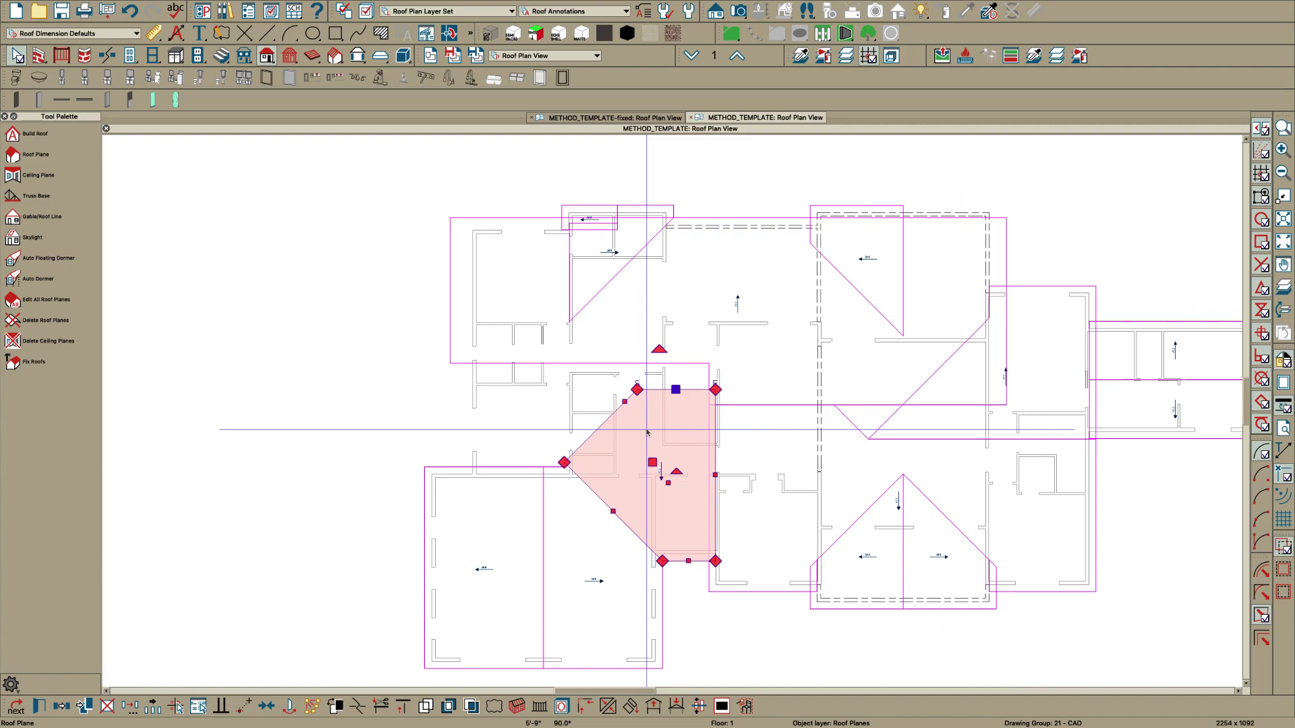
key(Delete)
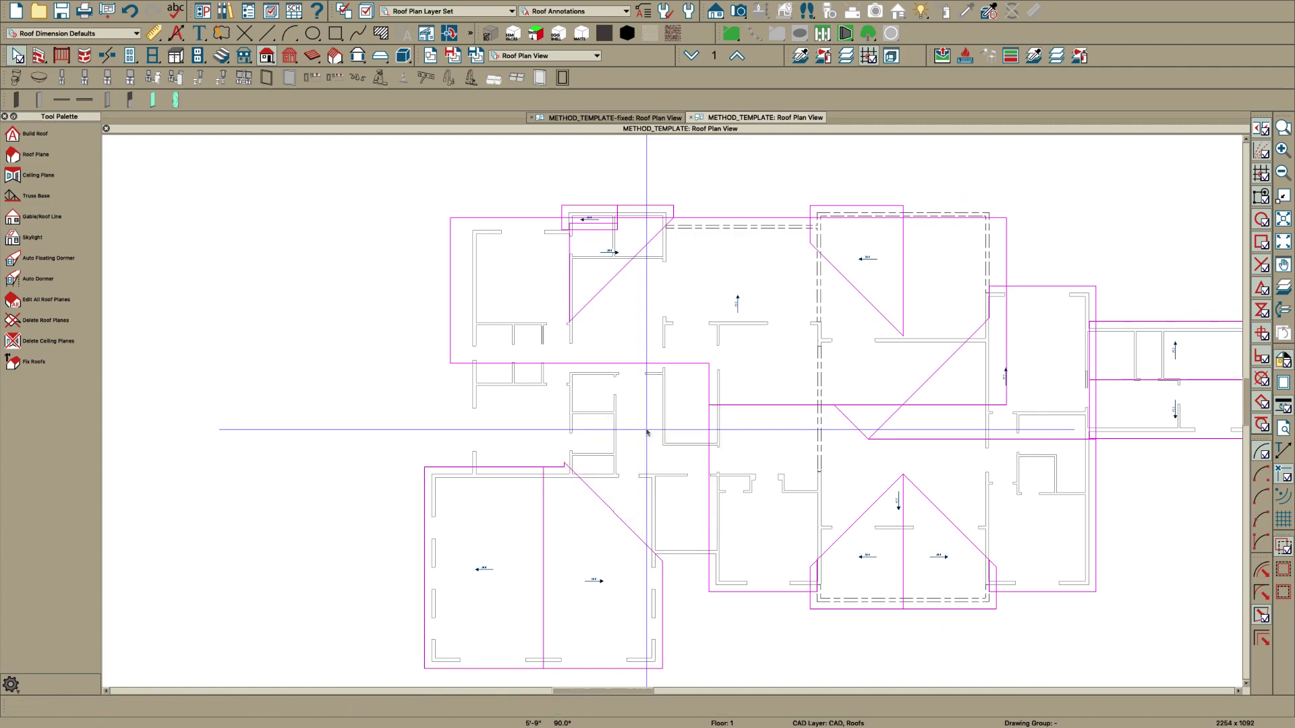
Draw a new roof plane with its baseline on the short front wall beside the garage, sloping up toward the rear
key(r)
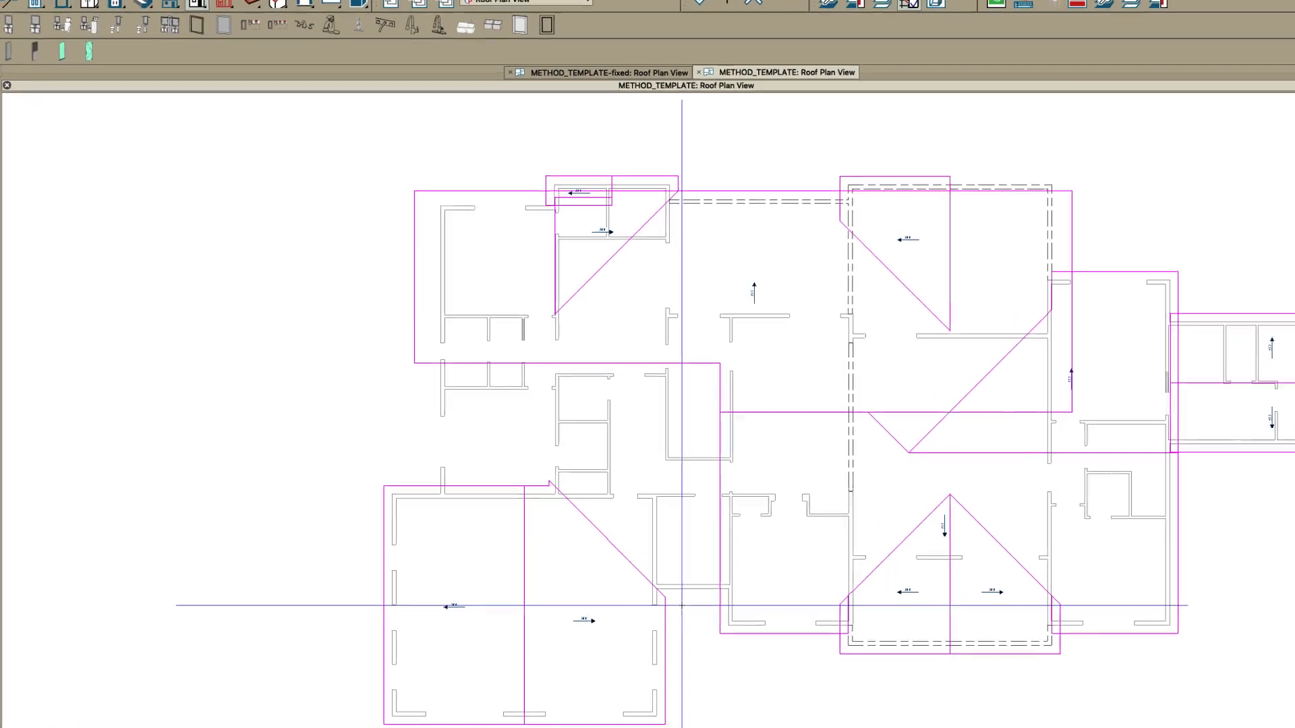
drag(672, 560, 694, 559)
click(694, 484)
Stretch the new front roof plane to the rear plane's outer left edge and to the wall line at the main front section
click(685, 515)
drag(682, 516, 360, 540)
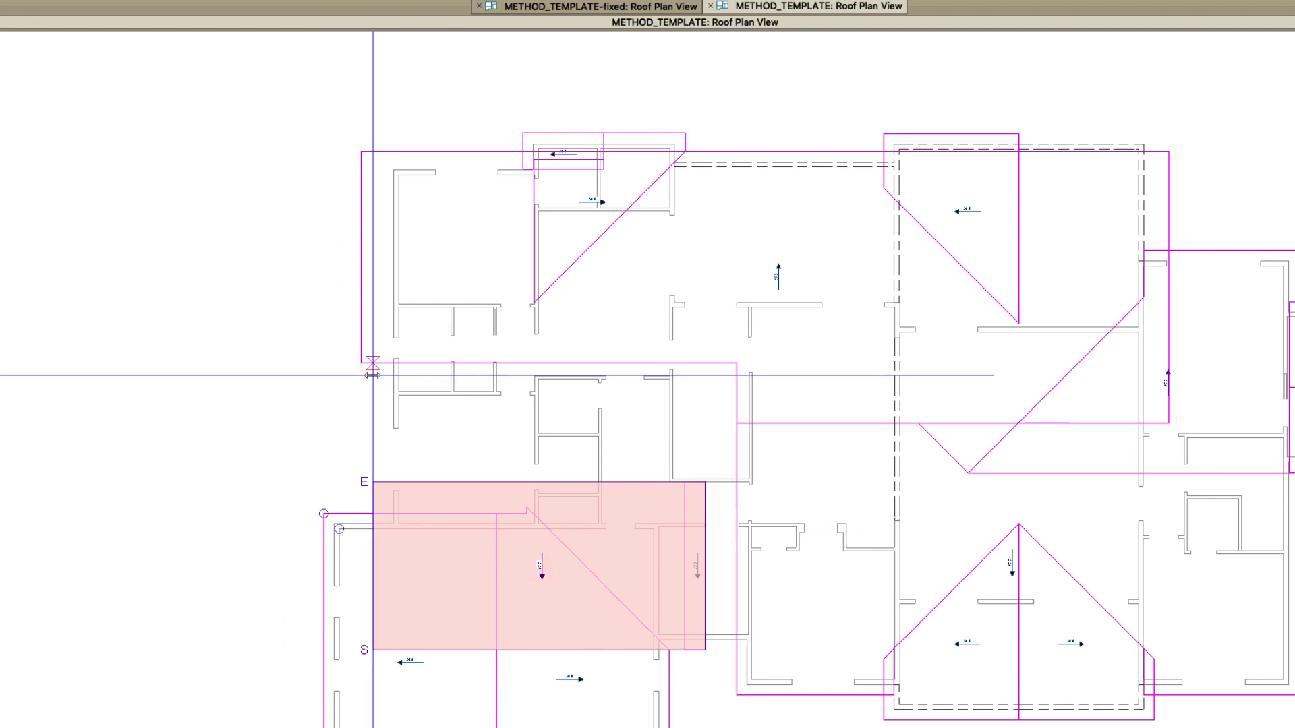
drag(705, 567, 747, 582)
Join the upper edge of the new front roof plane to the left ridge segment of the rear plane
click(639, 484)
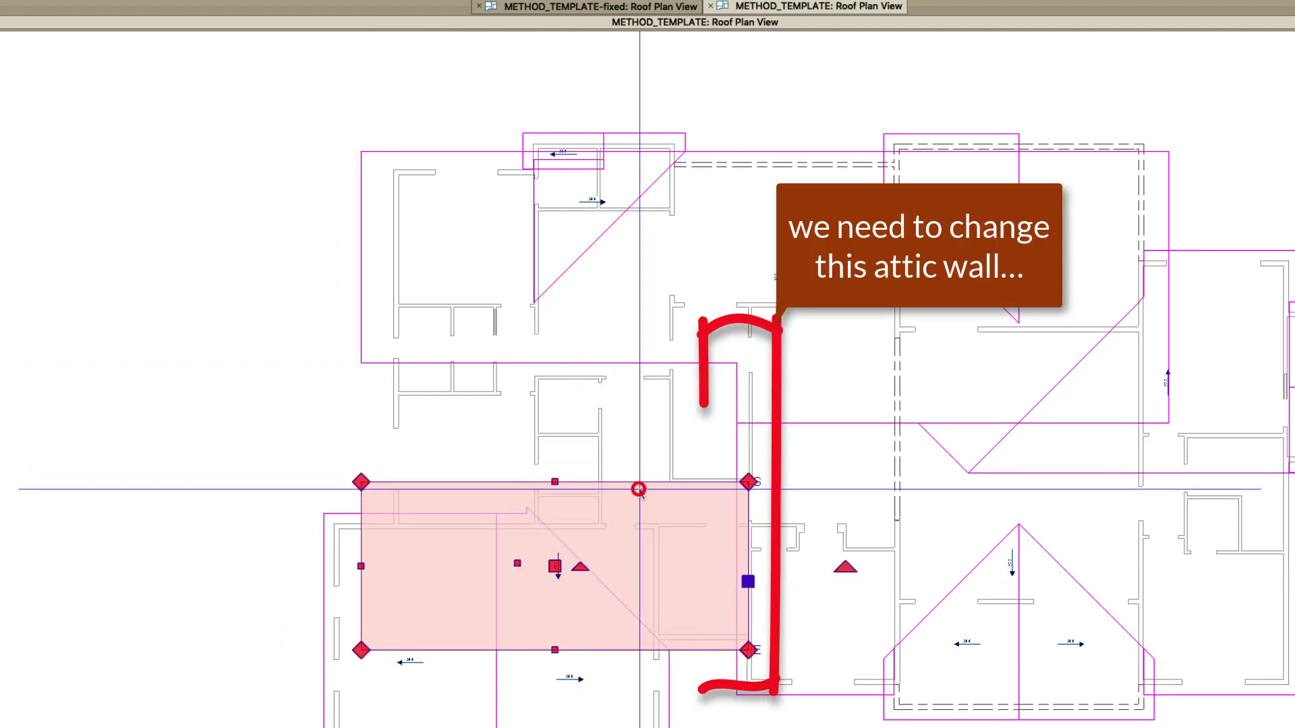
drag(639, 488, 606, 361)
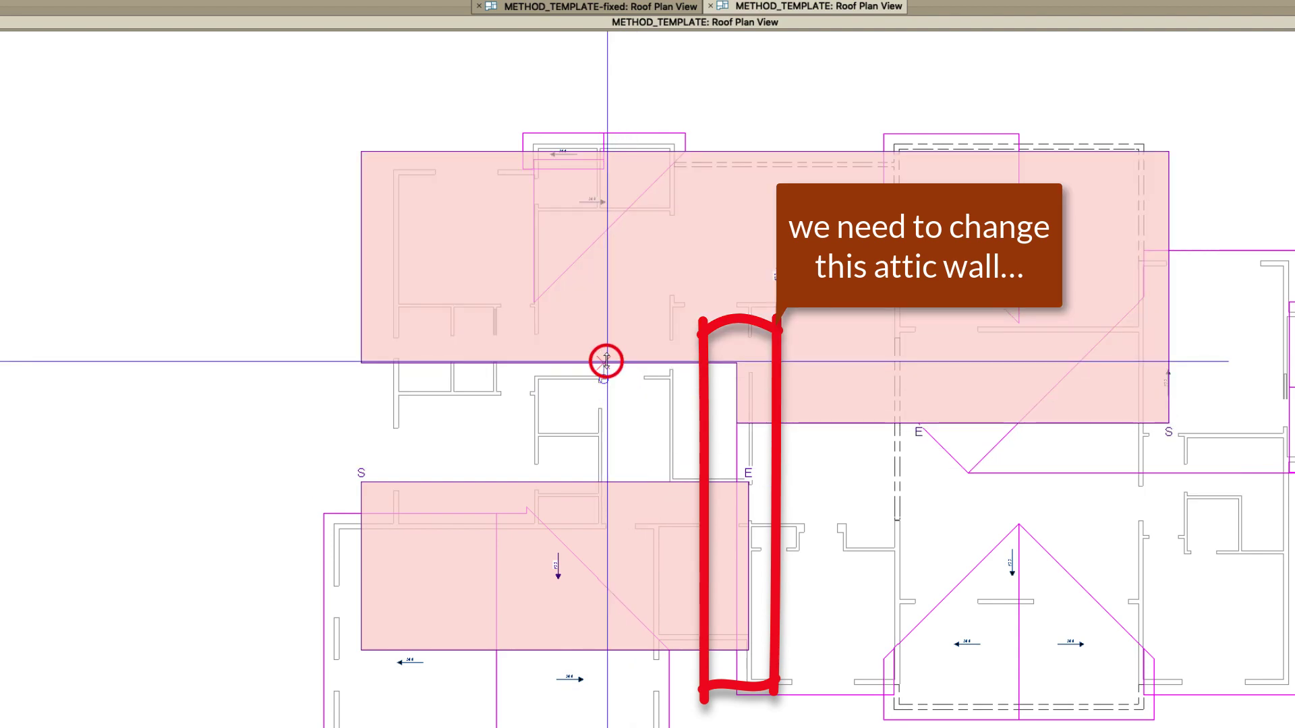
key(Escape)
click(362, 448)
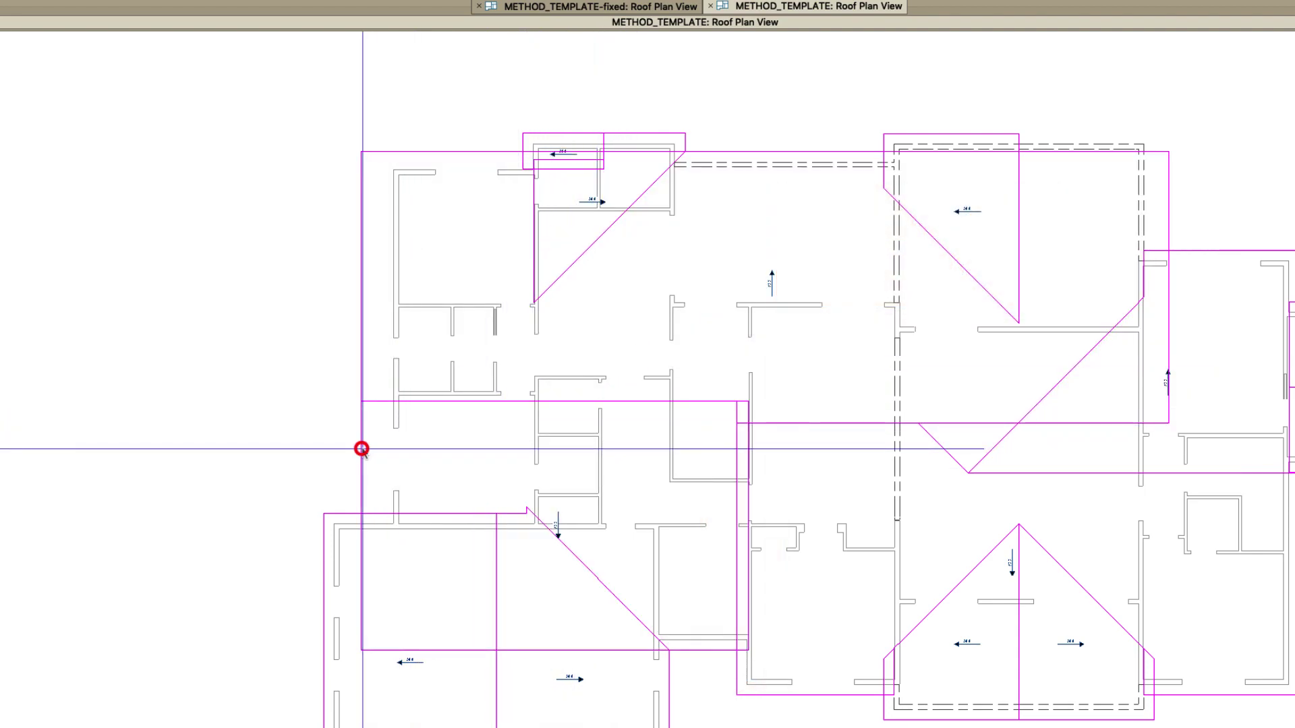
Set the new front roof plane's left edge to 16 inches from the exterior wall
scroll(353, 427, up, 4)
scroll(409, 412, up, 2)
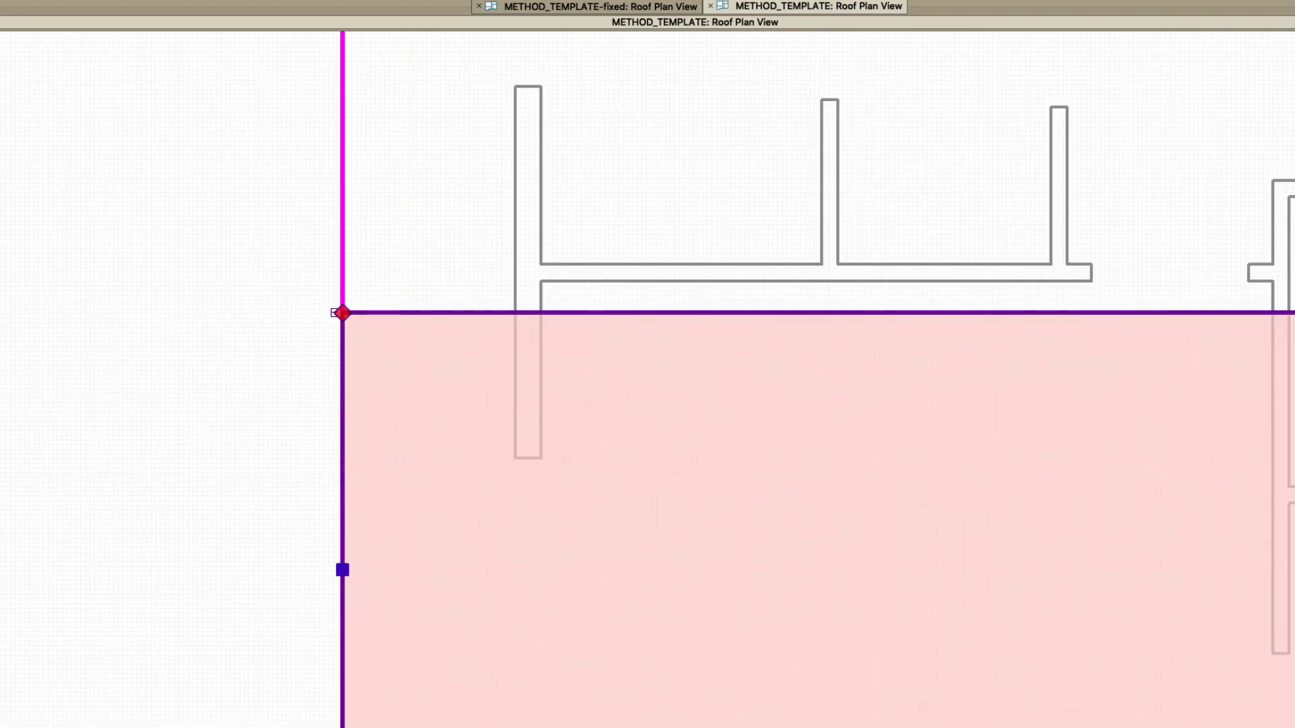
click(344, 375)
click(435, 426)
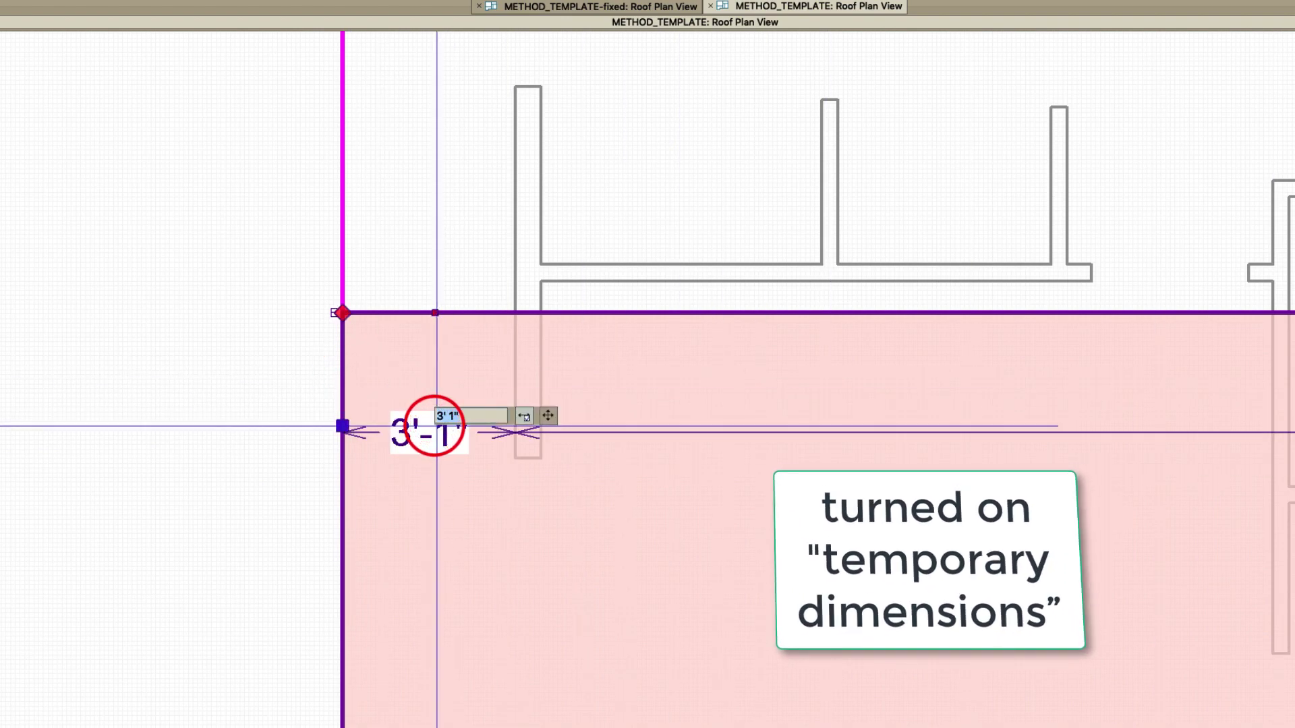
text(16)
key(Return)
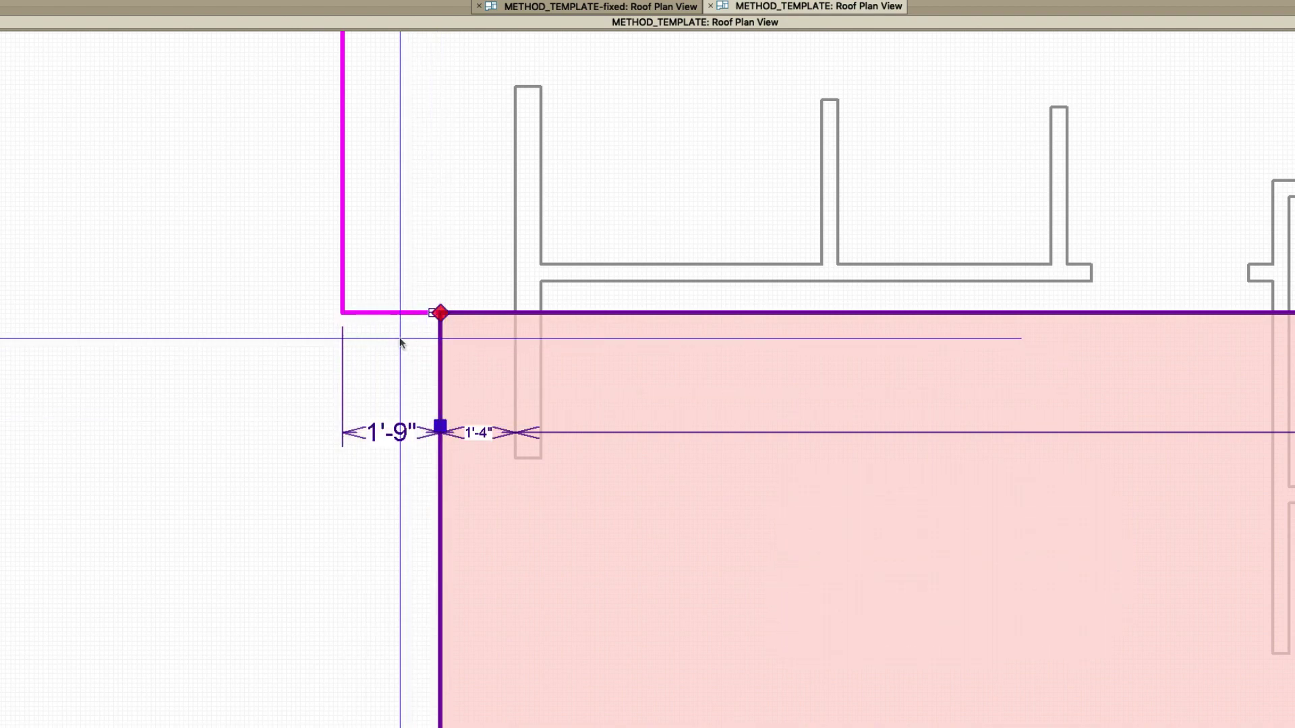
Move the rear roof plane's left edge inward to align with the front roof plane's left edge
click(350, 248)
drag(342, 246, 440, 322)
scroll(496, 327, down, 8)
key(Escape)
scroll(433, 375, down, 3)
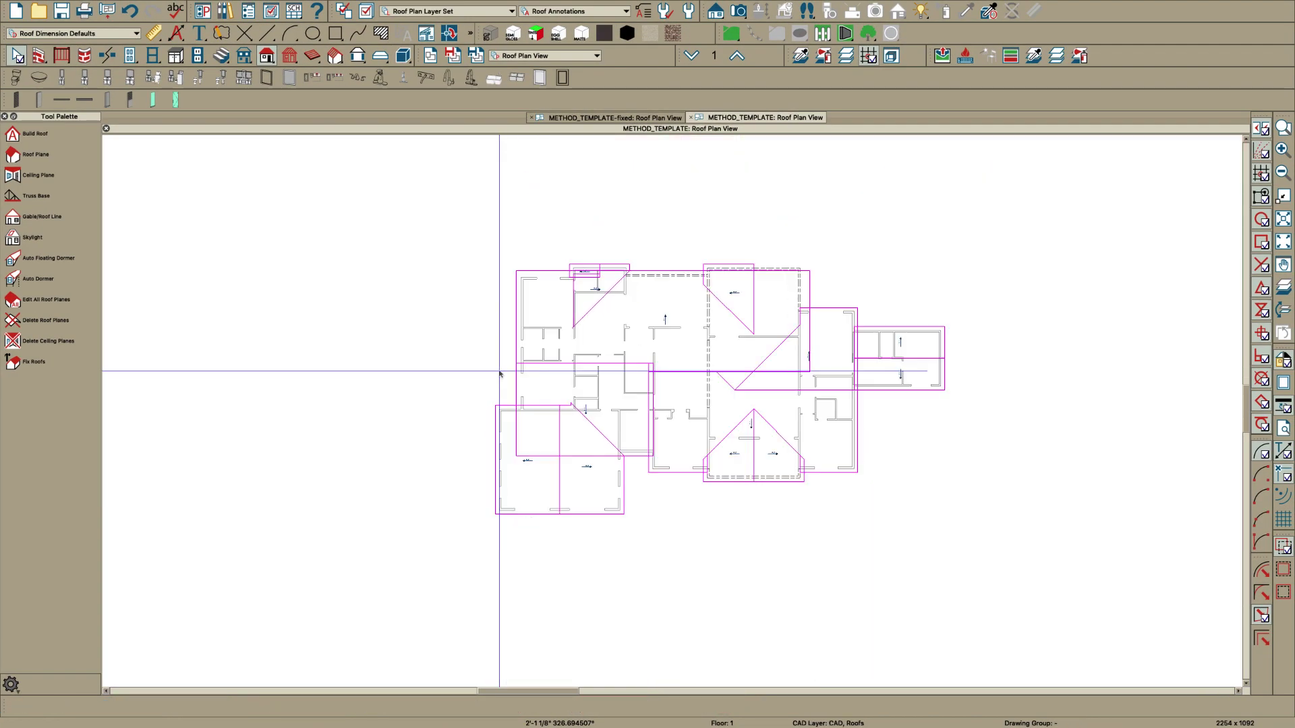
Set the rear roof plane's right edge to 16 inches from the right wall of the vaulted section
scroll(665, 280, up, 8)
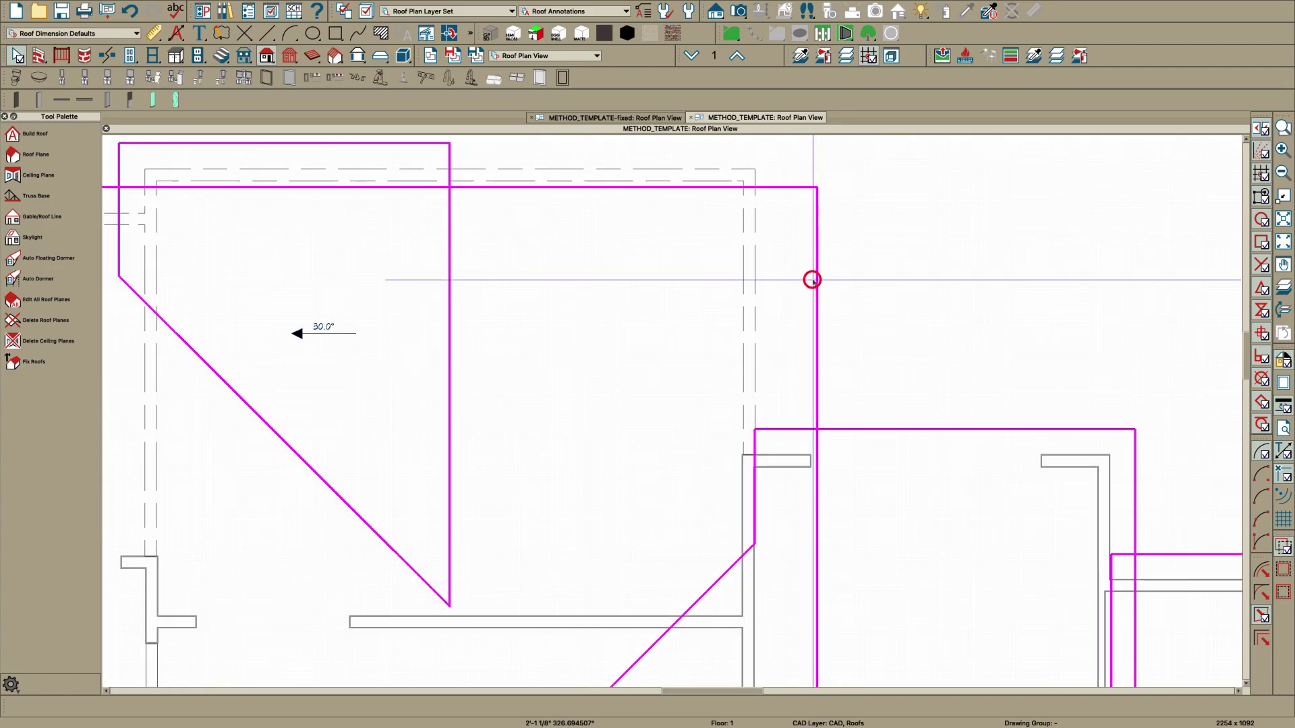
click(812, 280)
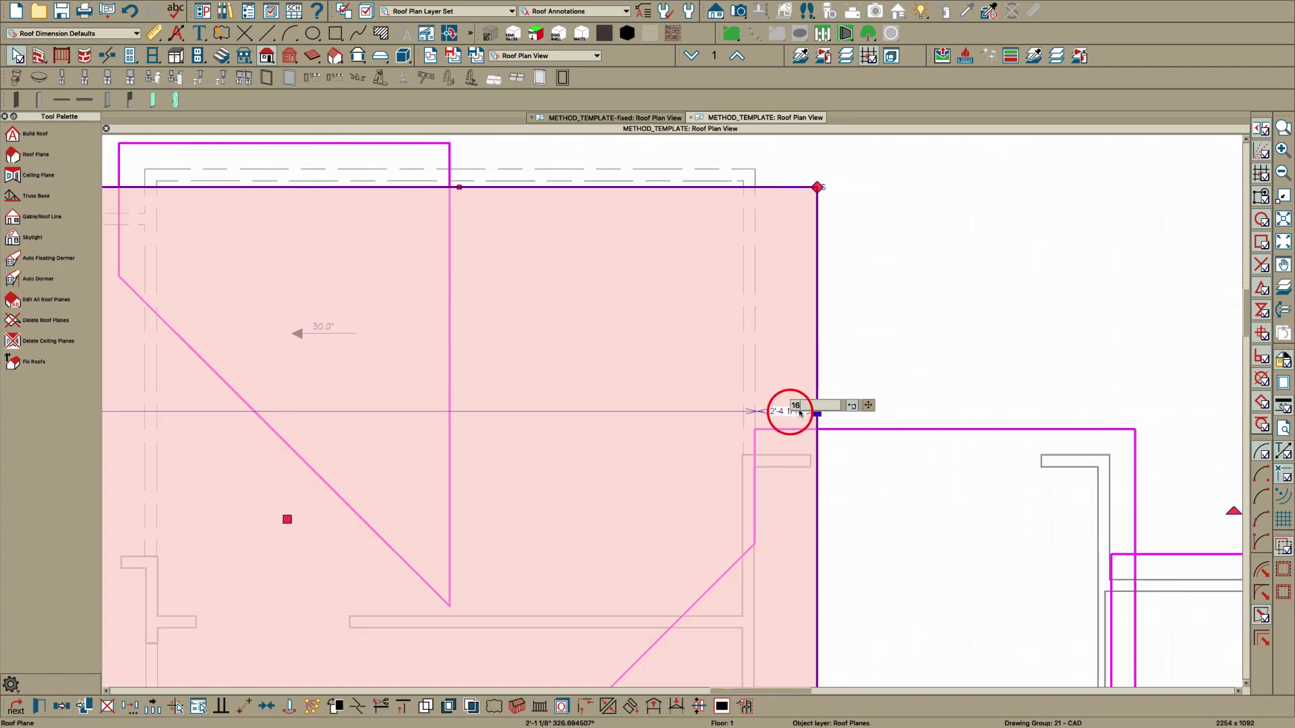
scroll(799, 413, down, 6)
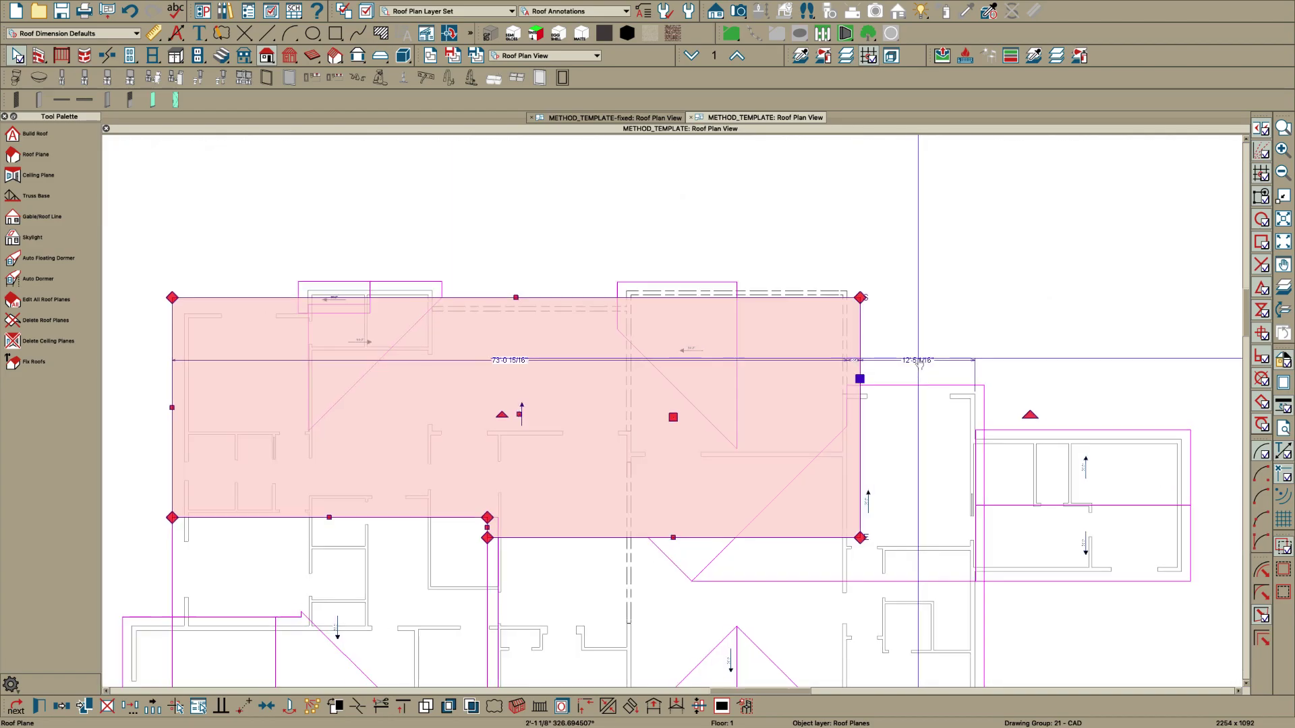
scroll(675, 383, down, 2)
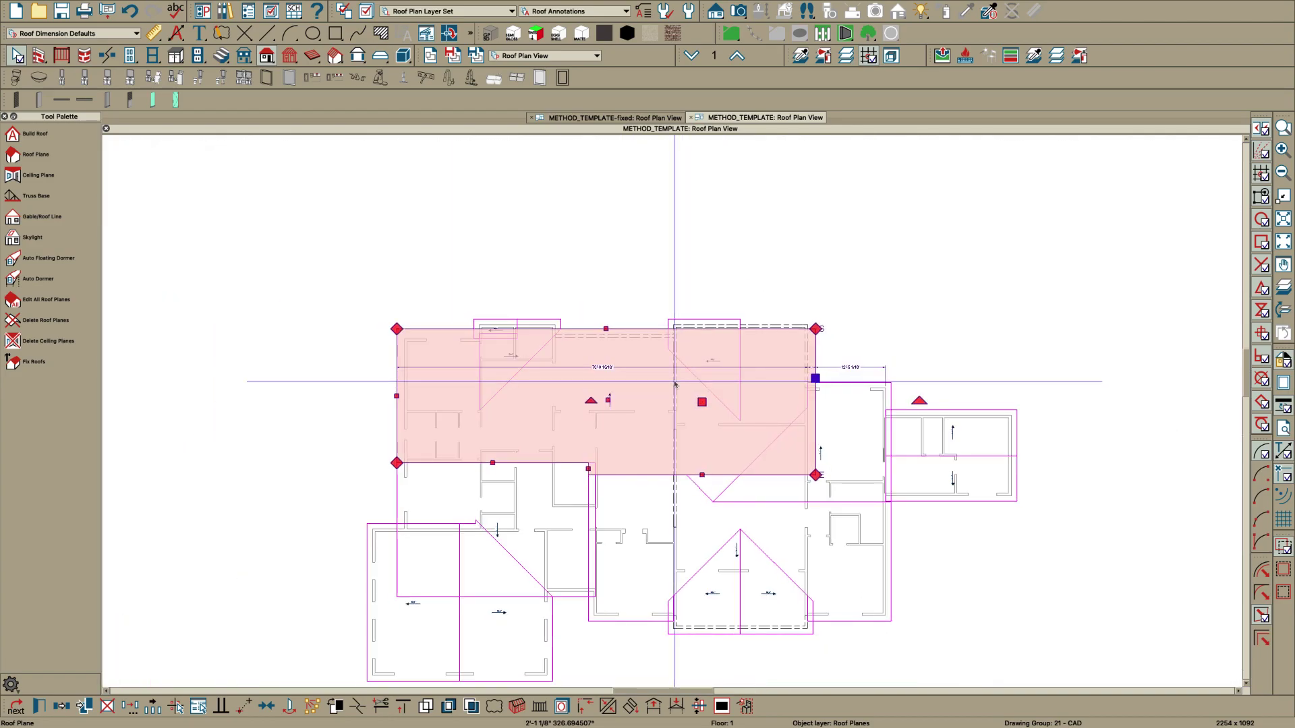
Delete the angled right-hand roof plane of the small rear gable on the left side of the house
scroll(506, 543, up, 5)
scroll(495, 494, down, 5)
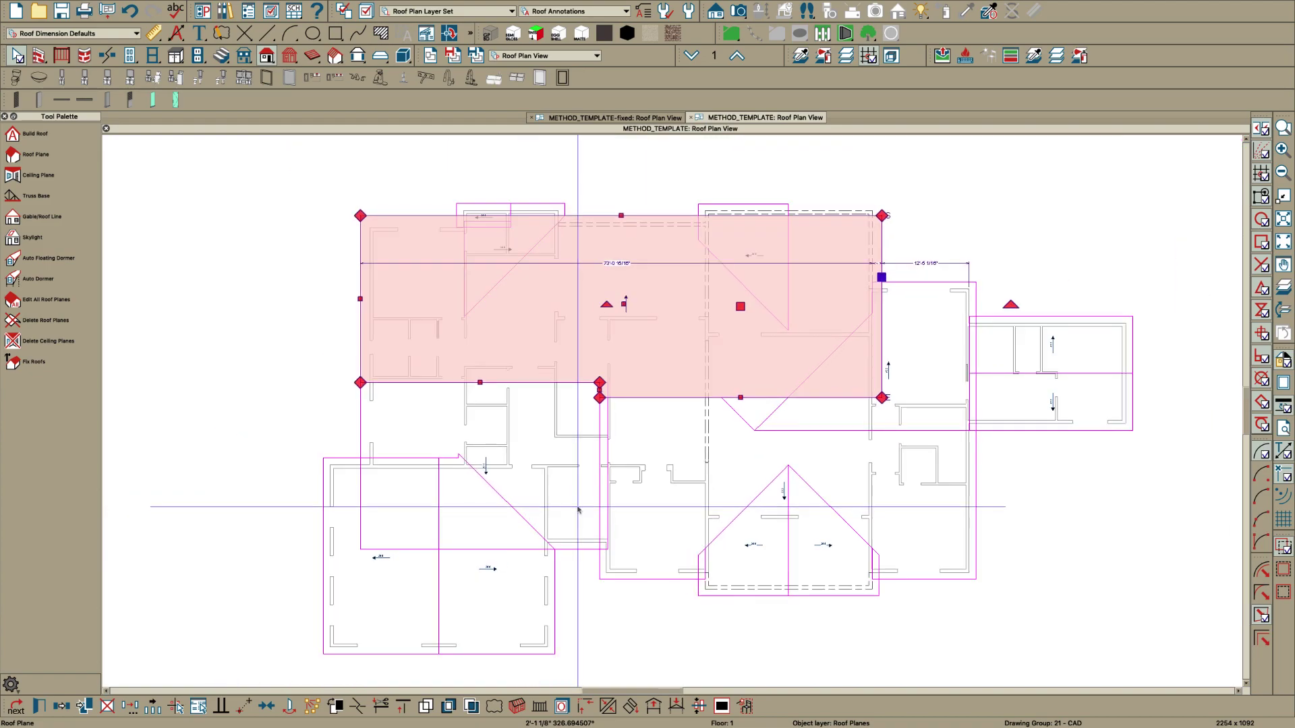
scroll(499, 406, up, 5)
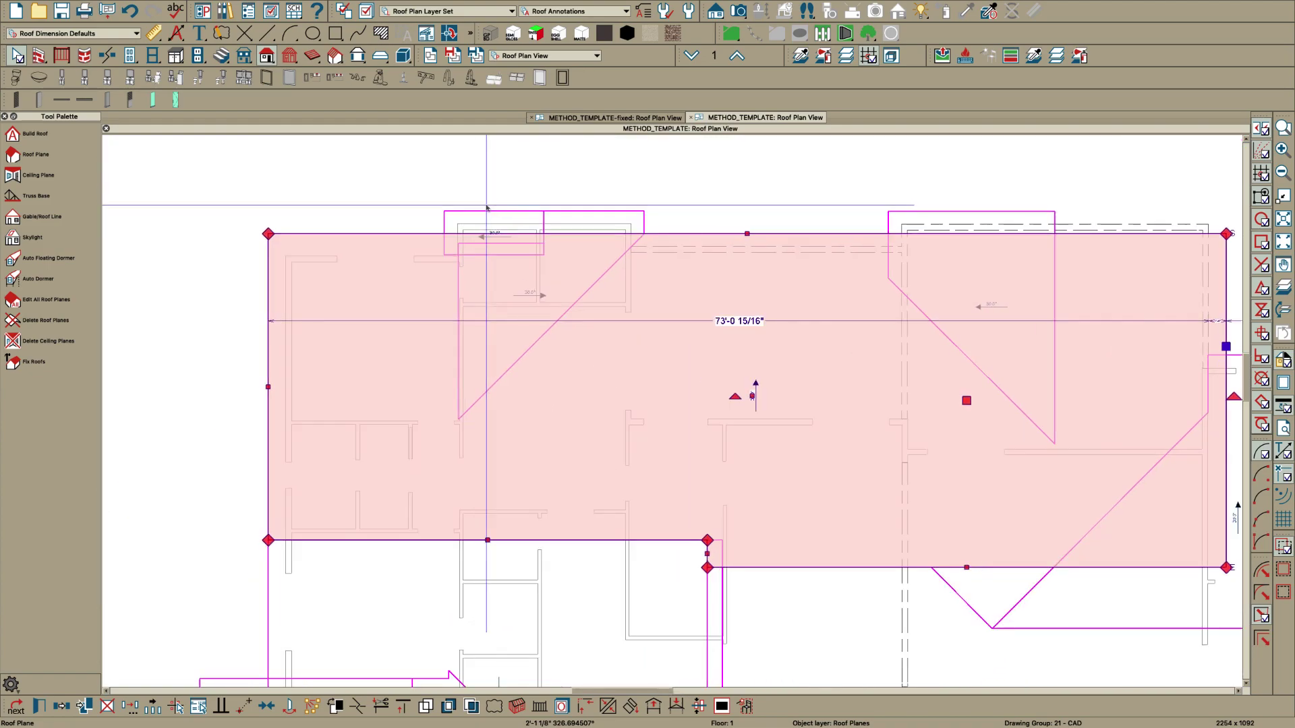
click(590, 213)
key(Delete)
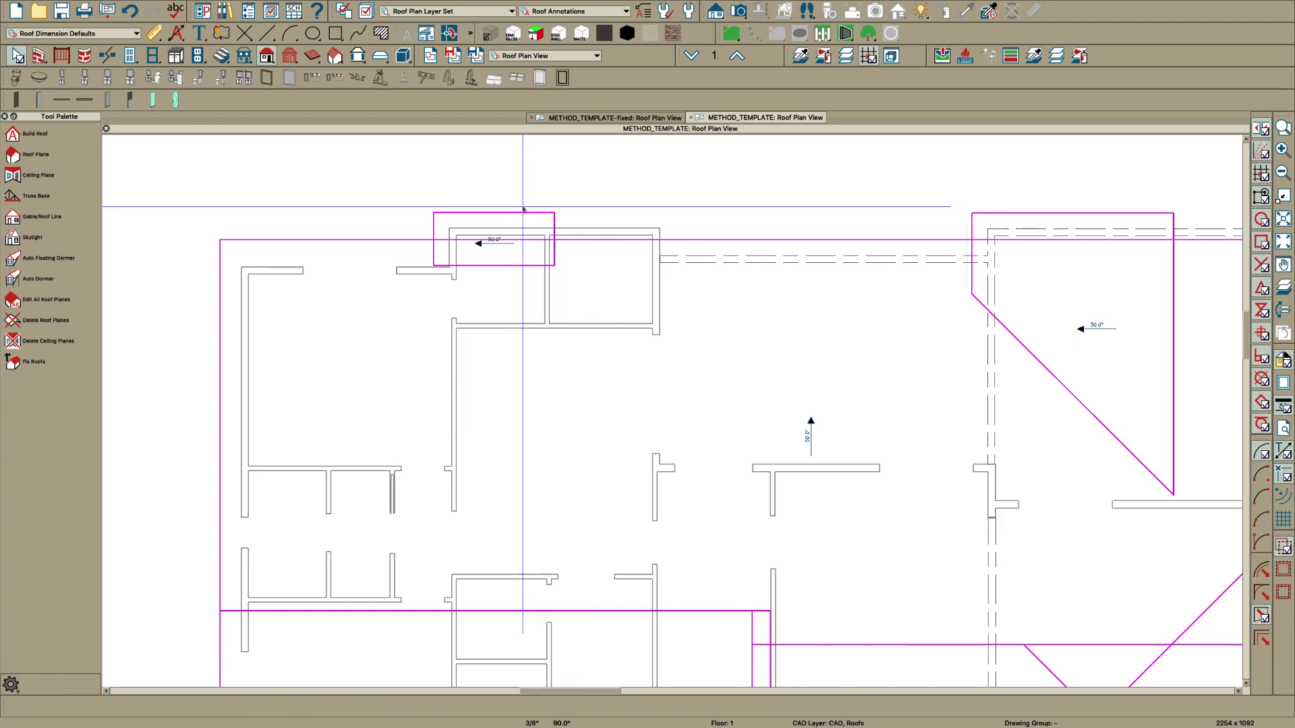
Copy the remaining rectangular plane of the small rear gable and reflect the copy about its ridge edge
click(476, 212)
scroll(483, 252, up, 1)
scroll(708, 333, down, 5)
scroll(587, 299, up, 1)
scroll(588, 302, up, 1)
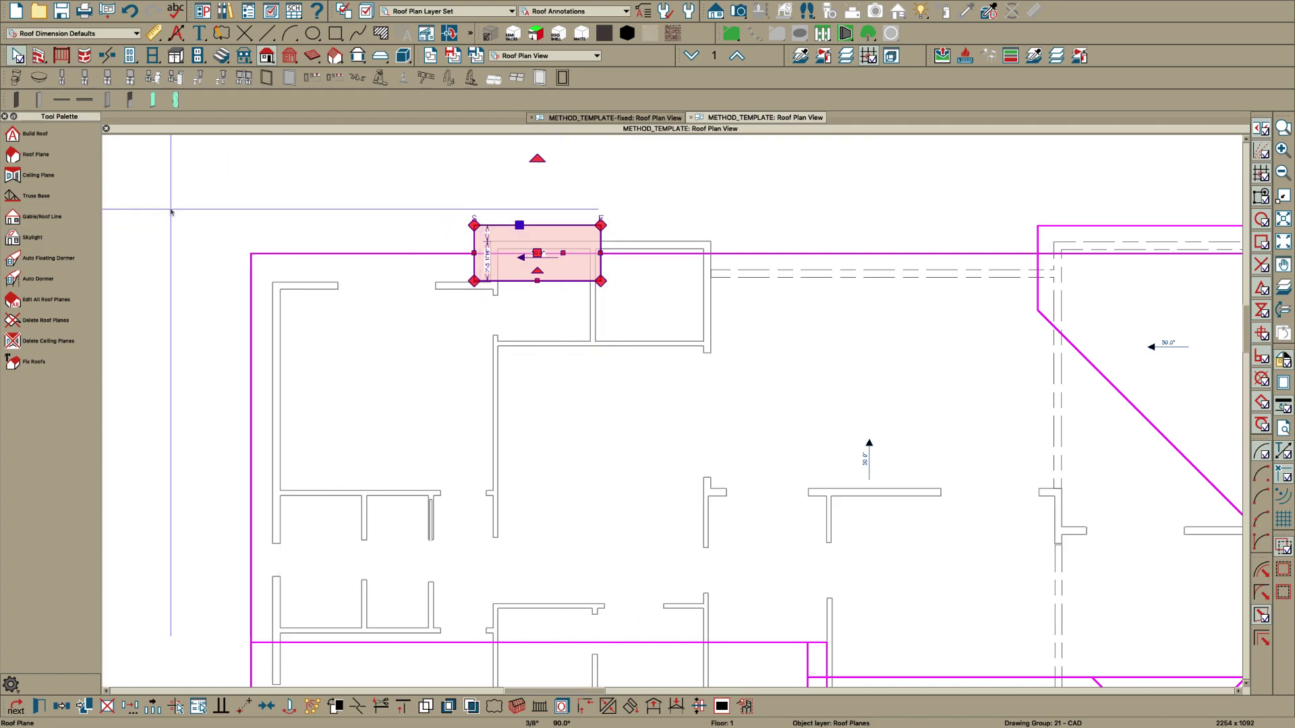
click(62, 707)
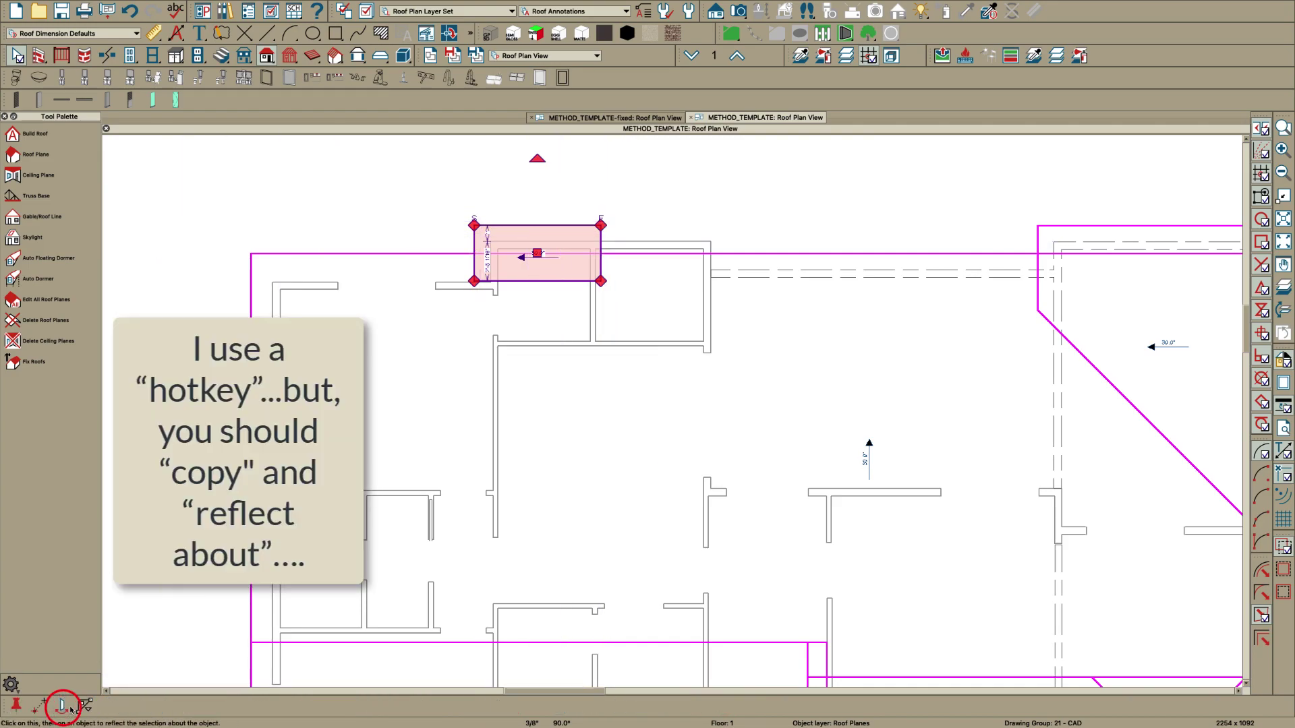
click(61, 707)
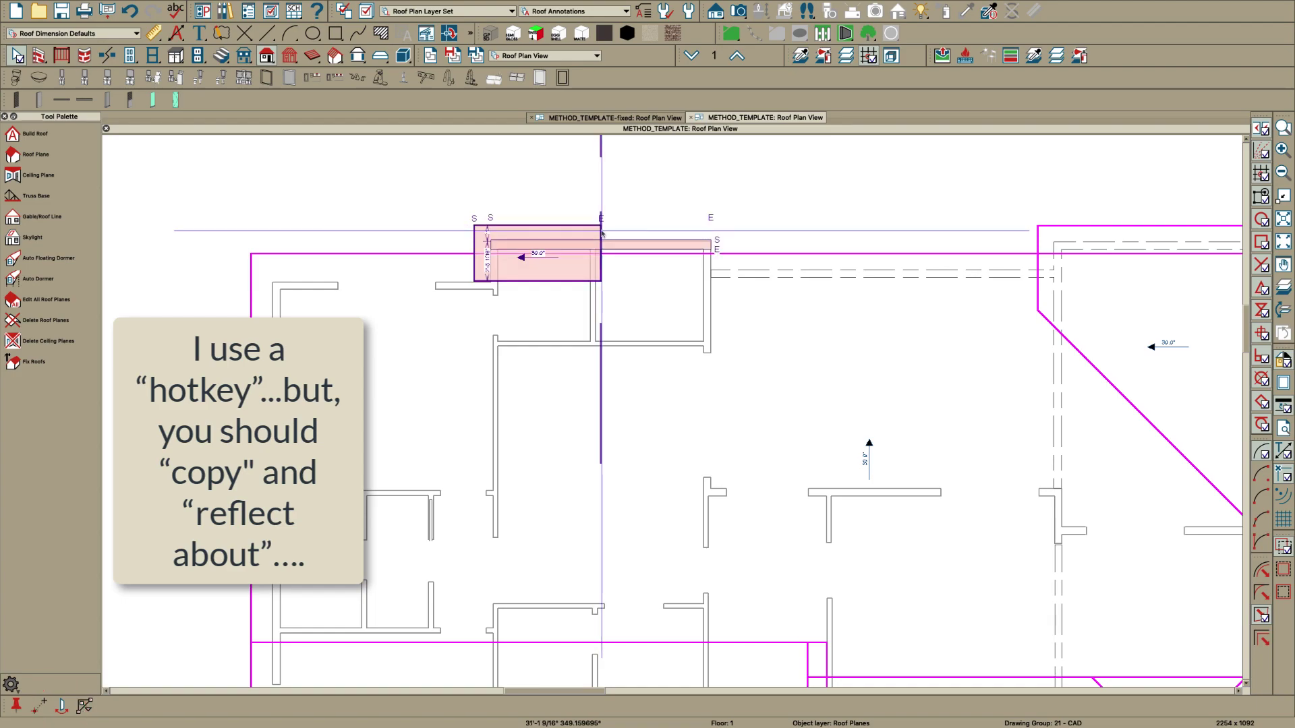
click(600, 226)
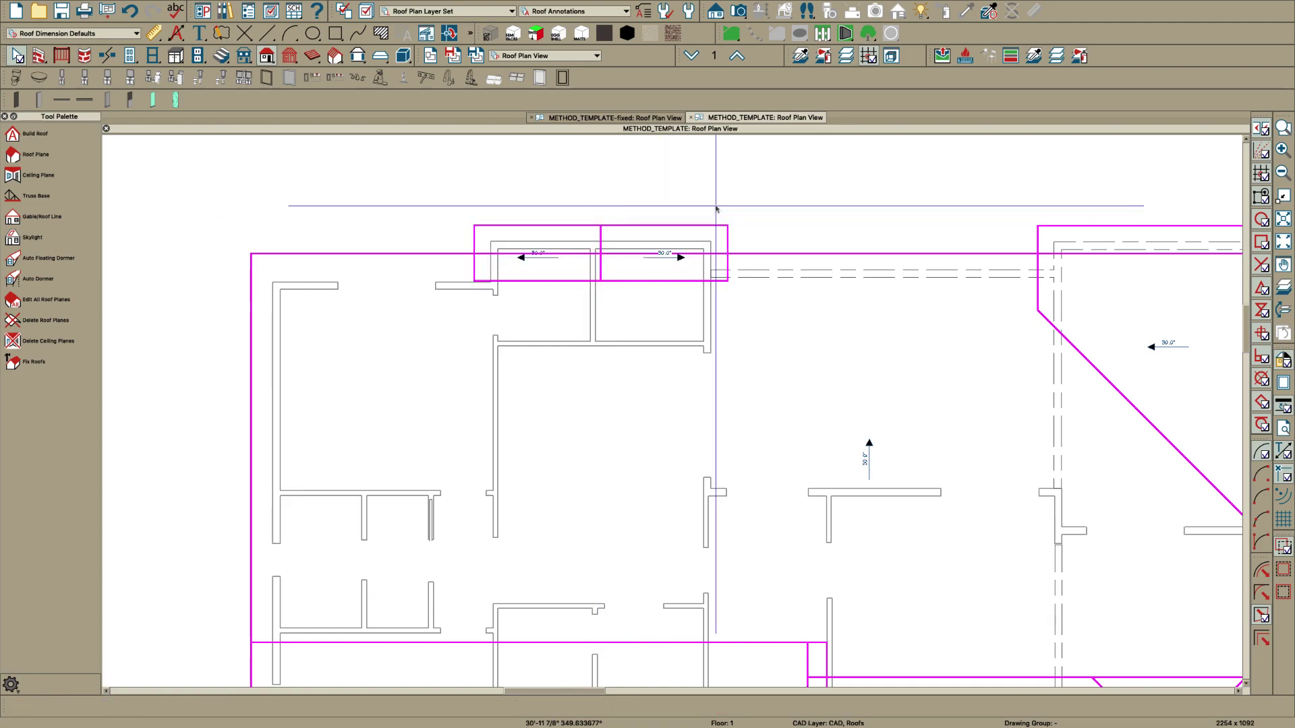
Break the rear plane's eave at the small gable's ridge and both outer edges, and pull the middle break inward into a V-shaped notch
scroll(741, 266, up, 2)
click(755, 268)
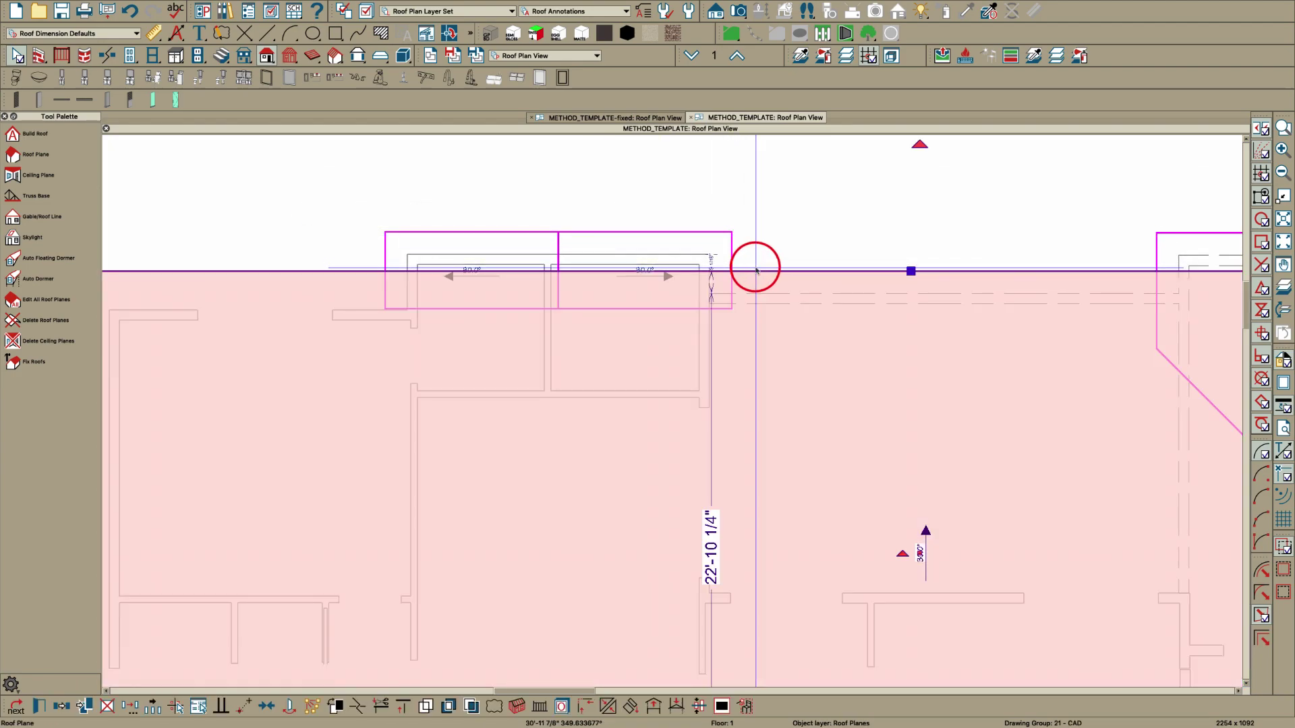
key(3)
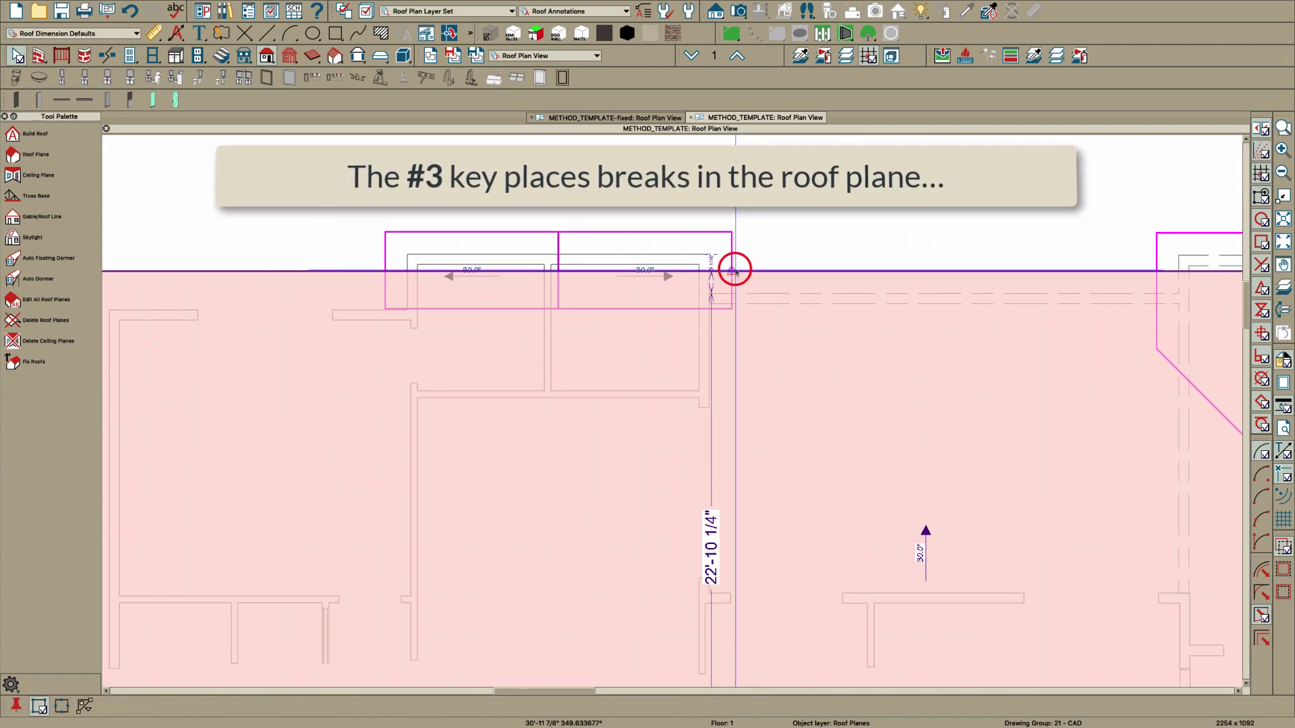
key(3)
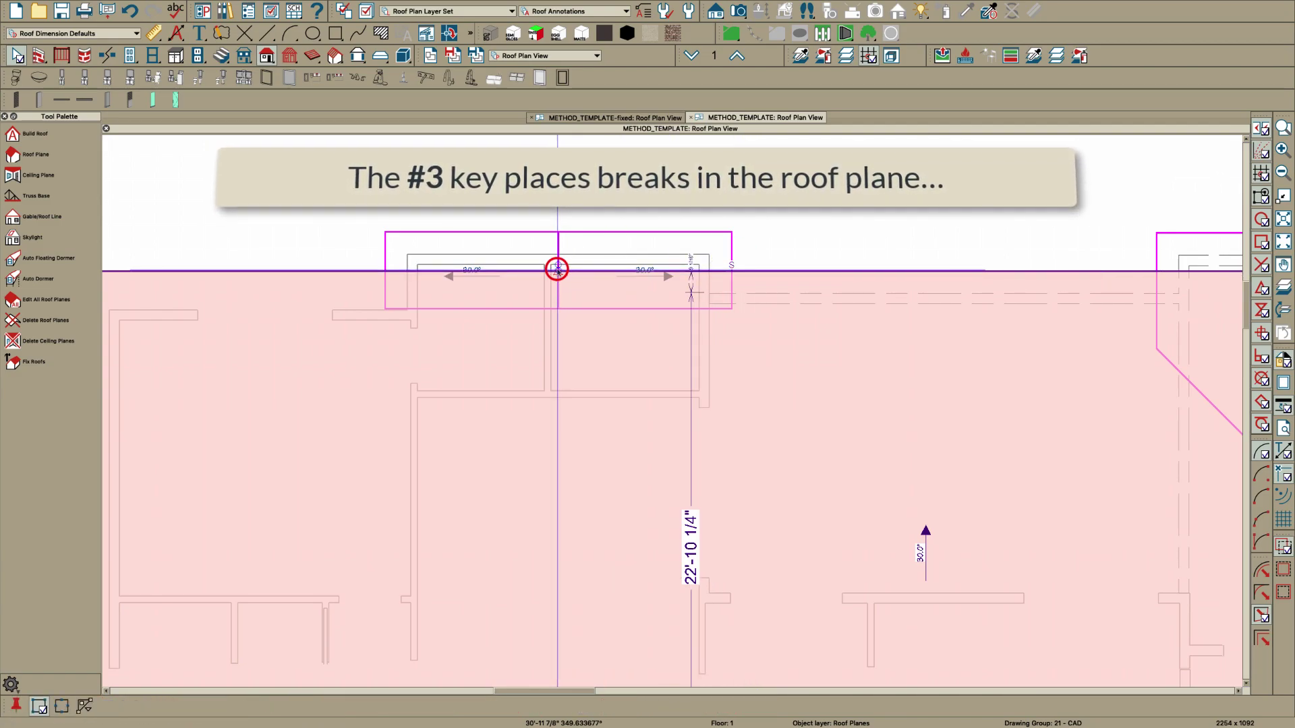
click(380, 273)
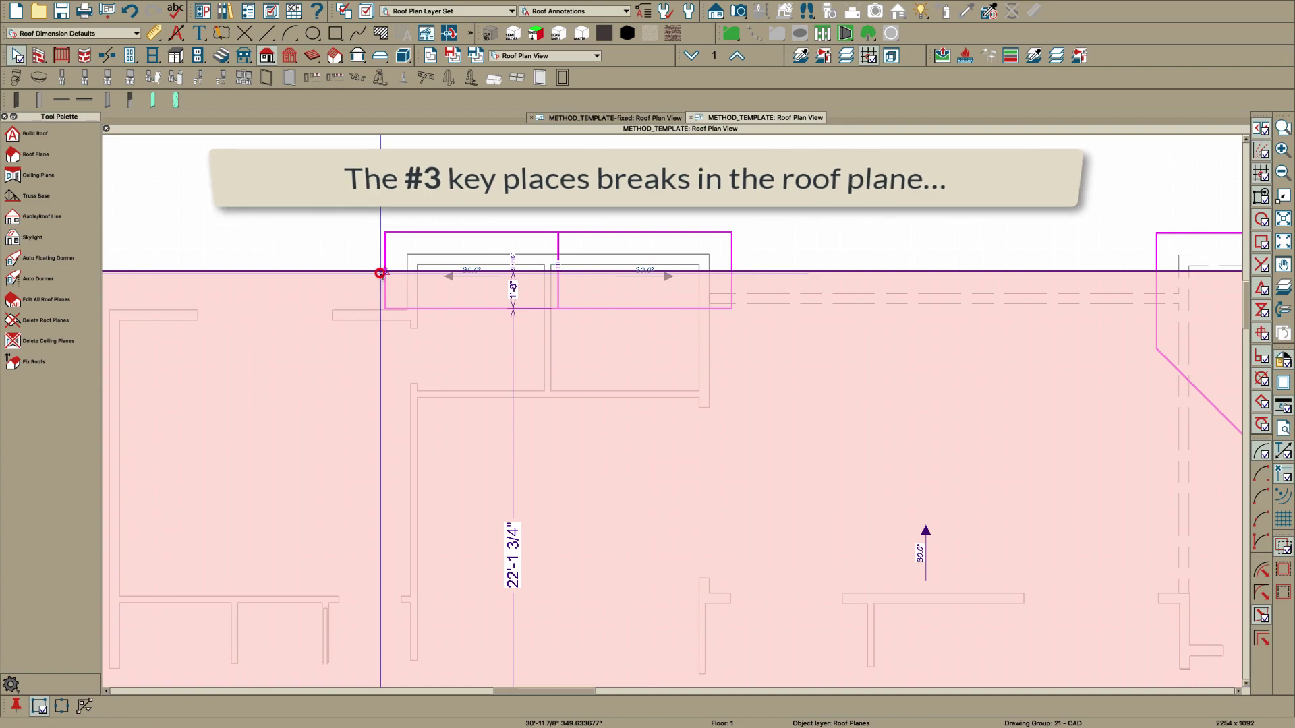
click(536, 271)
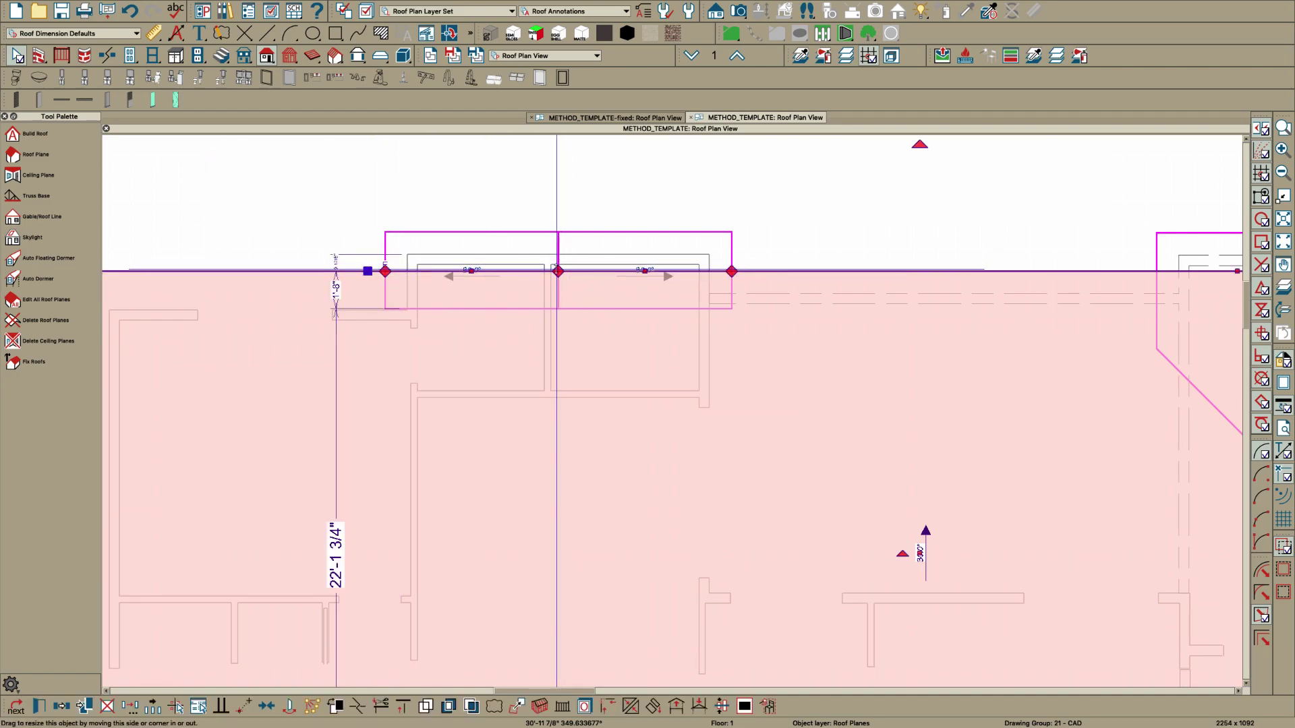
drag(551, 287, 538, 535)
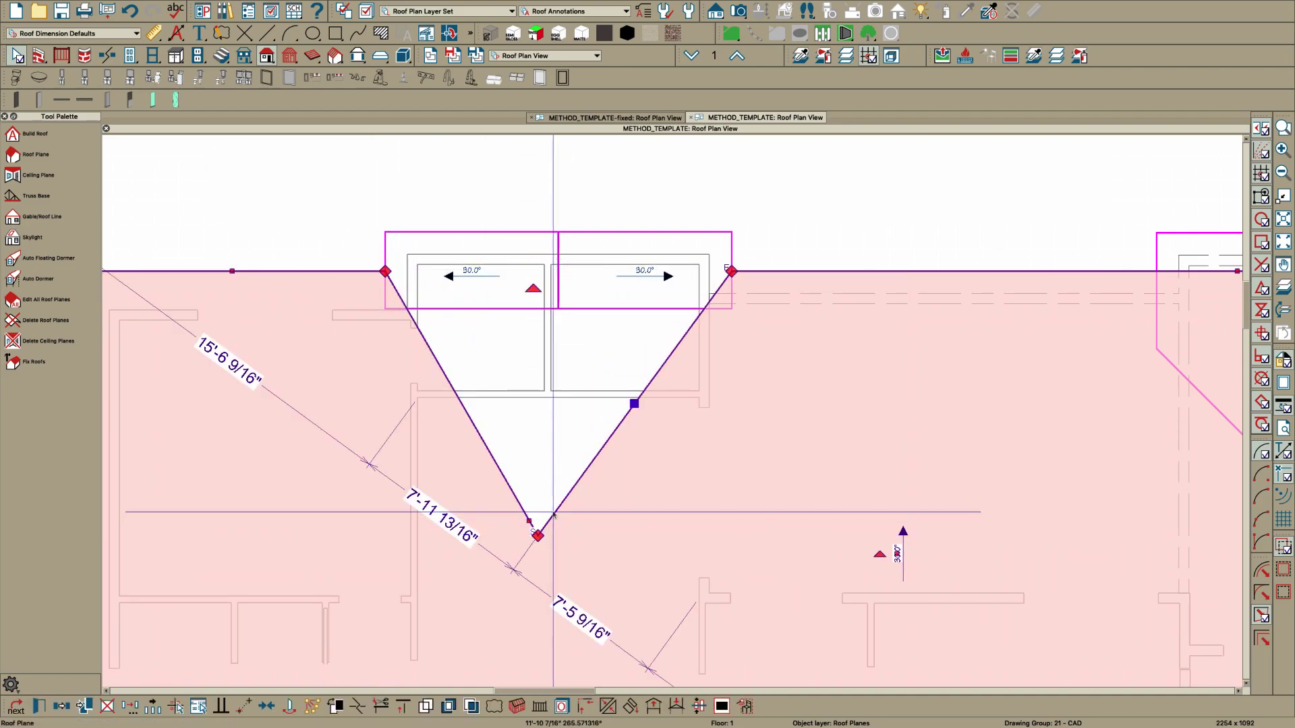
Join the small gable's right roof plane to the right edge of the notch in the rear plane
click(616, 360)
click(603, 307)
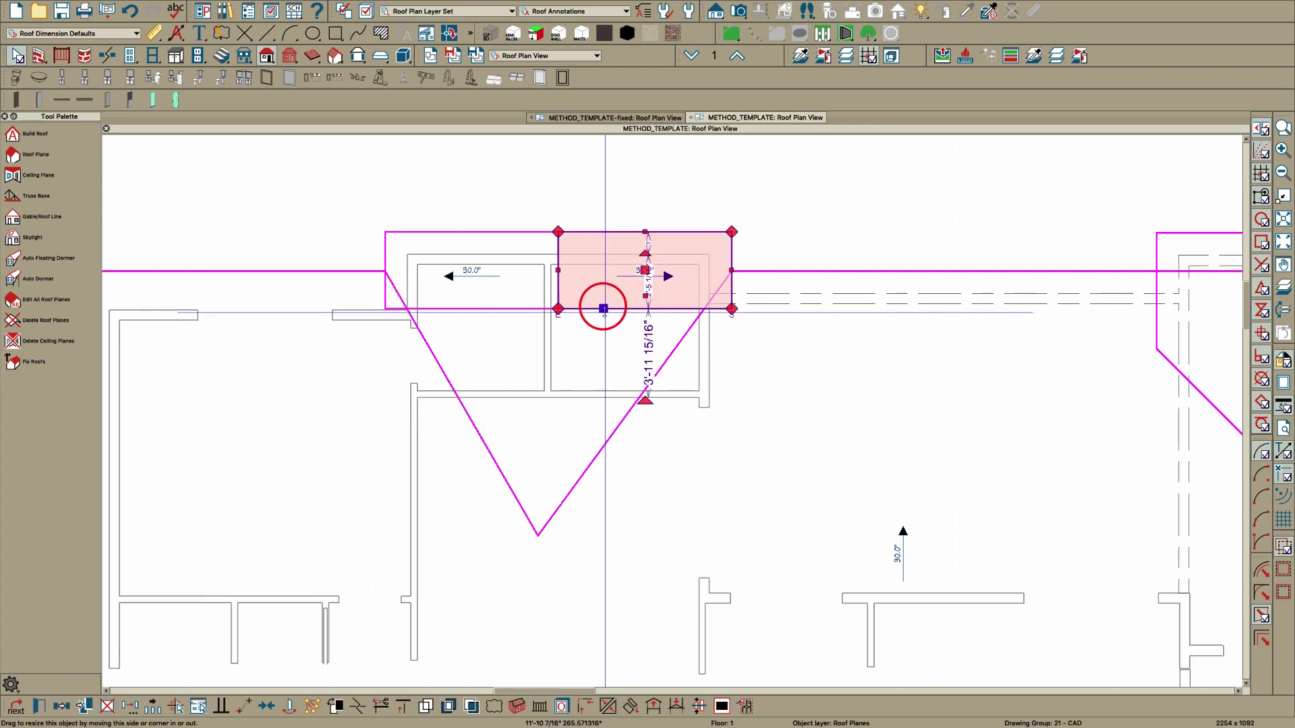
key(2)
click(615, 361)
click(635, 407)
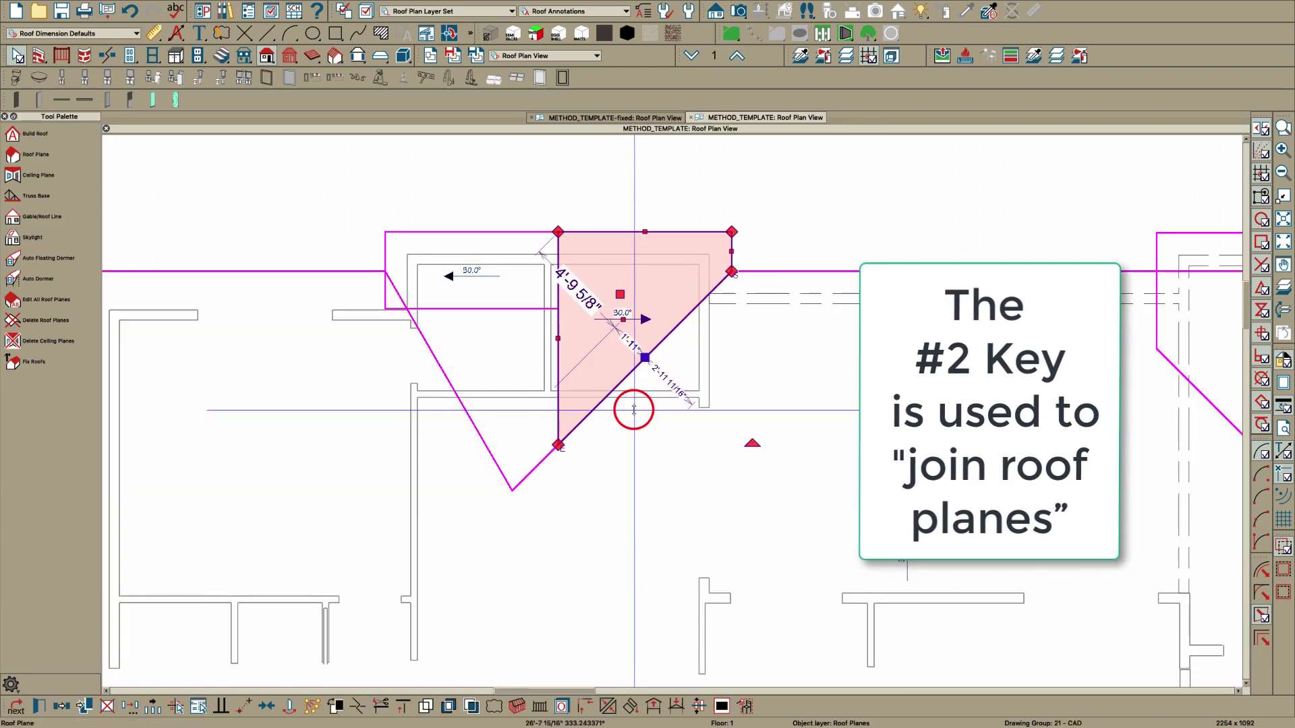
key(Escape)
Join the small gable's left roof plane to the left edge of the notch in the rear plane
click(504, 307)
key(2)
click(443, 361)
key(Escape)
Delete the garage's right-hand roof plane with the angled rear edge
scroll(737, 269, down, 3)
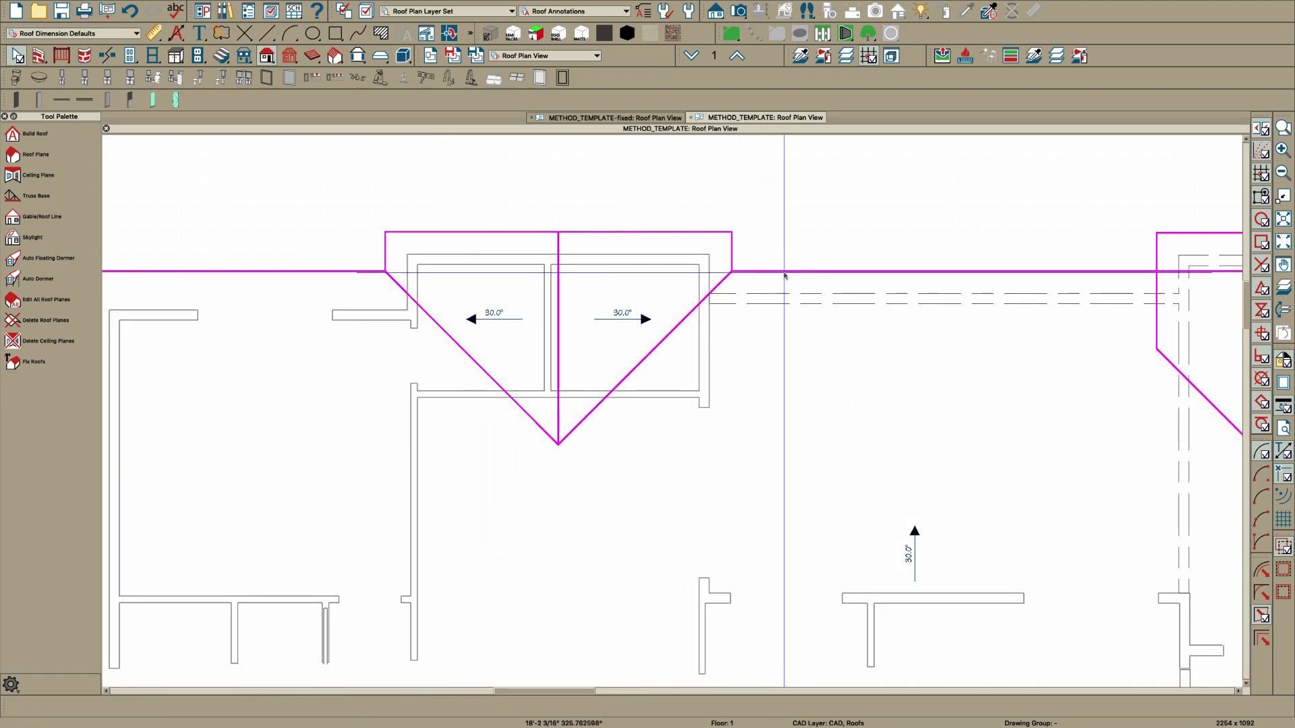
scroll(611, 292, down, 3)
scroll(509, 189, down, 1)
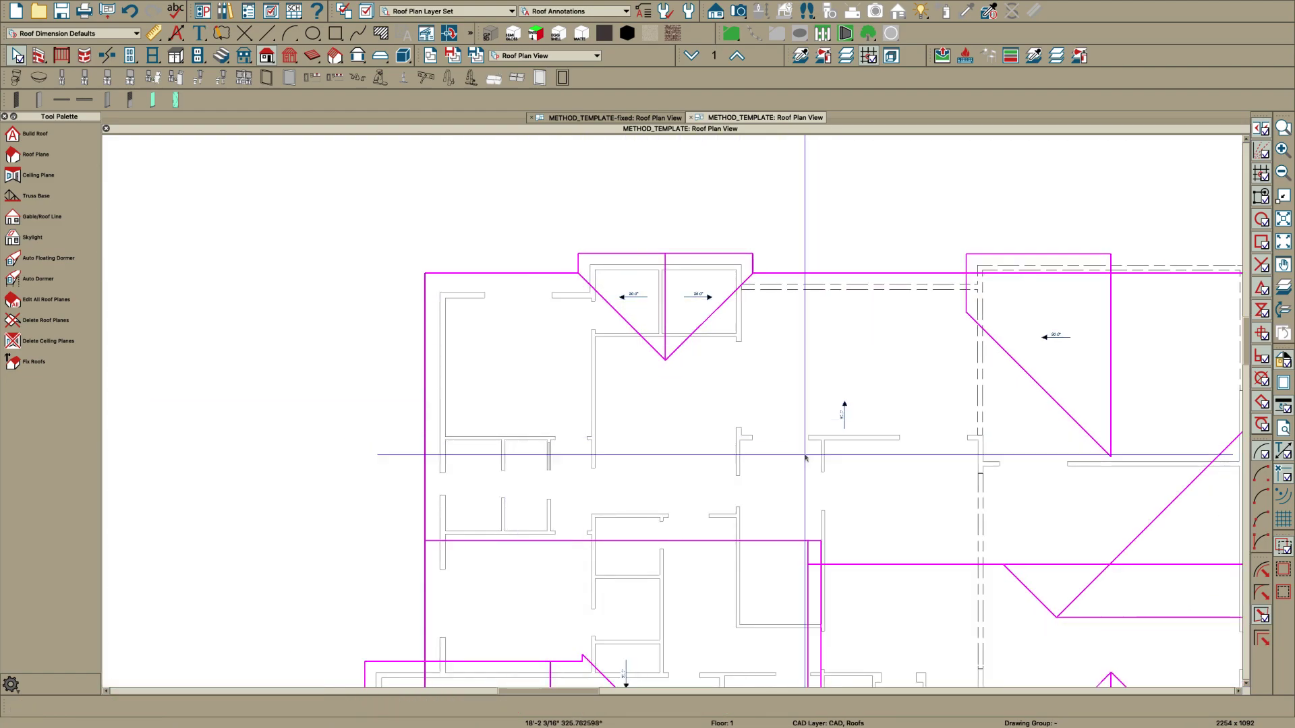
scroll(379, 300, down, 4)
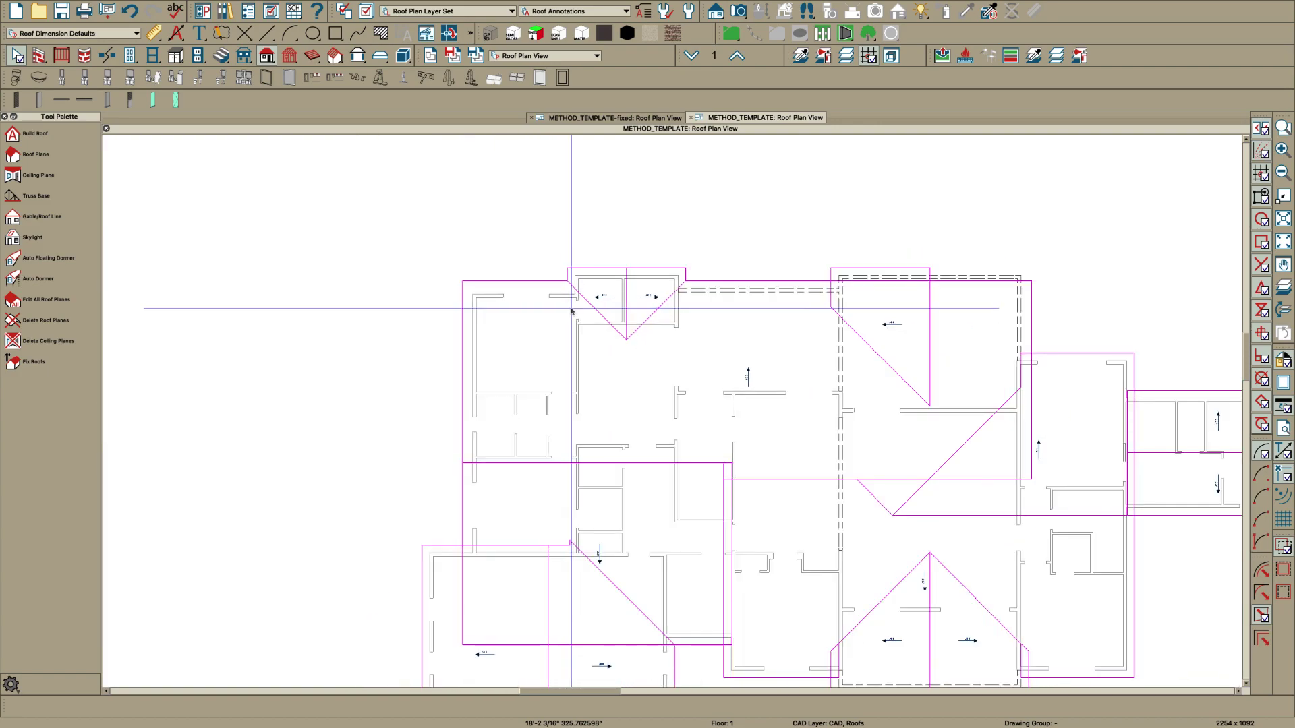
scroll(536, 499, down, 3)
scroll(534, 486, up, 8)
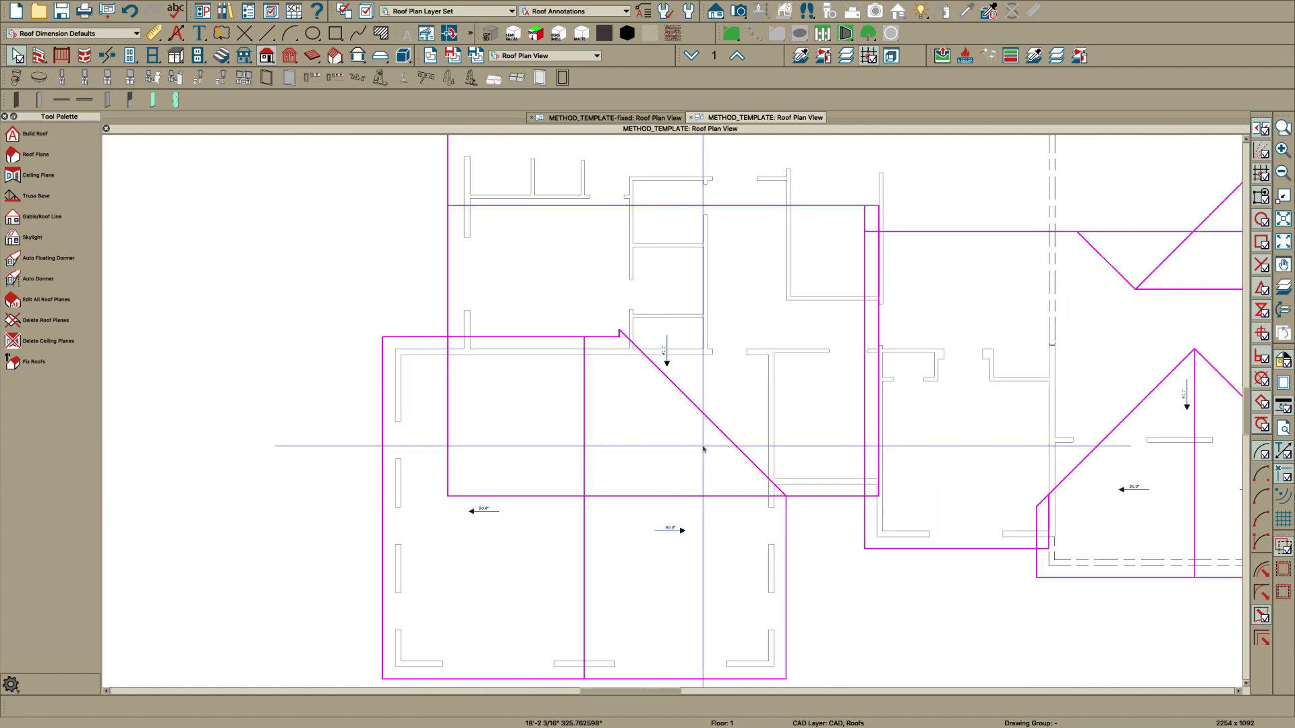
scroll(769, 493, down, 1)
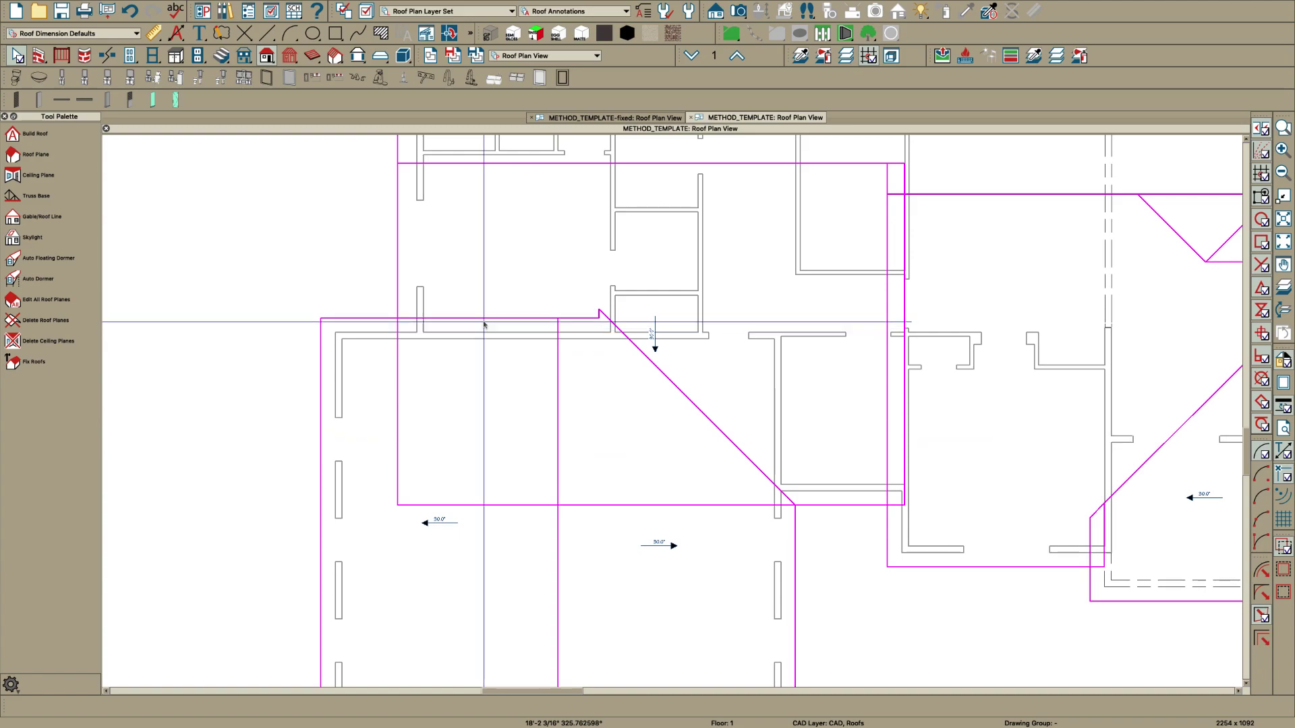
click(689, 396)
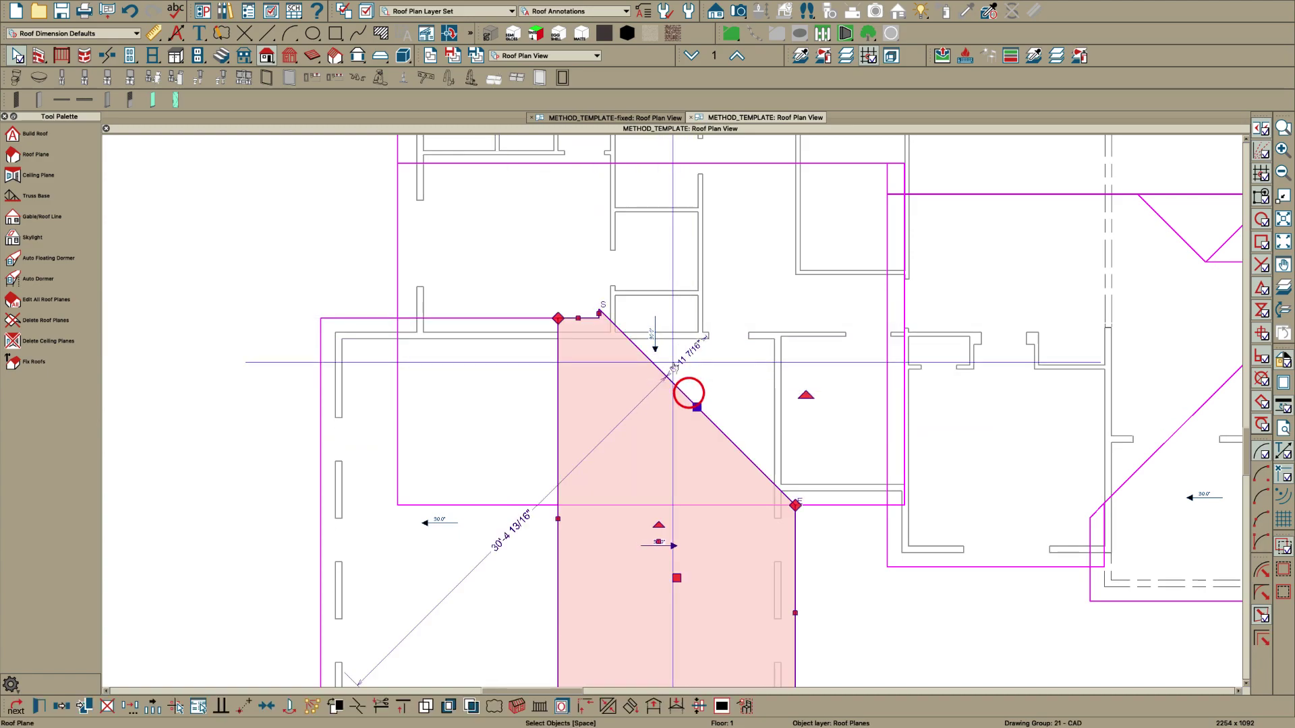
scroll(663, 342, down, 2)
key(Delete)
Reflect a copy of the garage's left roof plane about its ridge edge to form the right side
scroll(665, 342, down, 1)
scroll(609, 400, up, 1)
click(576, 520)
drag(592, 526, 624, 522)
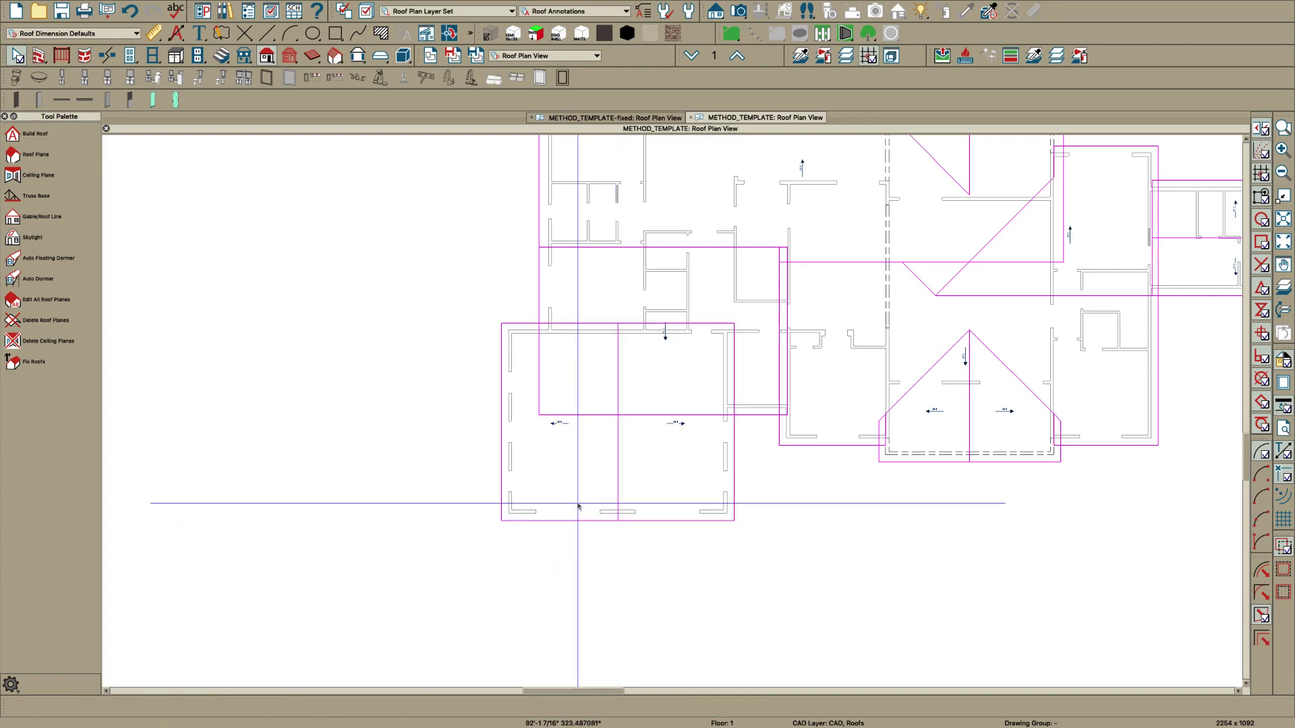
Break the garage's right plane at the front plane's eave line and pull its rear outer corner toward the ridge to form a diagonal edge
scroll(673, 556, up, 4)
scroll(673, 554, down, 1)
scroll(673, 186, up, 3)
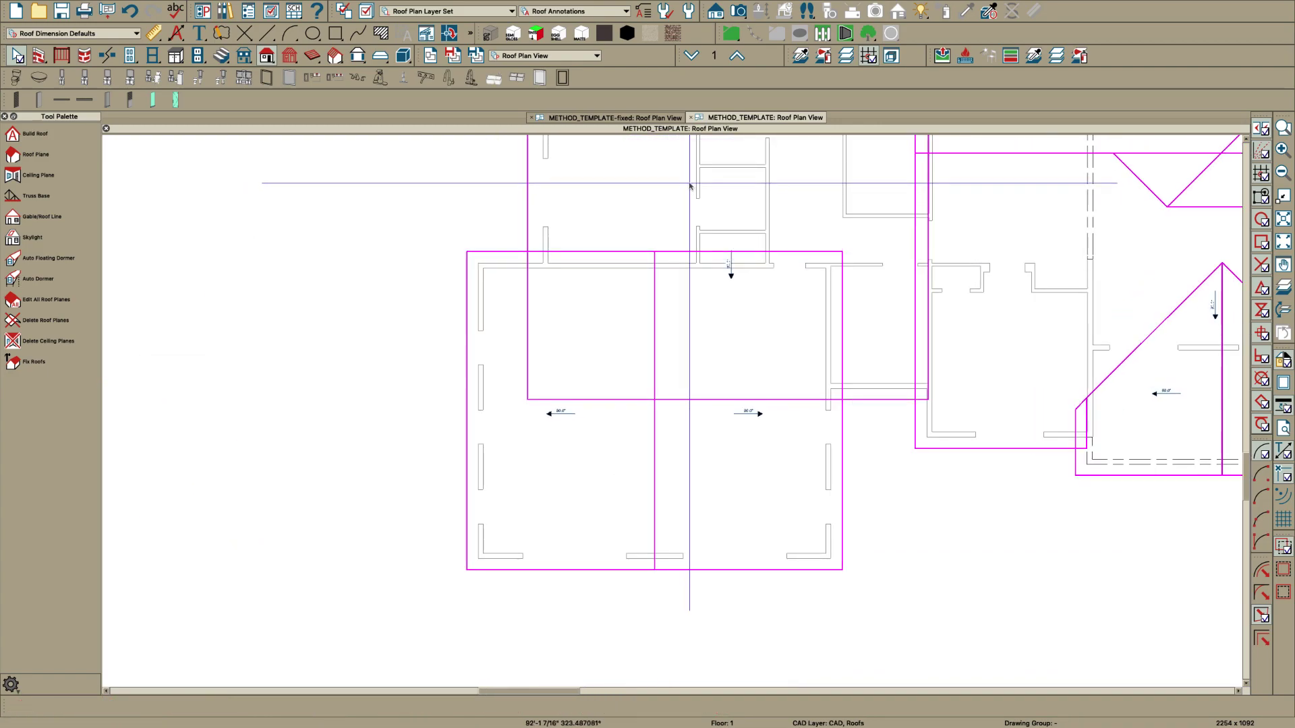
click(847, 316)
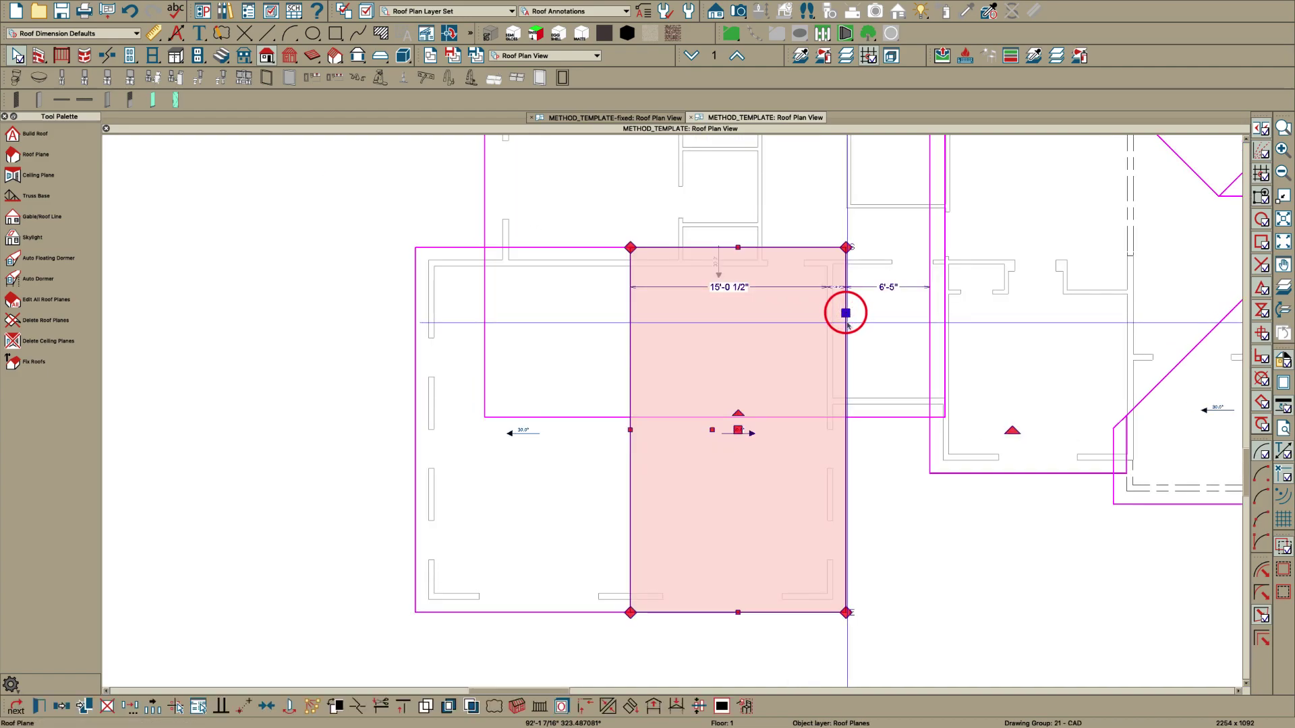
key(3)
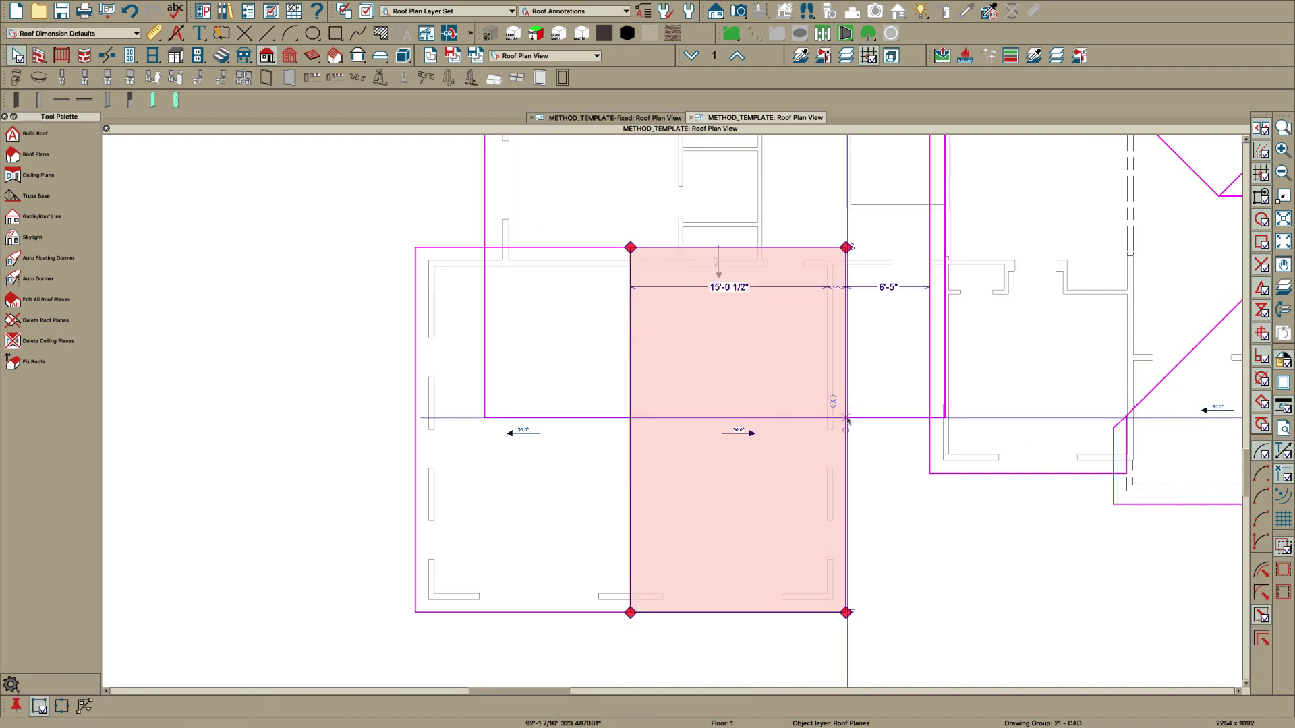
drag(847, 418, 846, 417)
drag(845, 248, 658, 247)
Break the front plane's eave at the garage's right roof edge and at the garage ridge, and pull the ridge break rearward into a peaked notch
click(876, 419)
click(875, 419)
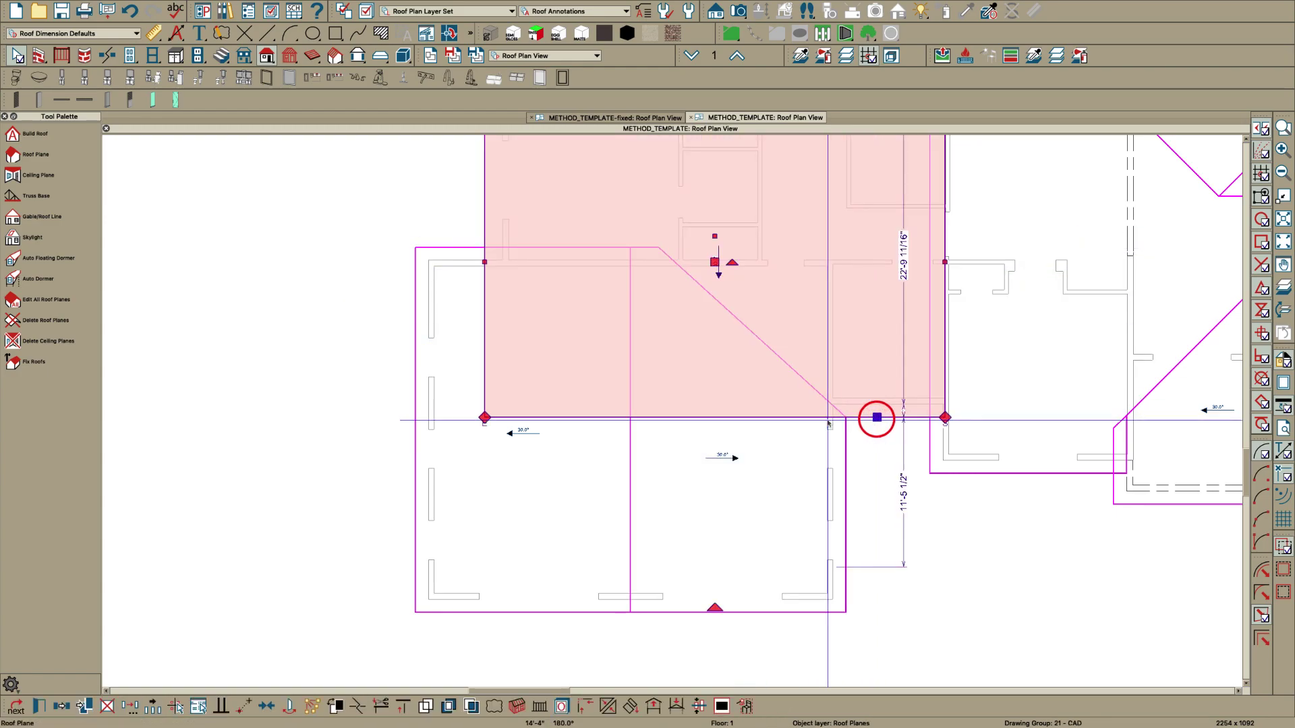
drag(750, 423, 847, 419)
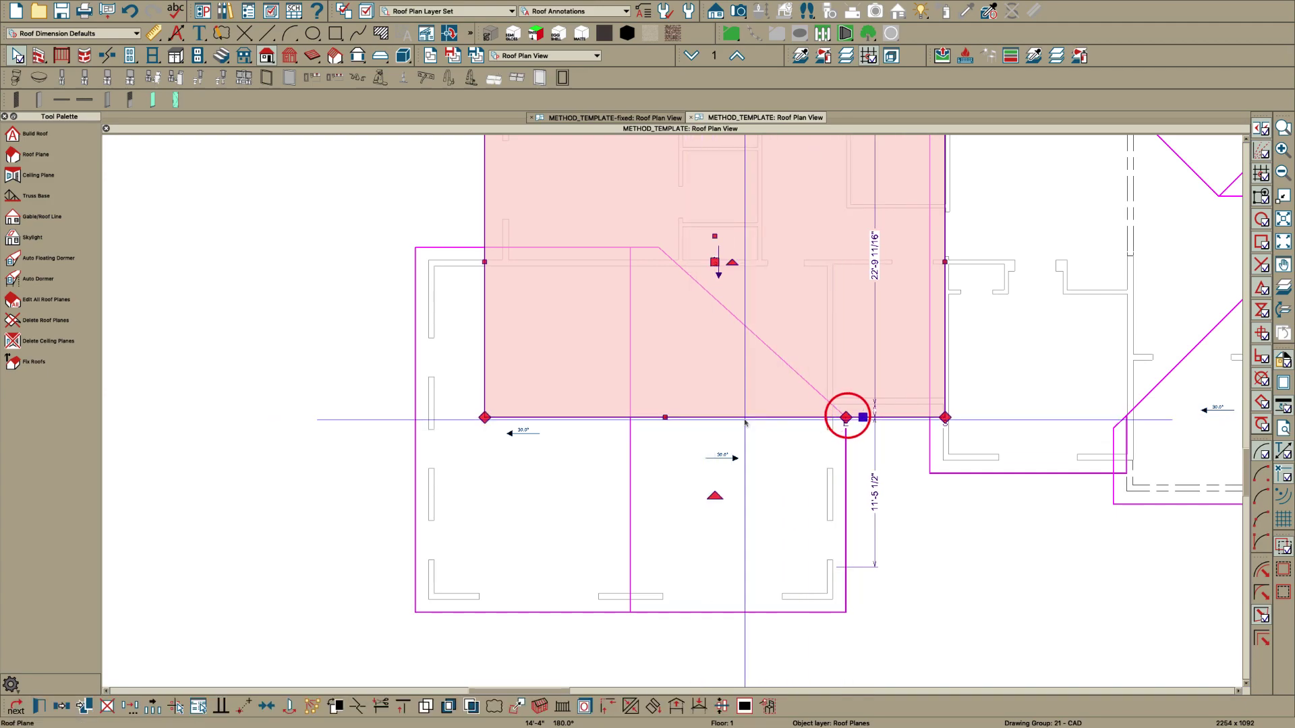
click(627, 415)
drag(629, 417, 620, 188)
Join the front plane's right notch edge to the diagonal edge of the garage's right roof plane
scroll(678, 267, up, 2)
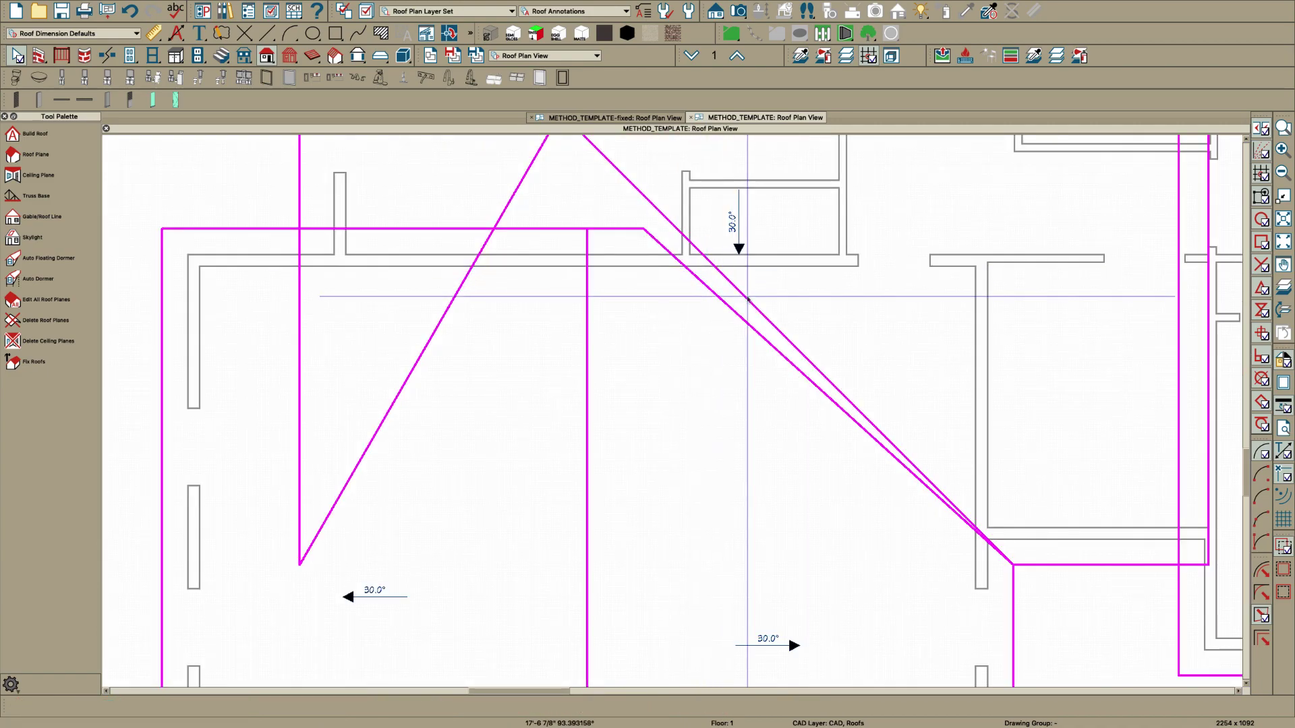
click(746, 293)
drag(746, 293, 734, 312)
scroll(798, 389, down, 1)
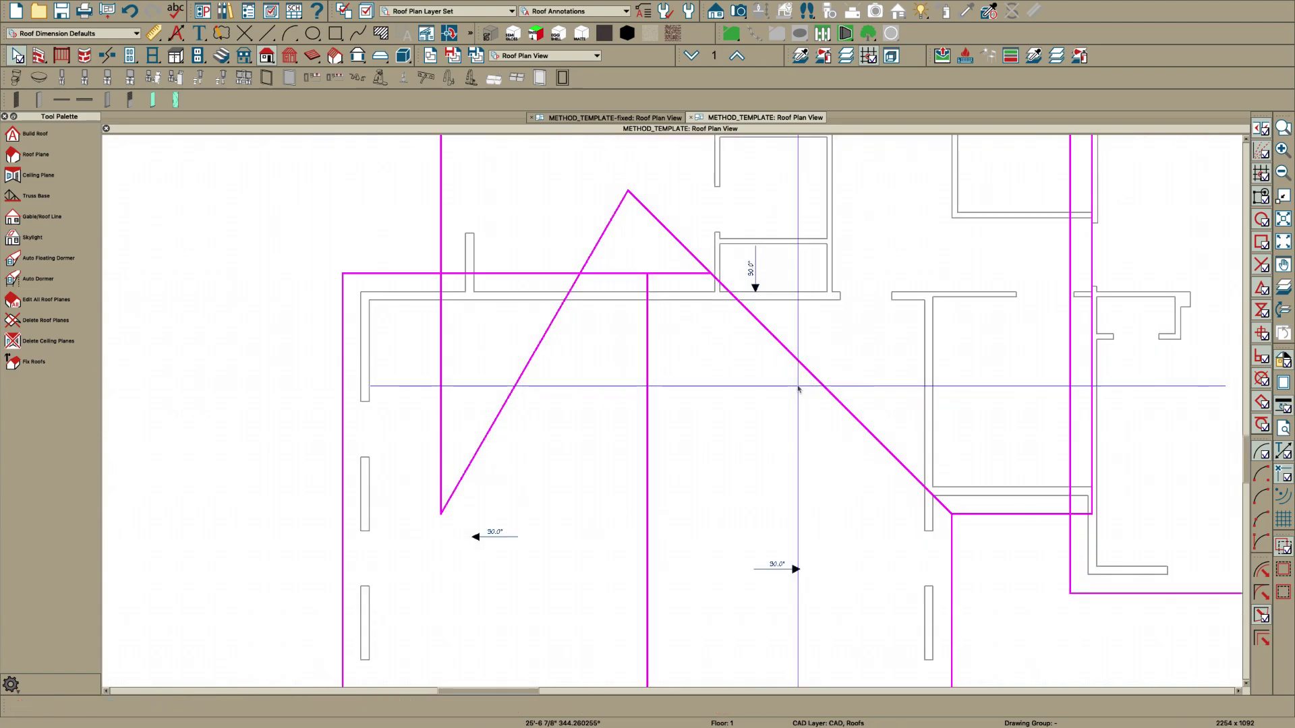
Break the rear edge of the garage's left plane at two points and pull the inner one forward to form a diagonal edge up to the ridge
click(428, 275)
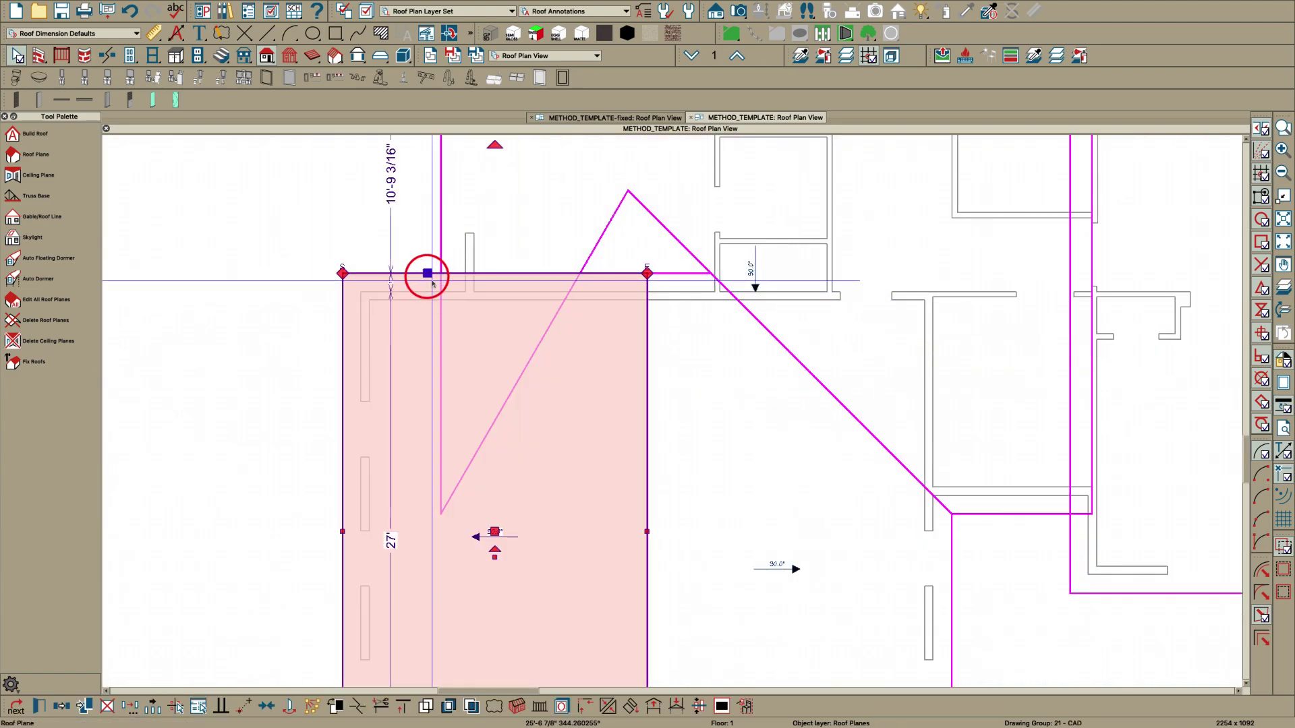
click(462, 271)
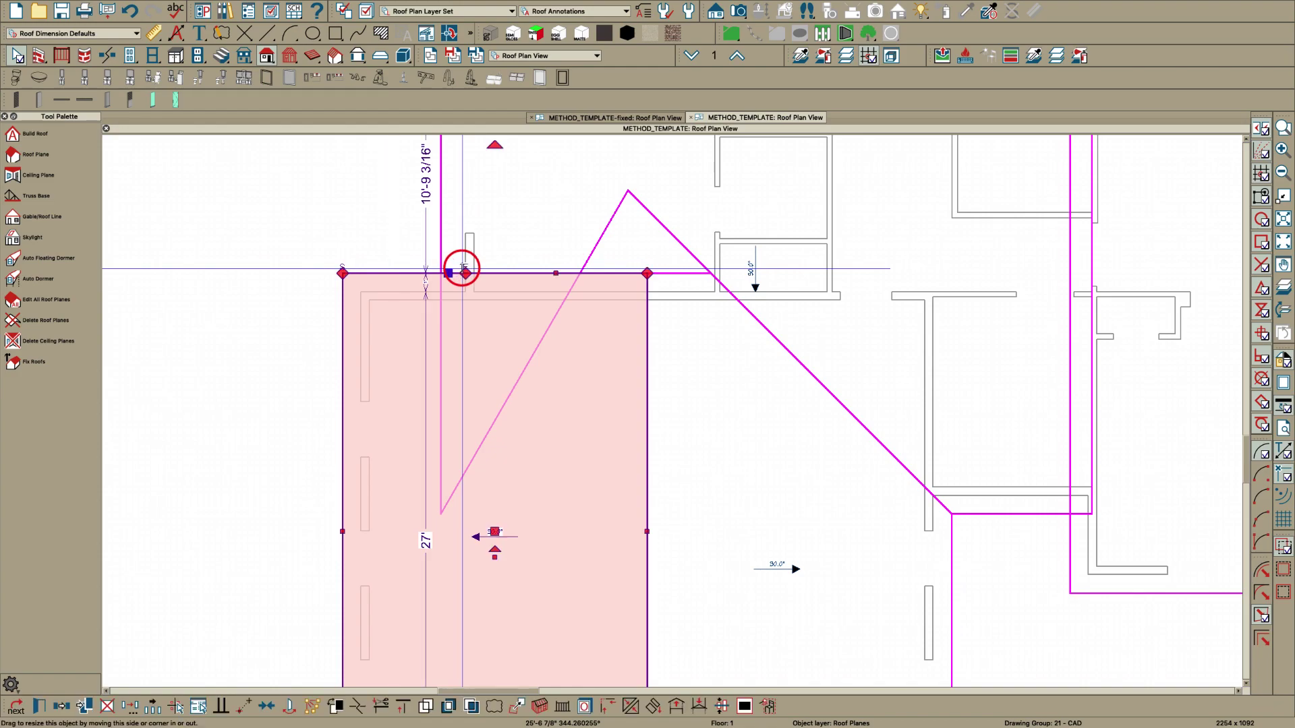
click(543, 275)
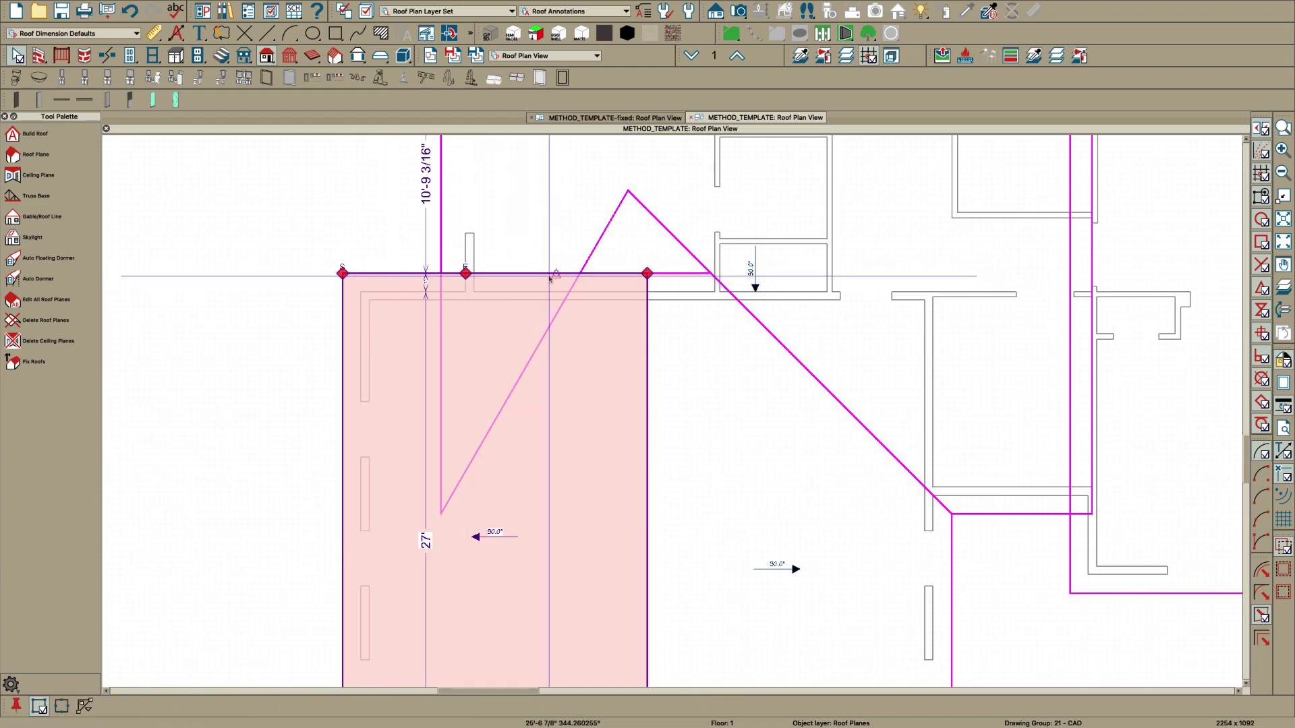
click(549, 277)
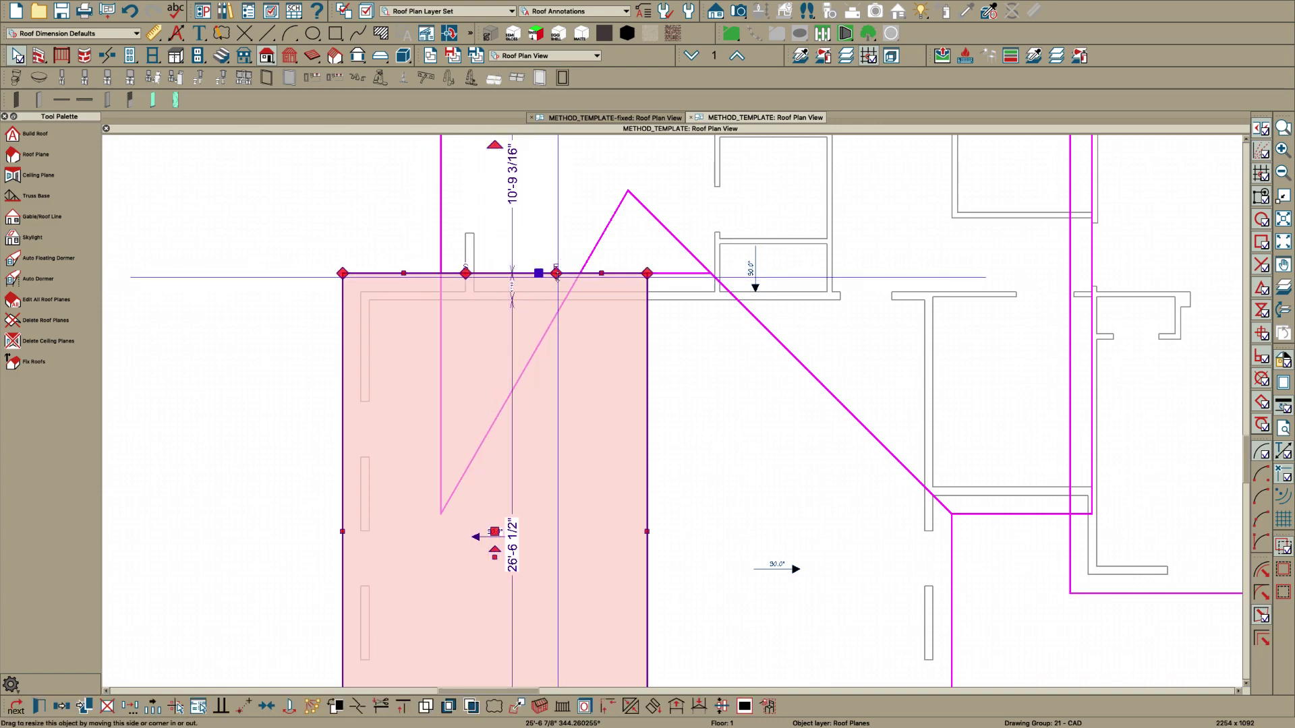
drag(556, 276, 464, 545)
Join the diagonal edge of the garage's left roof plane to the front plane's left notch edge
click(535, 434)
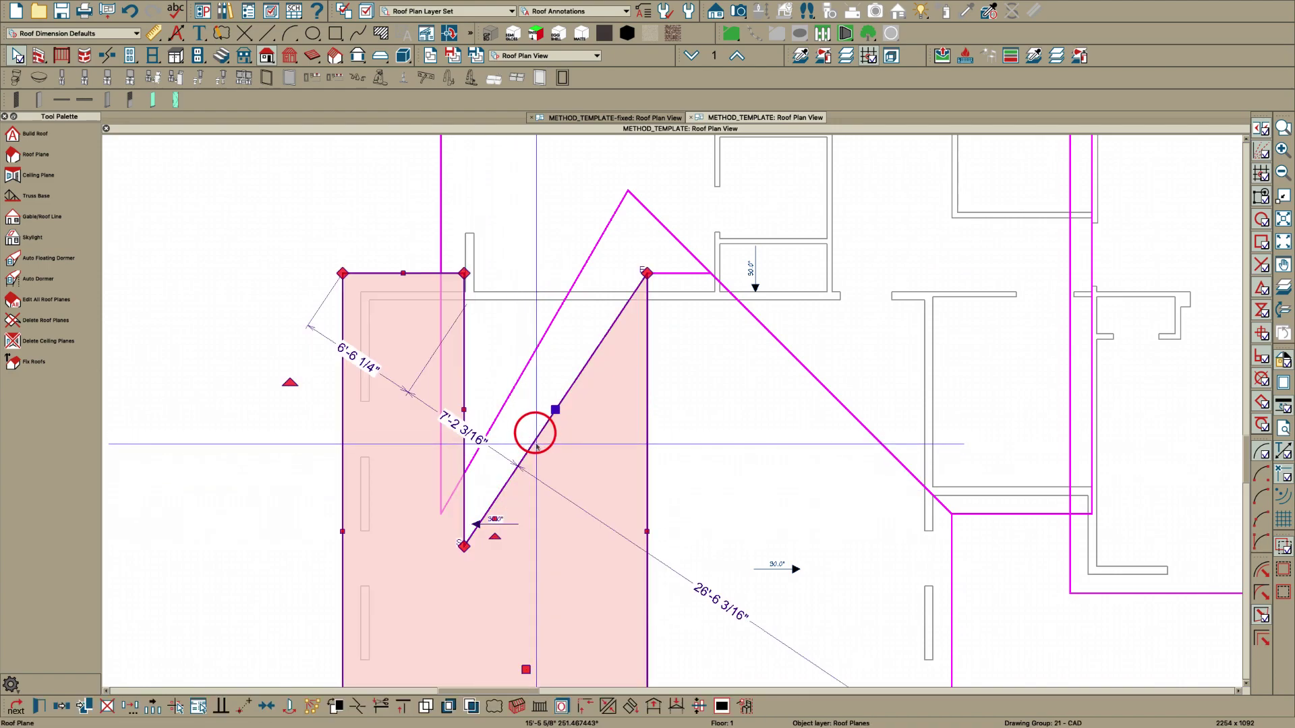
click(512, 391)
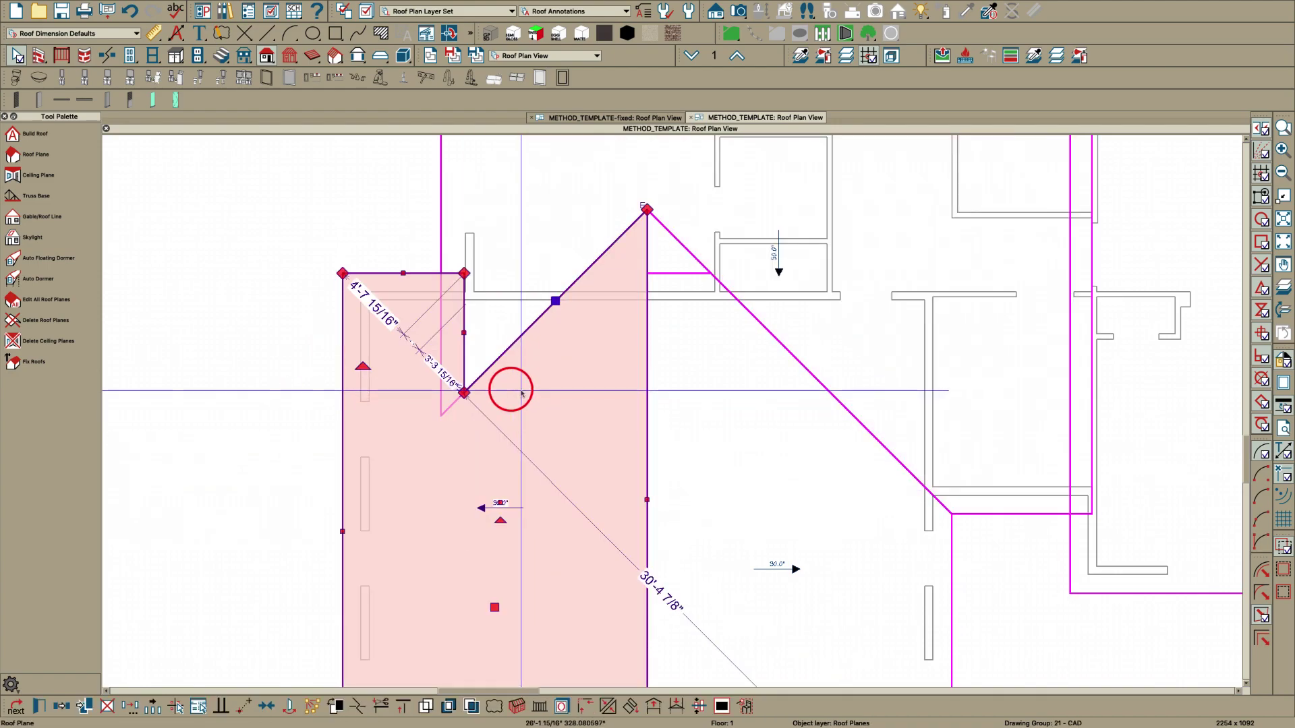
key(Escape)
Join the short rear edge of the garage's right roof plane to the front plane's right notch edge
scroll(660, 323, up, 2)
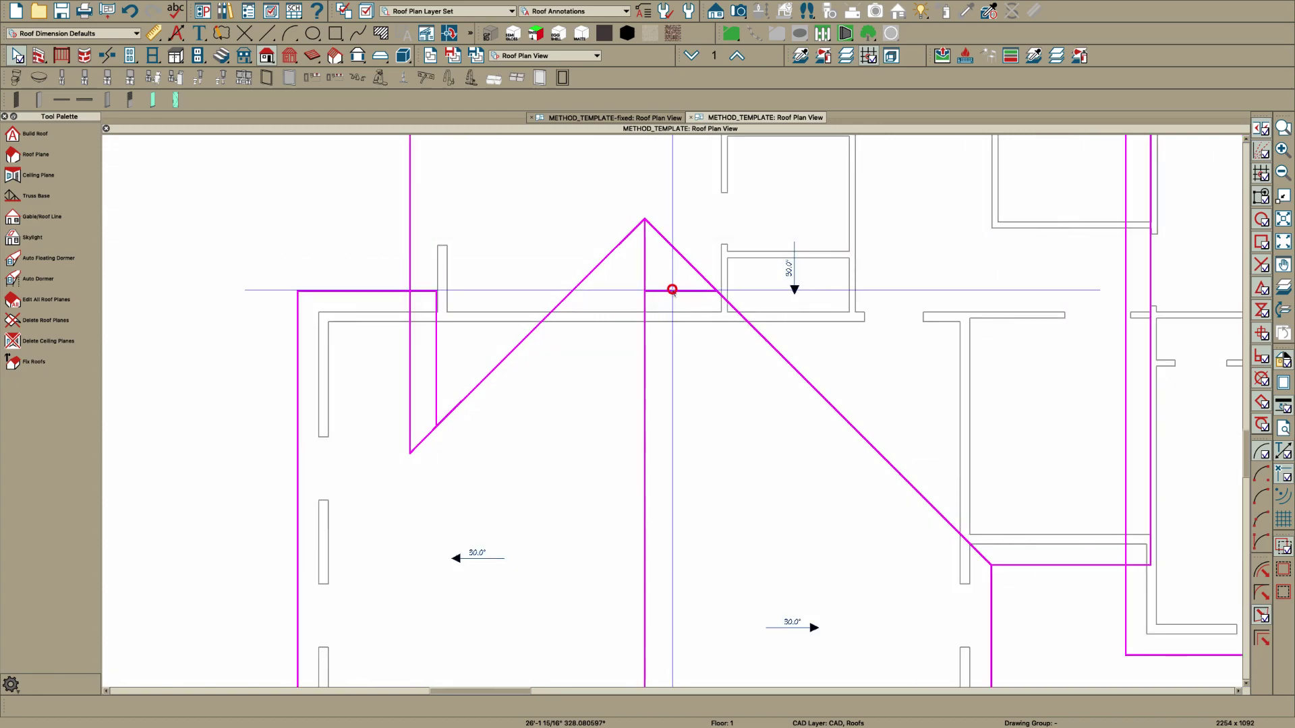
click(671, 289)
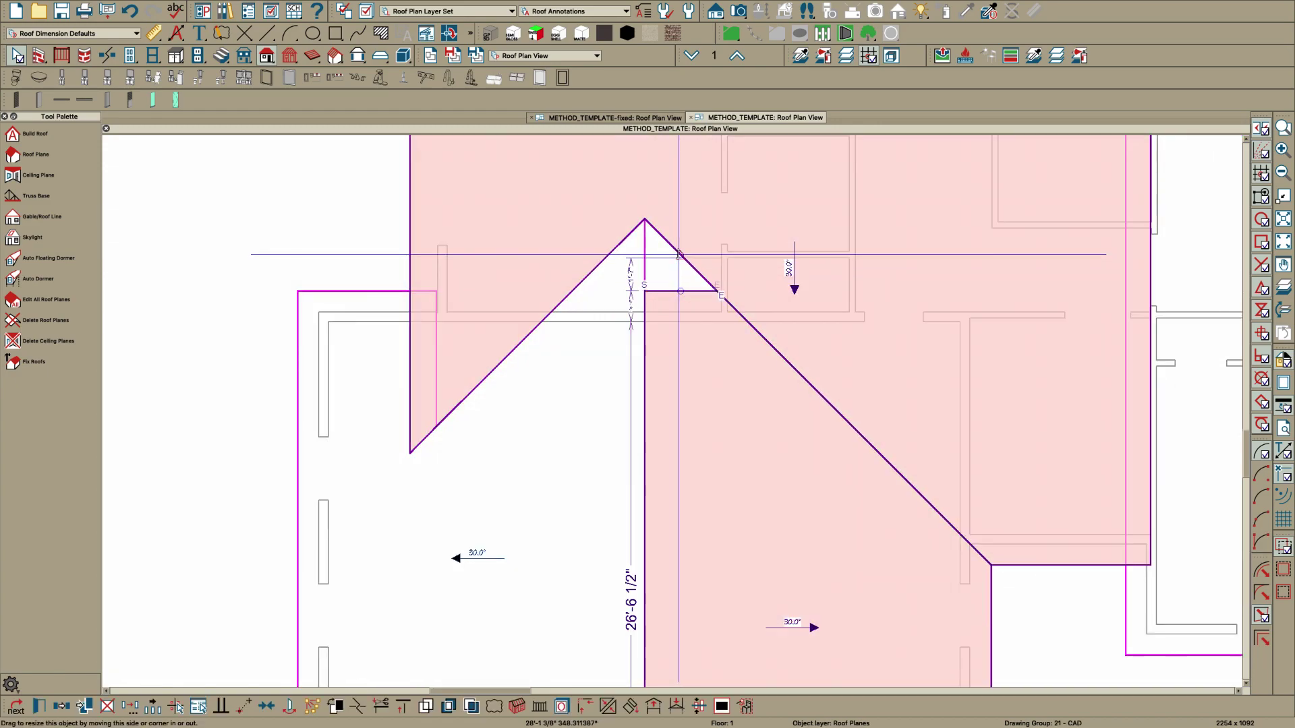
click(679, 254)
key(Escape)
Create a perspective full overview of the house and examine the rebuilt garage and side gable roofs in 3D
scroll(682, 371, down, 2)
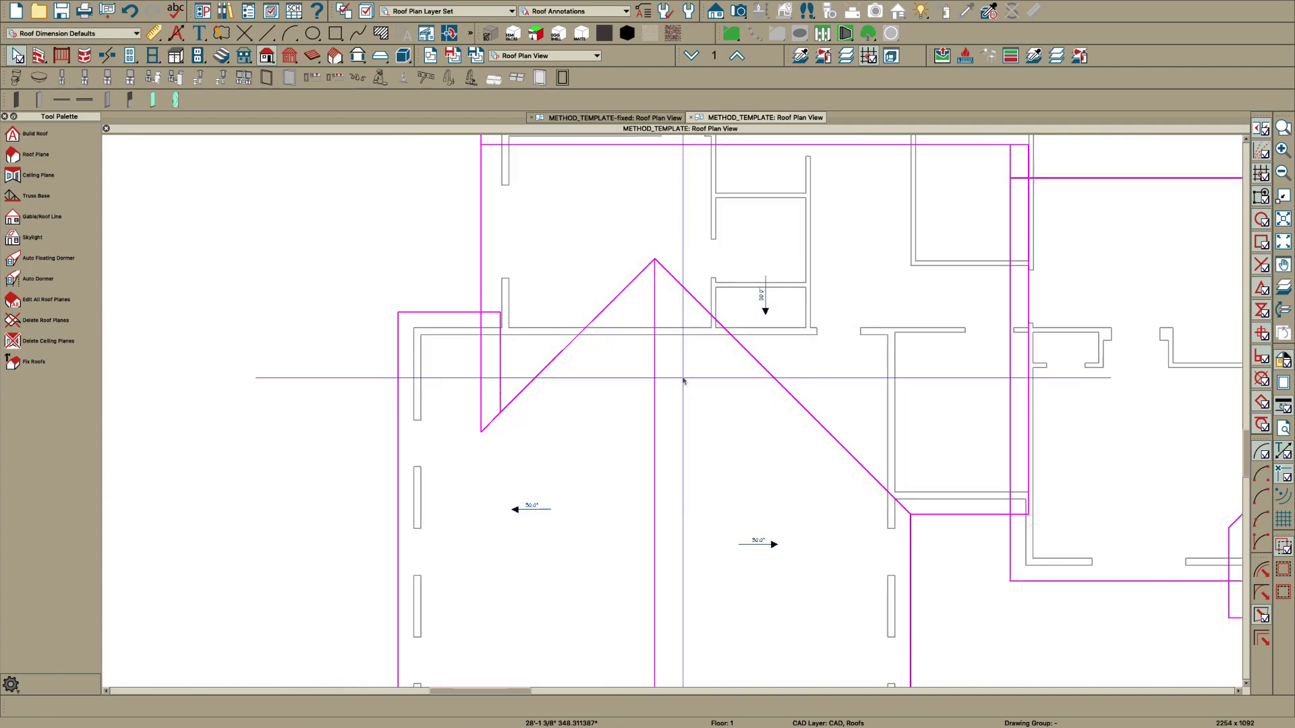
scroll(614, 392, down, 2)
scroll(614, 395, down, 1)
scroll(629, 398, down, 1)
scroll(650, 361, up, 1)
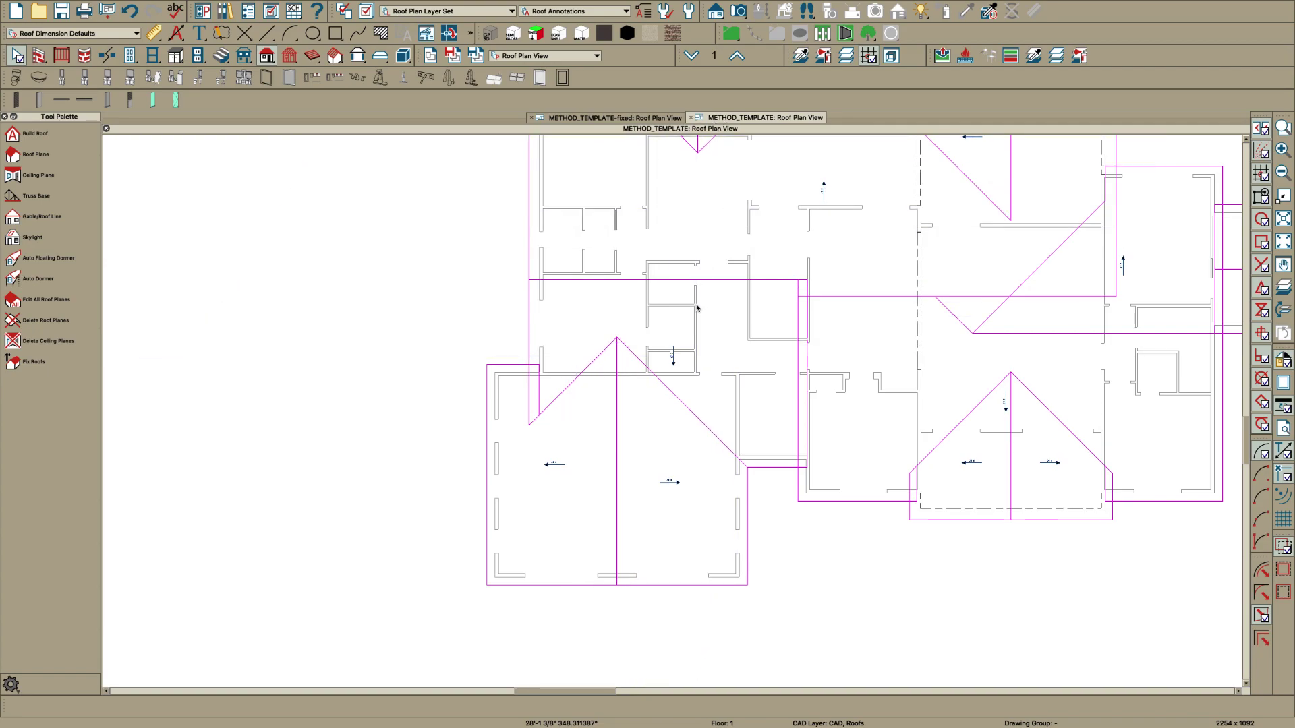
key(o)
drag(546, 341, 823, 286)
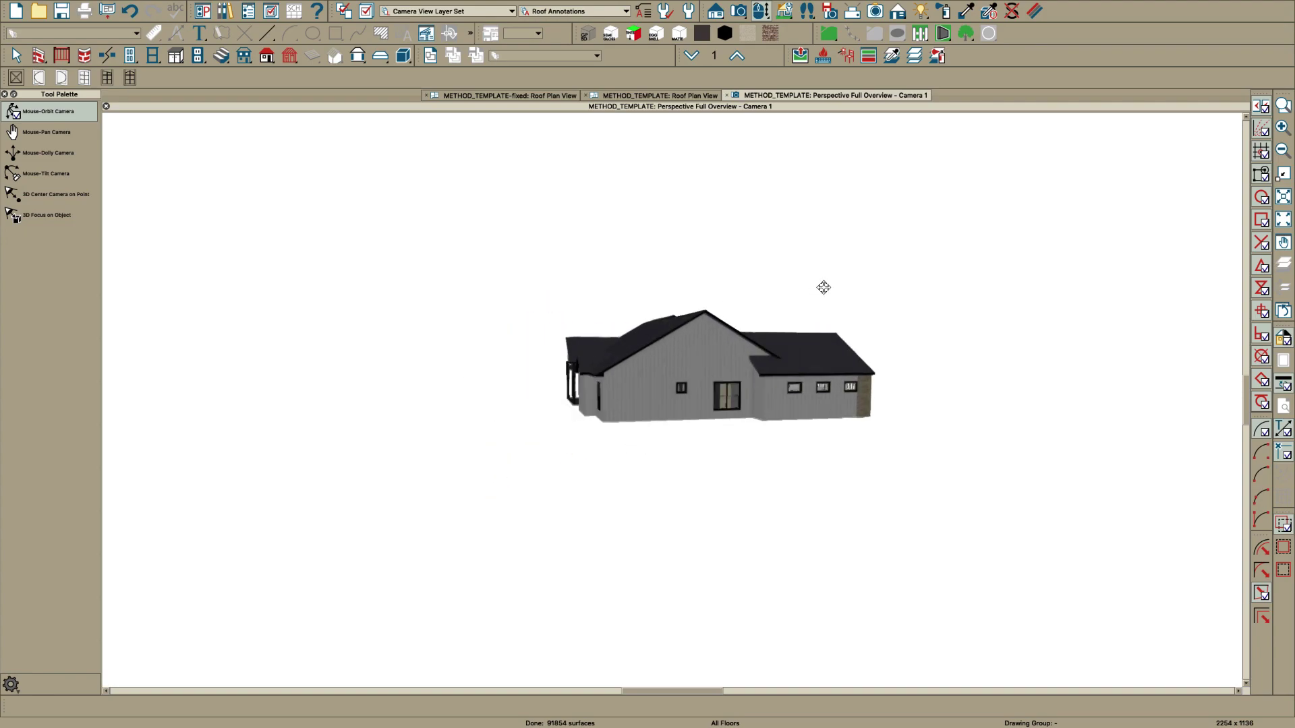
scroll(764, 335, up, 5)
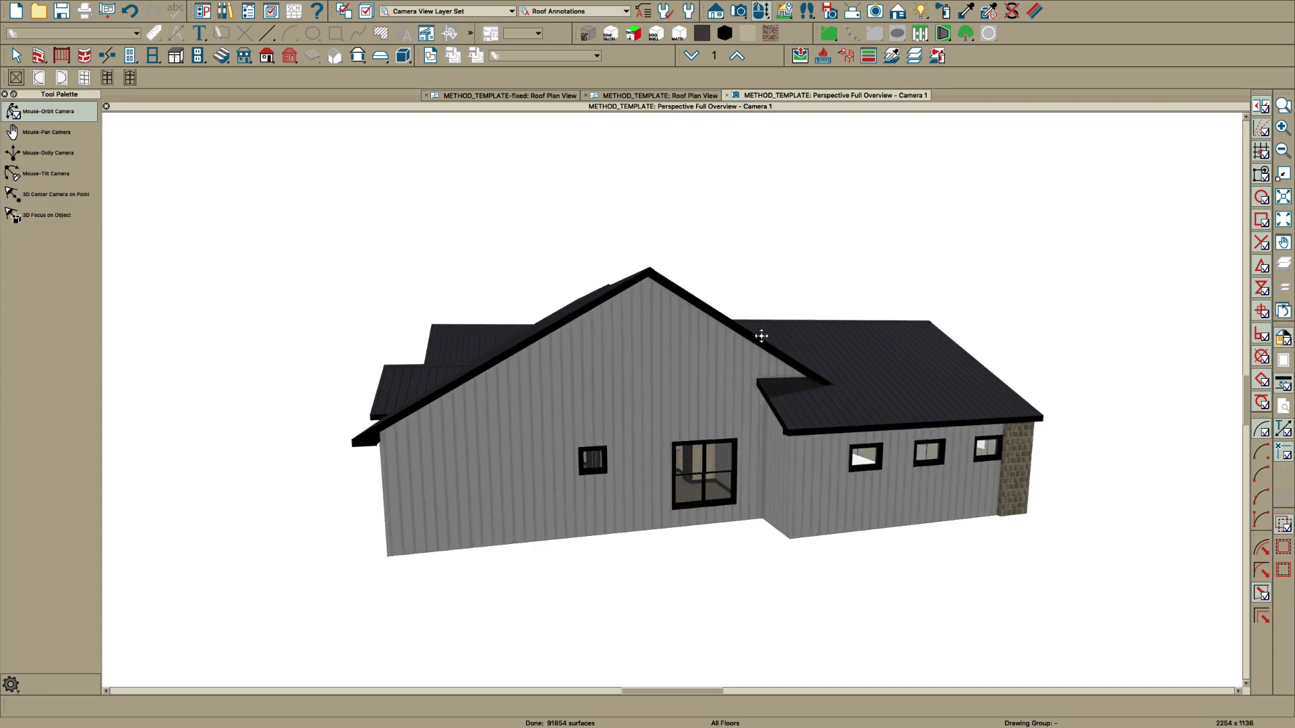
mouse_move(824, 347)
mouse_down()
mouse_move(868, 350)
mouse_move(661, 365)
mouse_move(803, 342)
mouse_move(602, 354)
mouse_move(566, 333)
mouse_move(547, 366)
mouse_up()
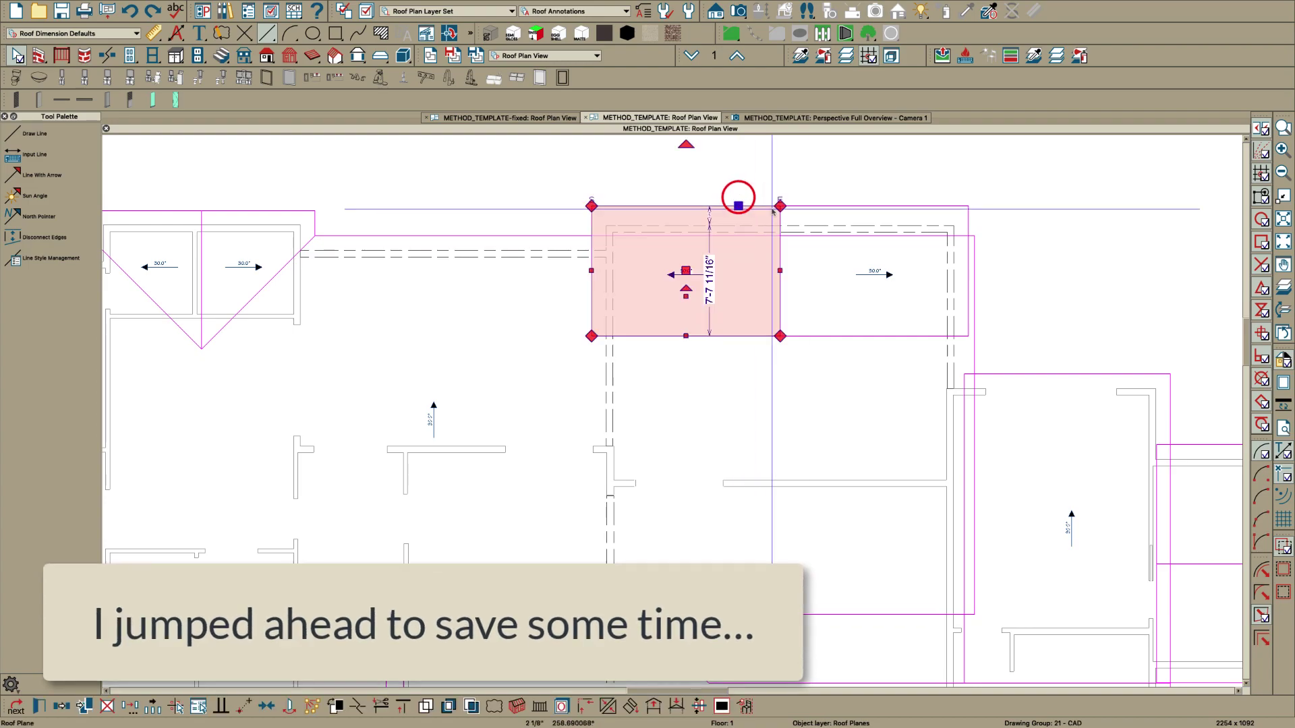
Break the rear roof plane's eave at the porch gable's left edge, ridge and right edge
click(826, 205)
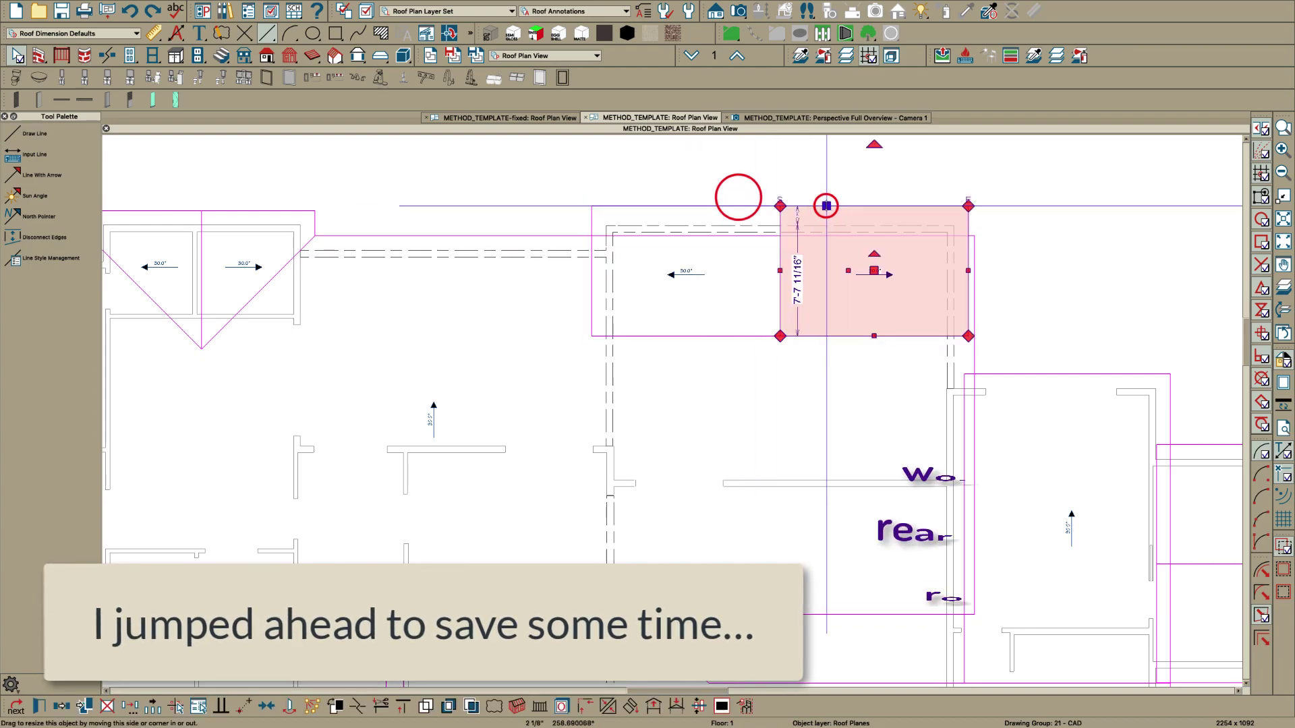
click(569, 237)
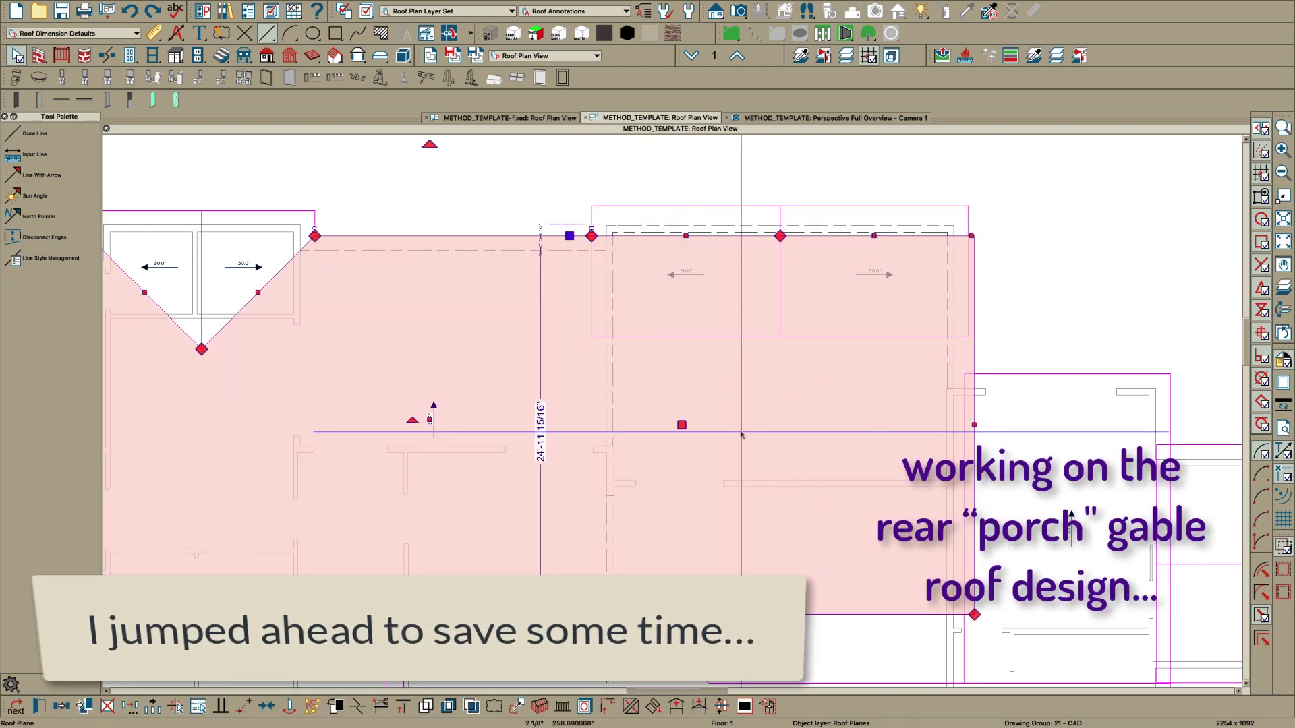
key(Escape)
scroll(585, 292, up, 1)
scroll(601, 295, up, 1)
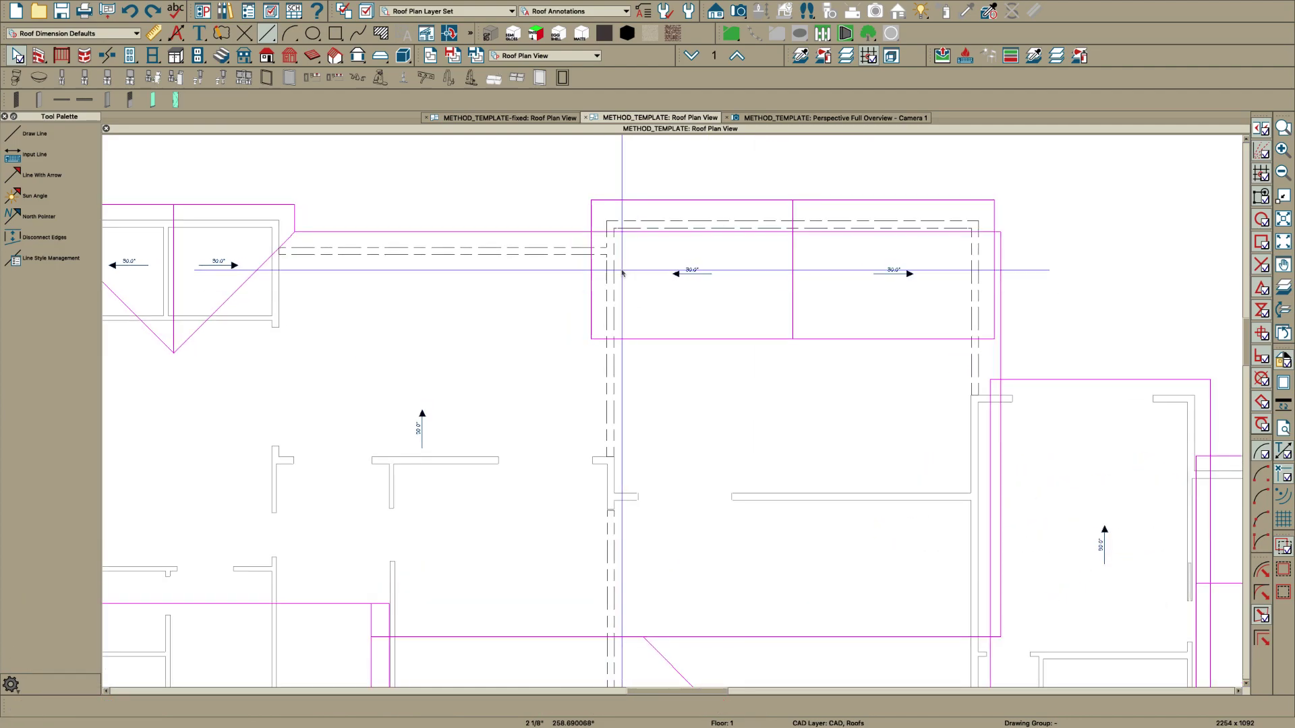
click(578, 238)
drag(582, 247, 590, 232)
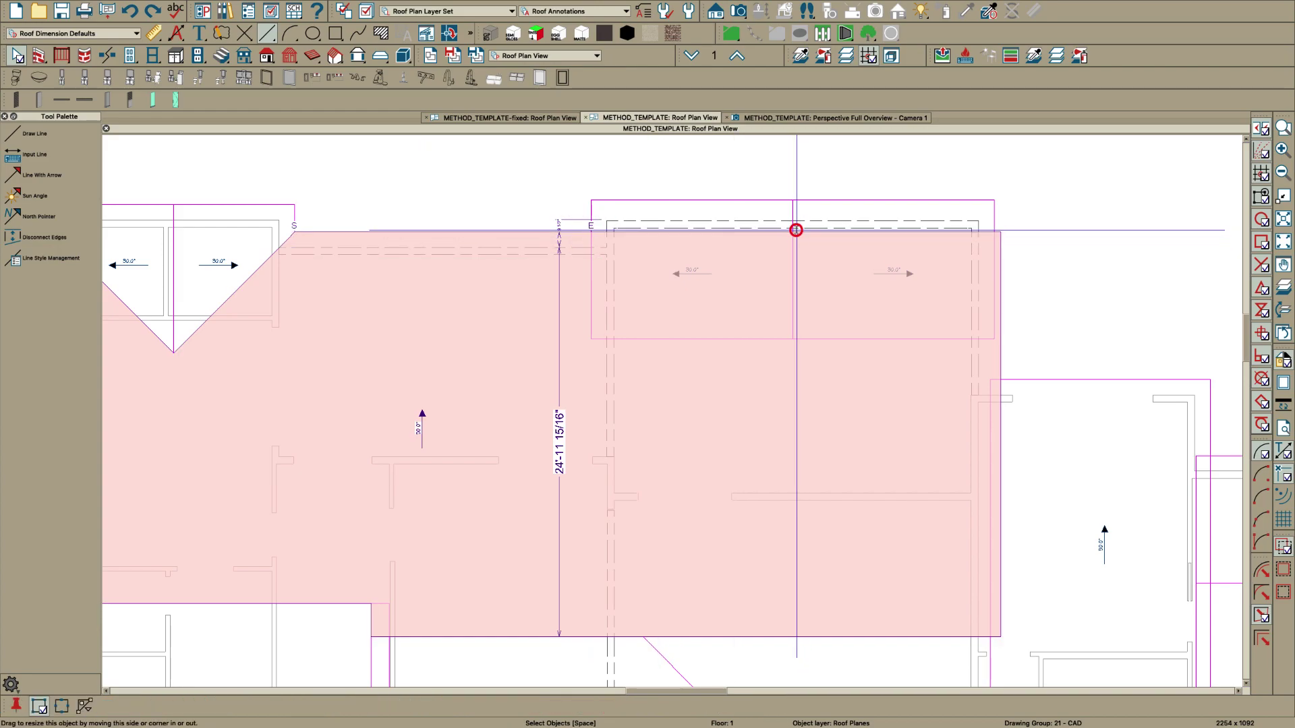
scroll(1011, 239, up, 5)
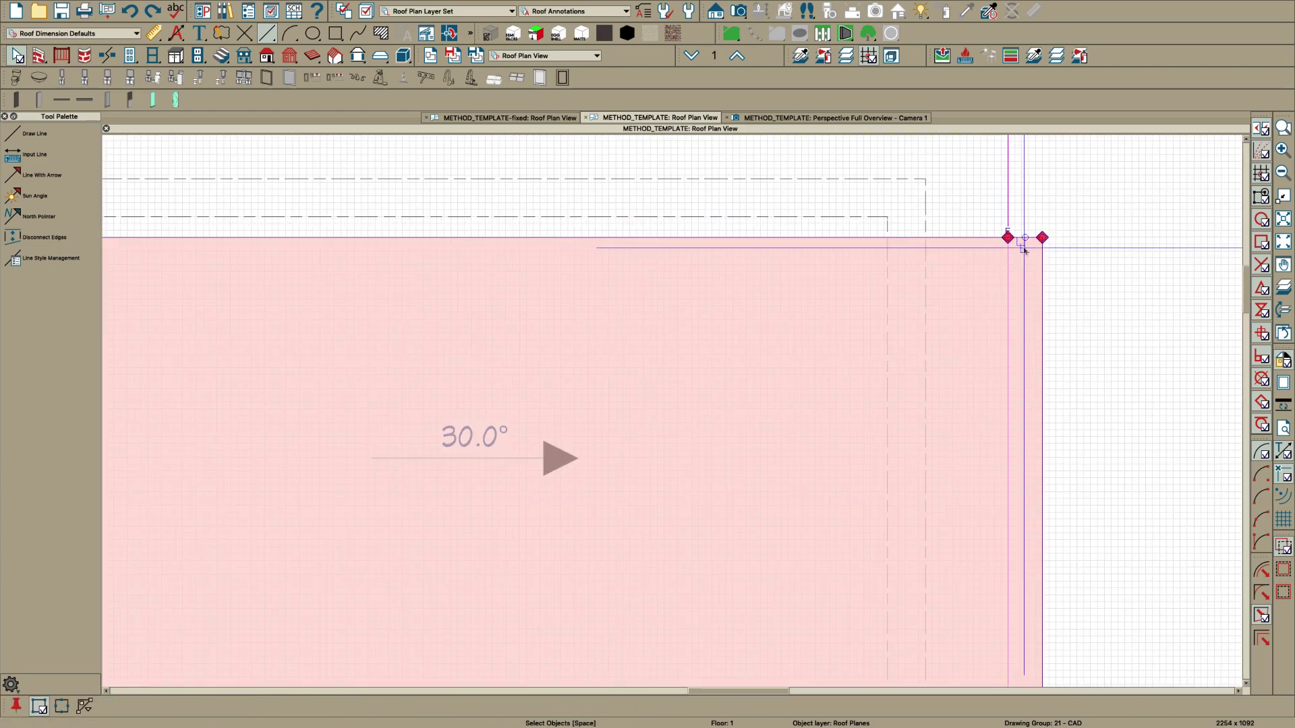
click(1008, 240)
scroll(920, 224, down, 5)
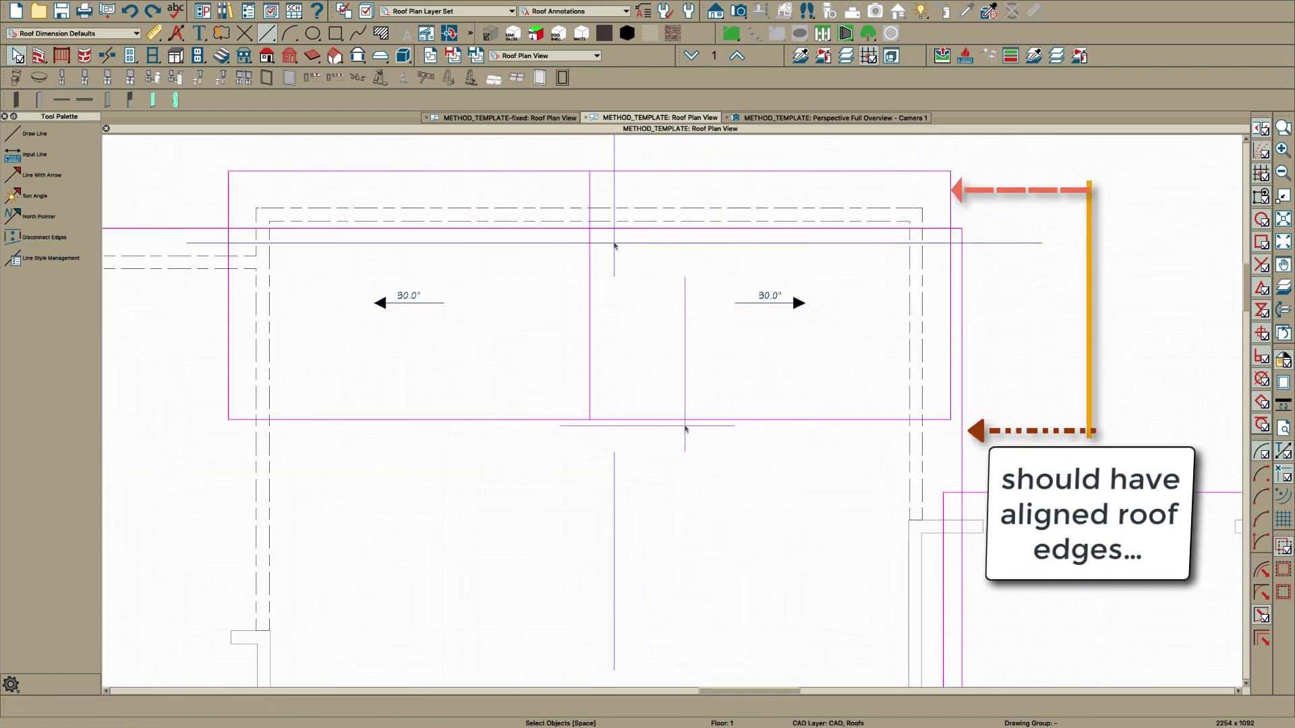
Pull the rear plane's break near the porch ridge inward over the house to form a V-shaped notch
click(608, 235)
mouse_move(595, 231)
mouse_down()
mouse_move(572, 362)
mouse_move(610, 665)
mouse_move(577, 652)
mouse_up()
click(685, 497)
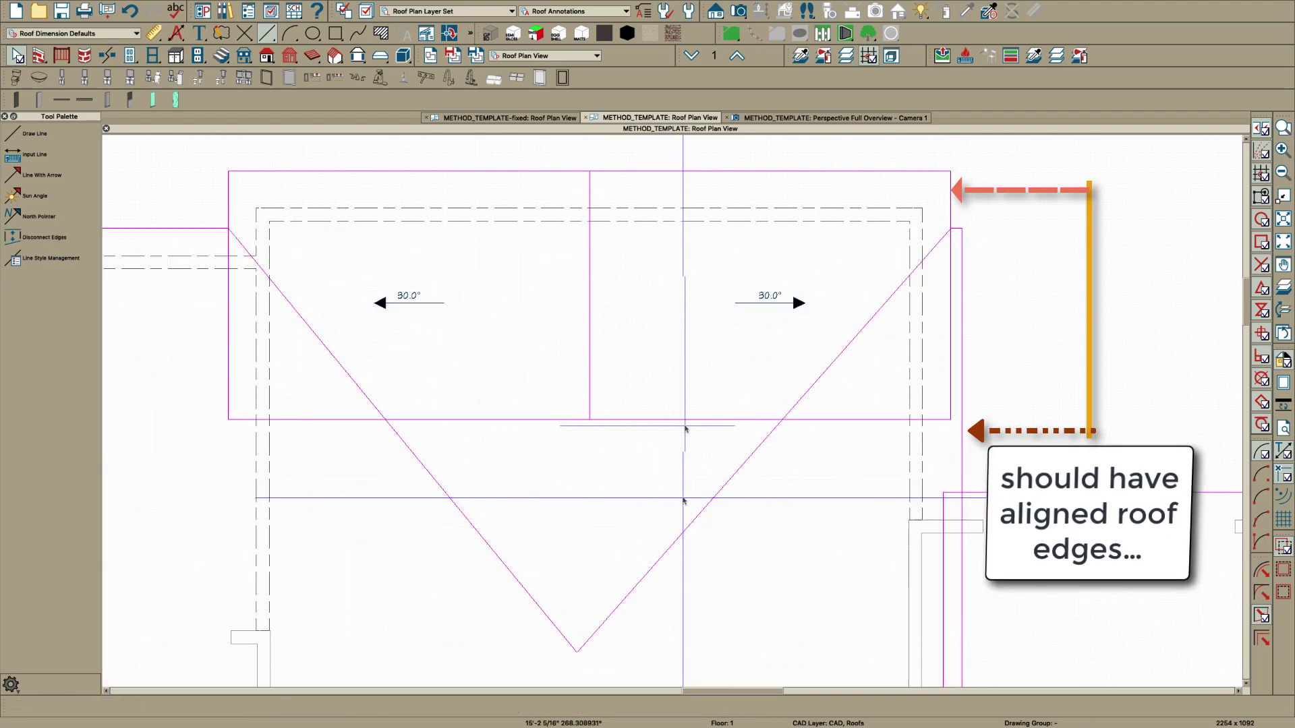
Break the notch's right diagonal at the porch's outer wall line and move its eave corner inward to form a short edge along that wall
click(685, 425)
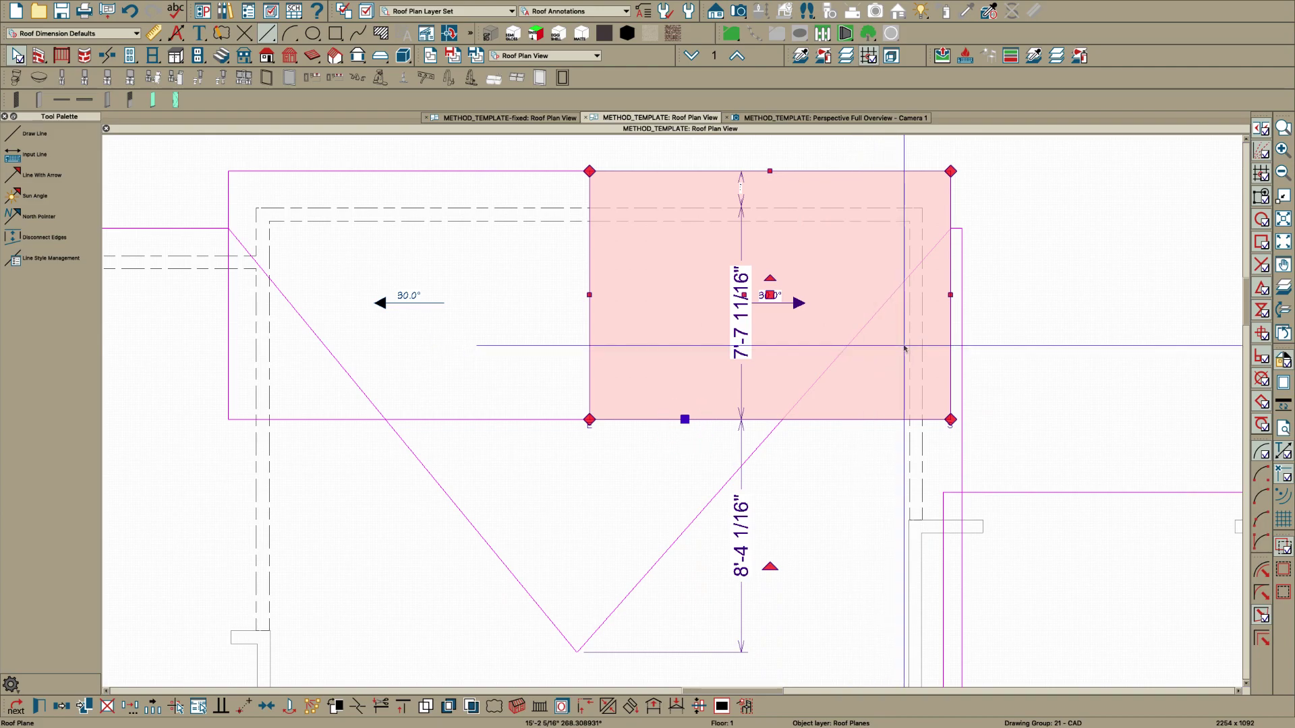
key(Escape)
scroll(904, 343, up, 1)
click(766, 424)
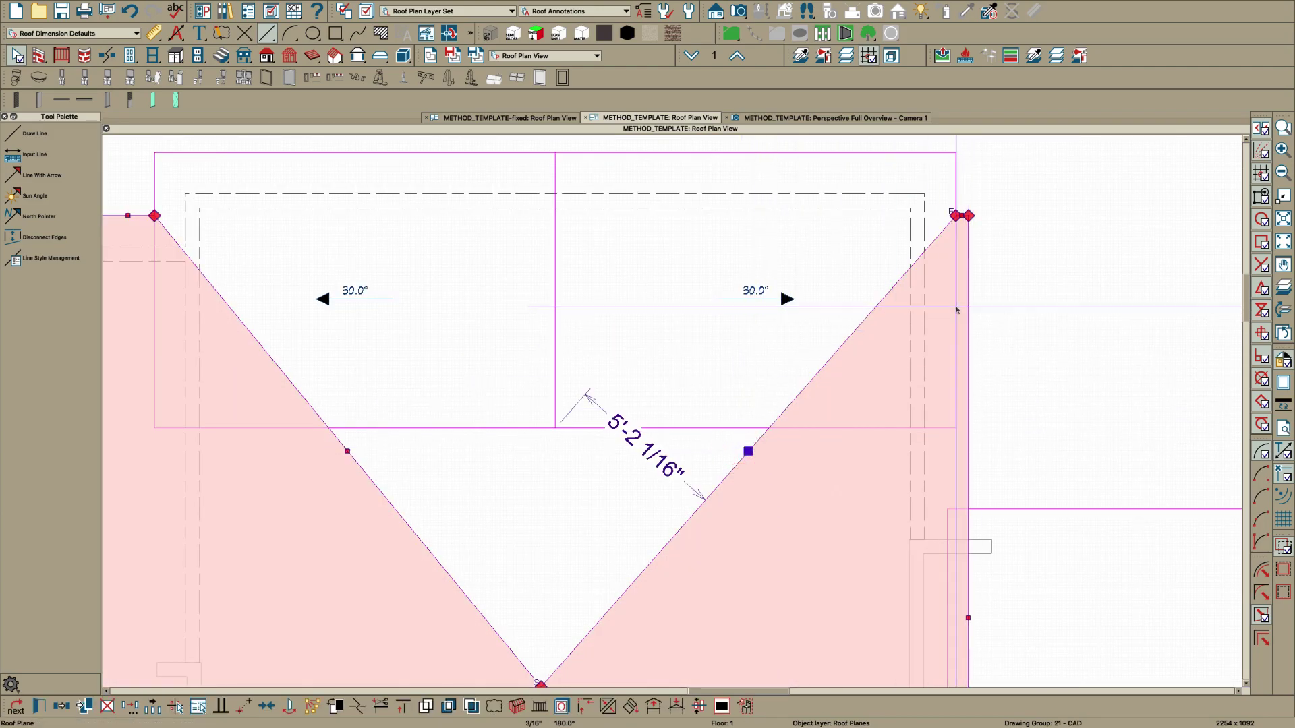
scroll(944, 243, up, 2)
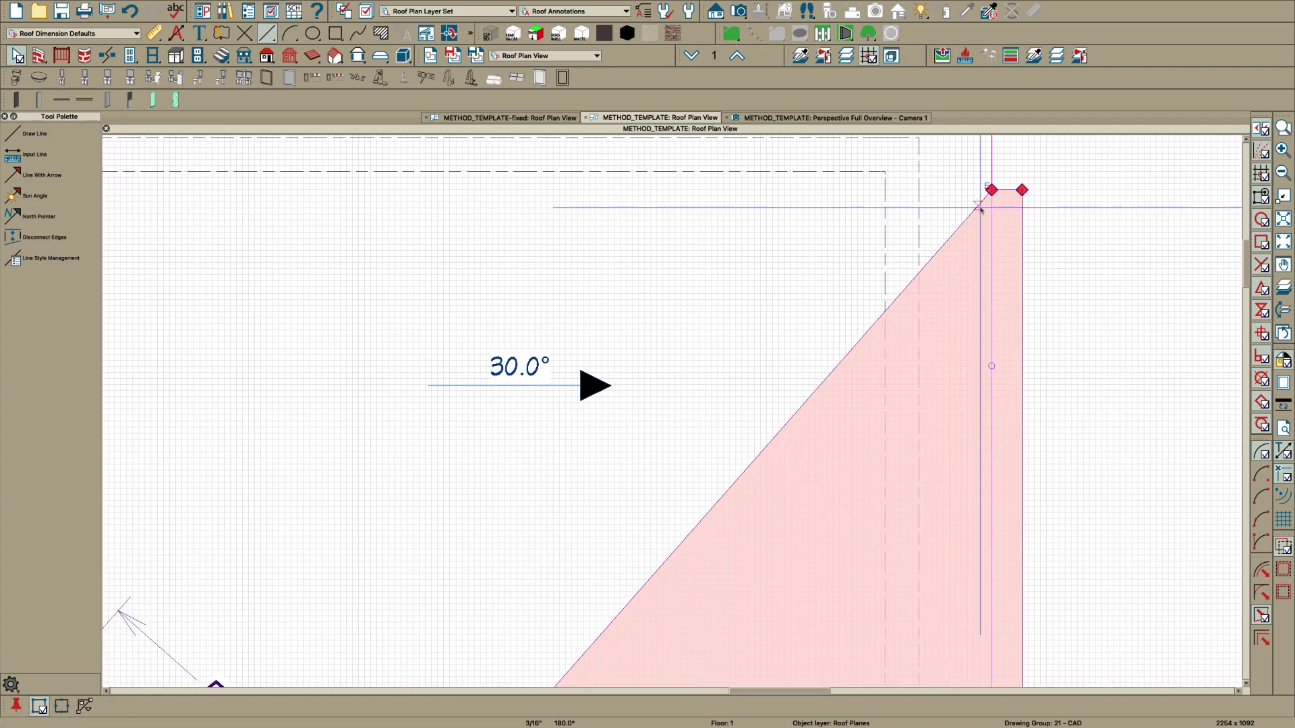
click(923, 274)
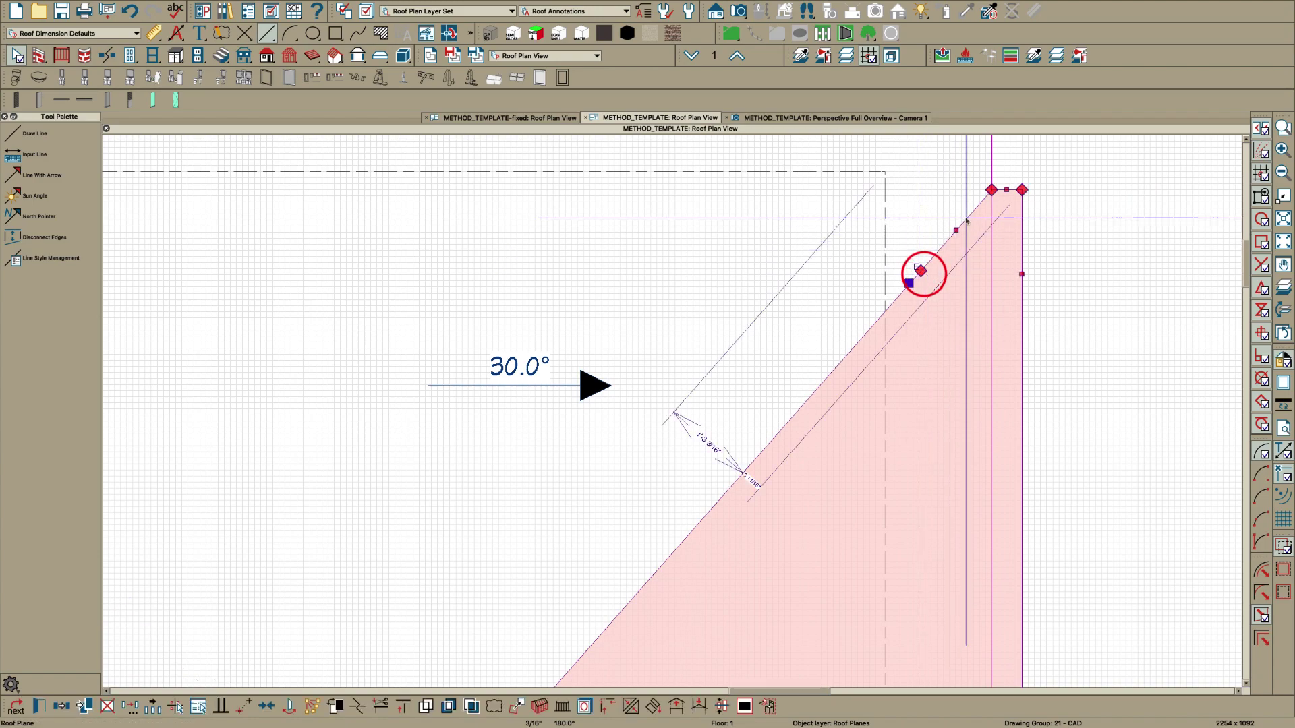
drag(990, 192, 951, 184)
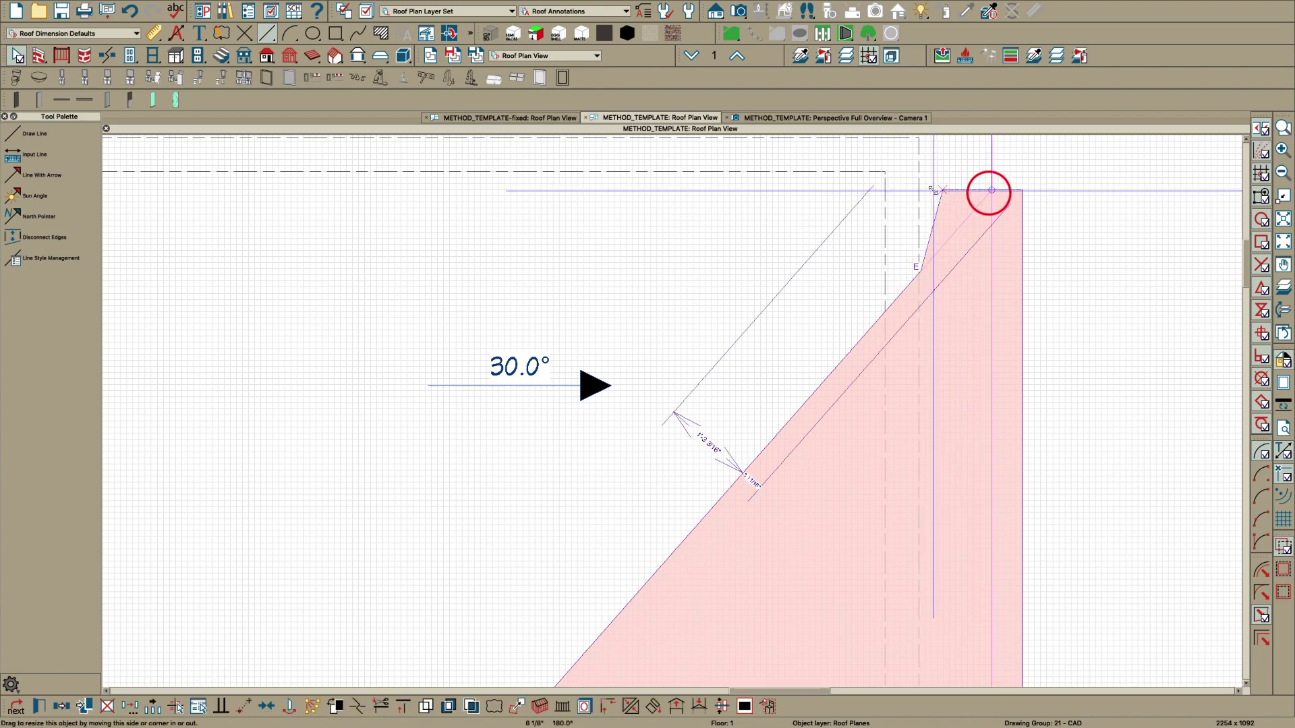
scroll(922, 191, down, 3)
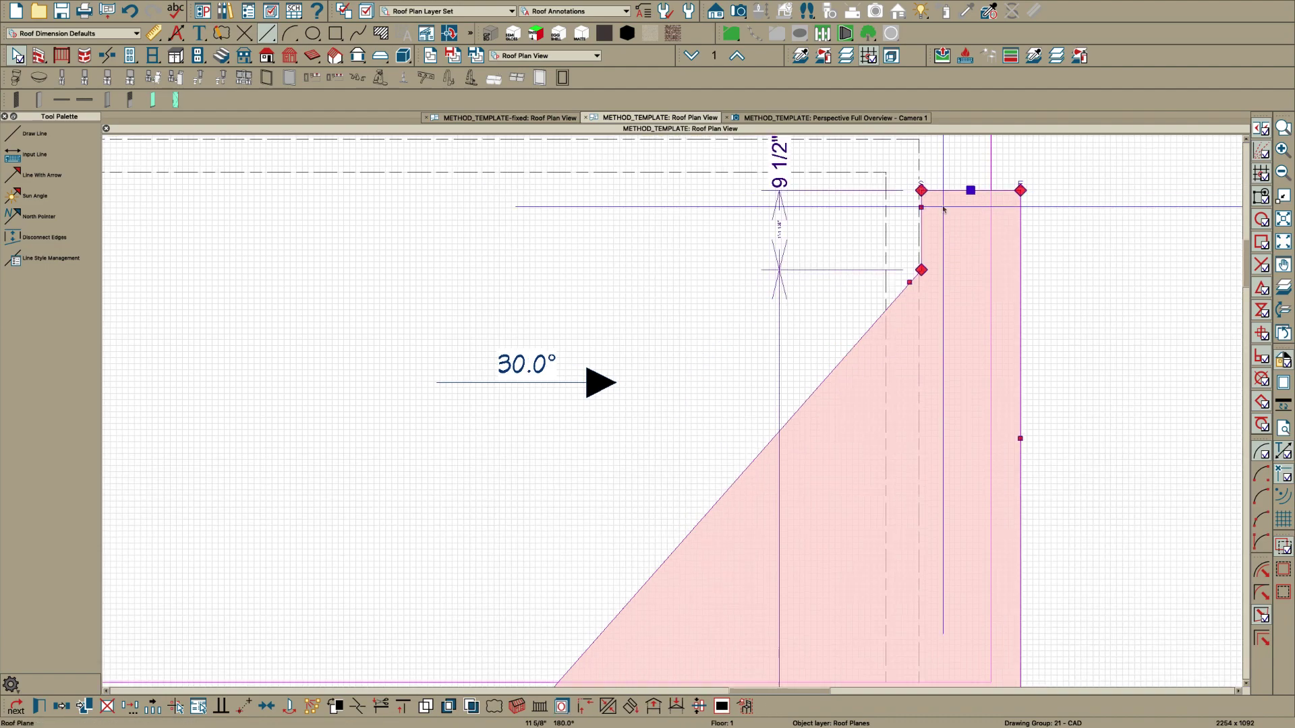
scroll(754, 402, down, 3)
key(Escape)
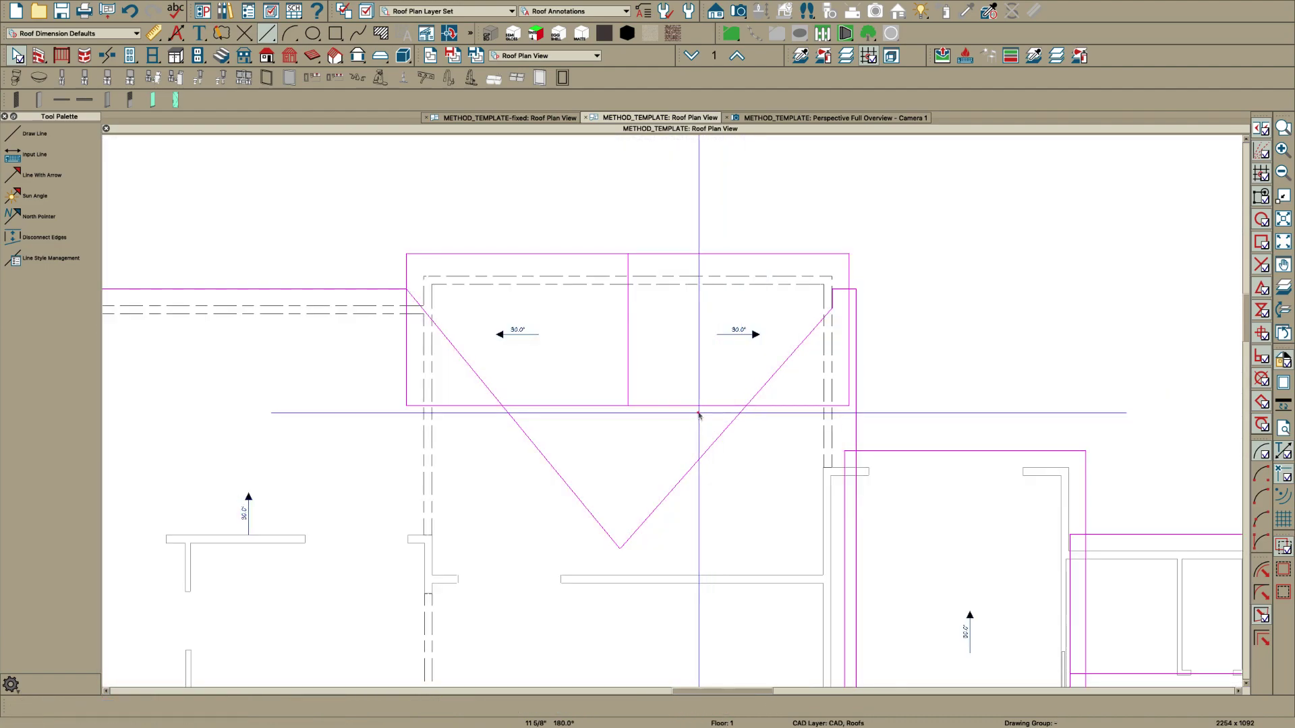
Join the inner edge of the porch gable's right roof plane to the rear plane's right notch edge
click(698, 408)
key(j)
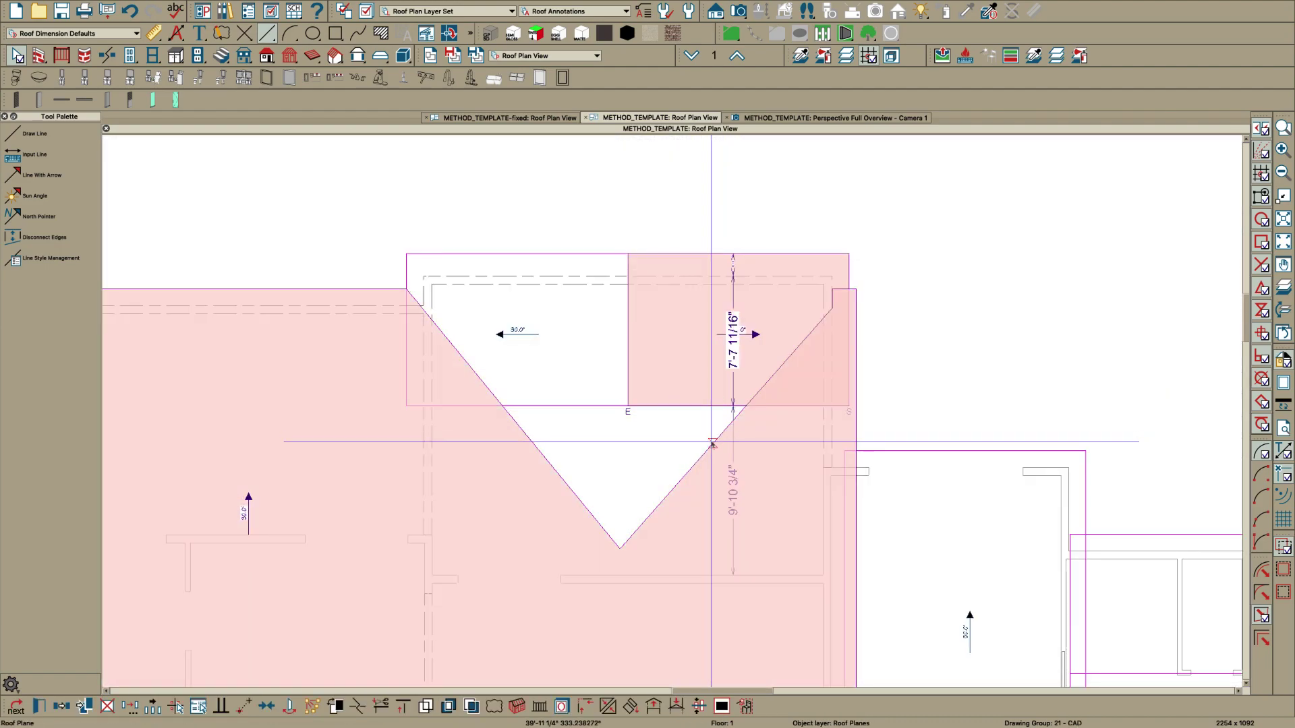
click(711, 441)
key(Escape)
Join the inner edge of the porch gable's left roof plane to the rear plane's left notch edge
click(598, 412)
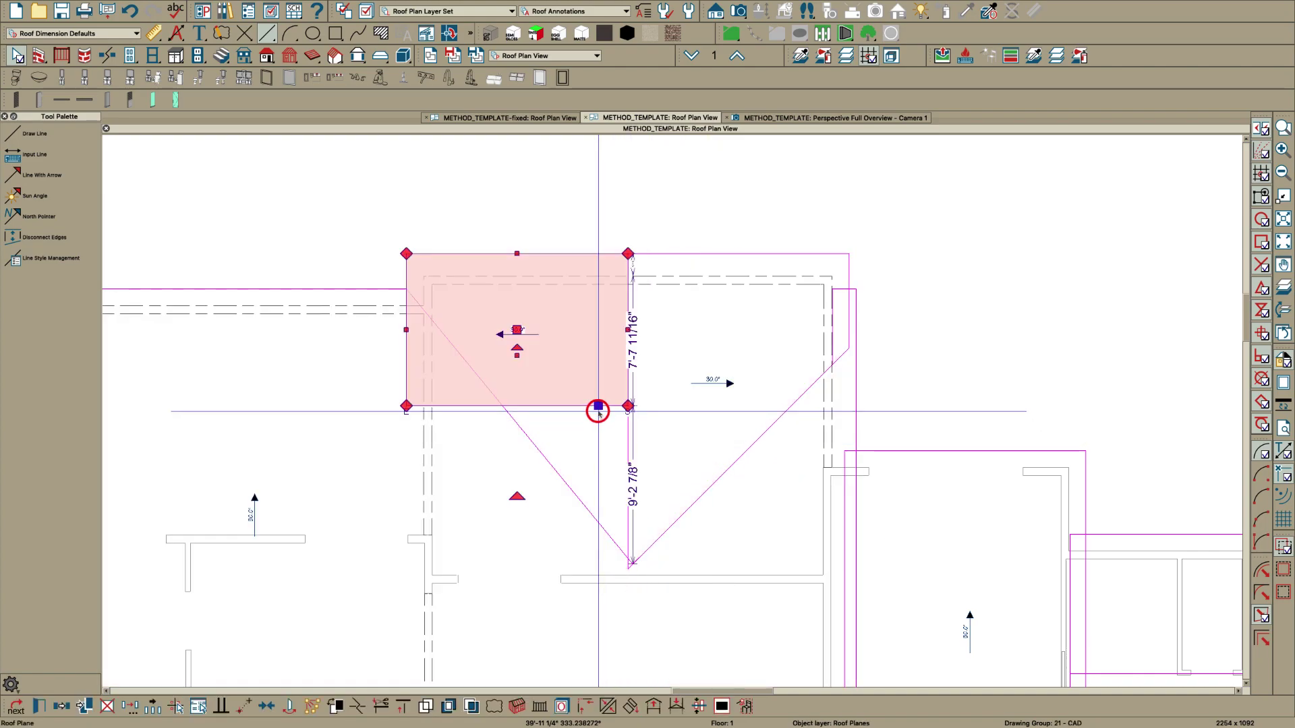
key(j)
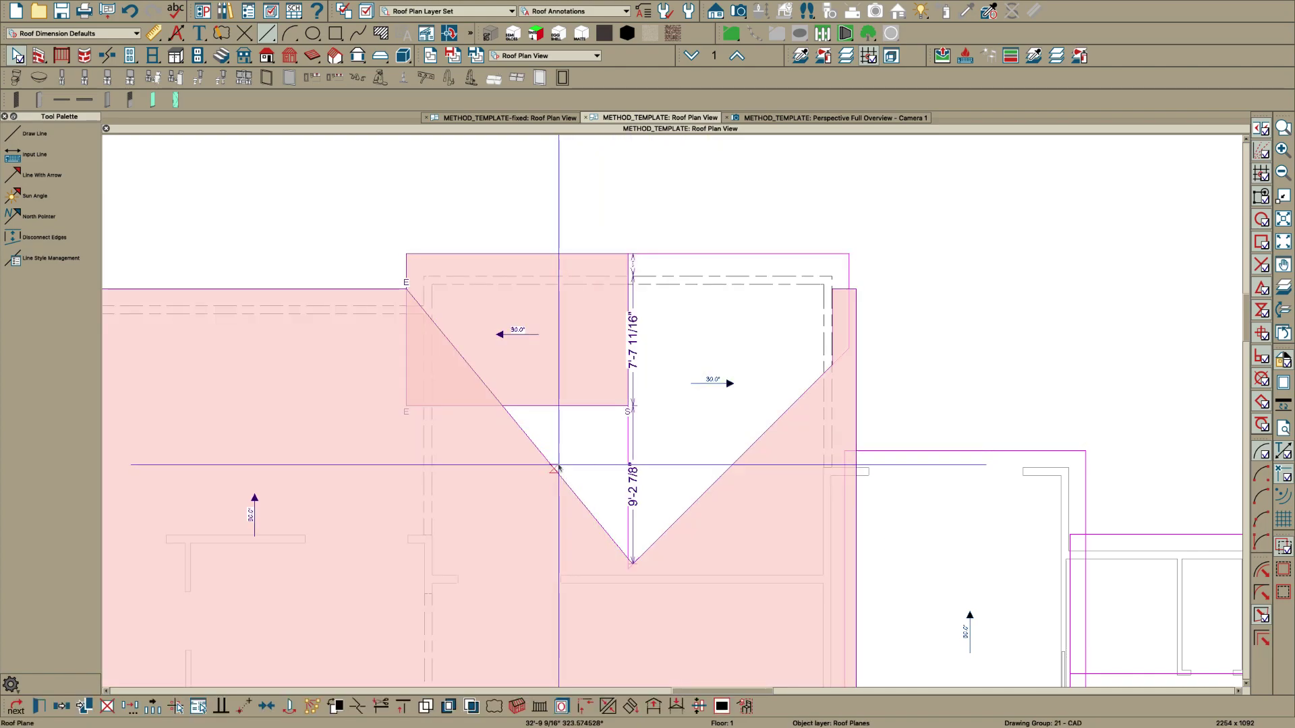
click(556, 467)
key(Escape)
scroll(346, 289, up, 1)
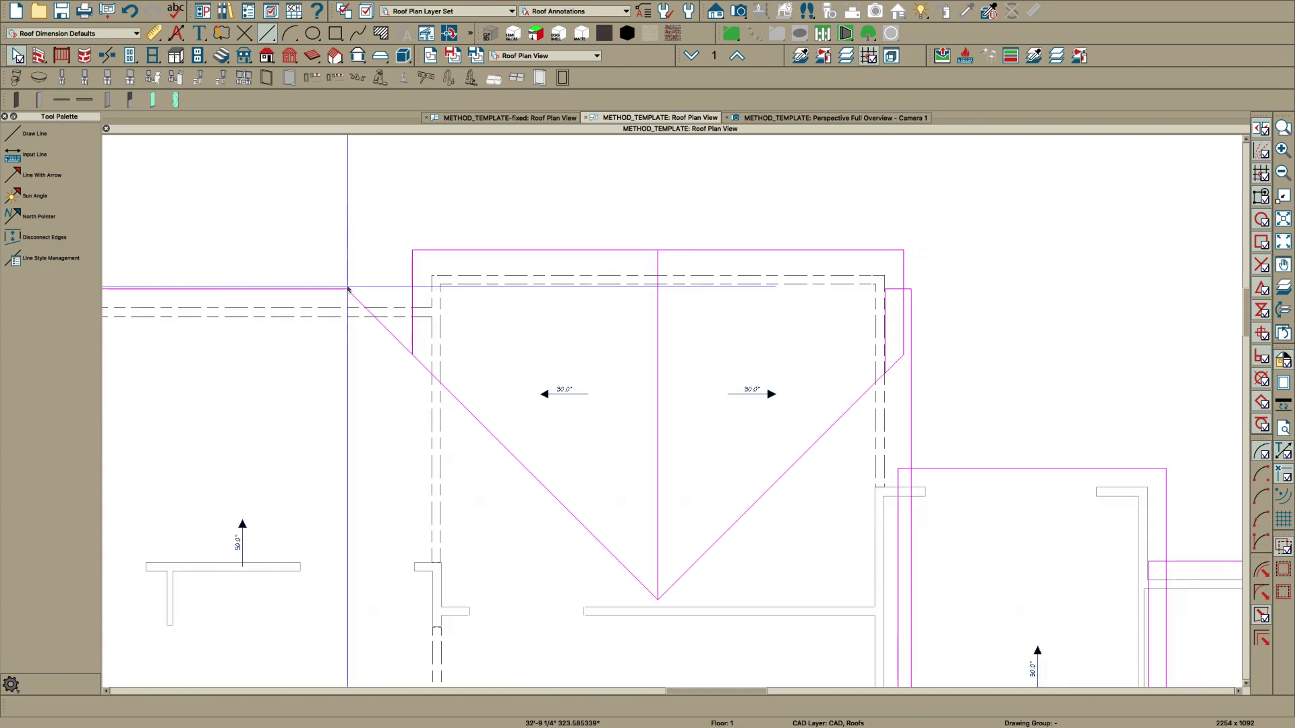
Break the rear plane's left notch diagonal at the porch's outer wall line and move its eave corner over to form a short edge along that wall
click(344, 287)
scroll(345, 288, up, 2)
drag(488, 424, 526, 471)
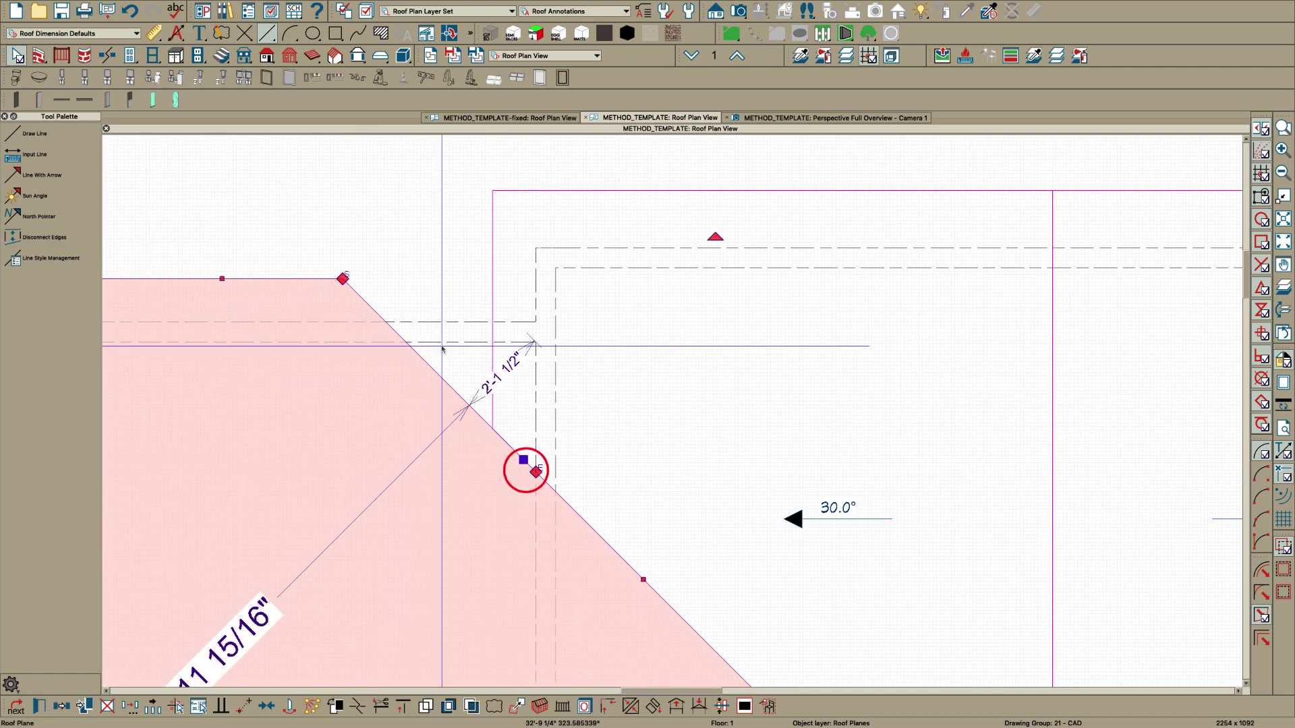
drag(345, 279, 531, 273)
scroll(724, 390, down, 5)
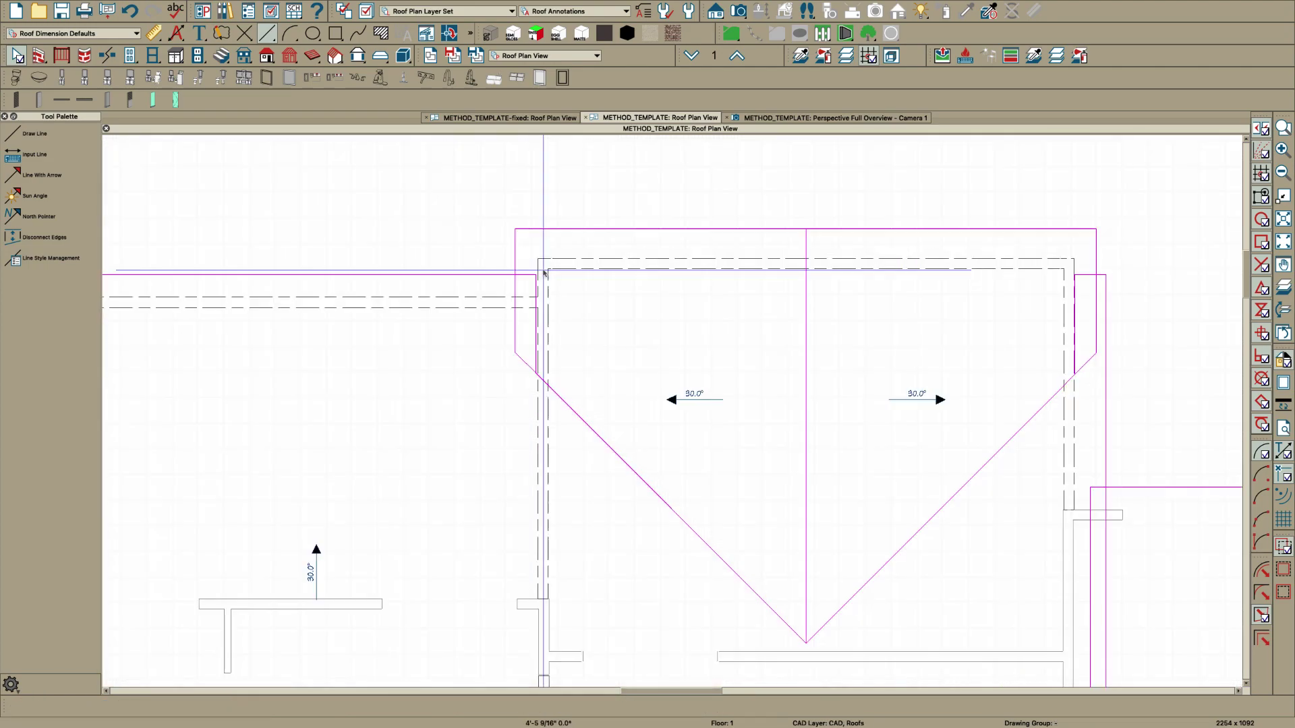
scroll(724, 390, up, 3)
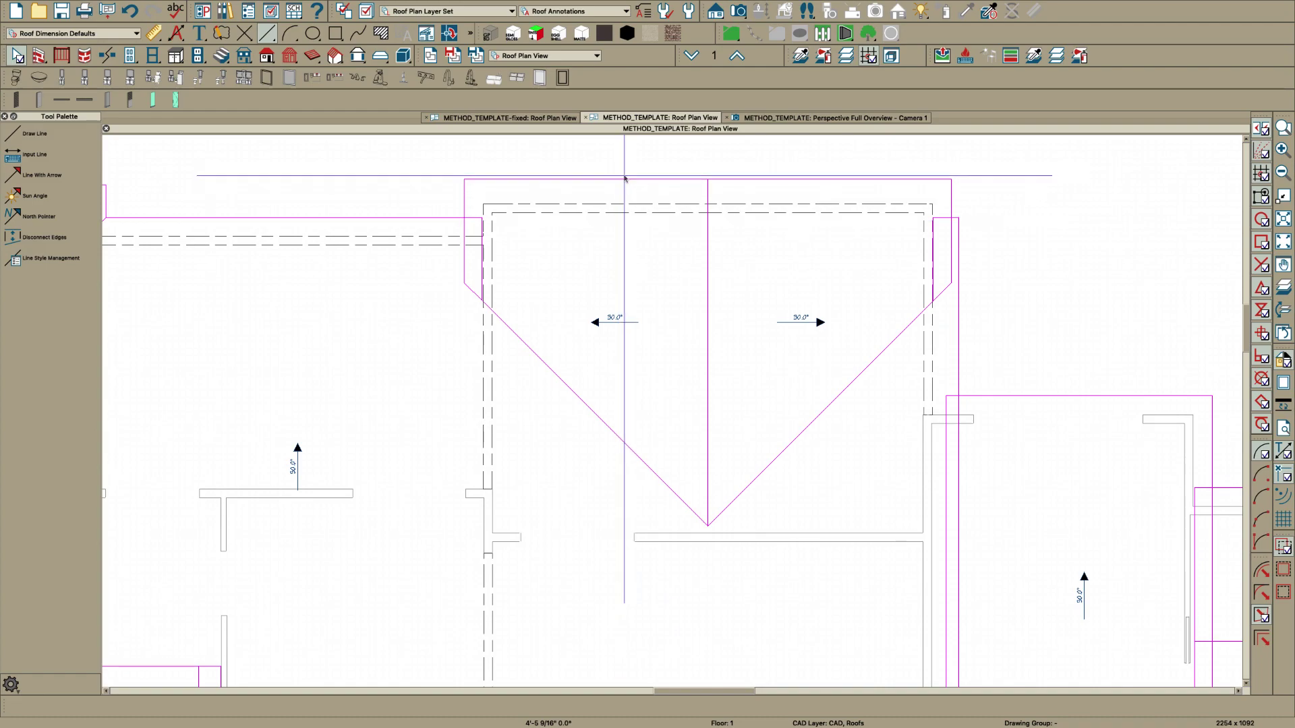
Square off the porch gable's left roof plane and extend its inner edge to the house wall behind the porch
click(624, 179)
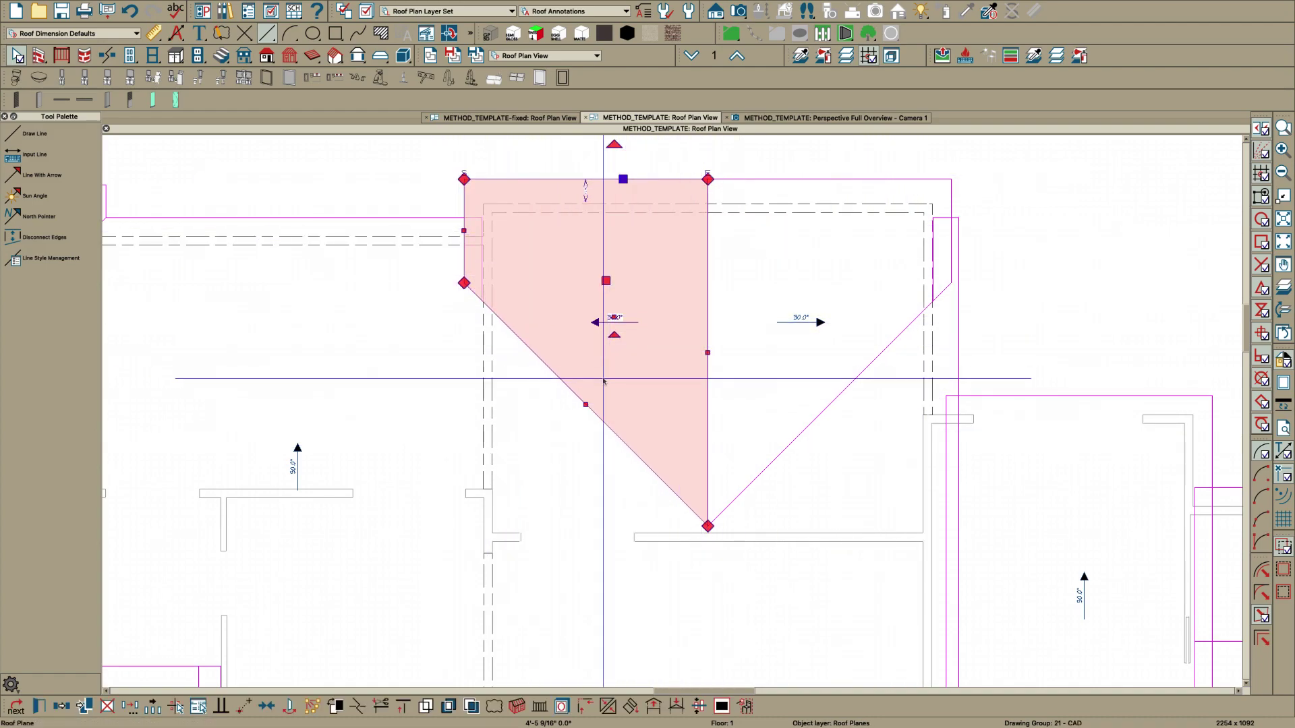
click(955, 319)
key(Escape)
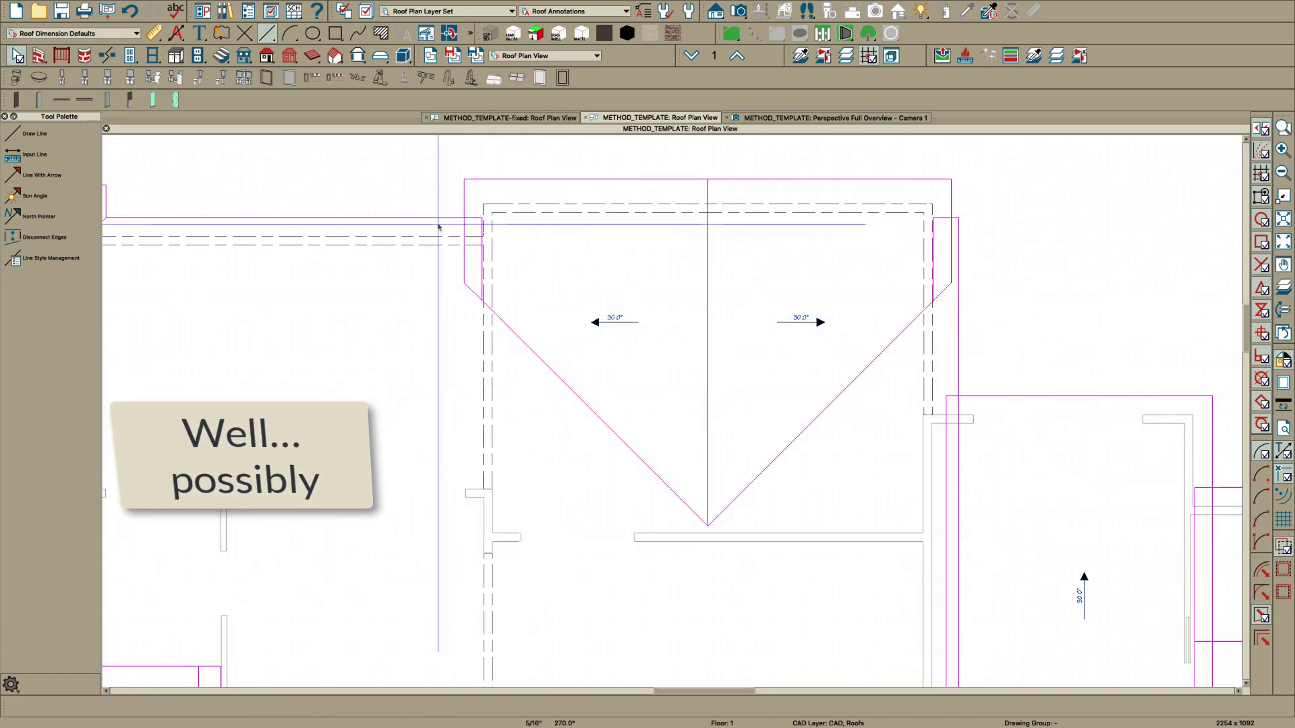
click(485, 180)
drag(464, 283, 458, 526)
scroll(629, 533, up, 3)
key(Escape)
click(634, 516)
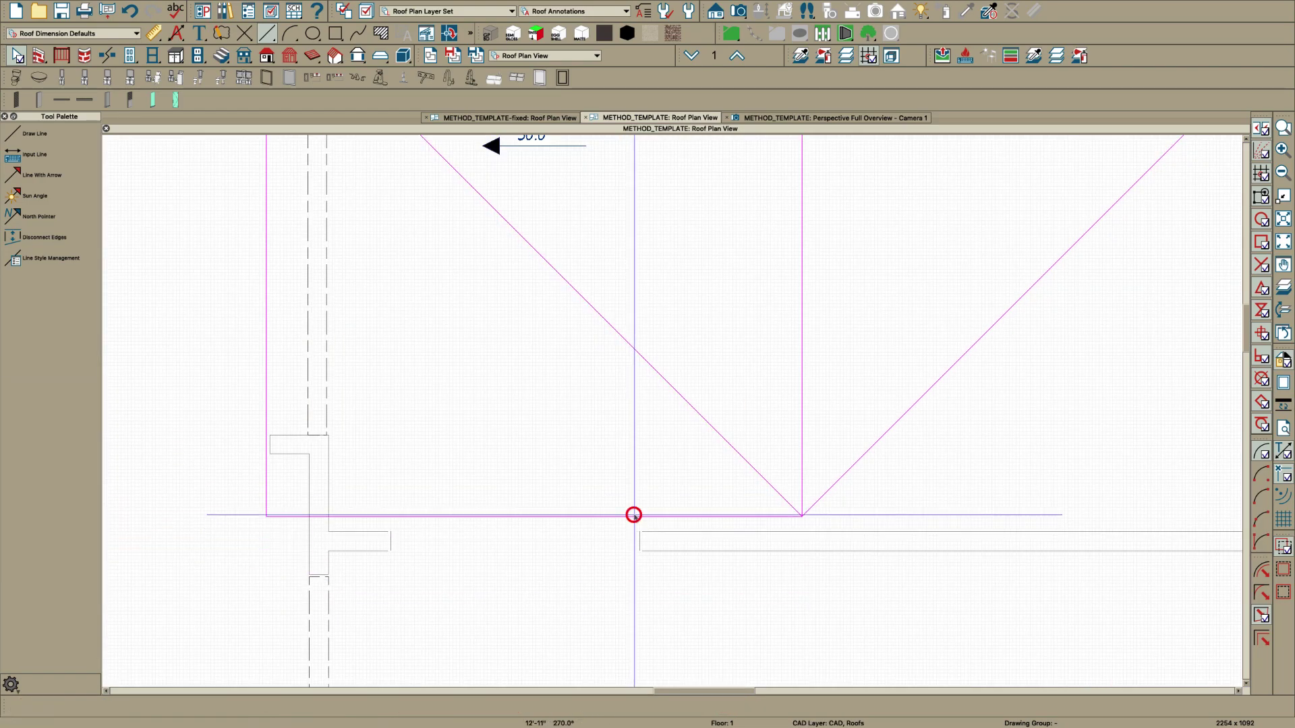
drag(633, 516, 643, 530)
scroll(580, 521, down, 3)
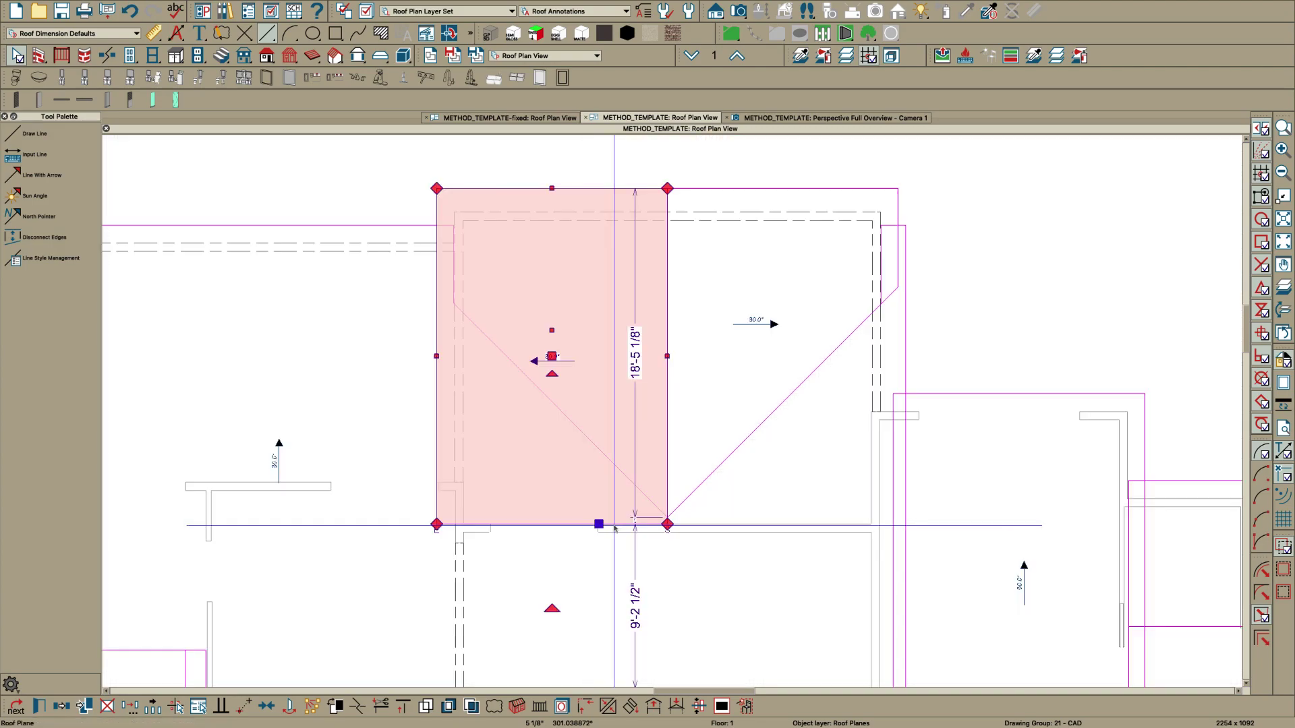
Break the left gable plane's eave at the house's rear wall and pull the section over the house in to the porch's outer wall line
scroll(439, 230, up, 3)
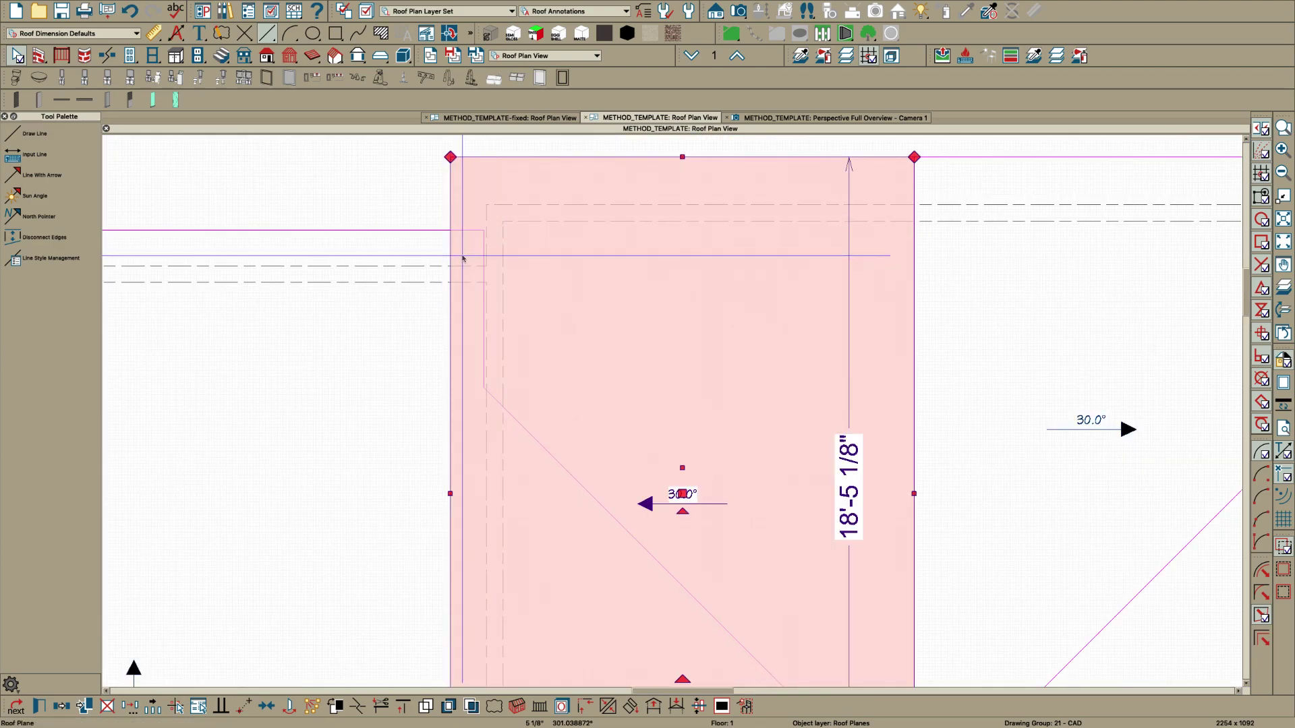
key(Escape)
scroll(452, 263, up, 3)
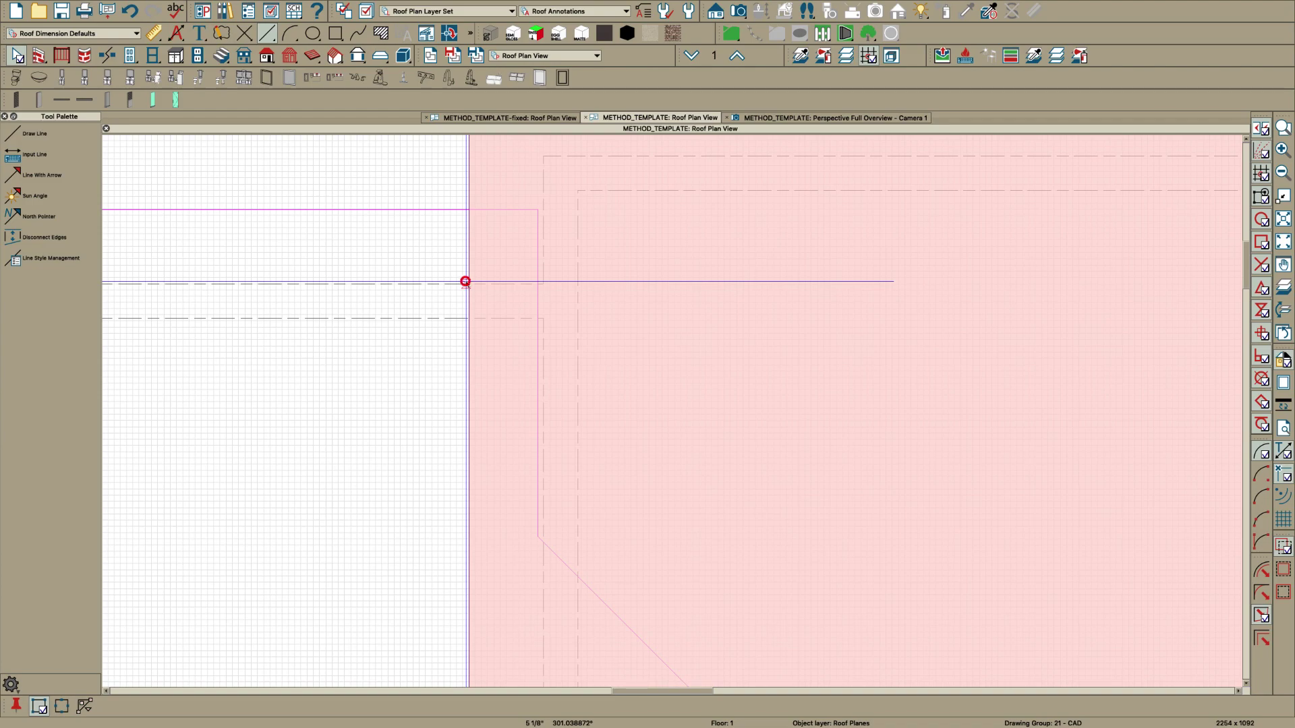
drag(466, 283, 545, 315)
key(Escape)
scroll(492, 243, down, 5)
scroll(395, 256, down, 3)
scroll(901, 335, up, 2)
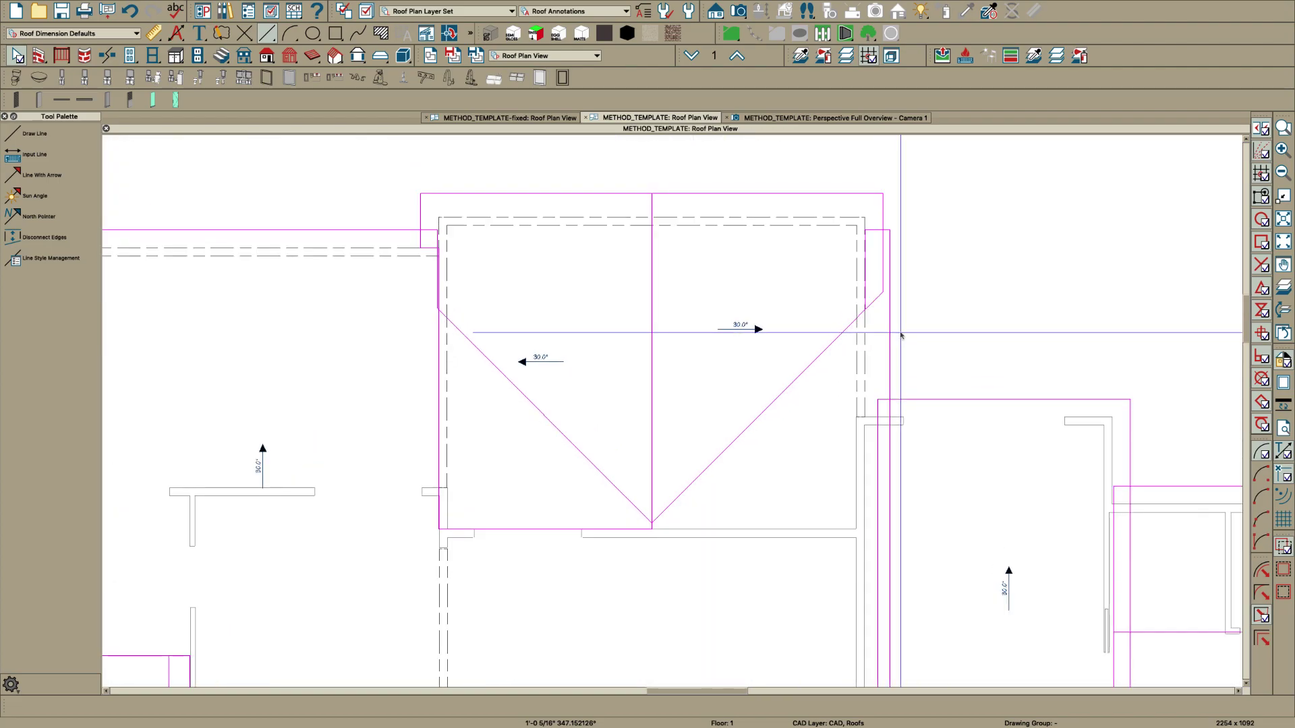
Square off the porch gable's right roof plane and extend its inner edge to line up with the left plane's inner edge
click(771, 177)
drag(881, 288, 882, 541)
scroll(755, 544, up, 2)
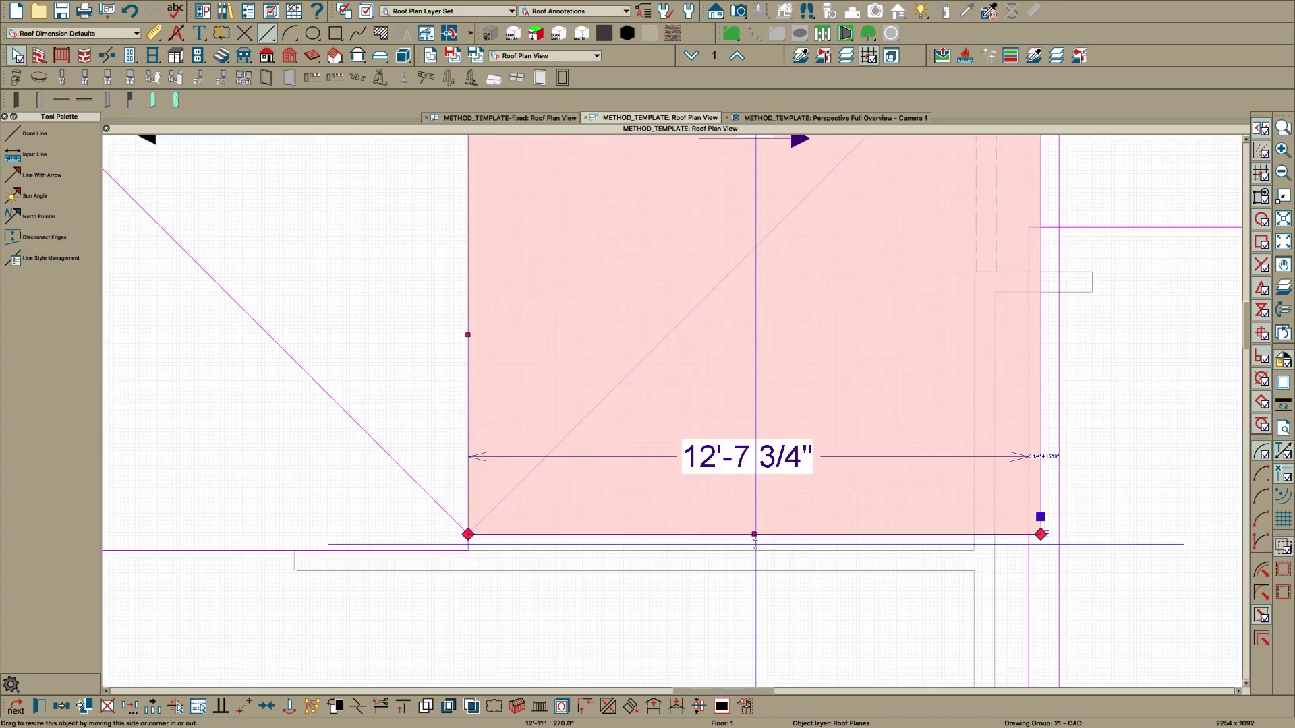
drag(754, 535, 754, 550)
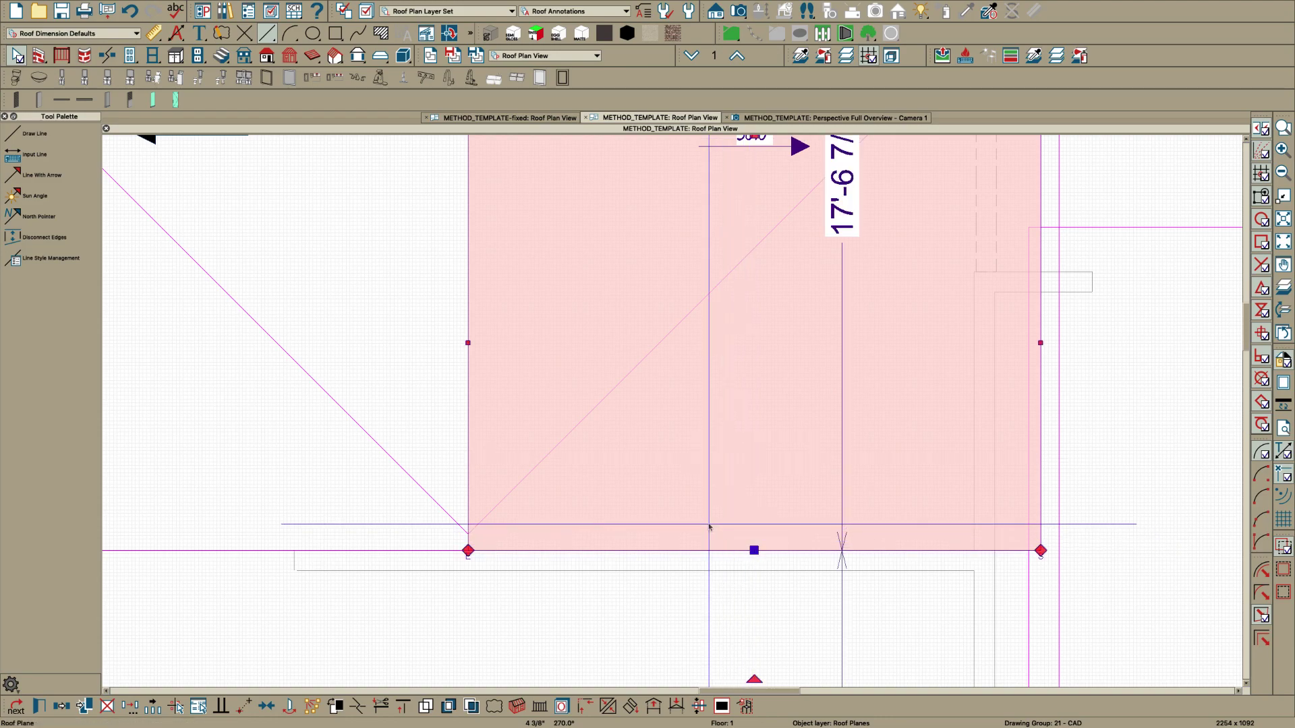
key(Escape)
scroll(679, 518, down, 2)
scroll(924, 445, up, 1)
scroll(716, 460, down, 2)
scroll(897, 235, up, 1)
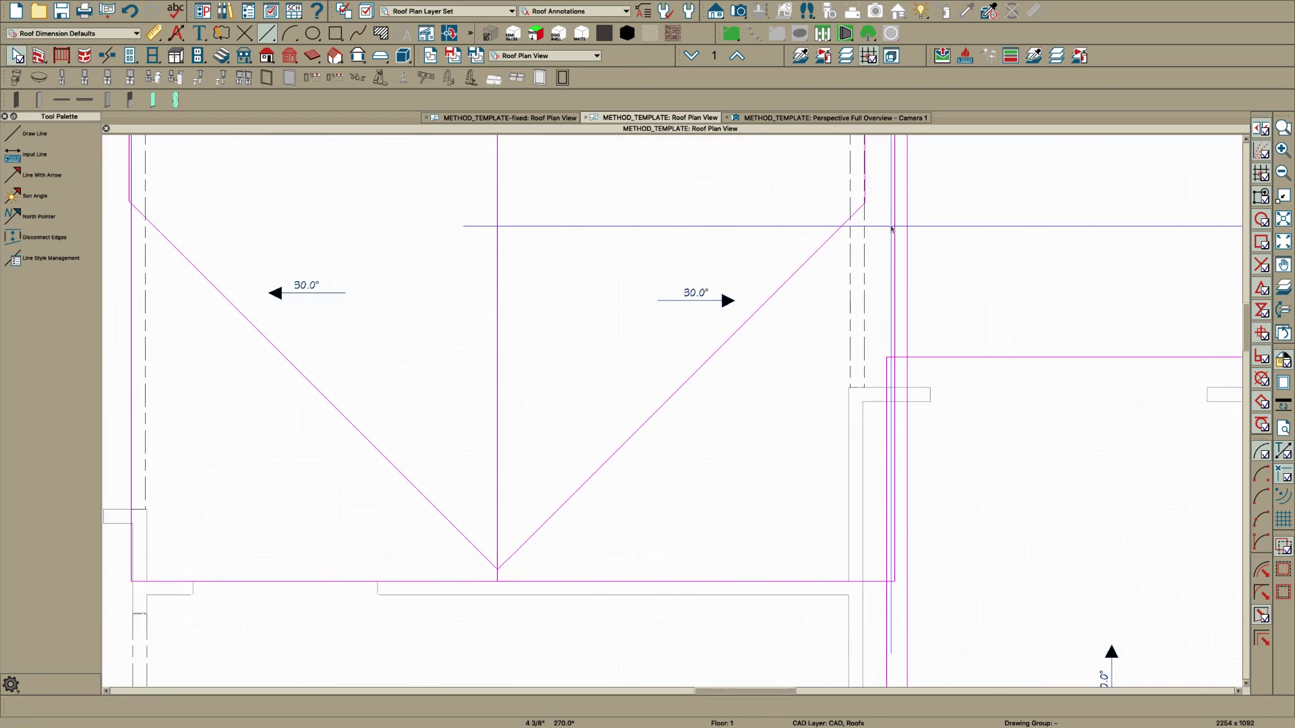
Break the right gable plane's eave at the rear wall corner and pull the section over the house in to the wall's outer face
click(897, 238)
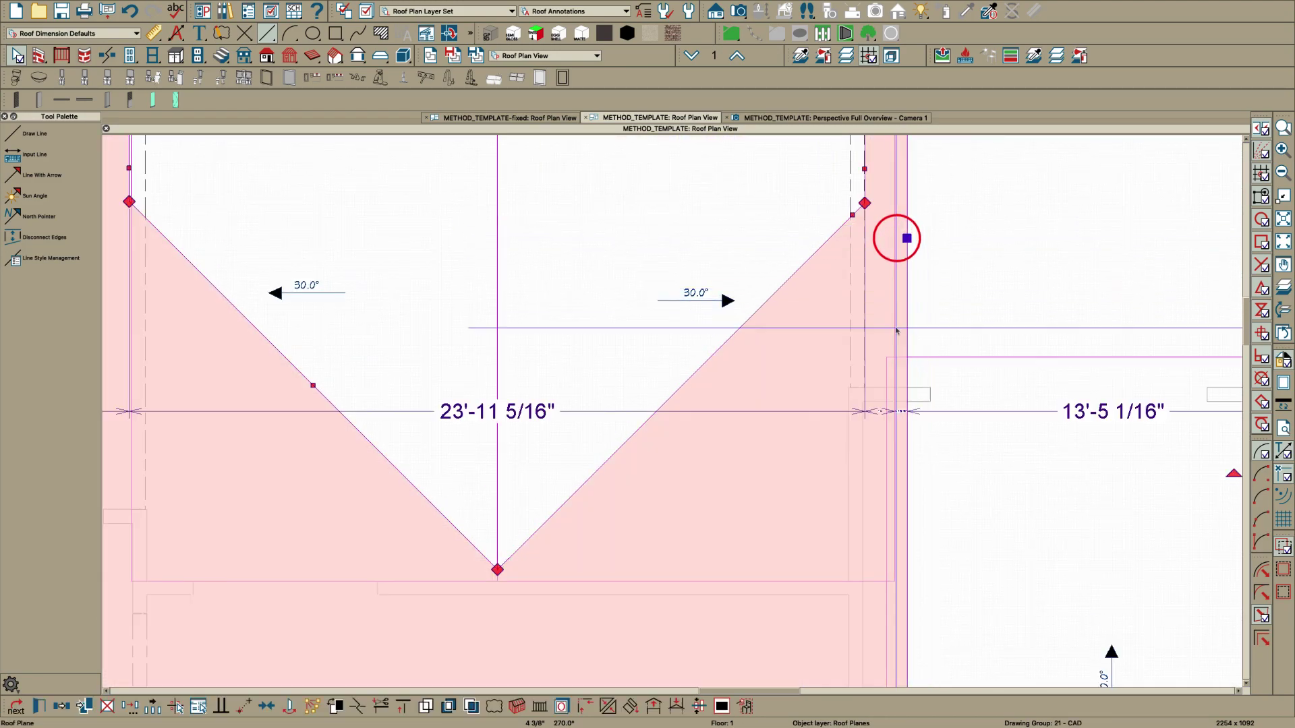
scroll(646, 388, down, 2)
key(Escape)
click(759, 155)
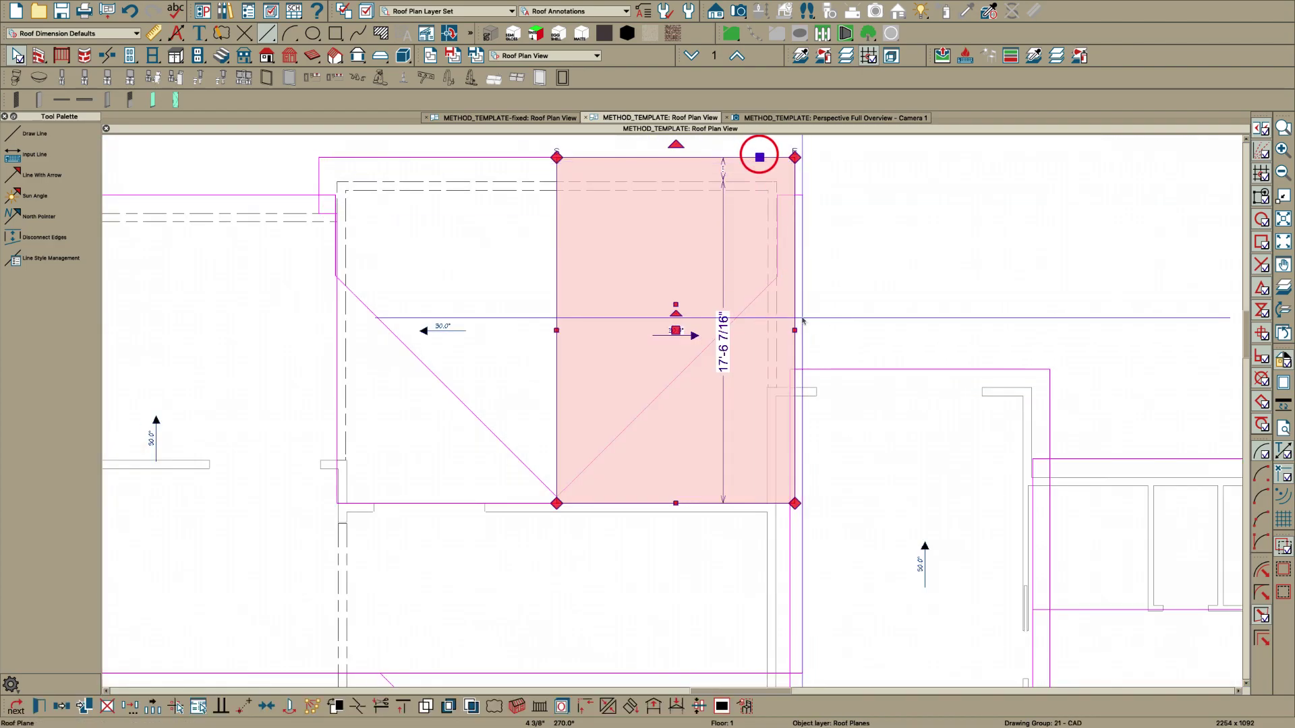
scroll(760, 154, up, 2)
key(3)
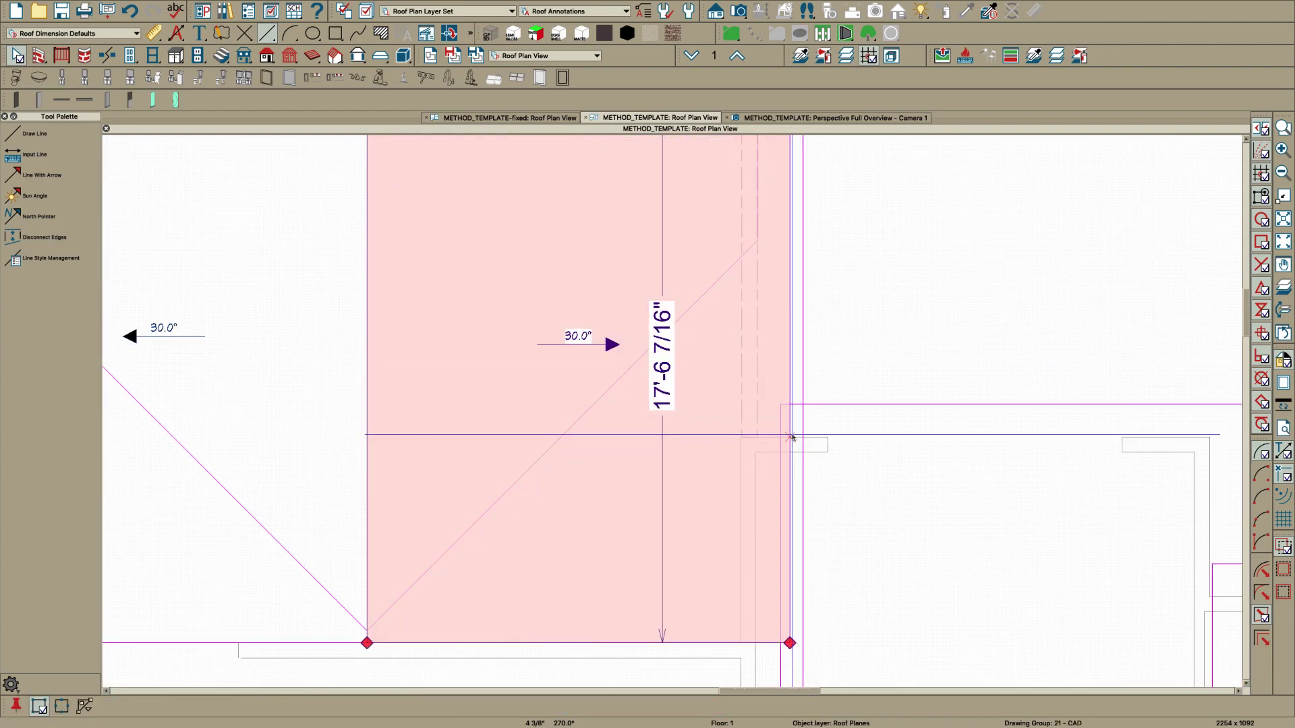
drag(790, 437, 790, 437)
drag(789, 540, 755, 540)
key(Escape)
scroll(760, 475, down, 1)
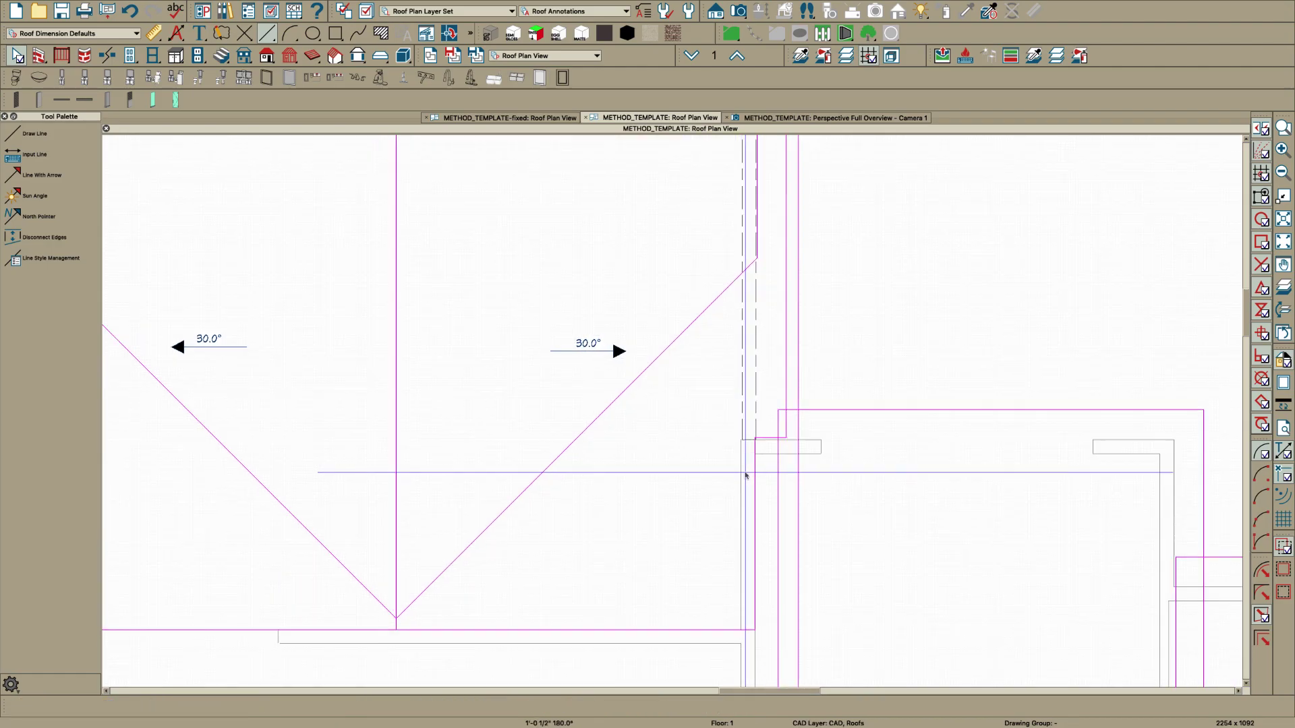
Bring up the perspective full overview to look at the roof where it meets the attic wall
drag(780, 427, 787, 328)
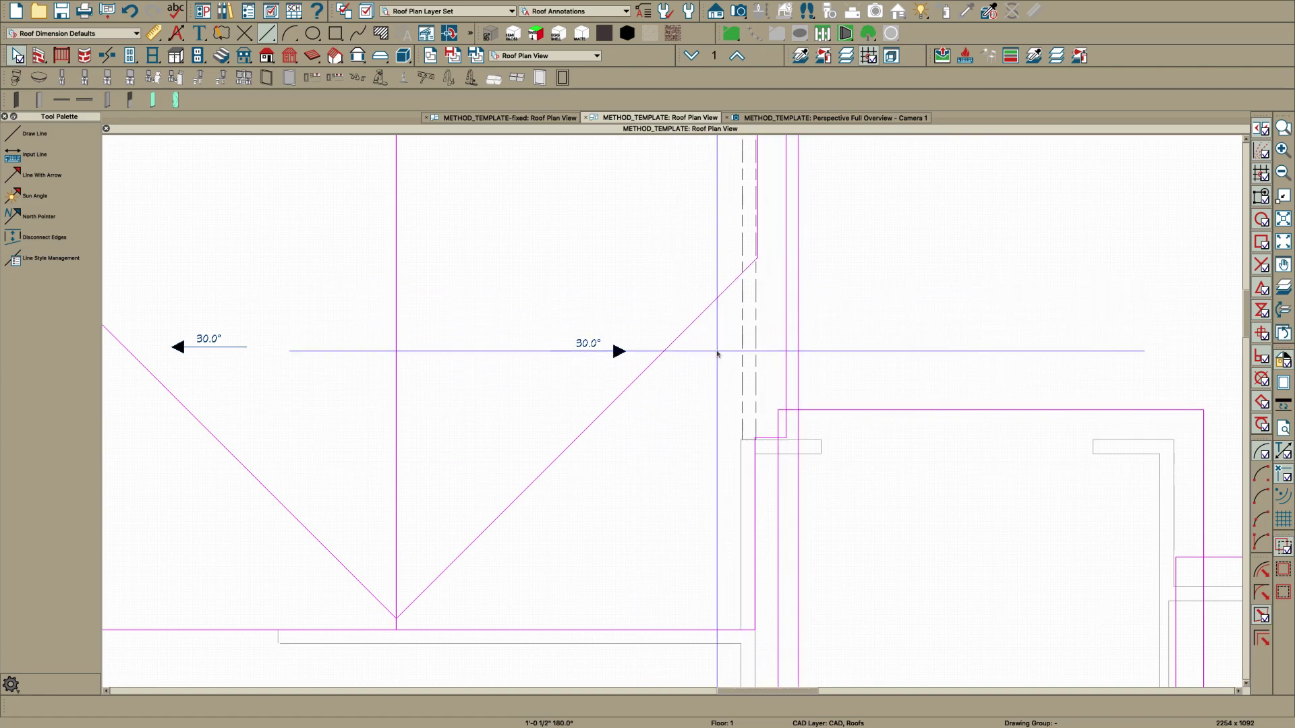
scroll(803, 424, down, 3)
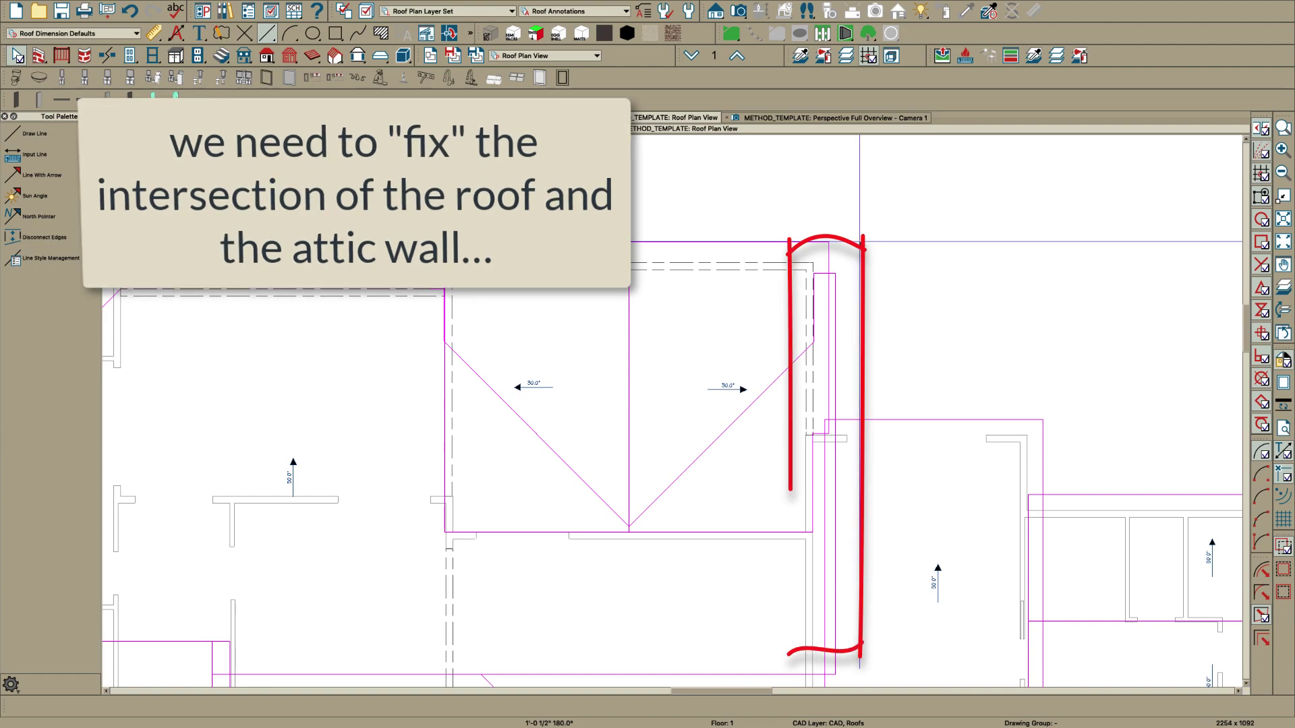
click(841, 119)
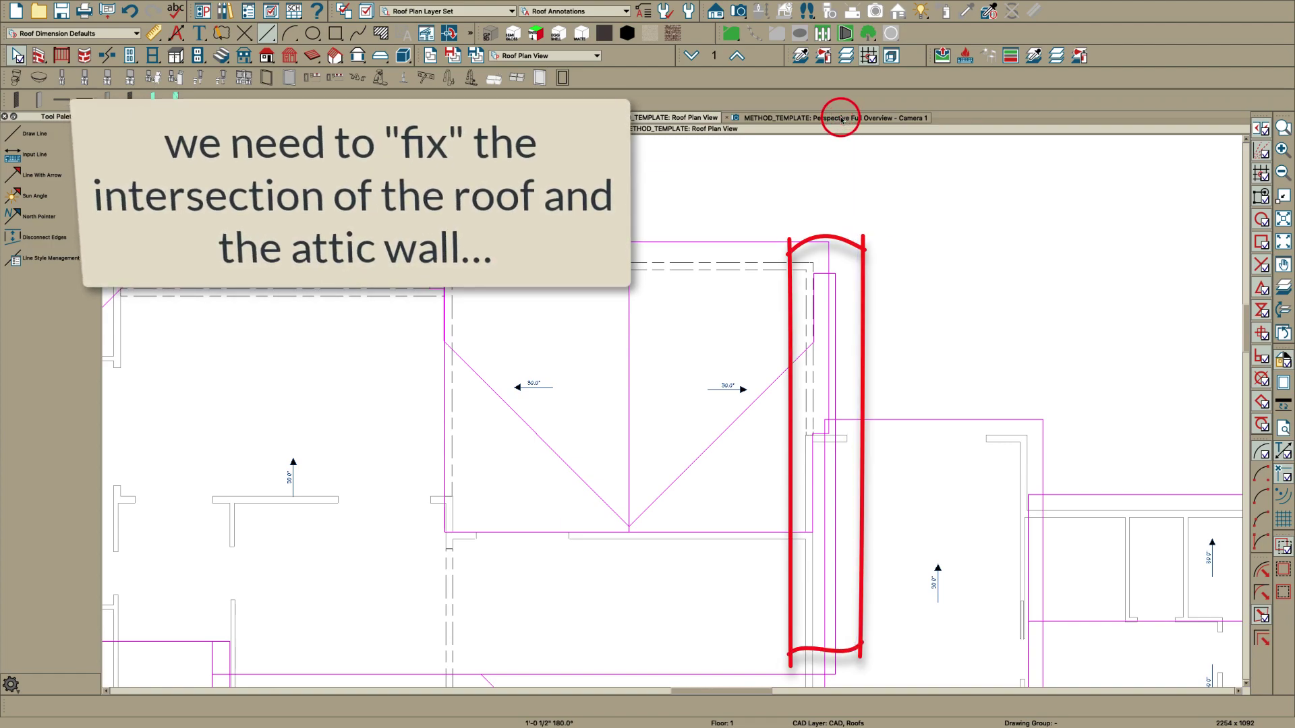
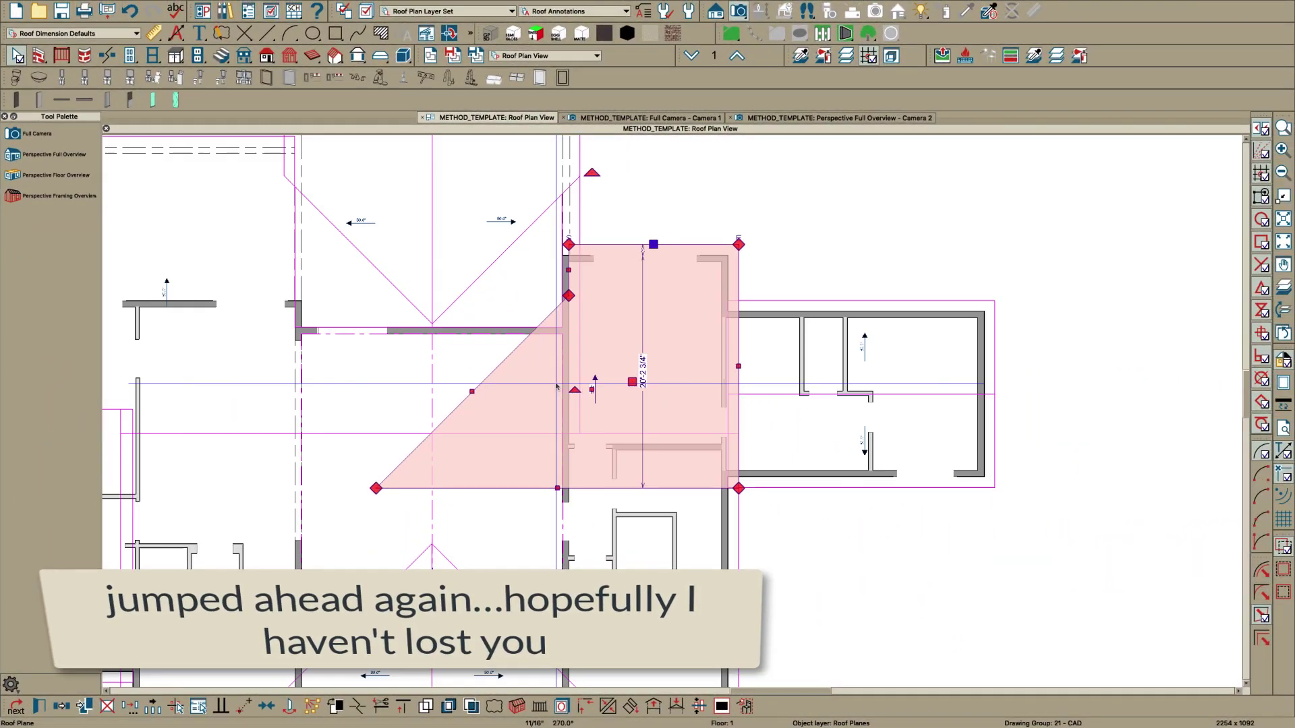
Join the right rear plane's diagonal edge to its eave, accepting deletion of the intervening edge, and move the ridge corner to square the plane
scroll(535, 446, down, 2)
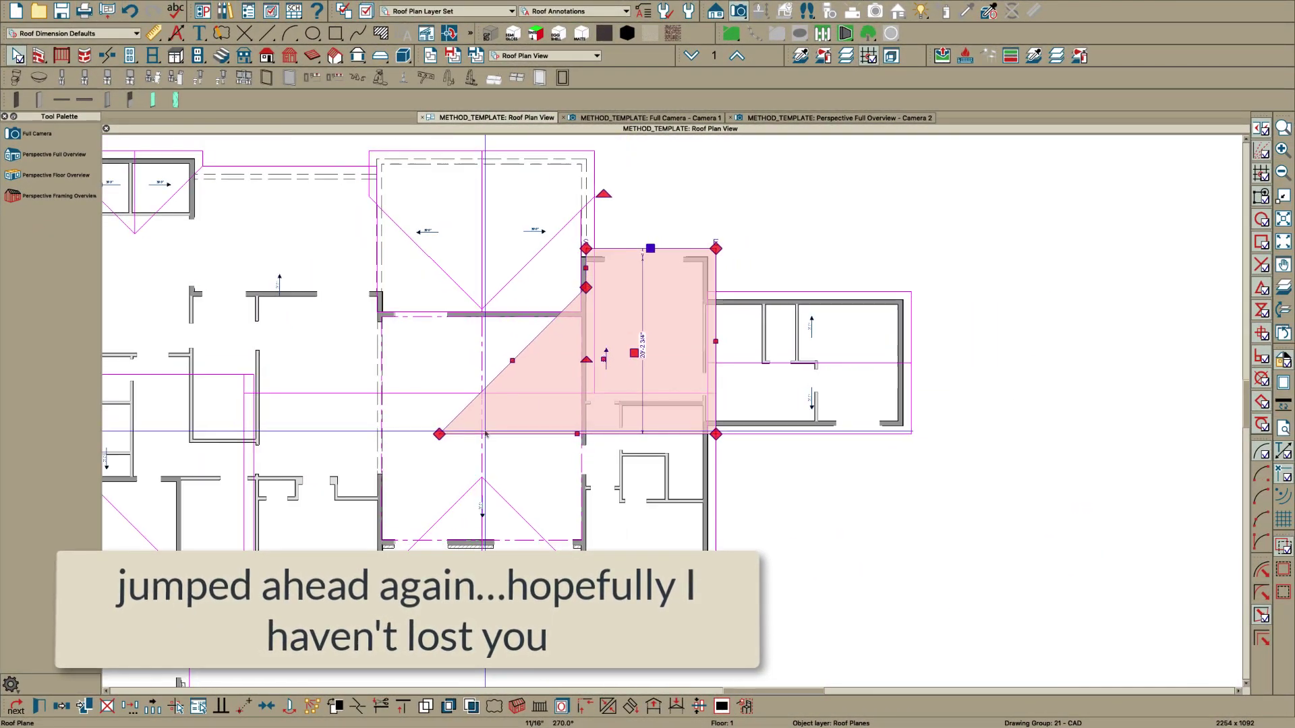
drag(442, 435, 526, 434)
key(Escape)
click(534, 415)
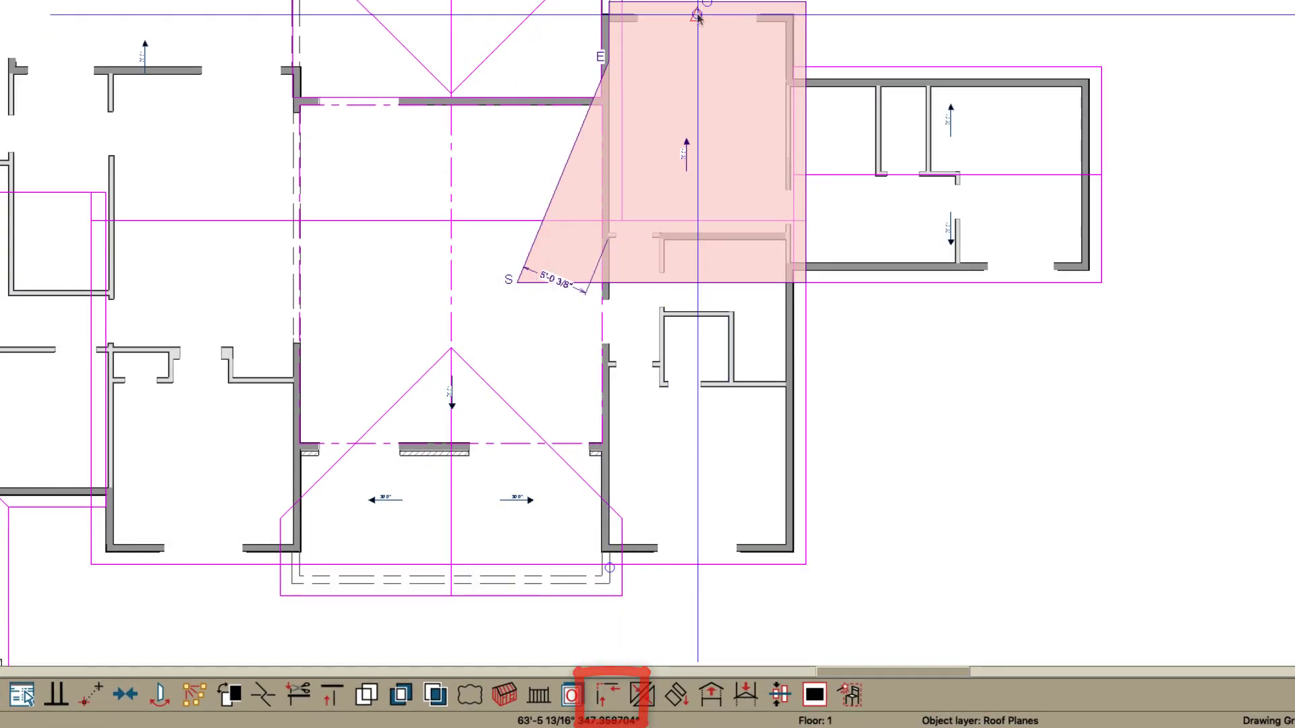
click(698, 14)
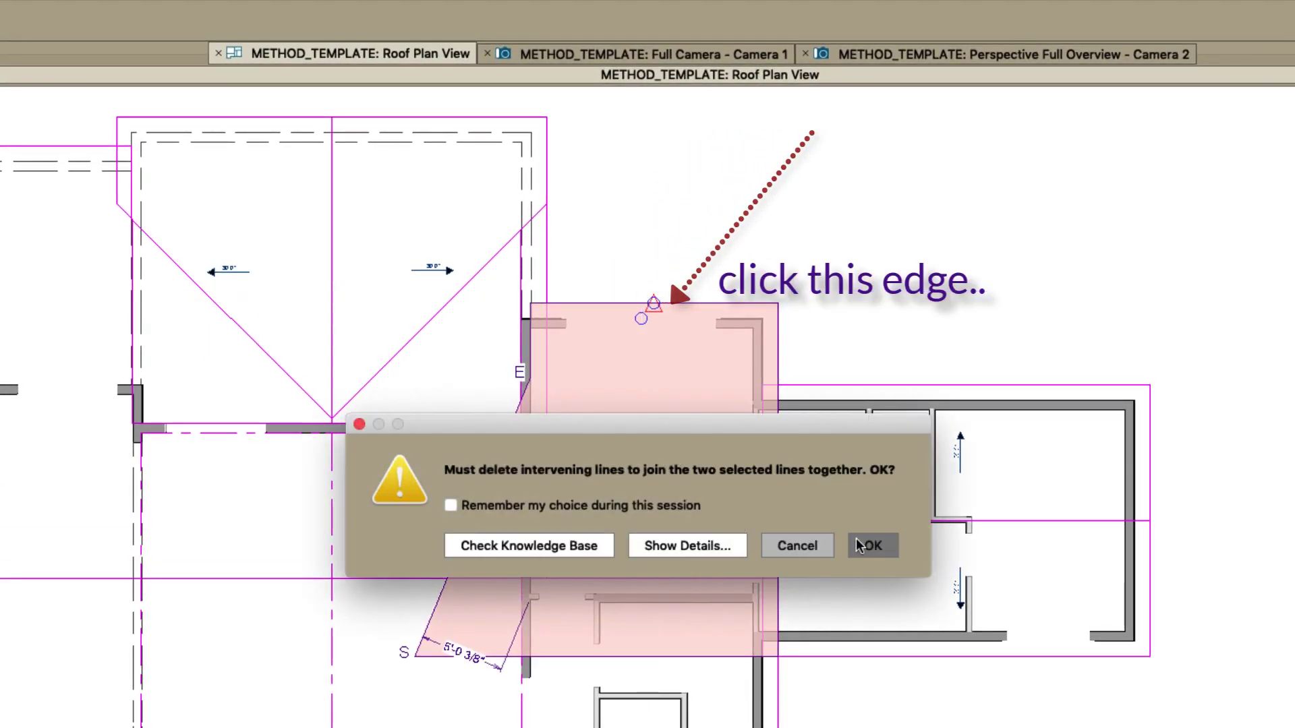
click(858, 546)
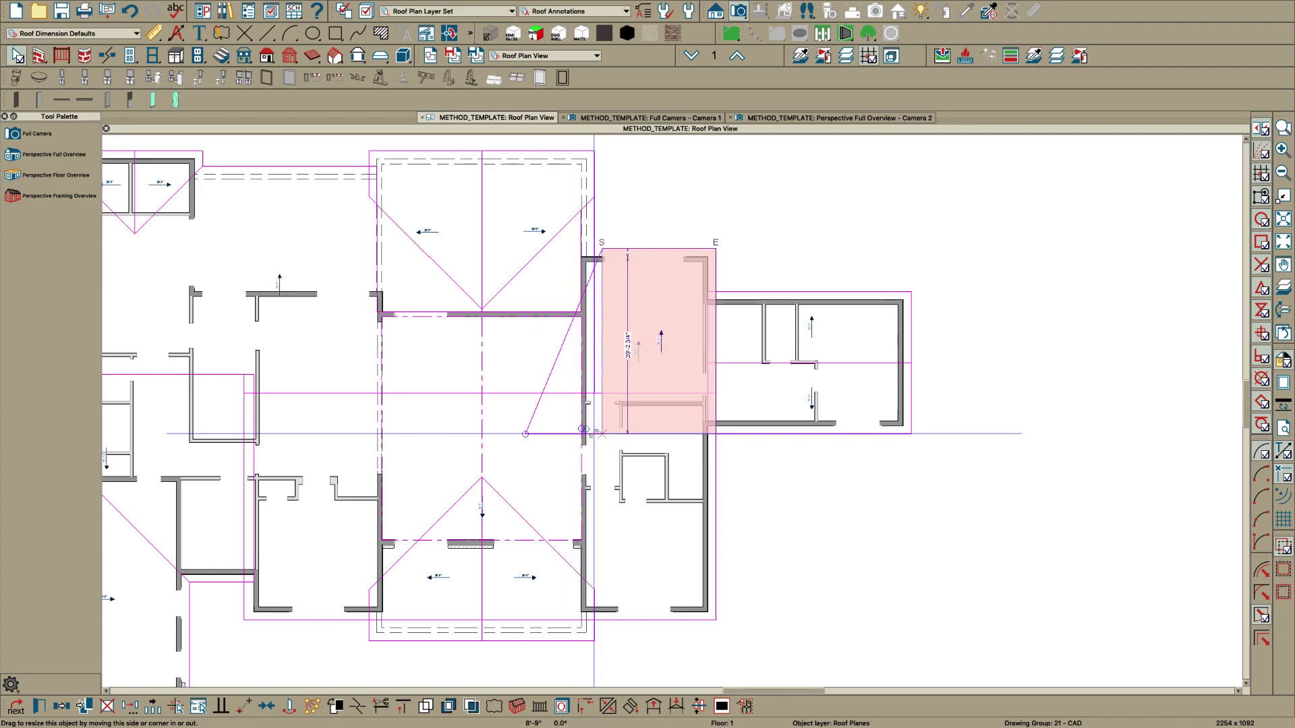
key(Escape)
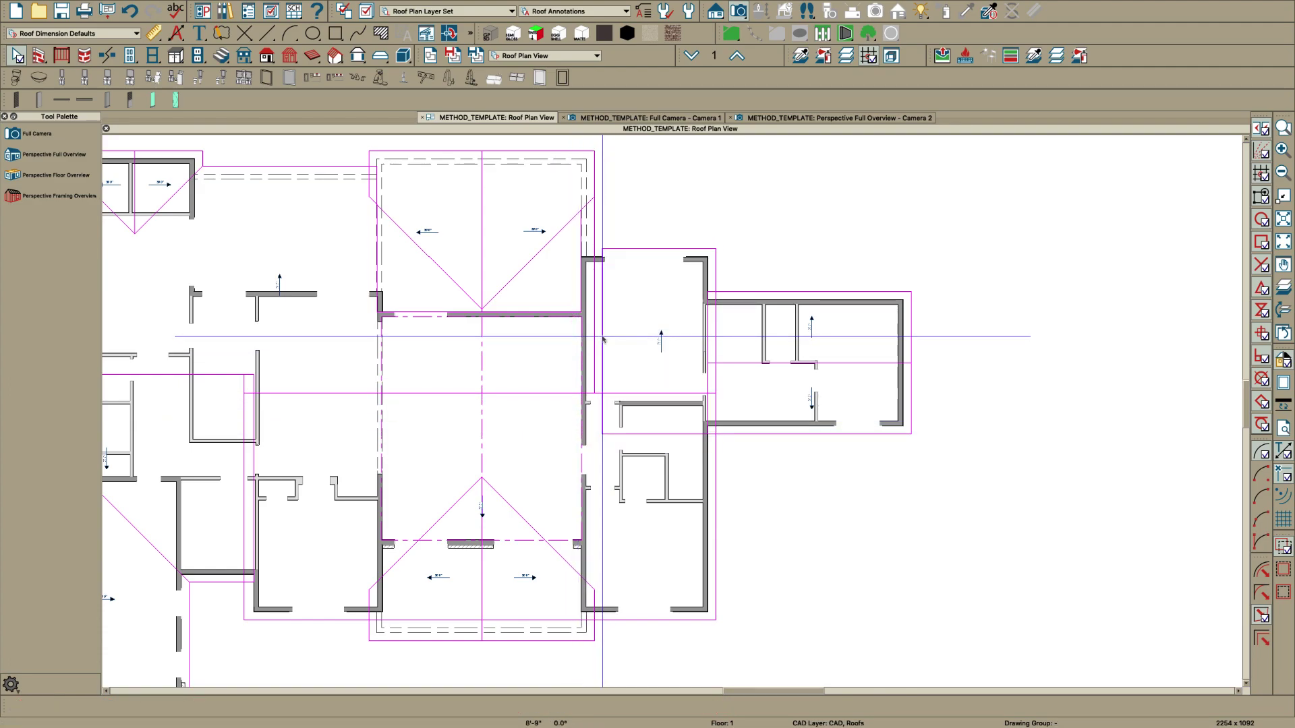
Align the right rear plane's inner side edge with the wall face and pull its ridge edge about 2'-4" back toward the eave
click(602, 339)
scroll(602, 338, up, 2)
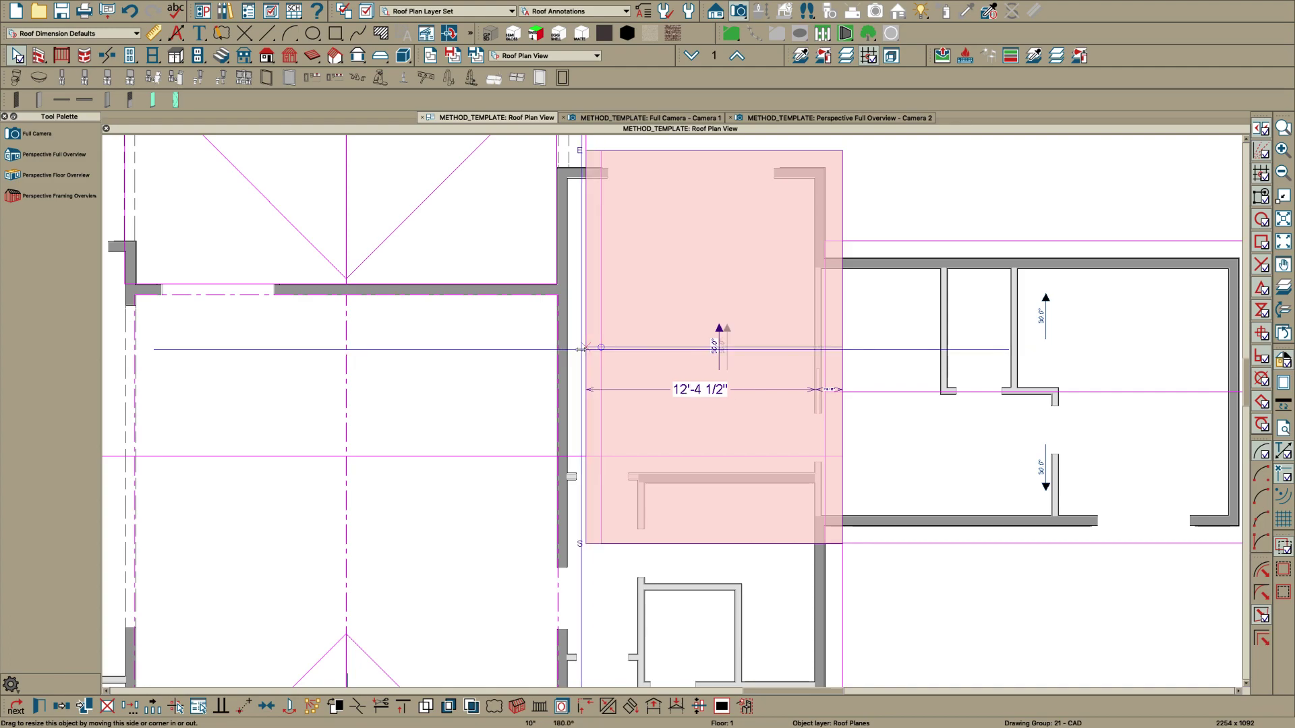
scroll(572, 348, down, 2)
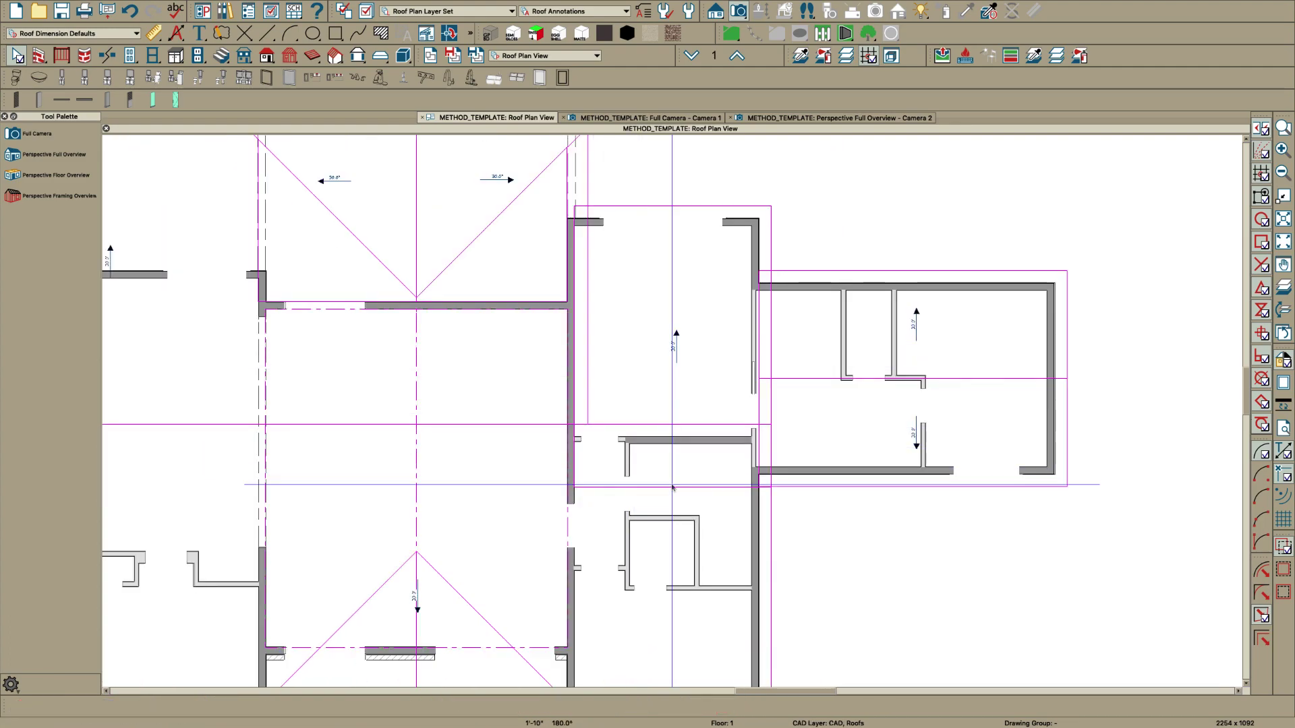
drag(672, 486, 672, 457)
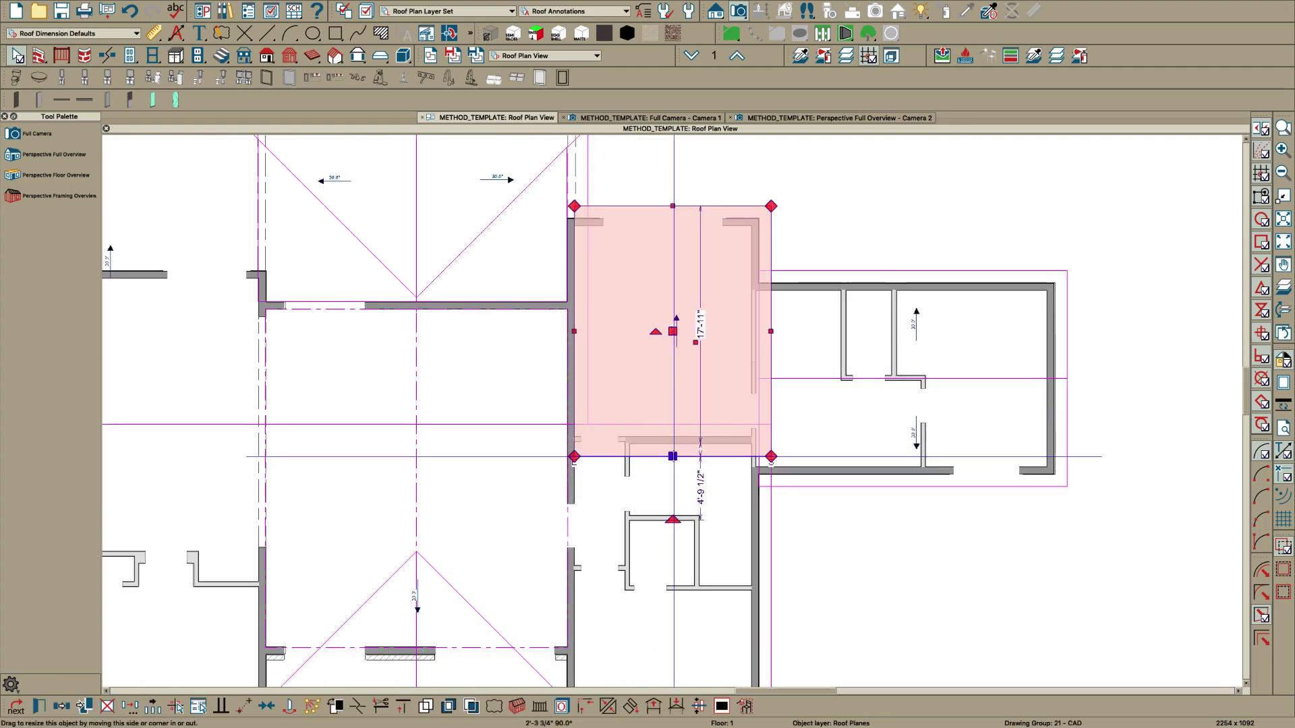
scroll(598, 358, down, 5)
key(Escape)
scroll(598, 465, up, 4)
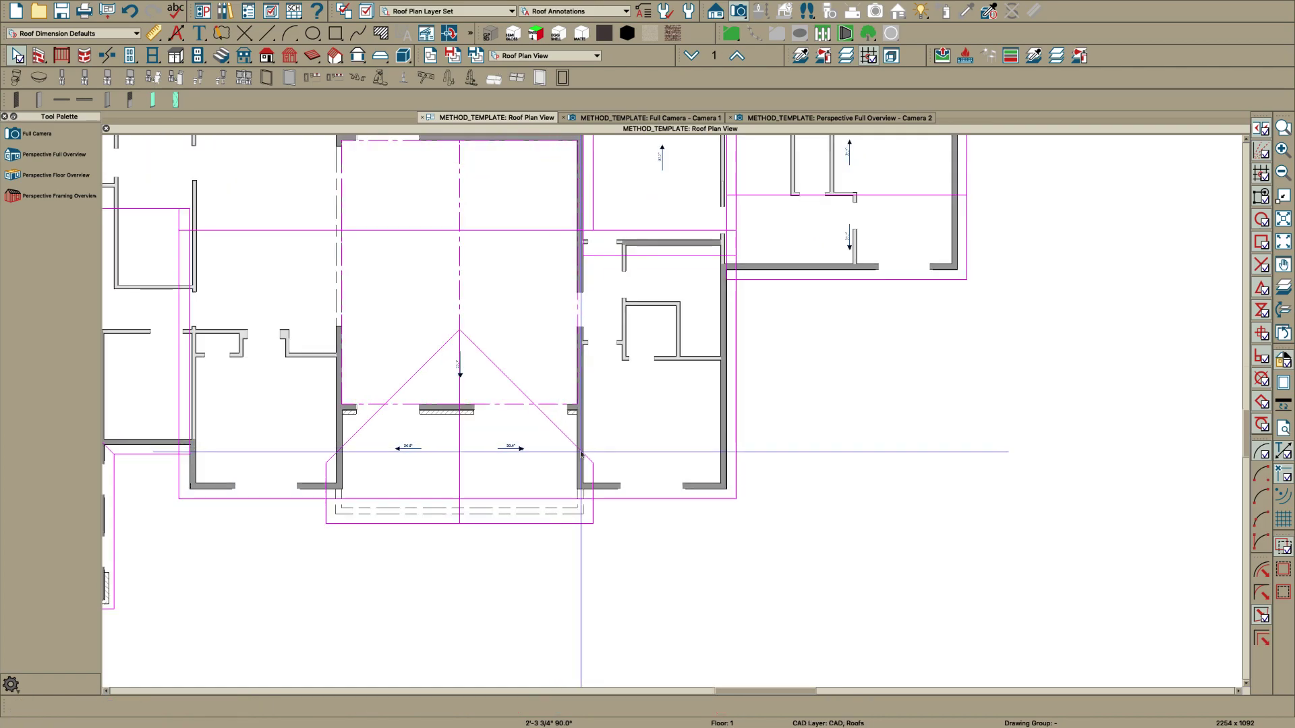
Pull the front roof plane's ridge edge toward the front and join it to the right rear plane's ridge edge
click(670, 501)
scroll(668, 499, down, 1)
scroll(652, 277, up, 2)
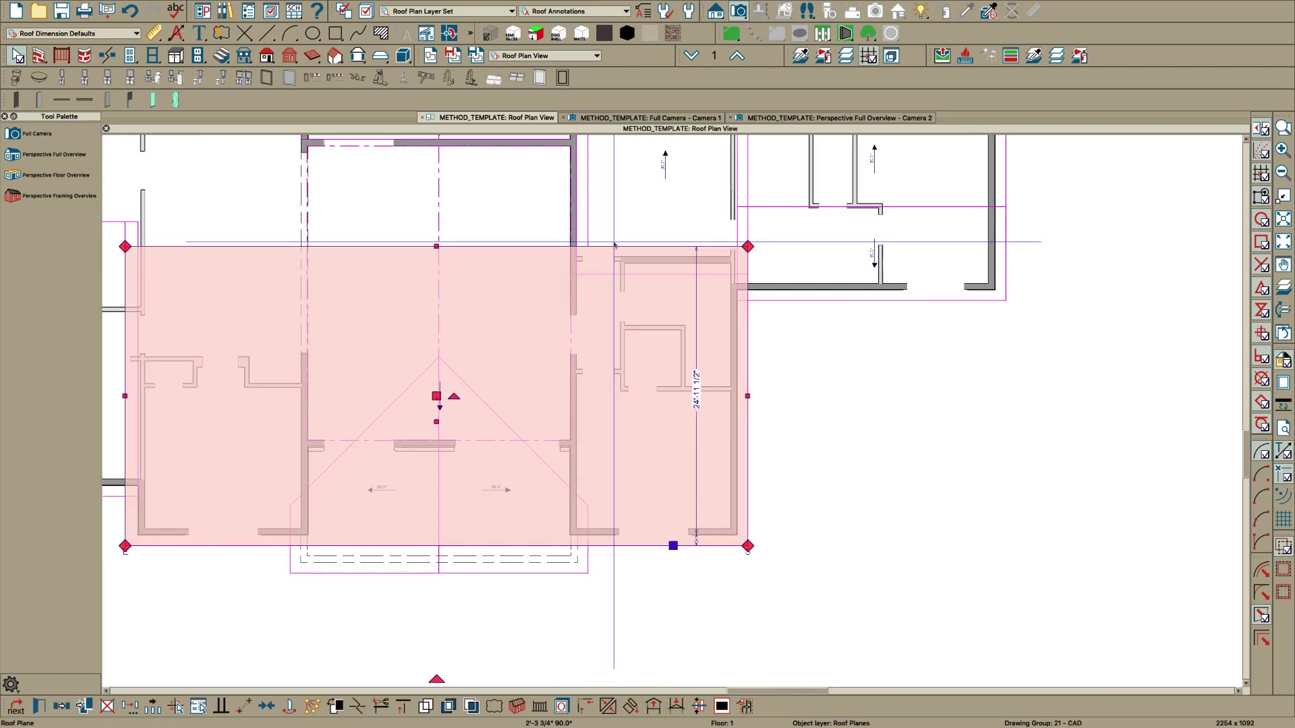
key(Escape)
click(611, 247)
drag(608, 247, 606, 304)
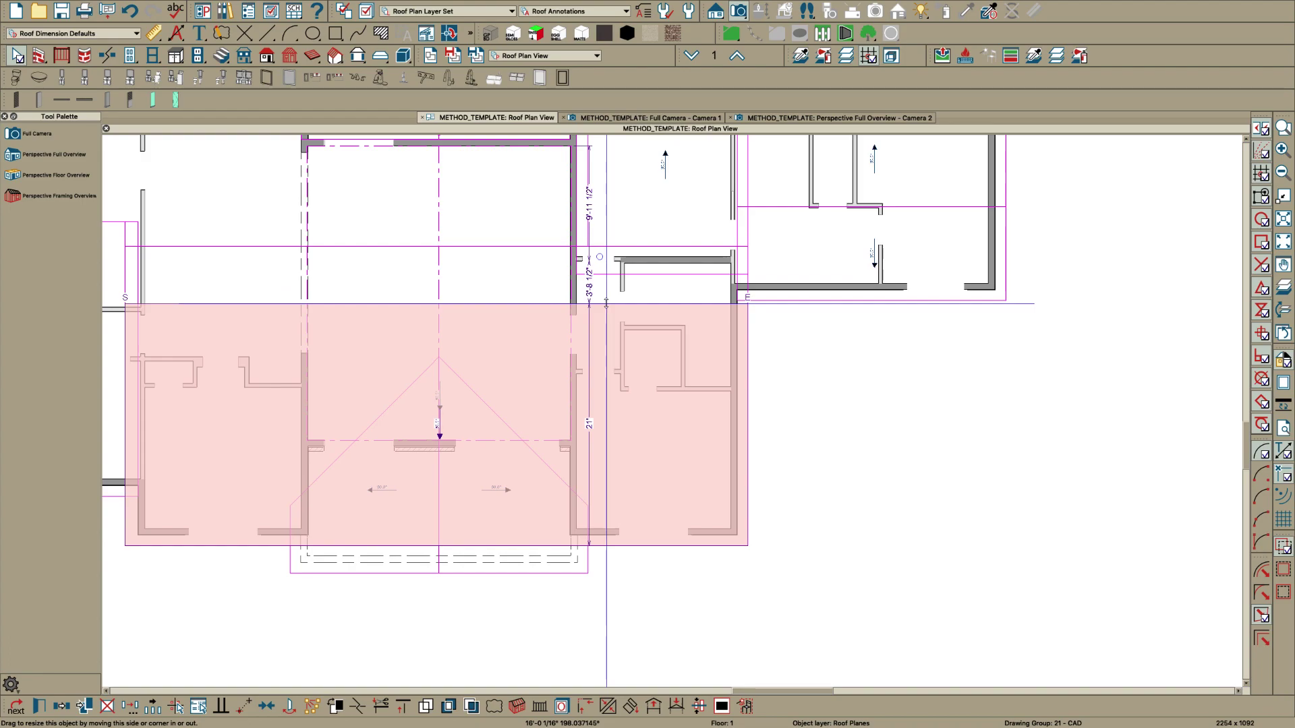
shift+click(624, 276)
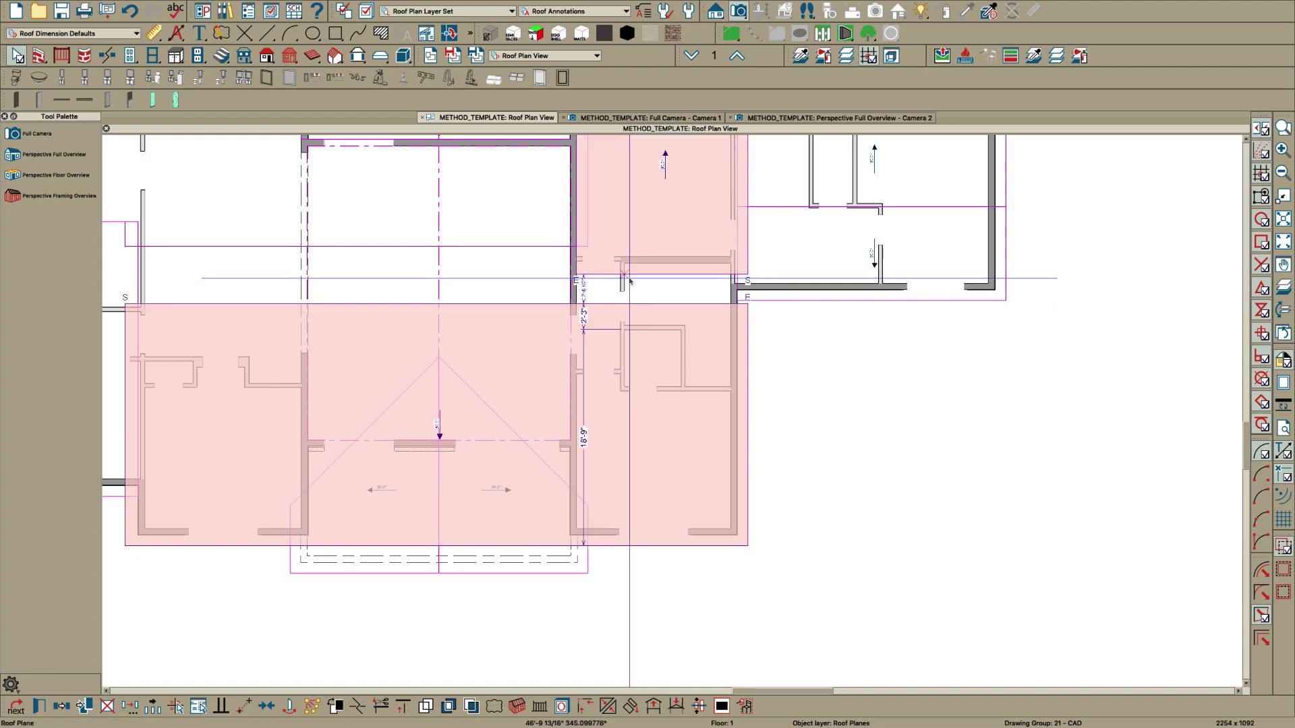
click(631, 276)
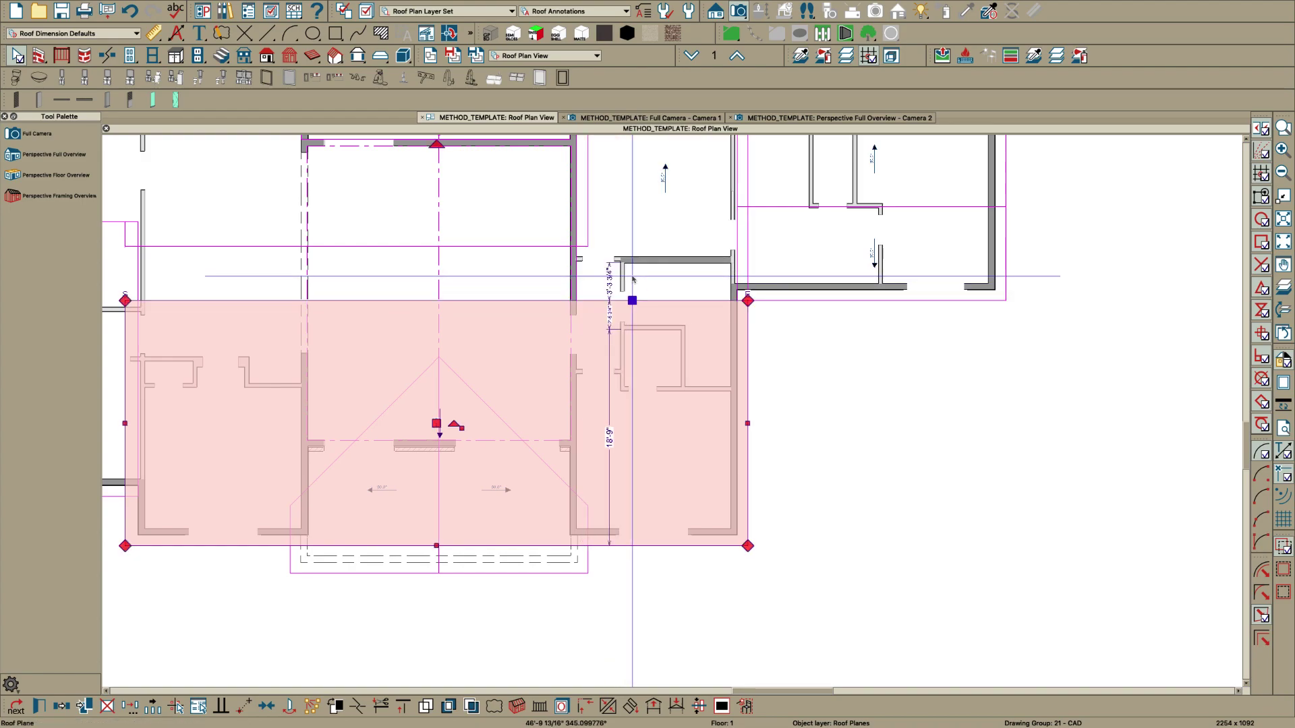
Break the front plane's ridge edge, pull the inner section about 4'-9" back to the main ridge, and align the jog with the rear plane's side edge
click(526, 300)
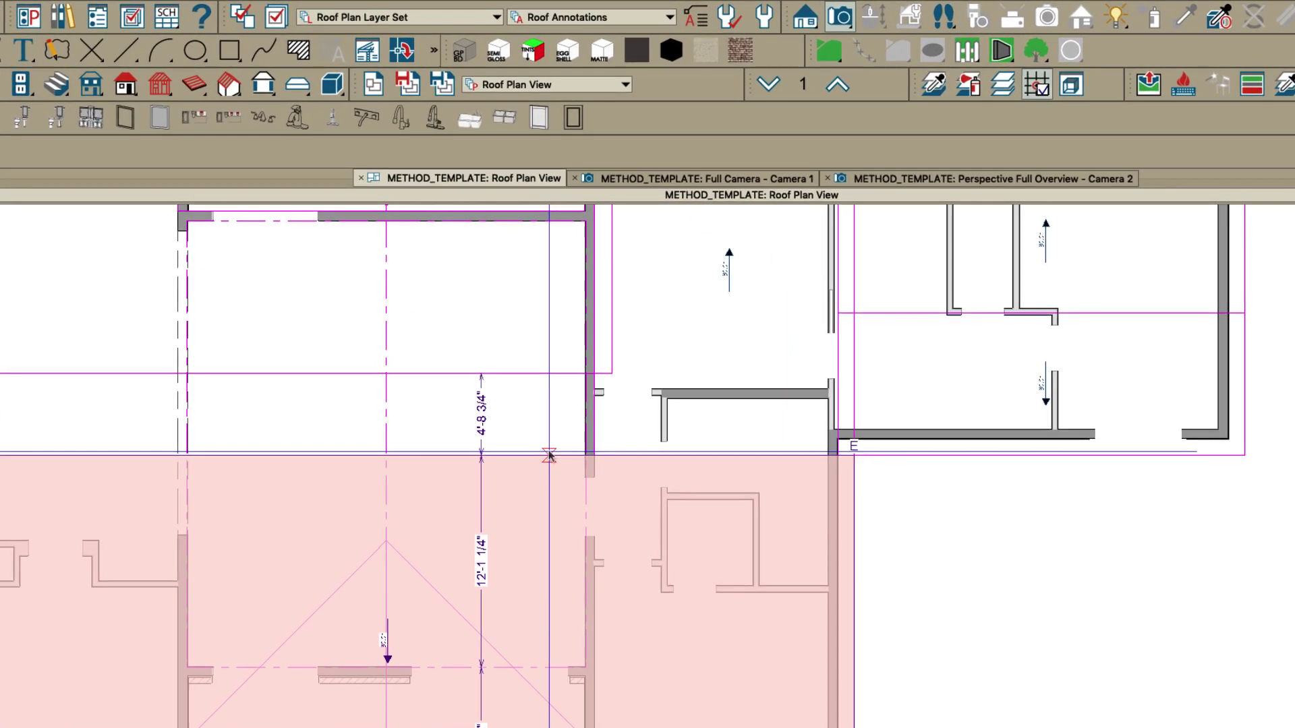
drag(520, 454, 504, 373)
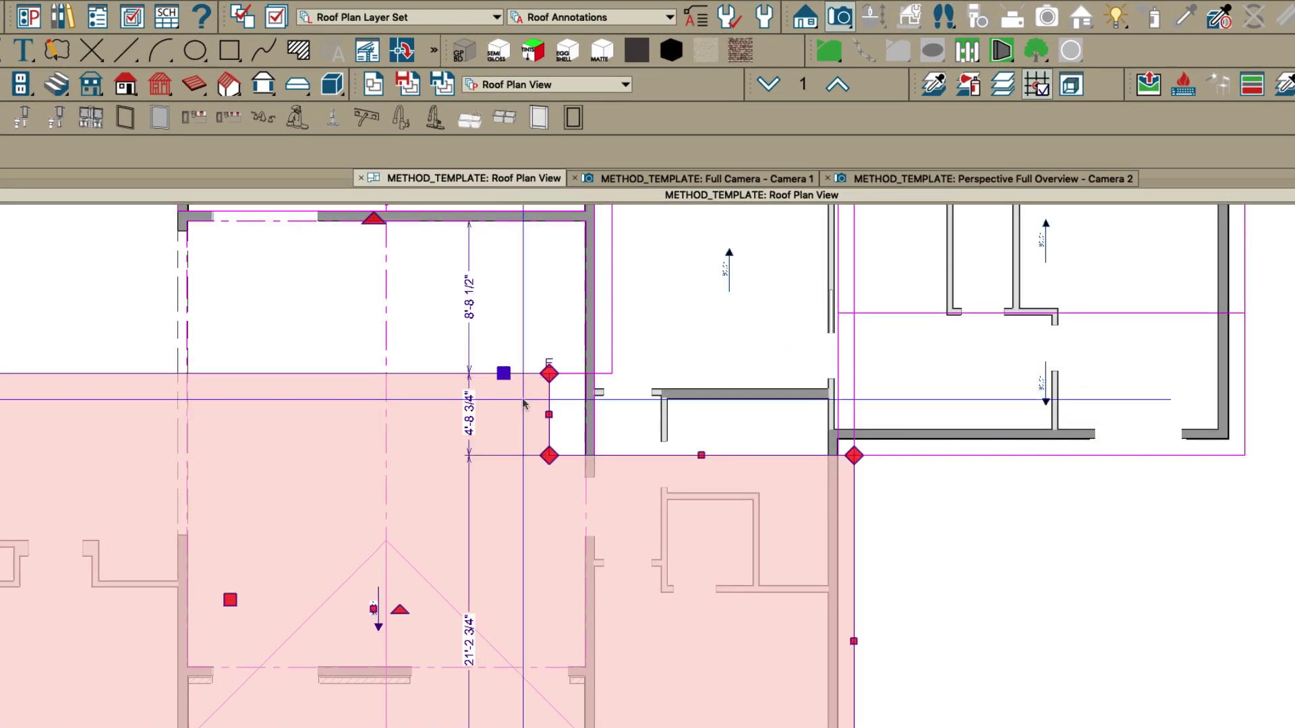
scroll(549, 419, up, 3)
drag(569, 407, 713, 407)
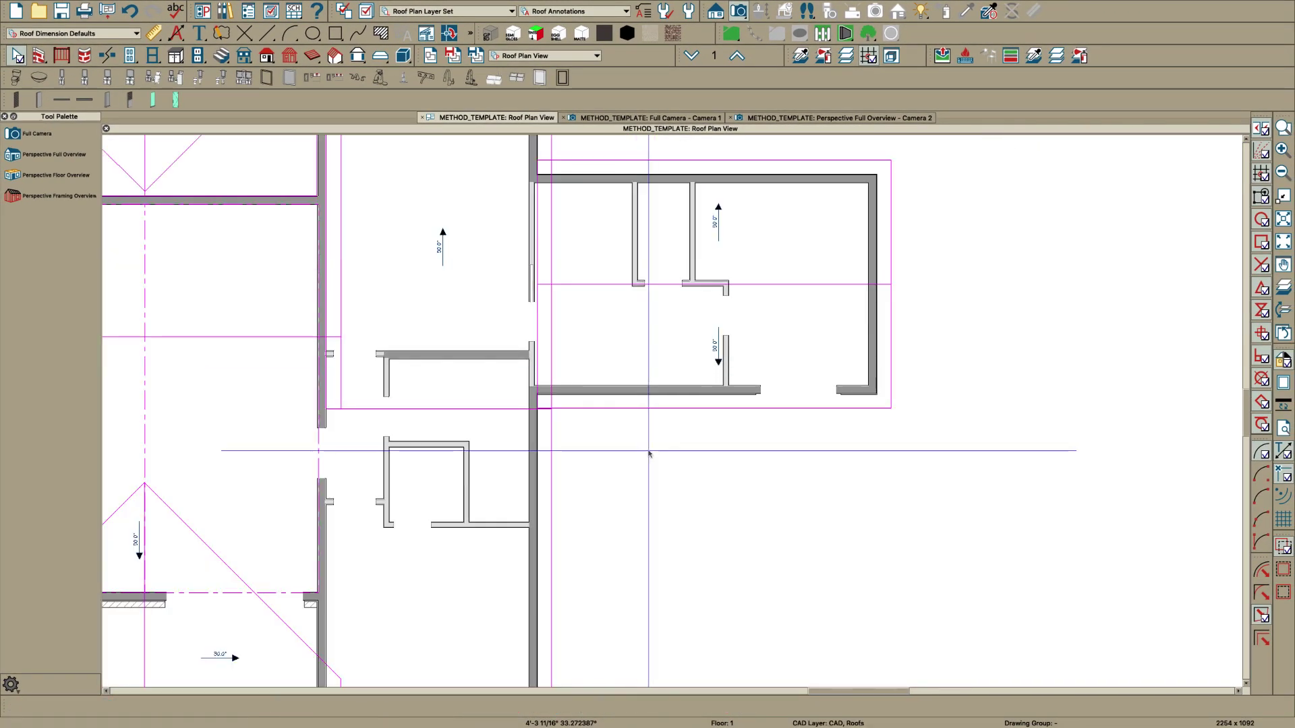
Examine the attic wall at the rear porch and the front porch gable in the perspective full overview
scroll(680, 507, down, 3)
scroll(594, 303, up, 1)
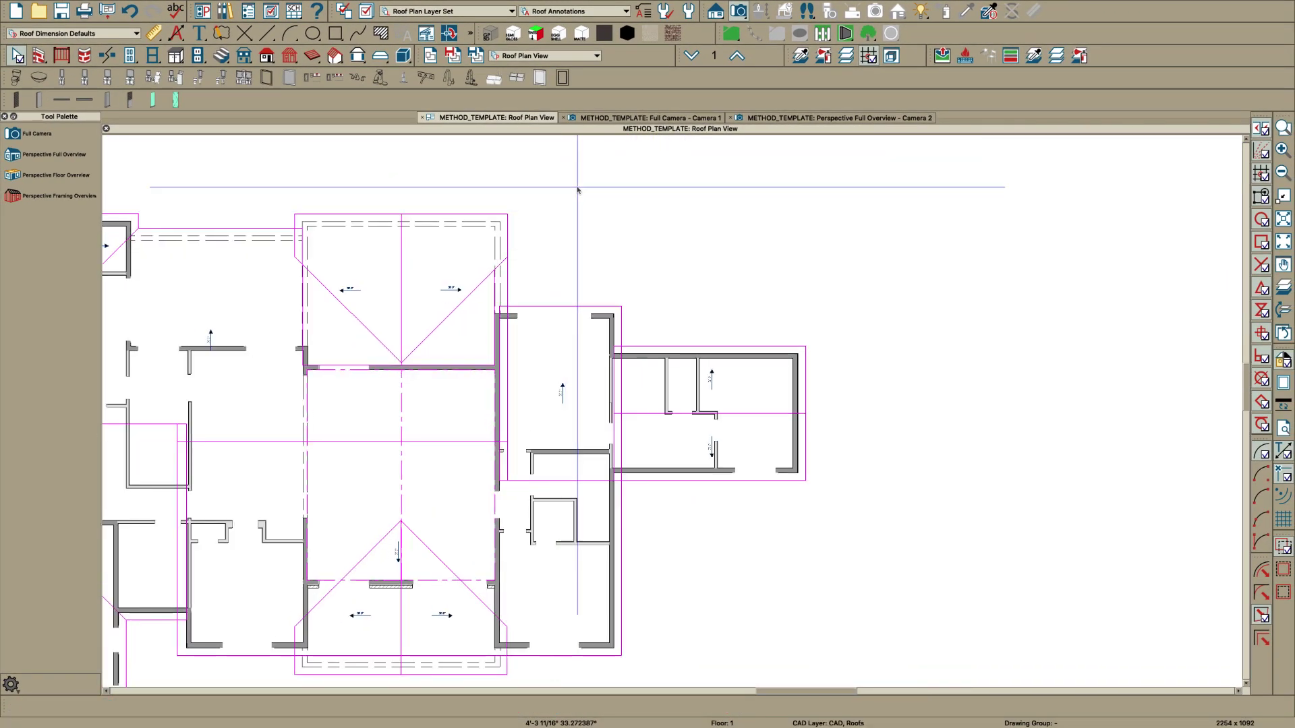
click(766, 117)
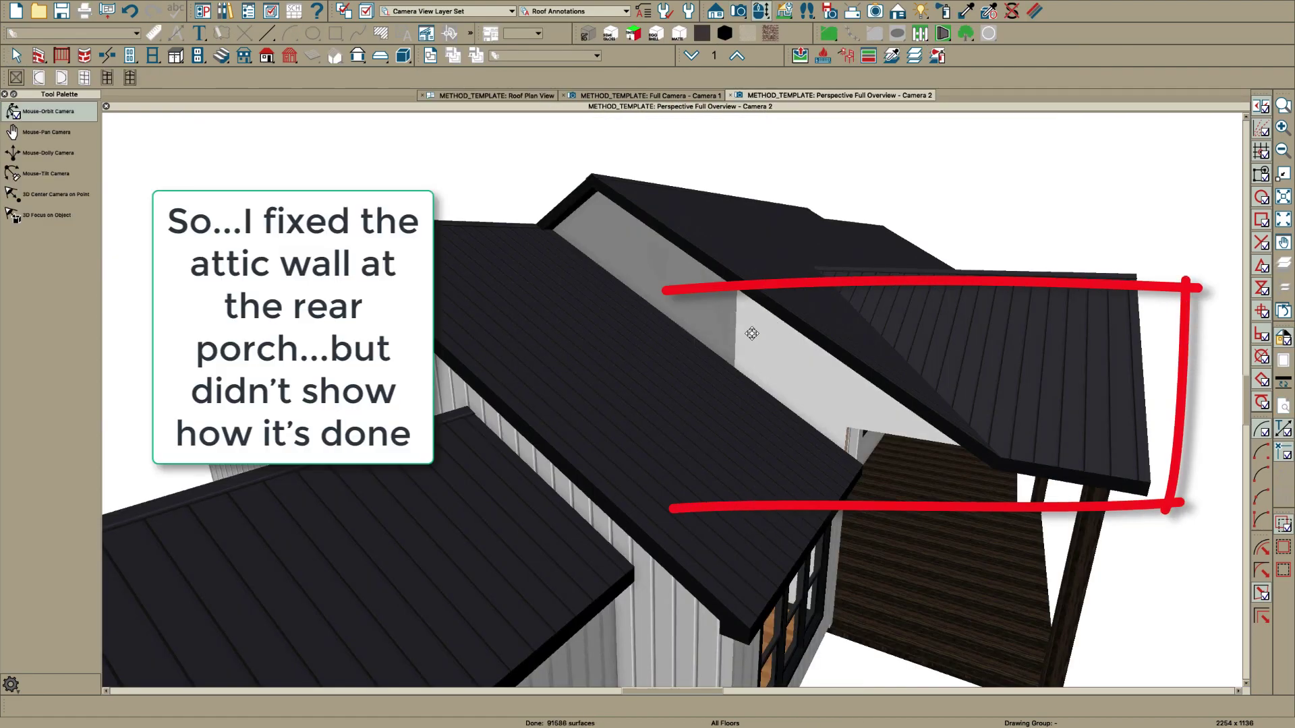
drag(779, 363, 1017, 379)
scroll(1017, 379, down, 5)
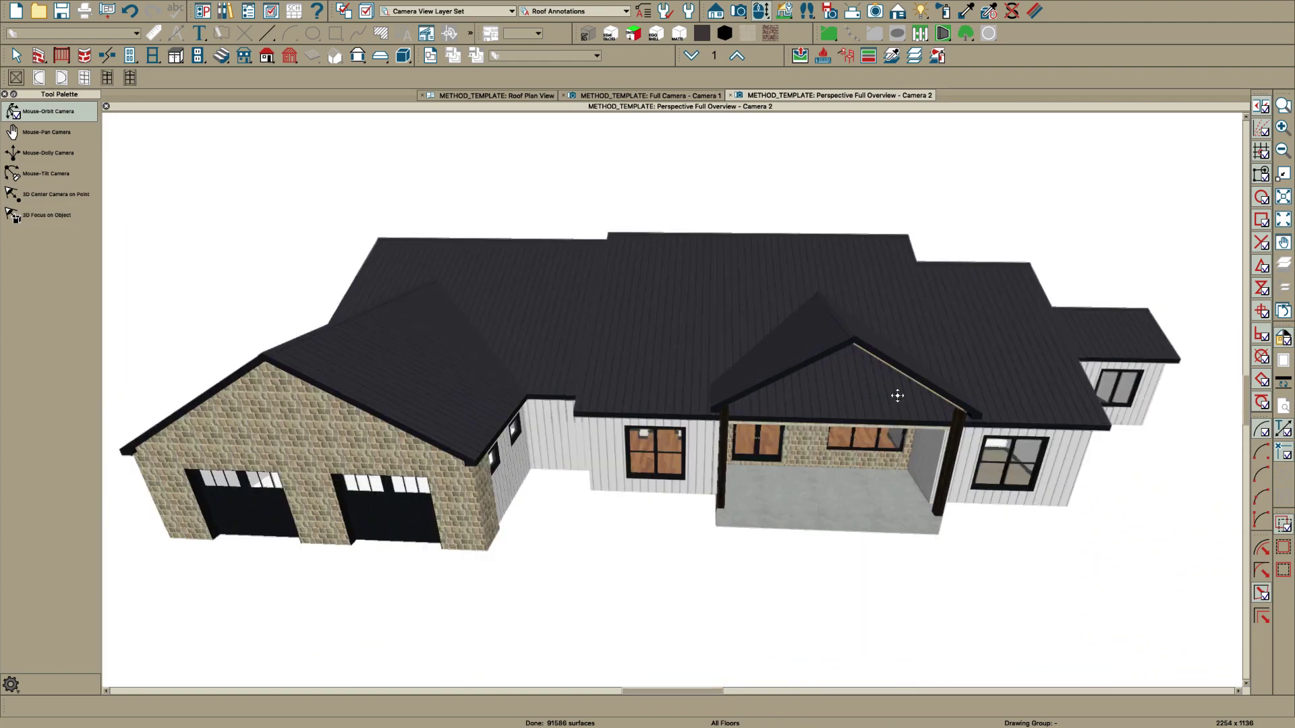
mouse_move(843, 393)
mouse_down()
mouse_move(847, 378)
mouse_move(962, 375)
mouse_move(830, 377)
mouse_up()
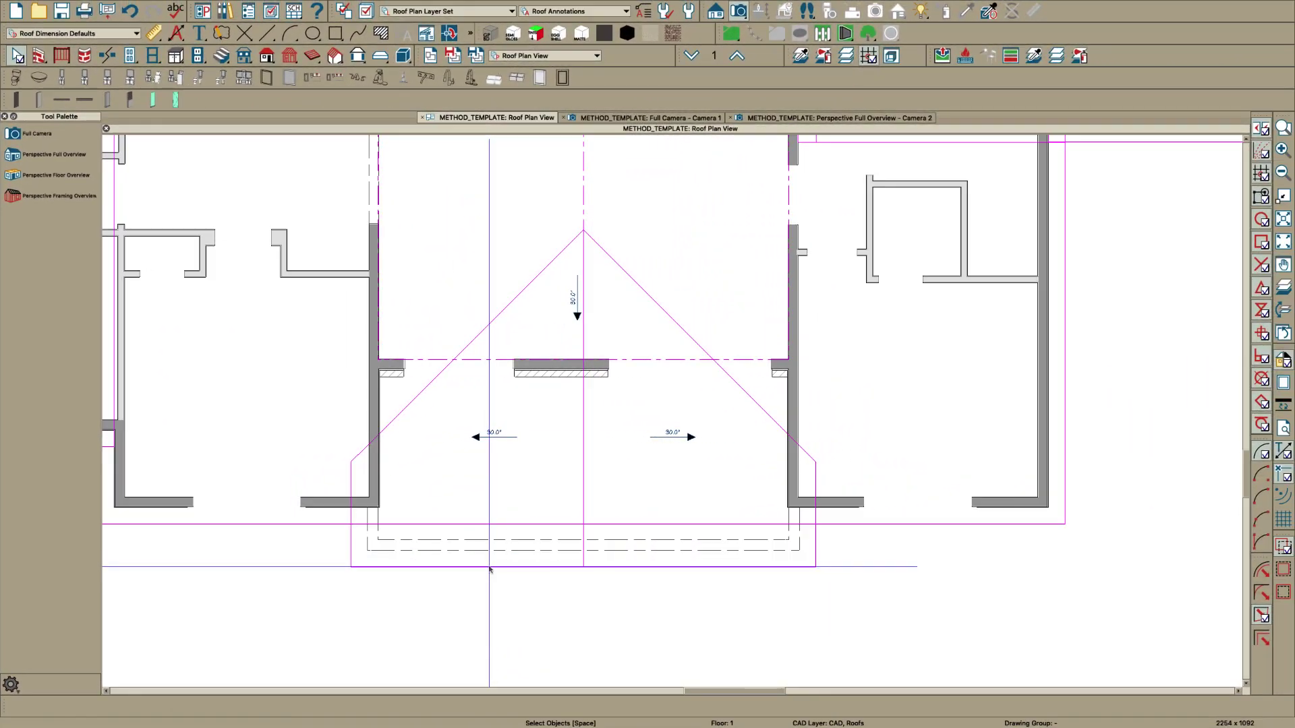
Square off the left front porch gable plane in the roof plan and extend its rear edge to the stone face of the porch wall
click(533, 388)
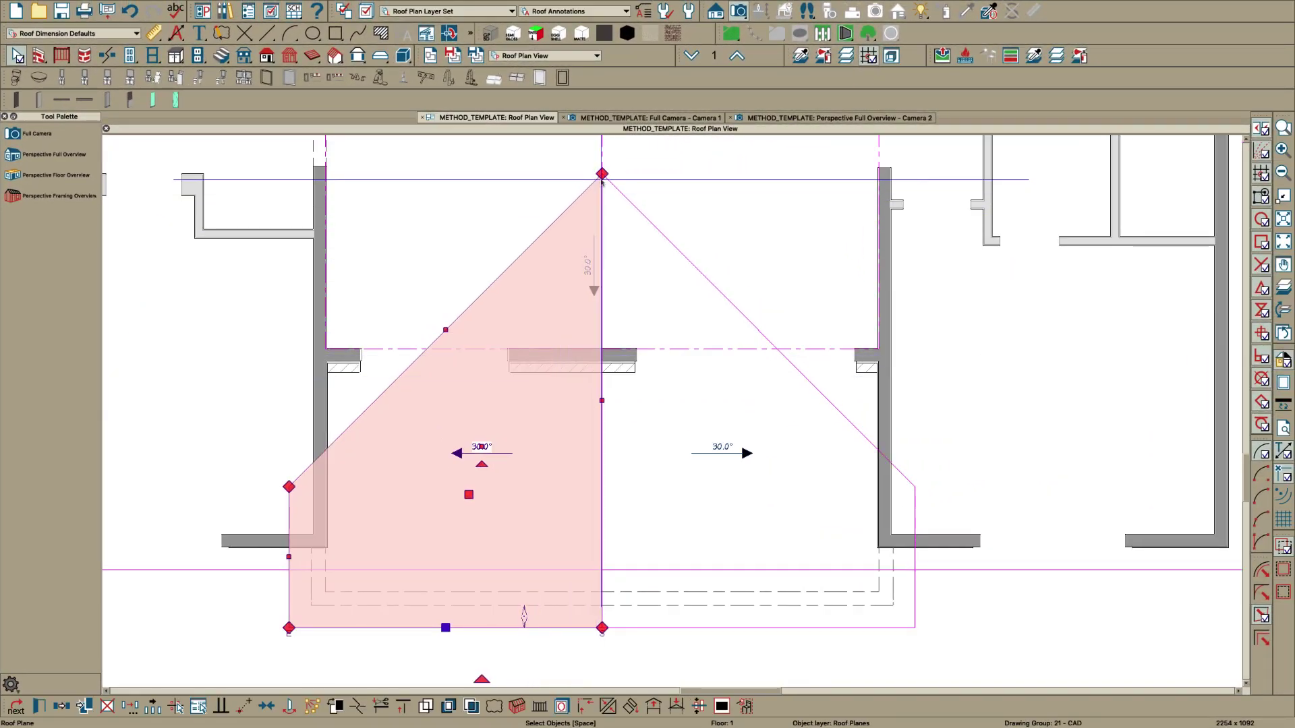
drag(600, 175, 602, 427)
drag(288, 486, 289, 427)
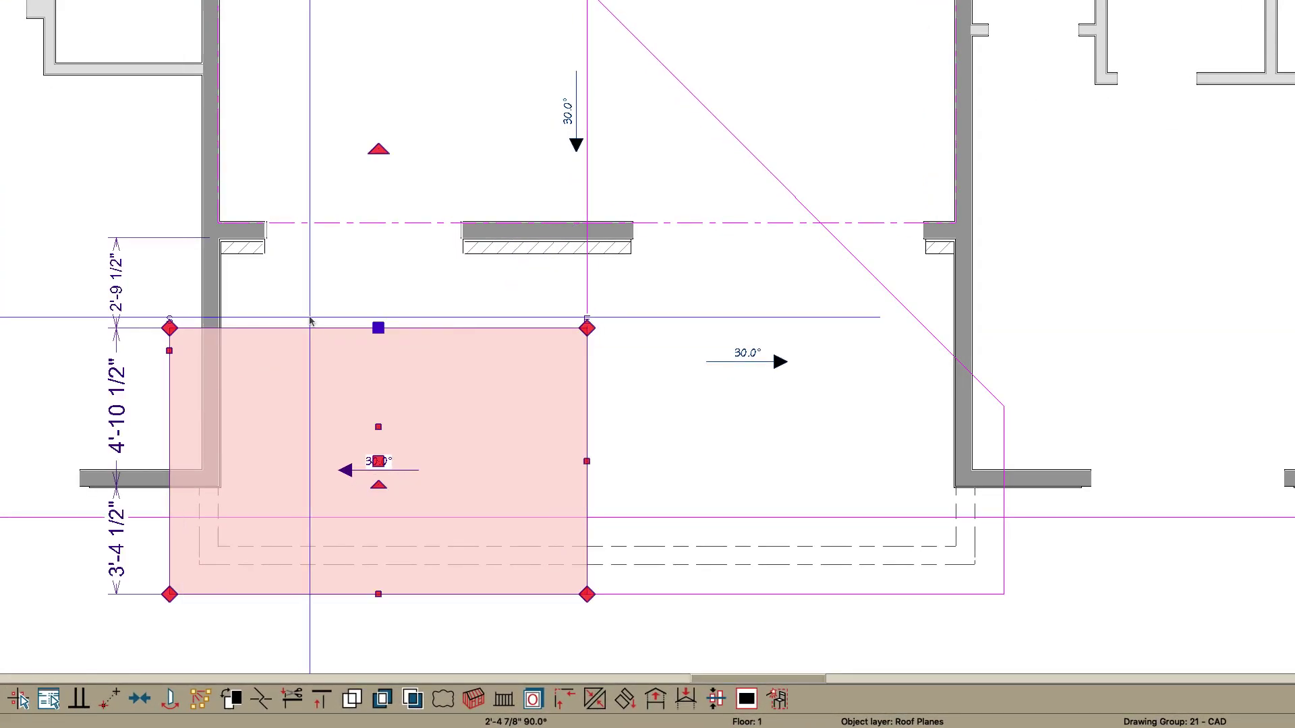
key(Escape)
click(313, 326)
drag(313, 326, 244, 251)
key(Escape)
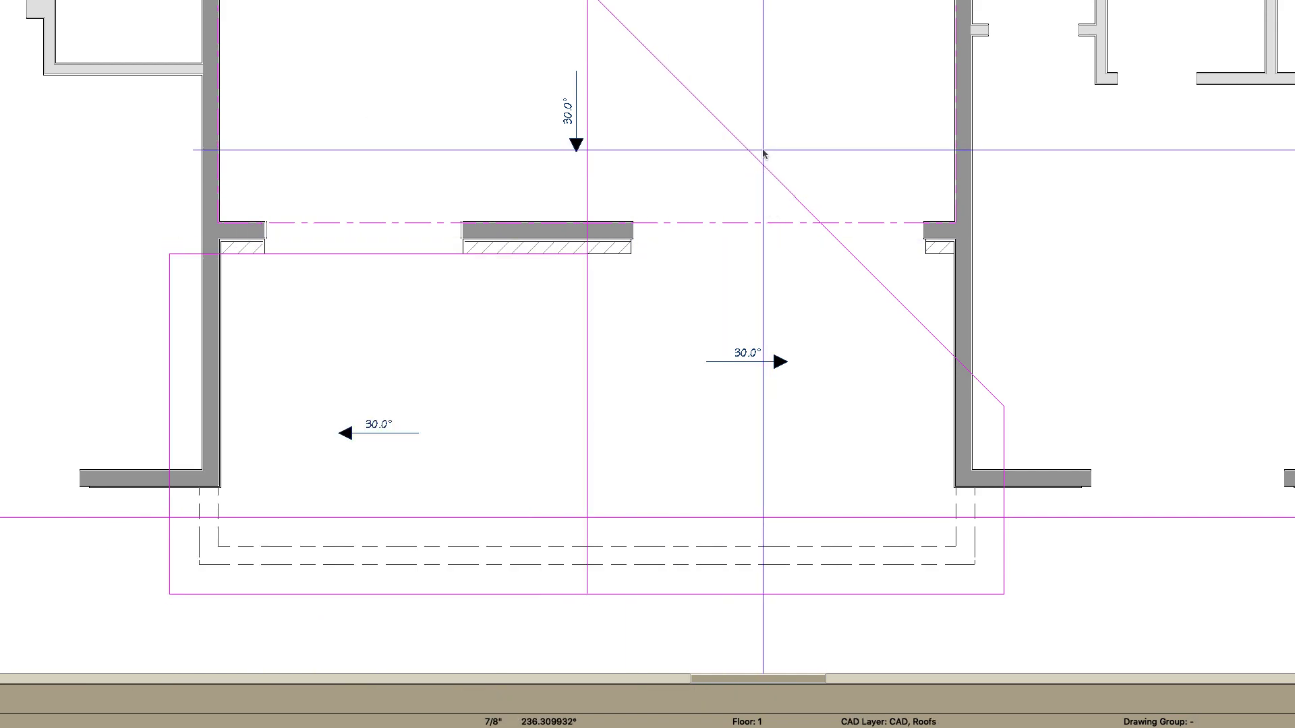
Delete the right front porch gable plane and replace it with a copy of the left plane reflected about the ridge
click(763, 154)
key(Delete)
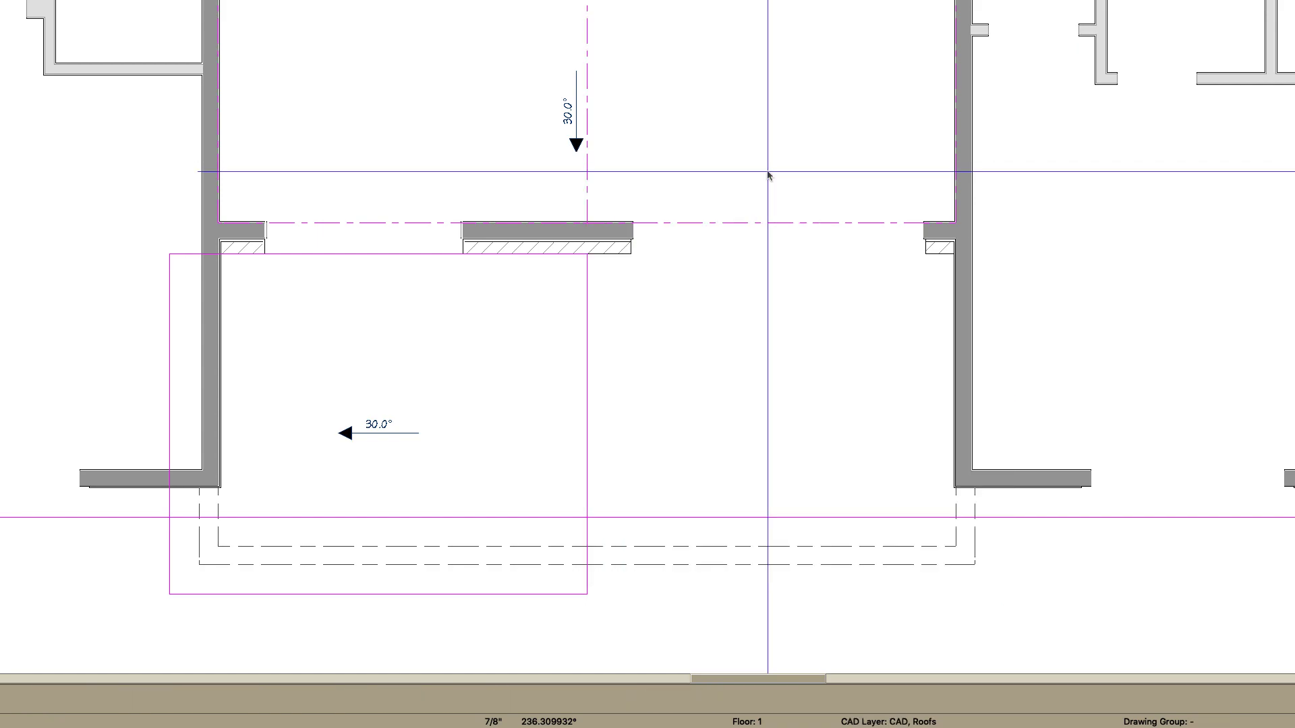
click(589, 396)
key(r)
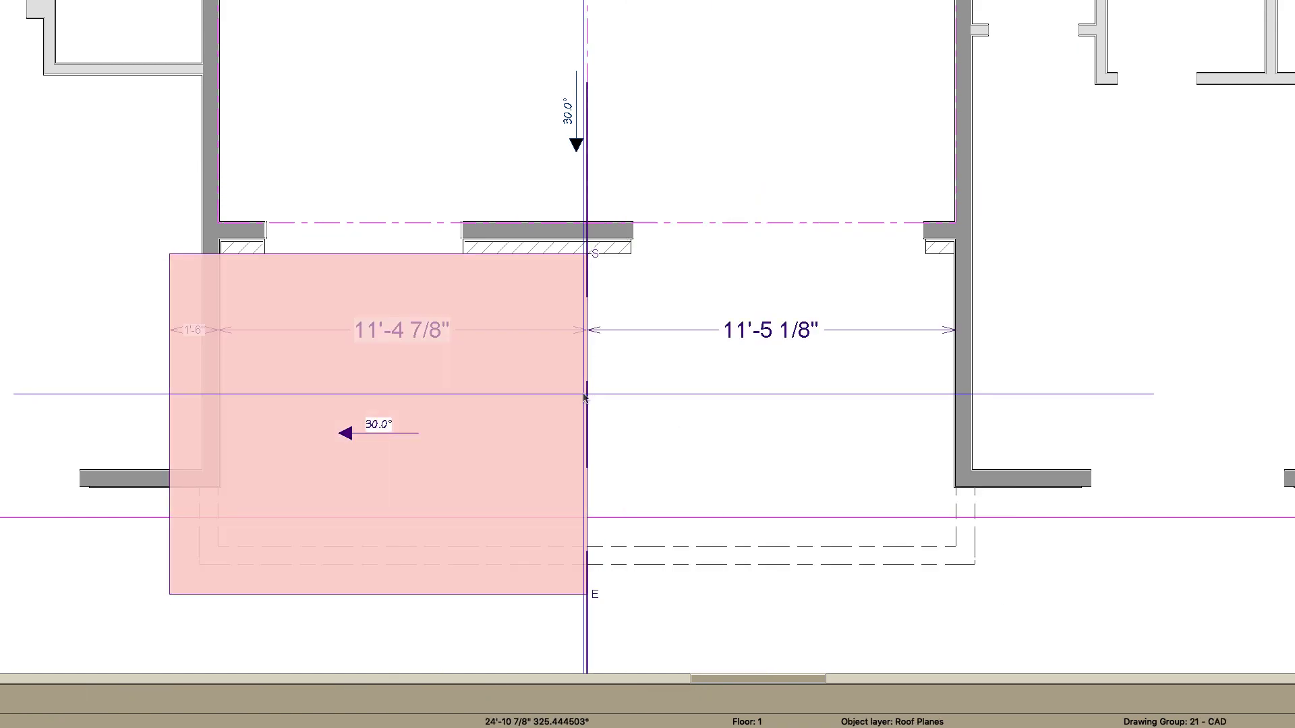
click(584, 398)
key(Escape)
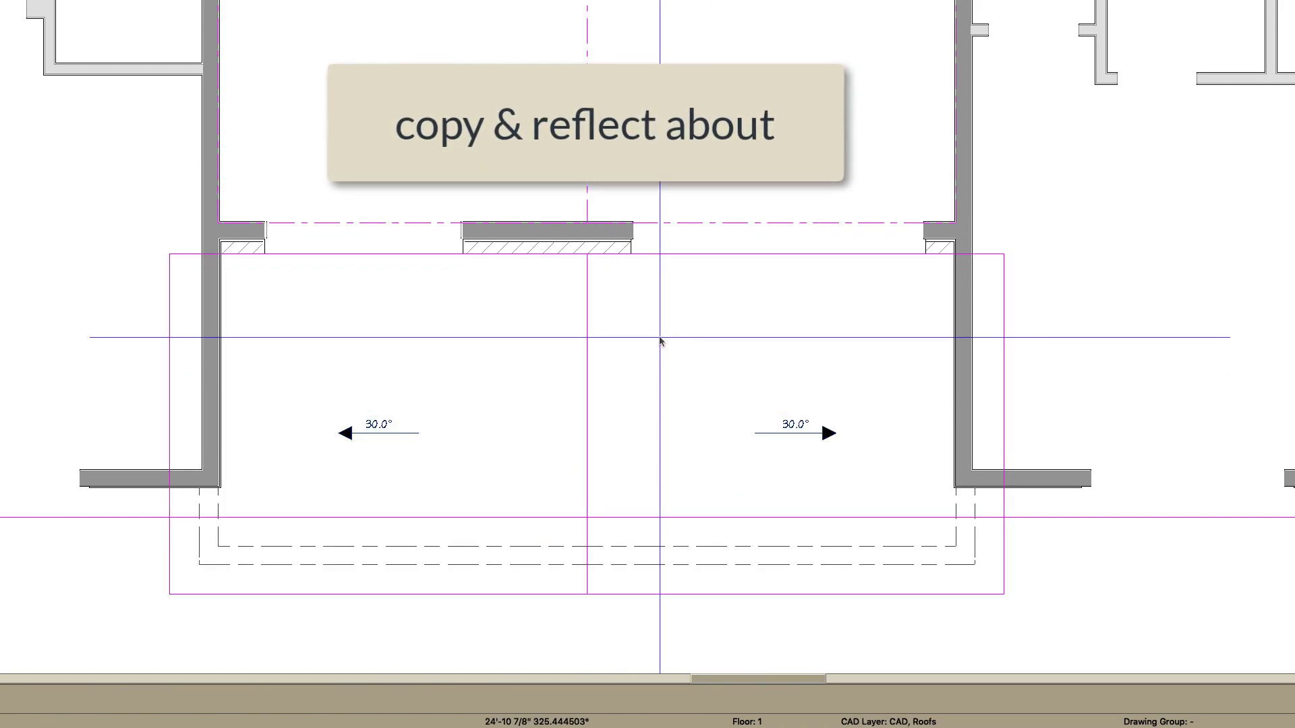
Break the front main plane's eave at both porch gable sides and the gable ridge, and pull the middle point back into a V-shaped cutout
click(355, 222)
scroll(565, 227, down, 2)
click(476, 425)
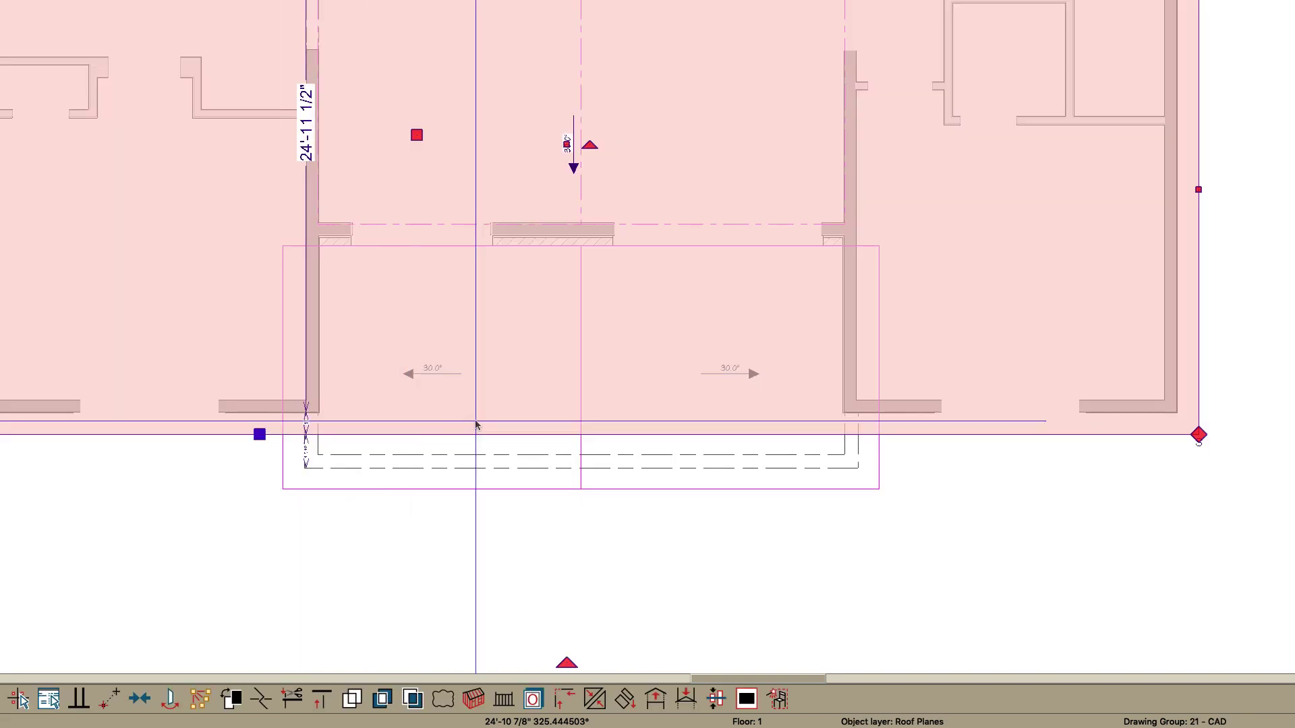
click(905, 474)
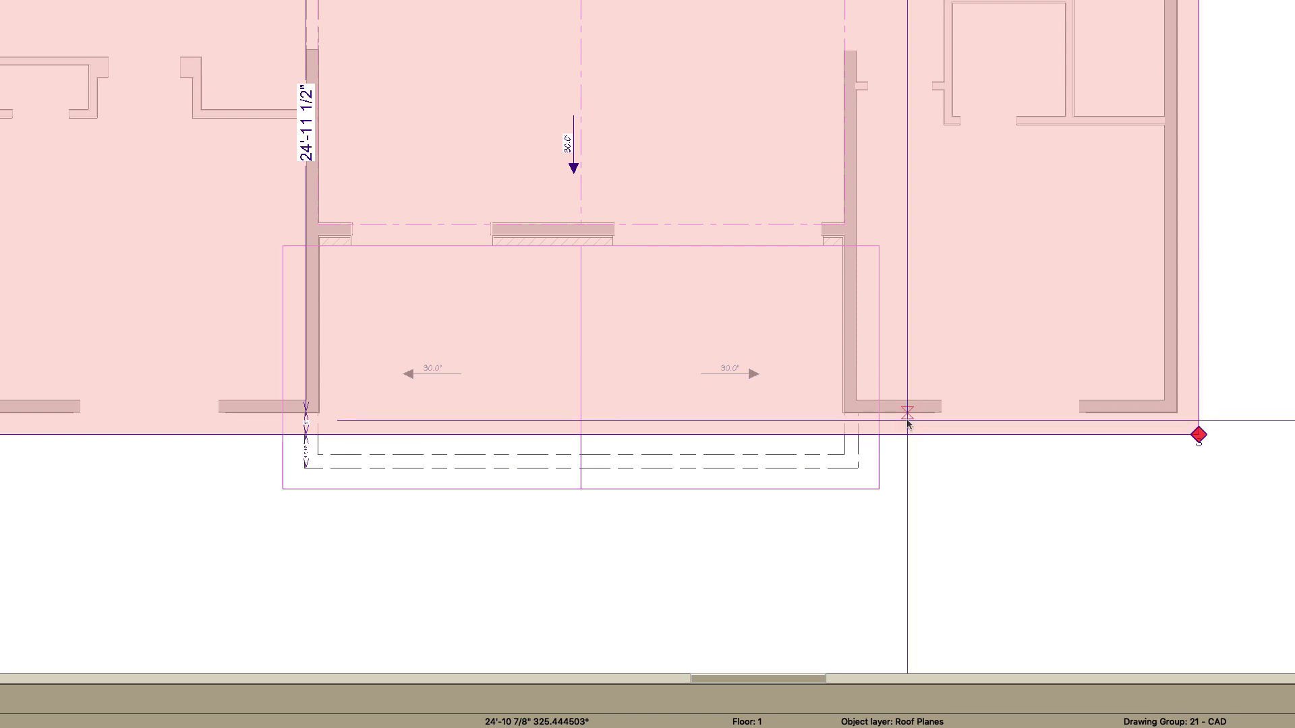
click(886, 435)
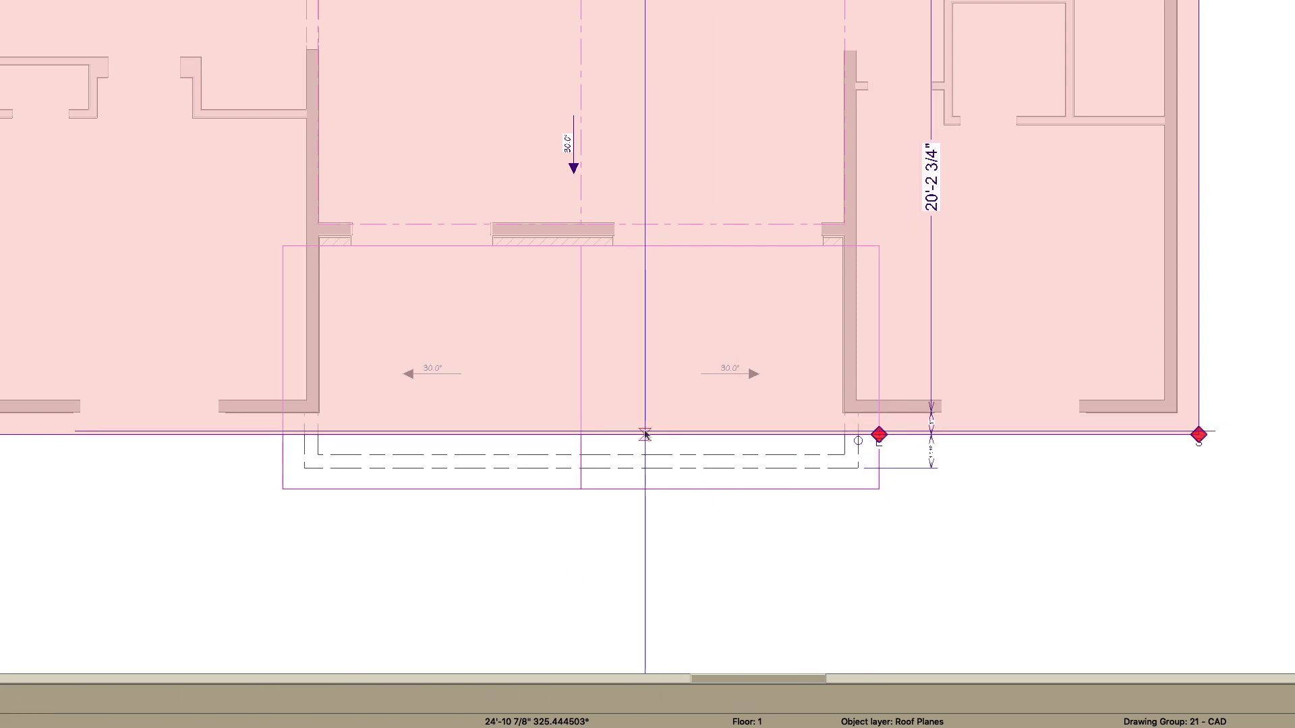
click(581, 436)
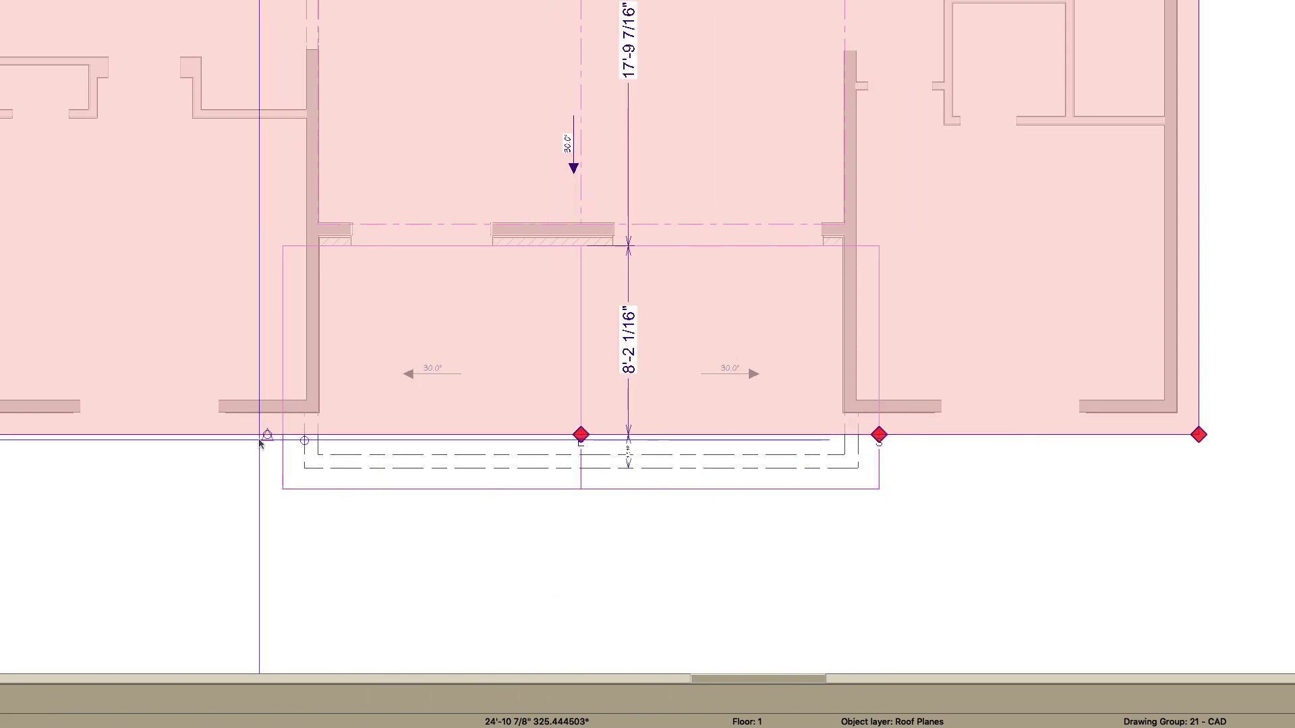
click(285, 435)
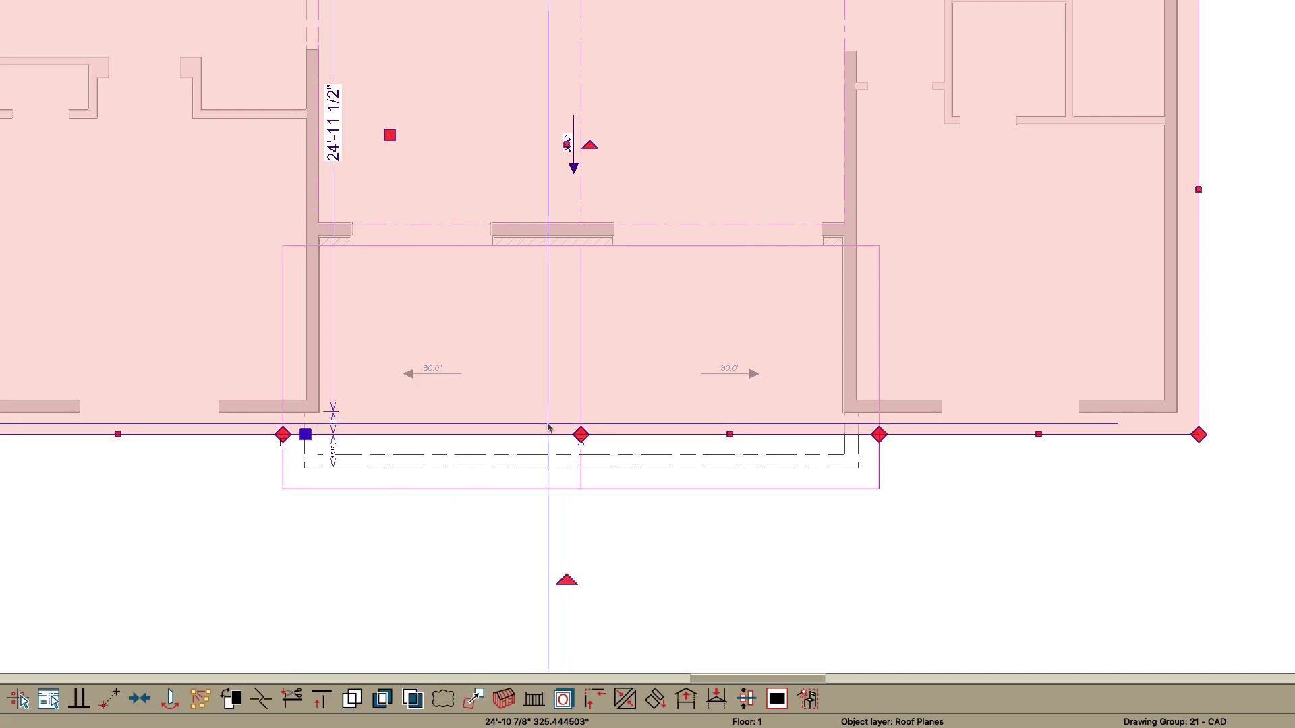
drag(582, 434, 584, 41)
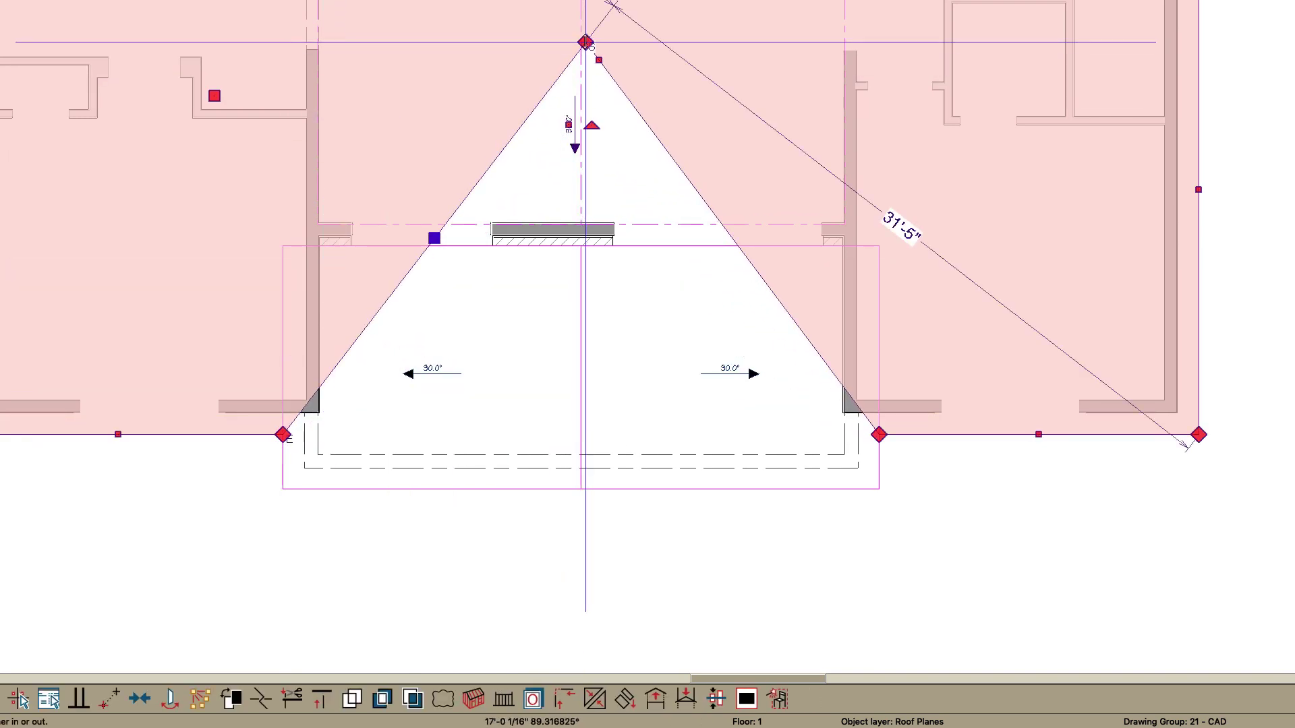
key(Escape)
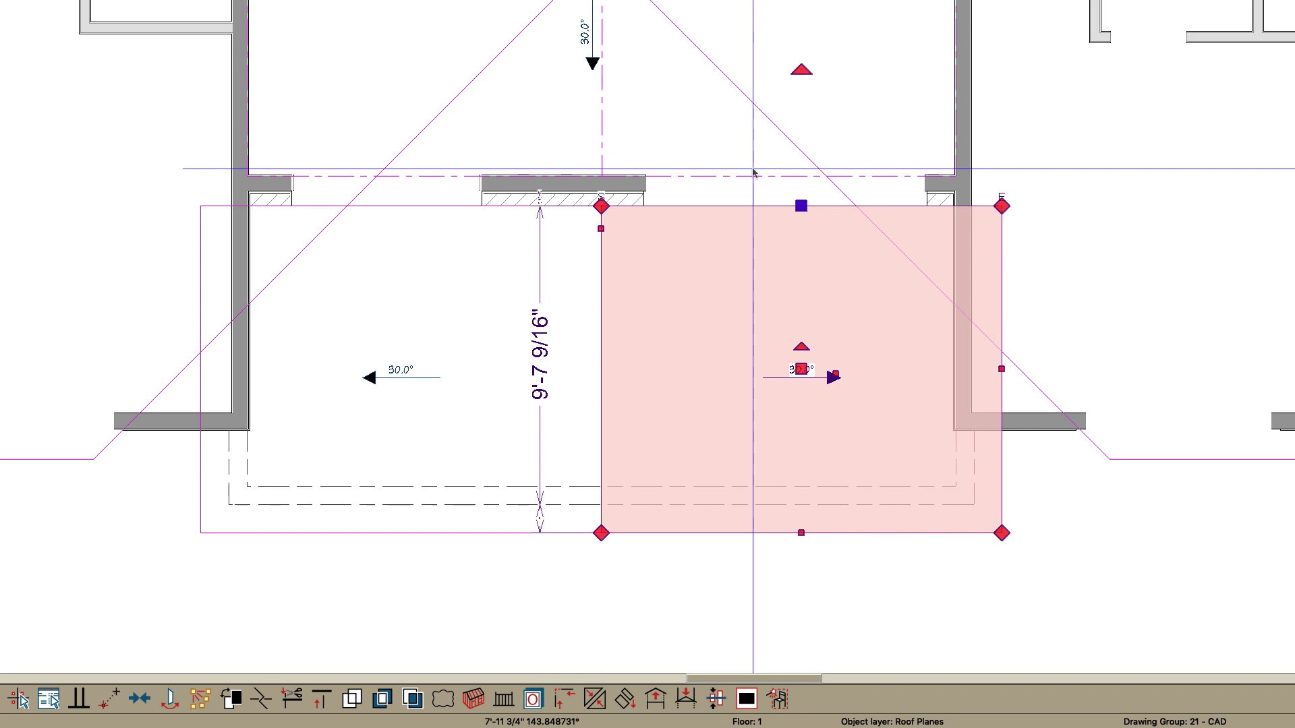
Break the right porch gable plane's rear edge at the valley crossing and join its inner section to the main plane's right valley edge
click(871, 167)
drag(855, 209, 854, 208)
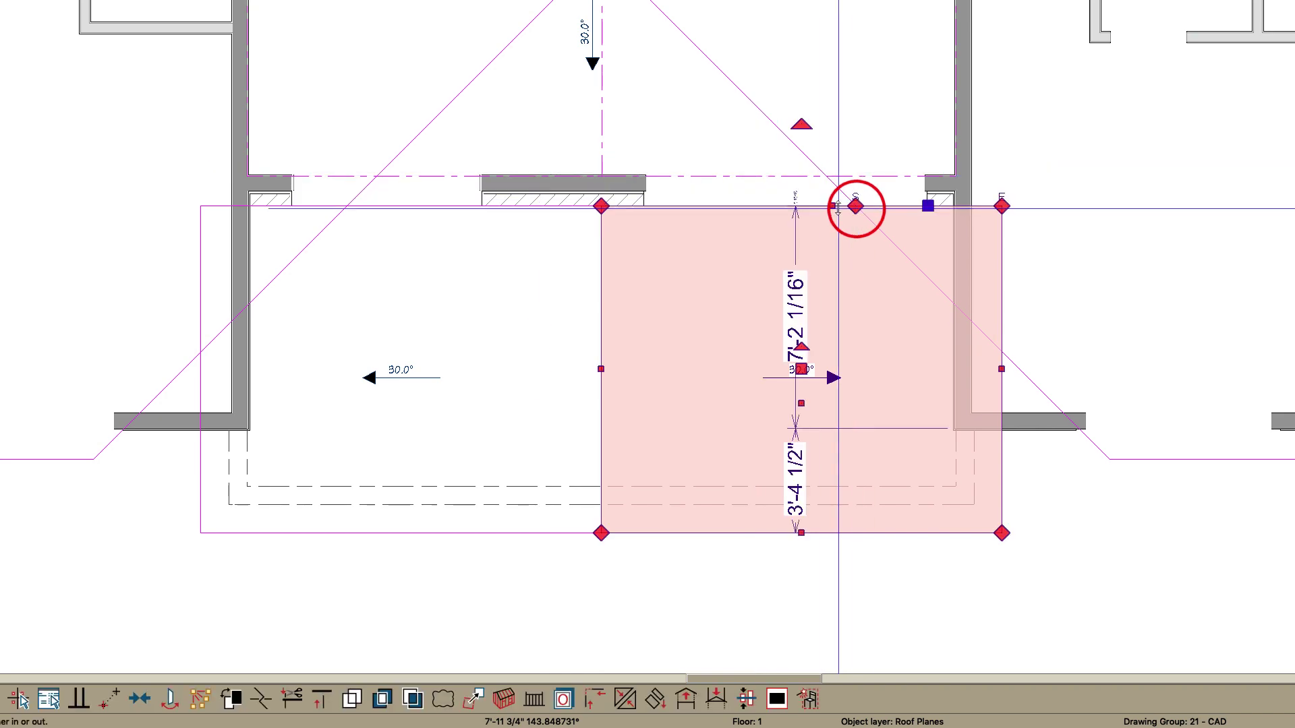
key(2)
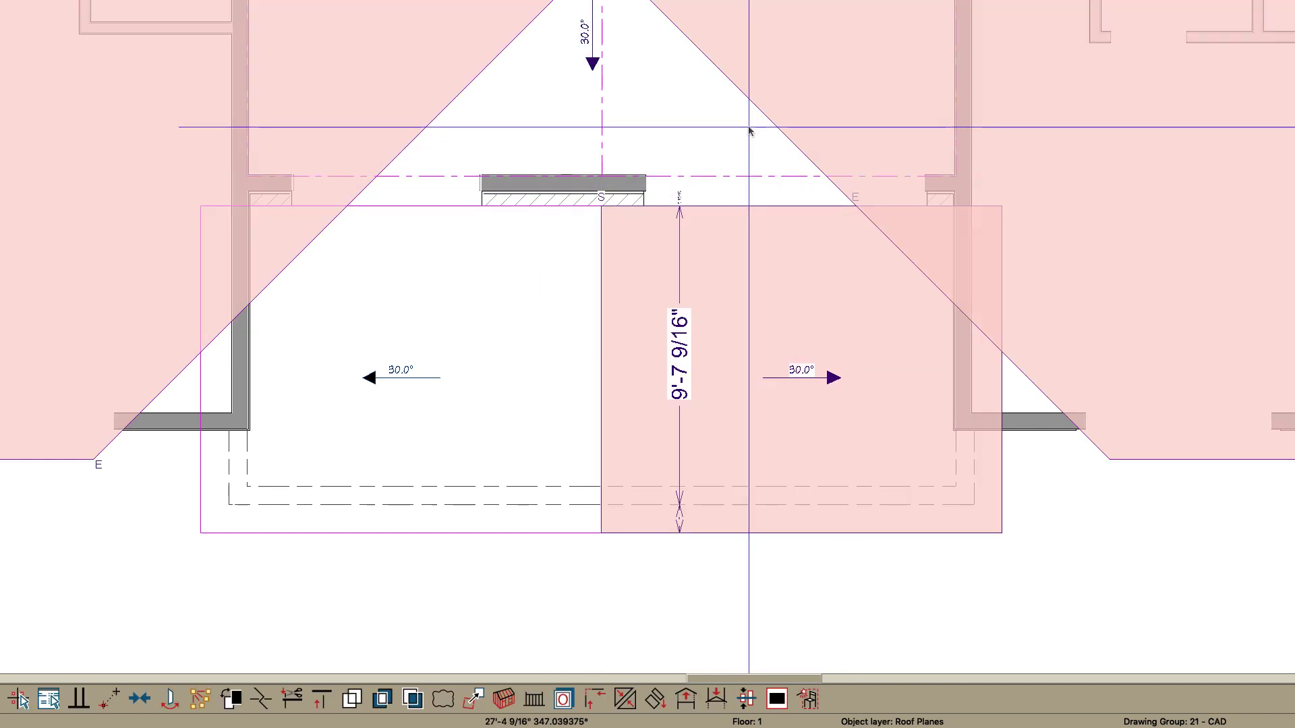
drag(756, 112, 758, 110)
click(537, 217)
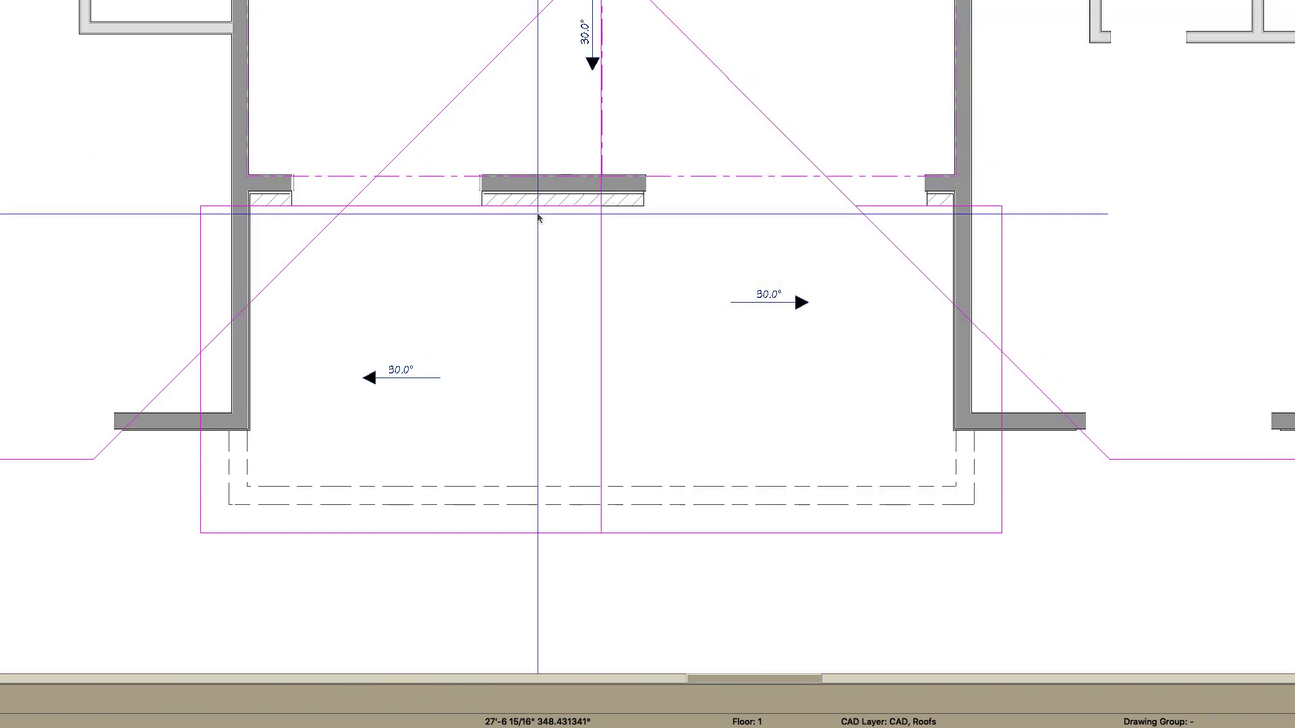
Break the left porch gable plane's rear edge at the valley crossing and join its inner section to the main plane's left valley edge
click(454, 204)
drag(454, 203, 348, 206)
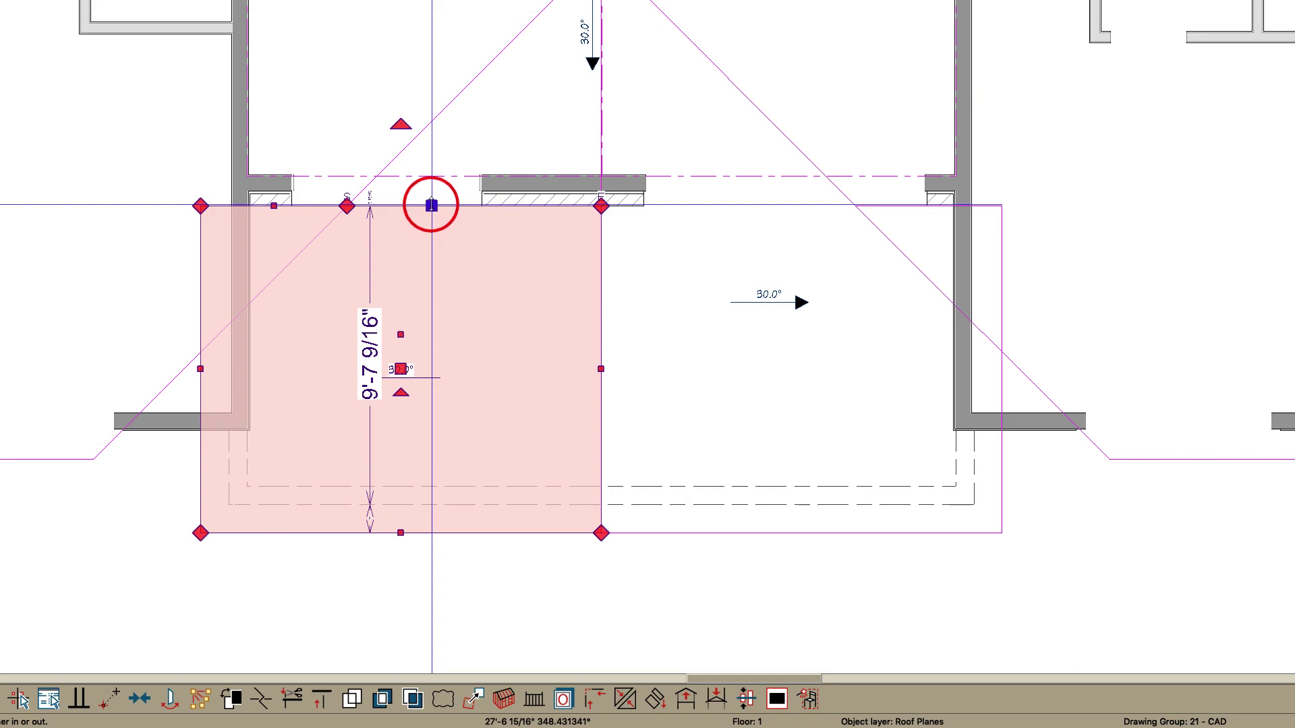
drag(431, 205, 456, 100)
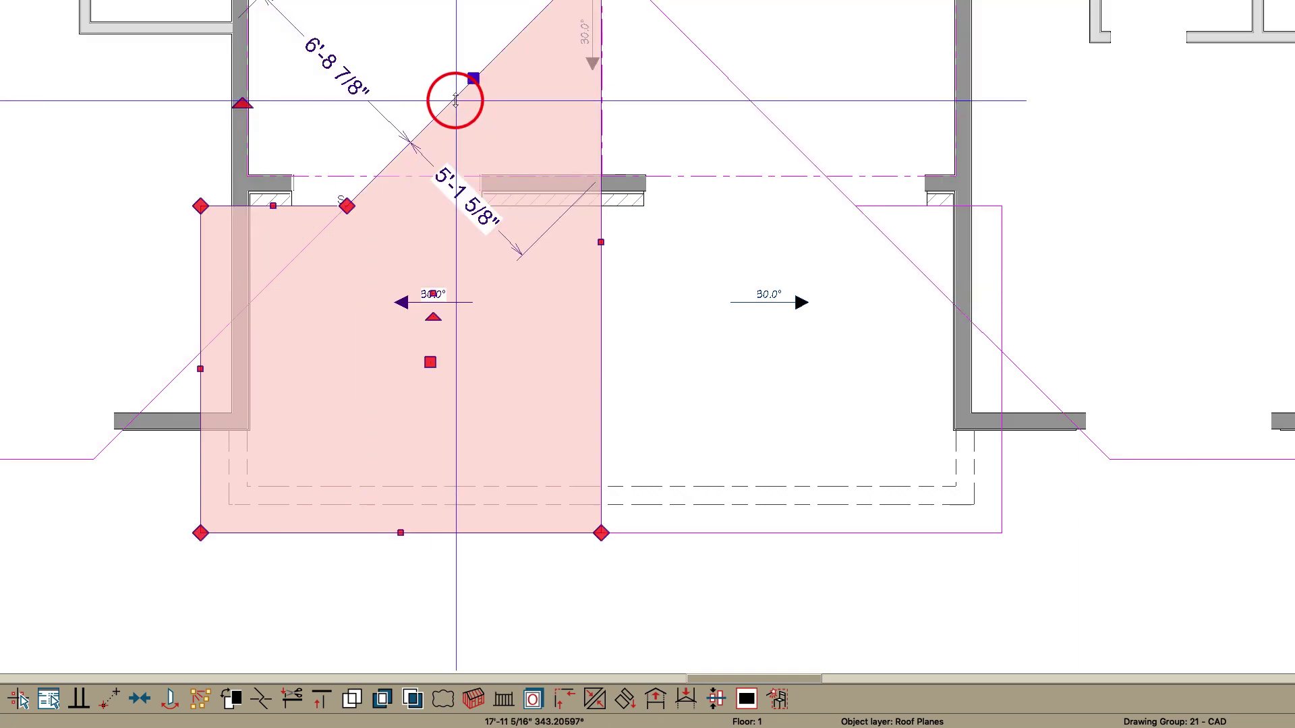
key(Escape)
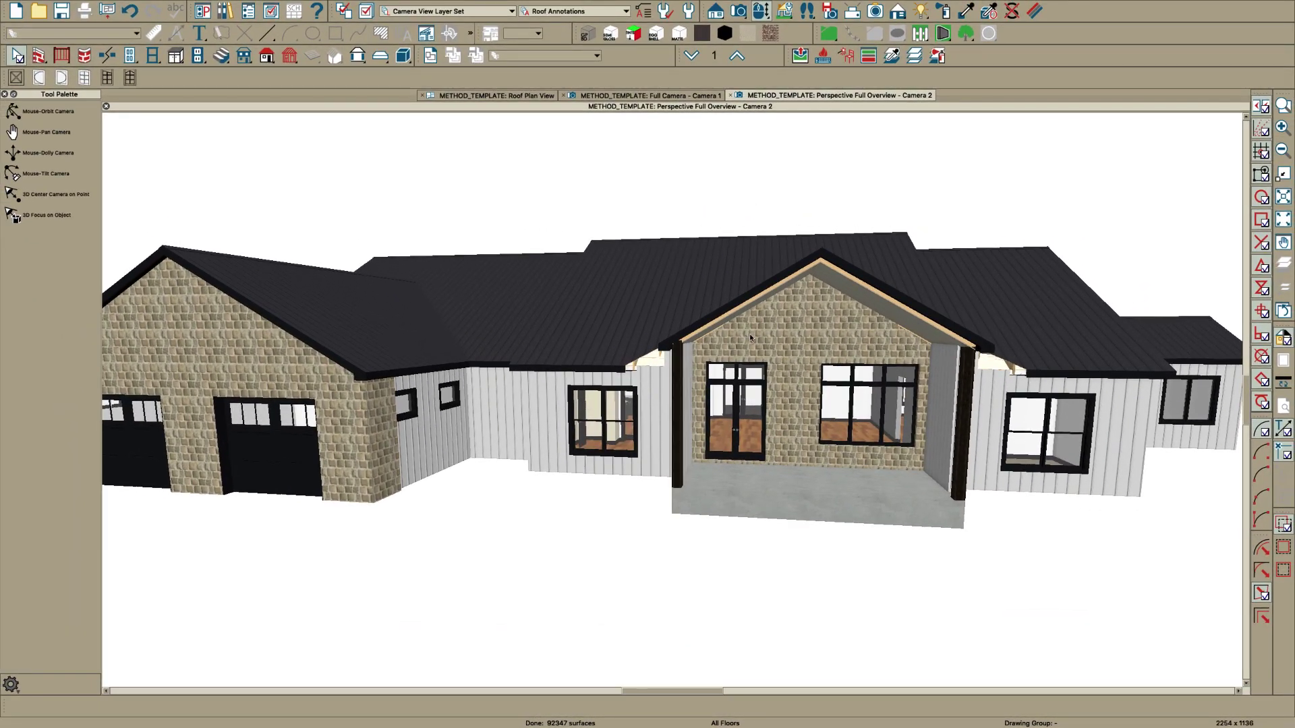
Break the main plane's left valley edge at the porch wall's outer face and move the eave corner in line with that face
drag(748, 344, 847, 393)
key(space)
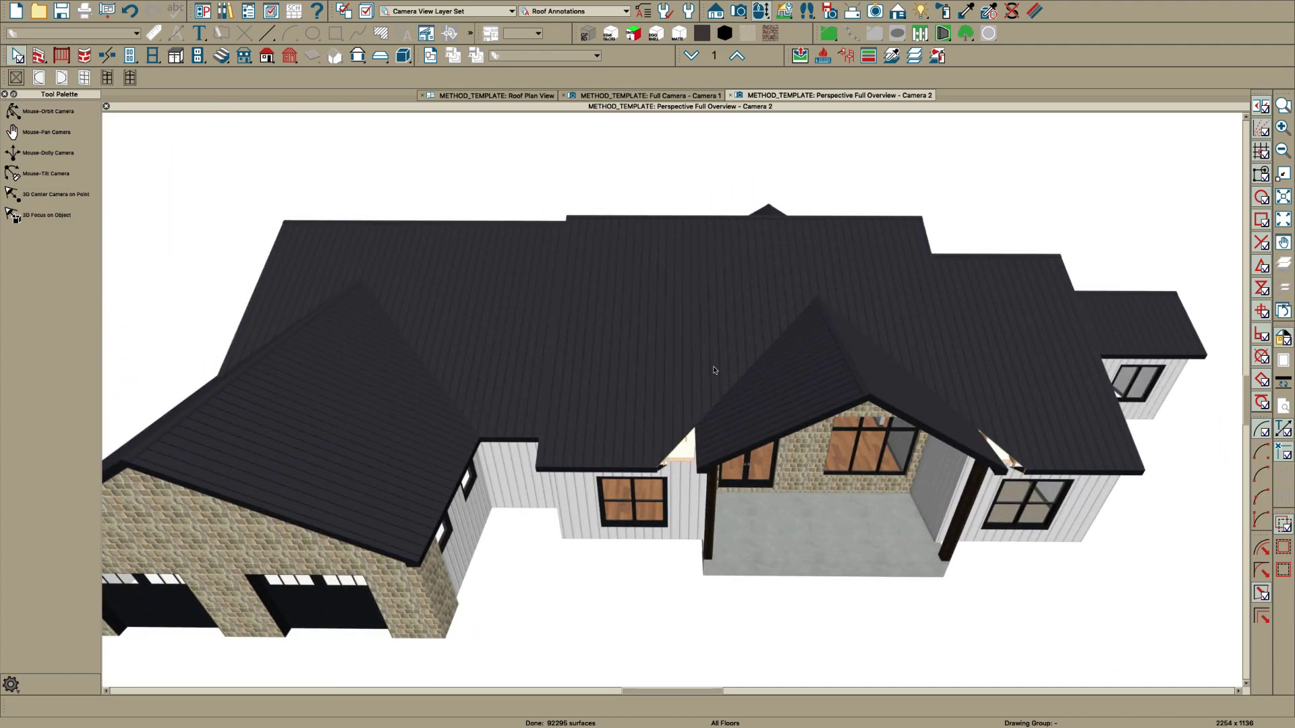
click(533, 99)
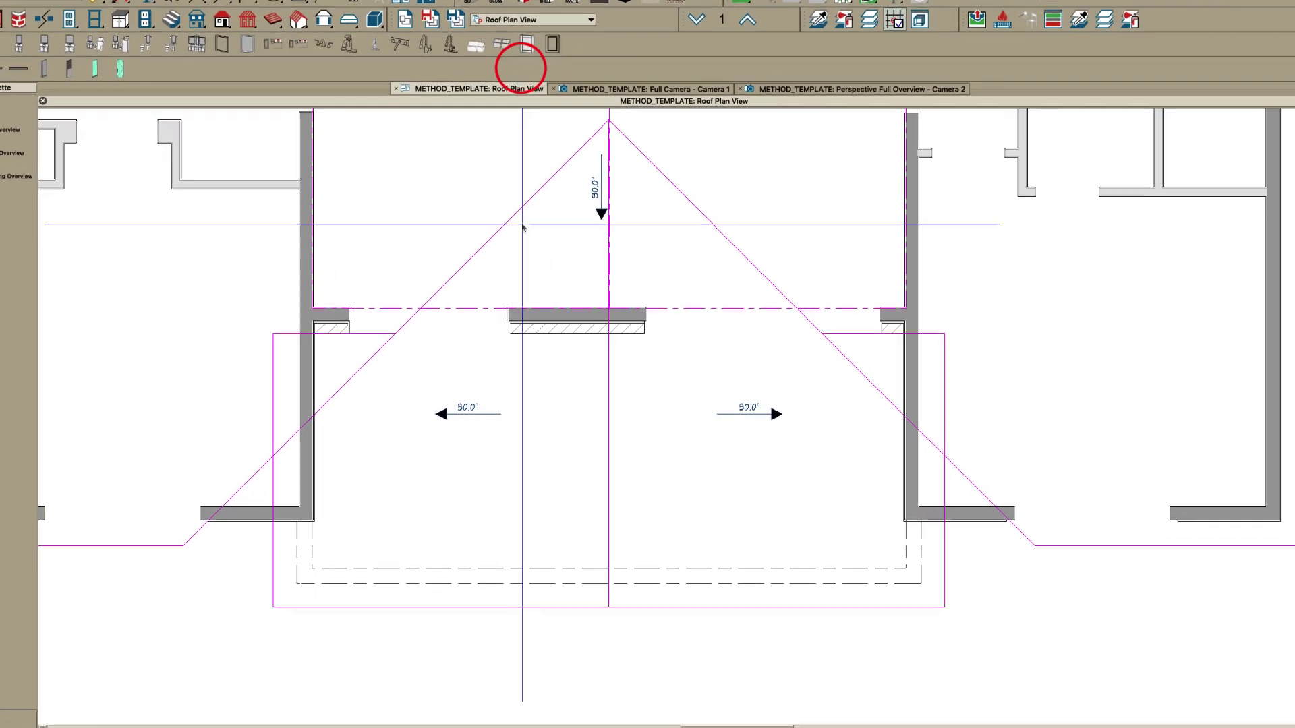
click(255, 466)
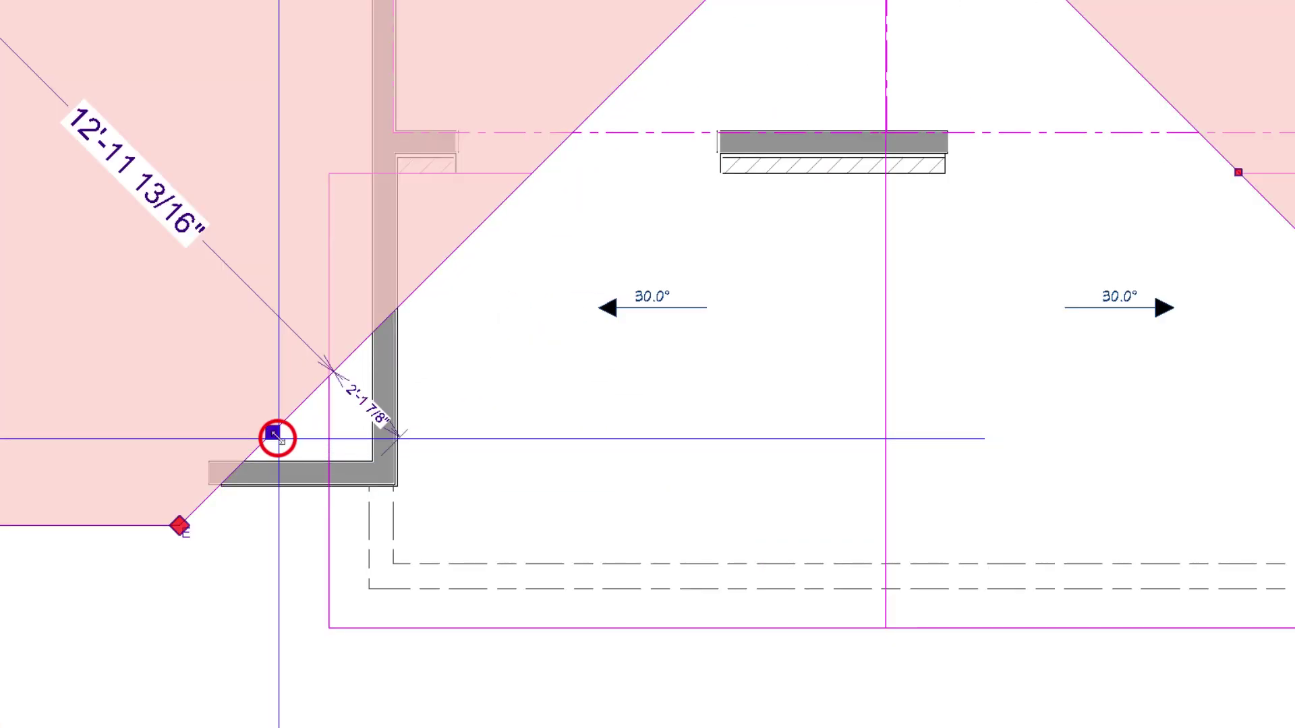
drag(273, 433, 362, 333)
drag(181, 526, 369, 526)
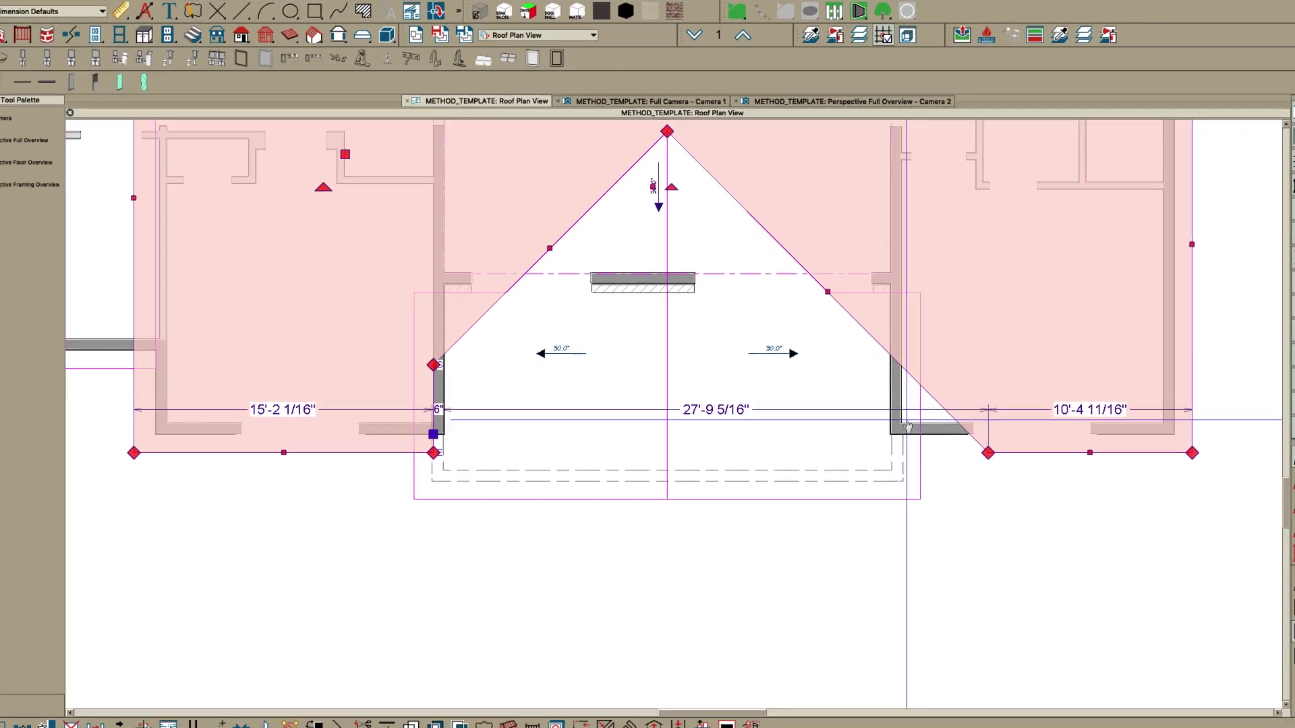
Break the main plane's right valley edge at the porch wall's outer face and move the eave corner in line with that face
scroll(908, 425, up, 3)
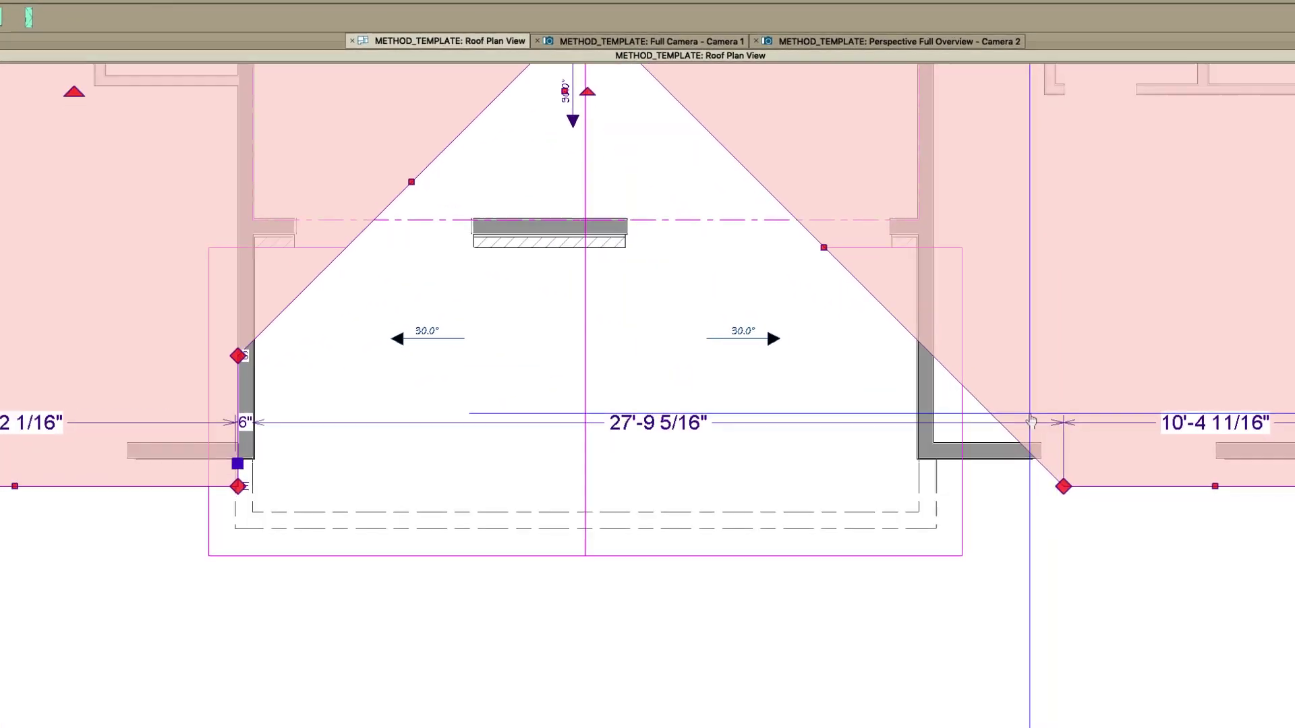
click(930, 394)
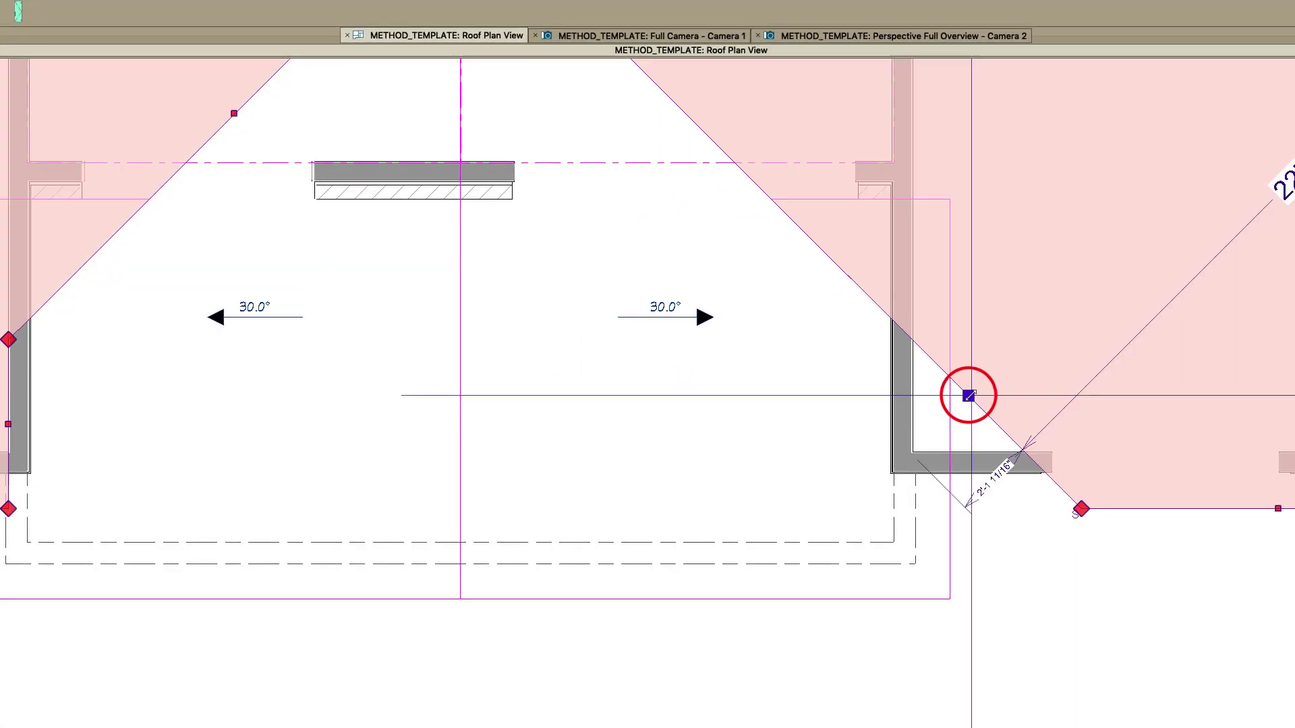
key(3)
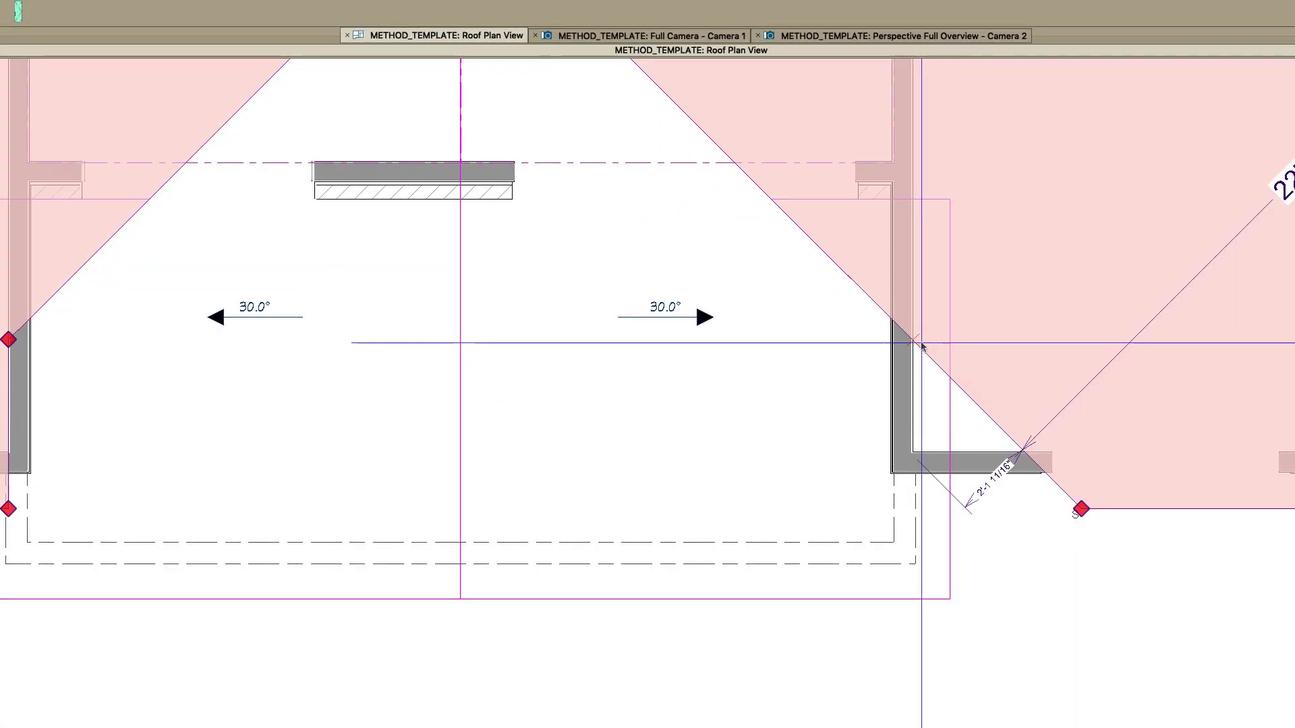
drag(919, 344, 919, 342)
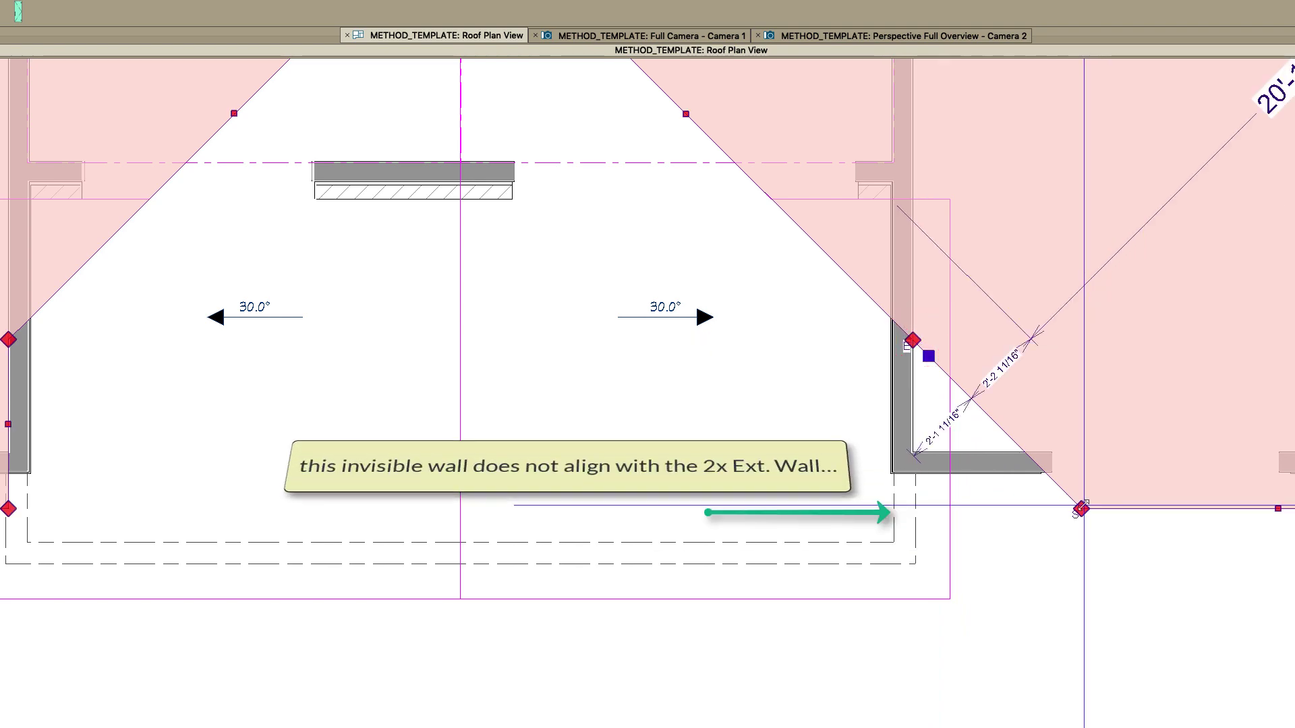
drag(1081, 509, 908, 509)
key(Escape)
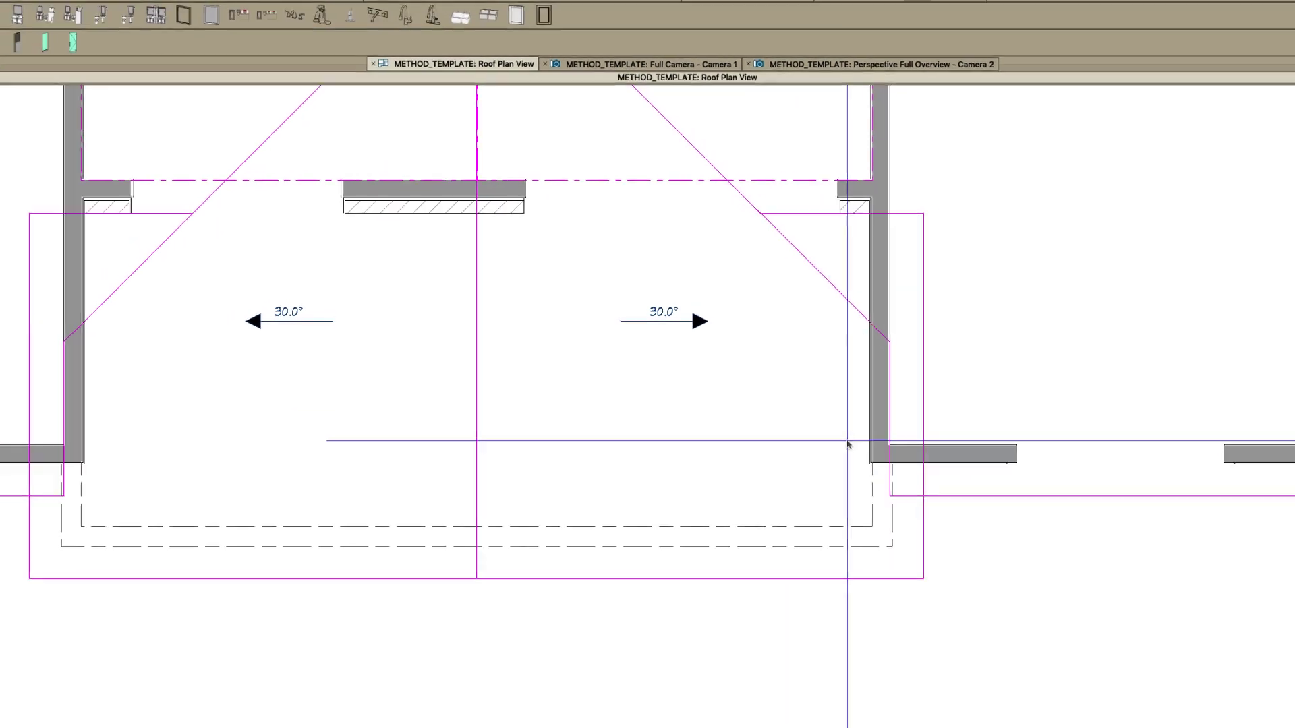
Examine the rebuilt roof in the perspective overview, especially the joint between the garage-side wing roof and the raised main roof
scroll(836, 418, down, 1)
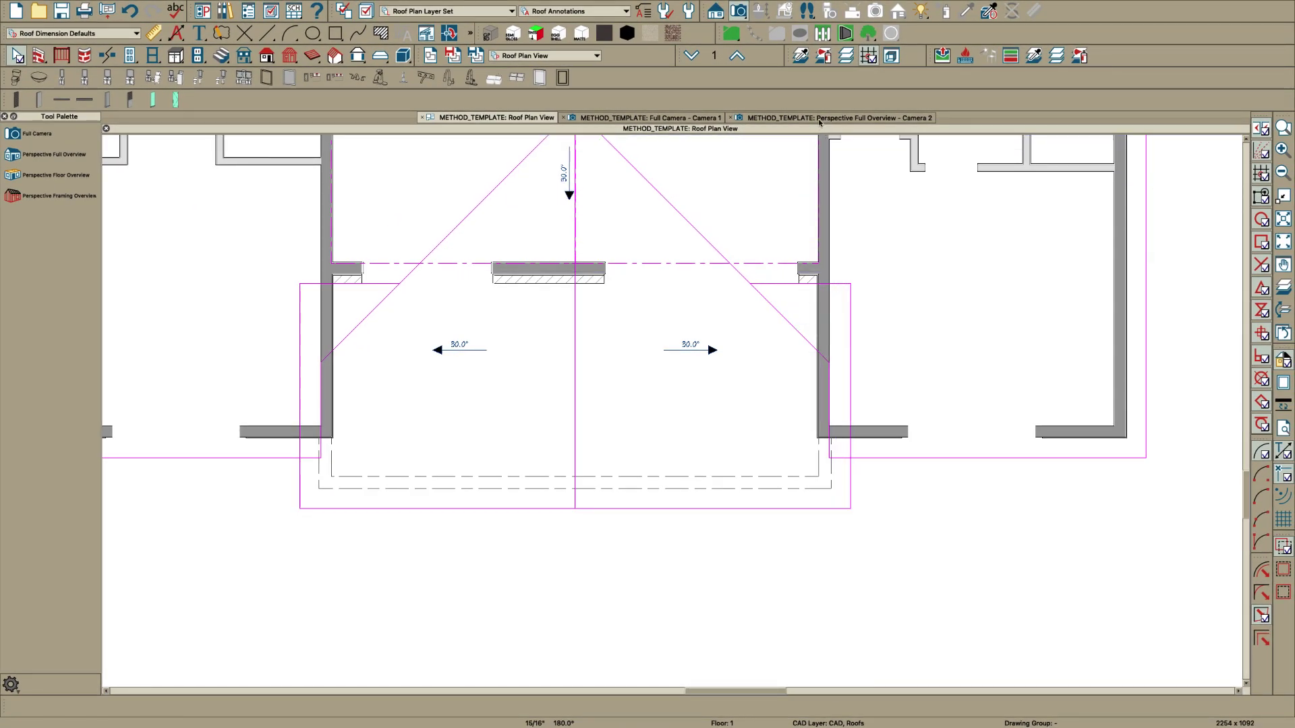
click(819, 122)
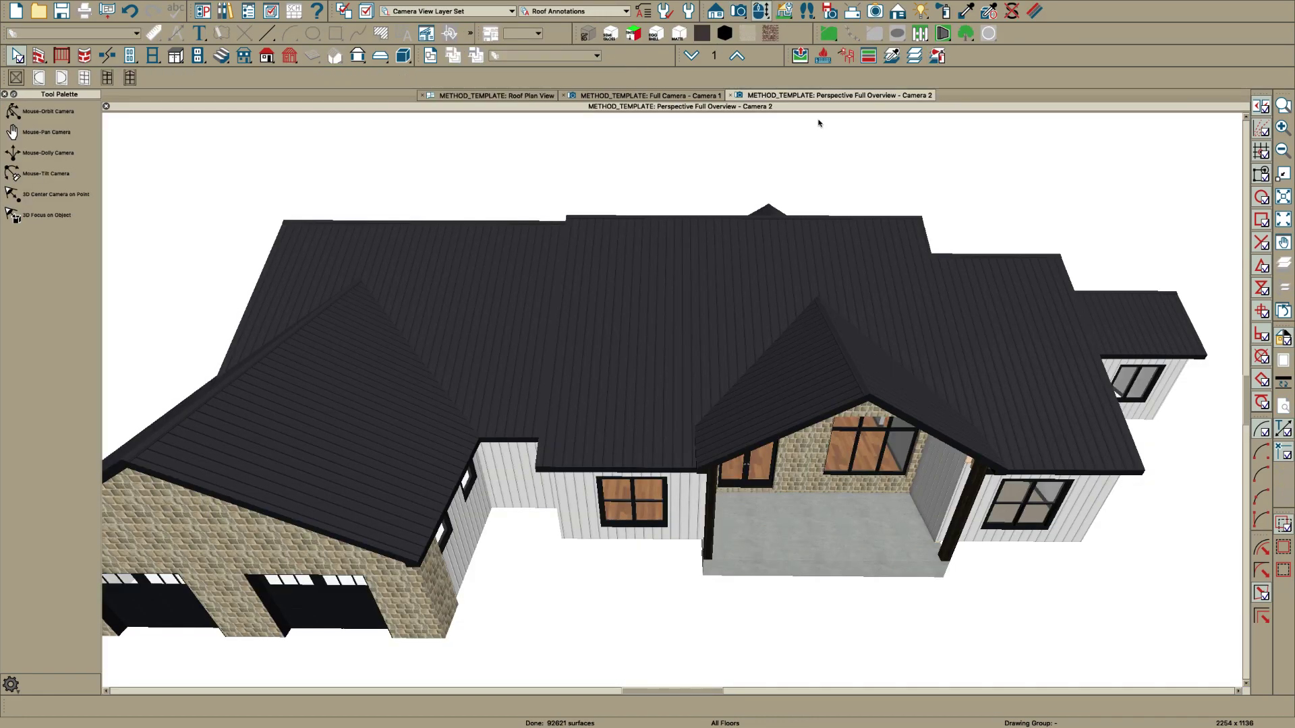
drag(768, 435, 957, 408)
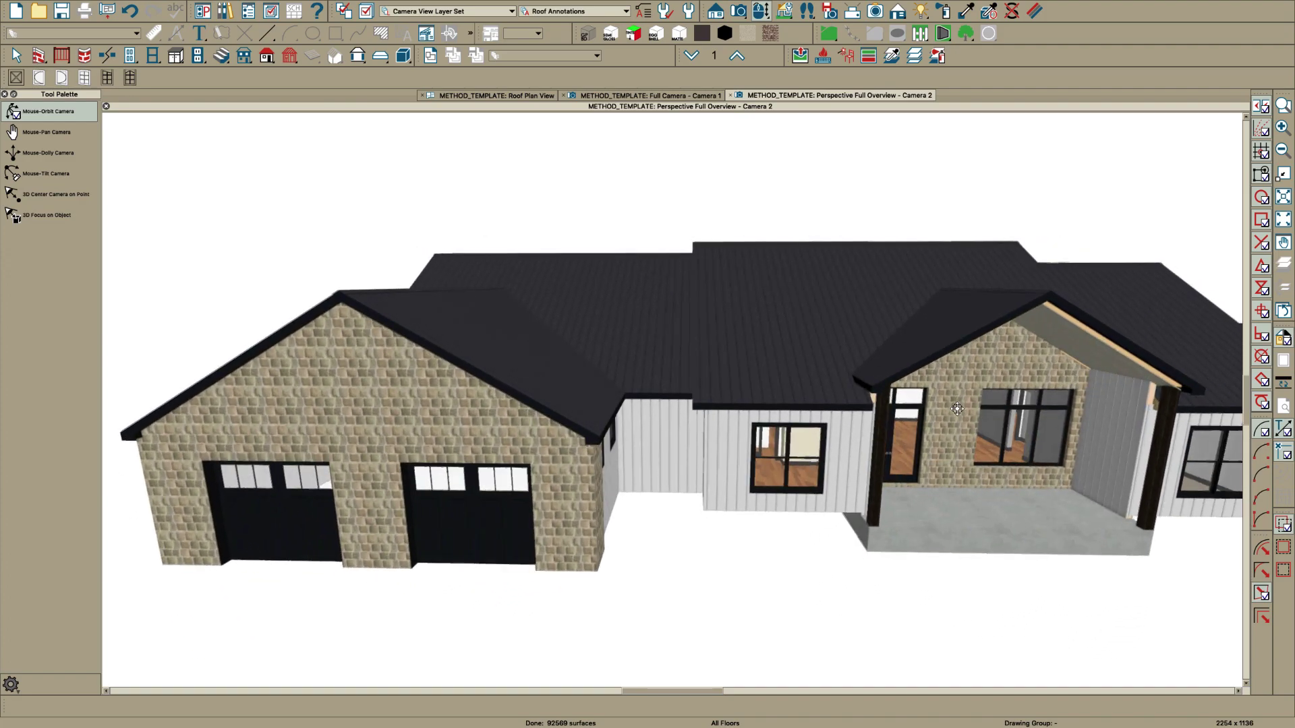
drag(754, 371, 839, 398)
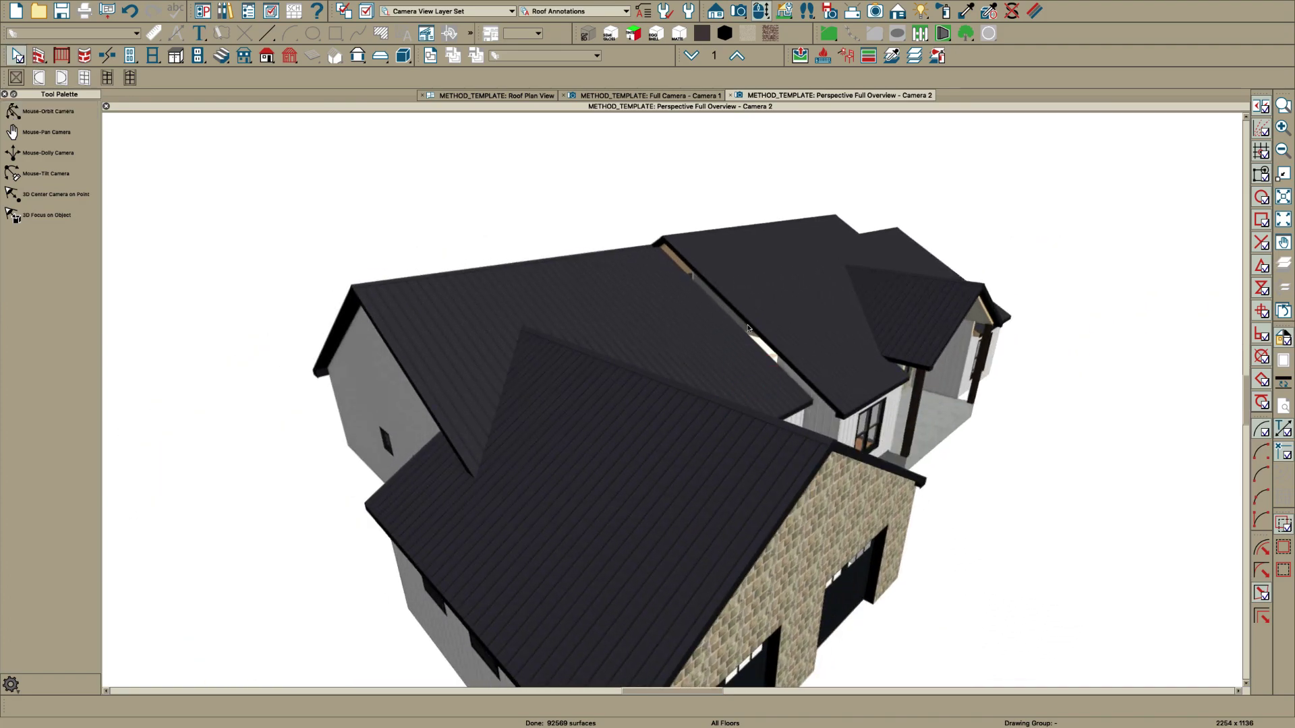
Return to the roof plan view, go up to the attic level and turn on the reference display of the floor below
click(511, 94)
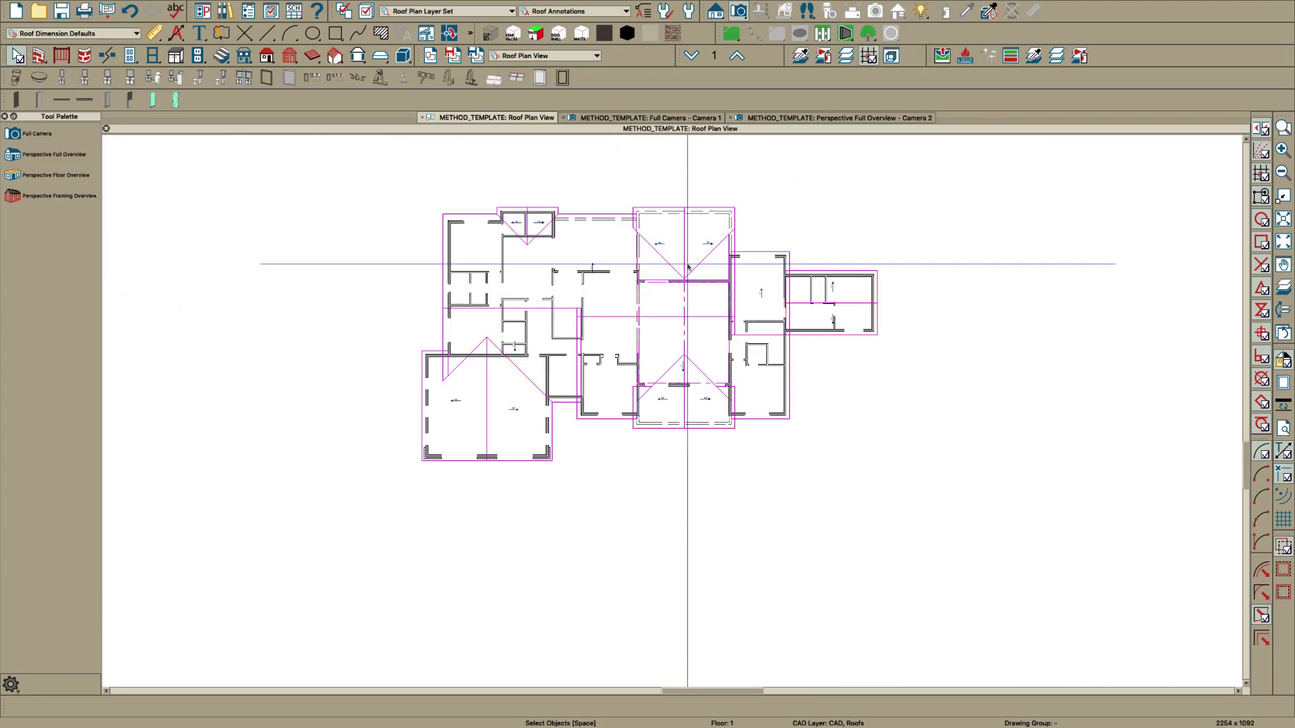
click(737, 54)
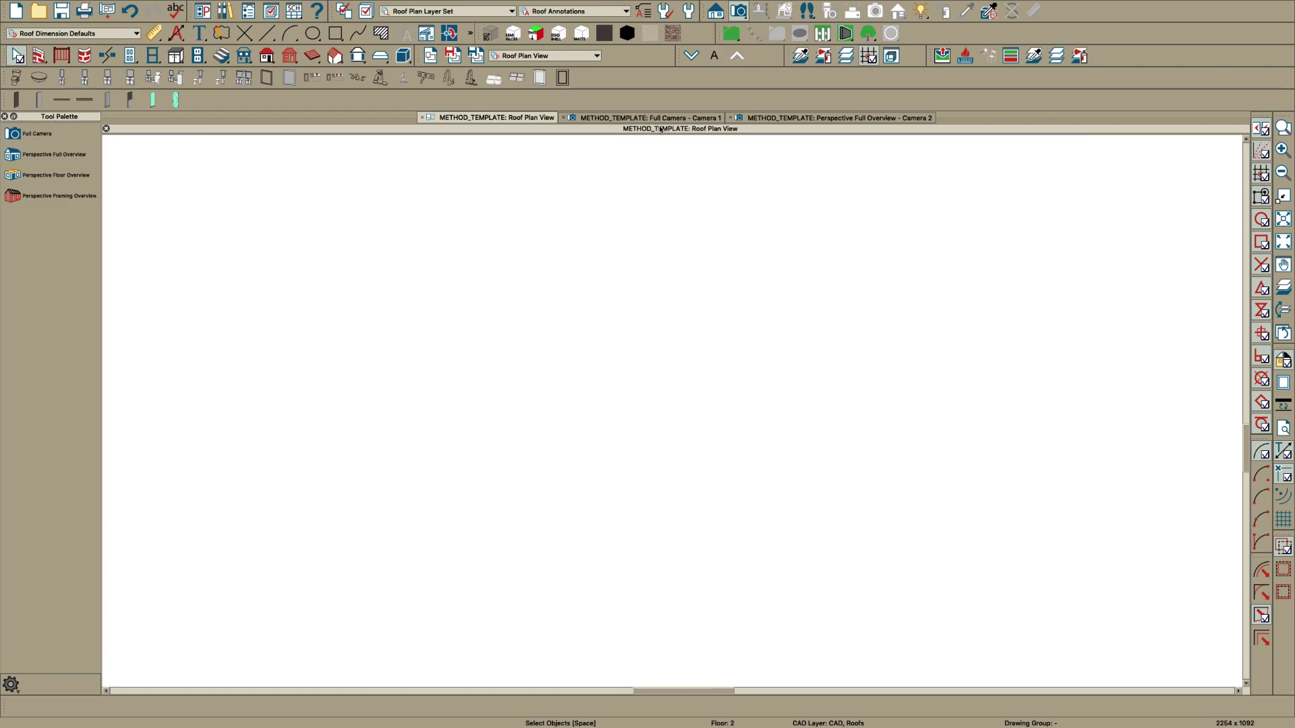
key(F9)
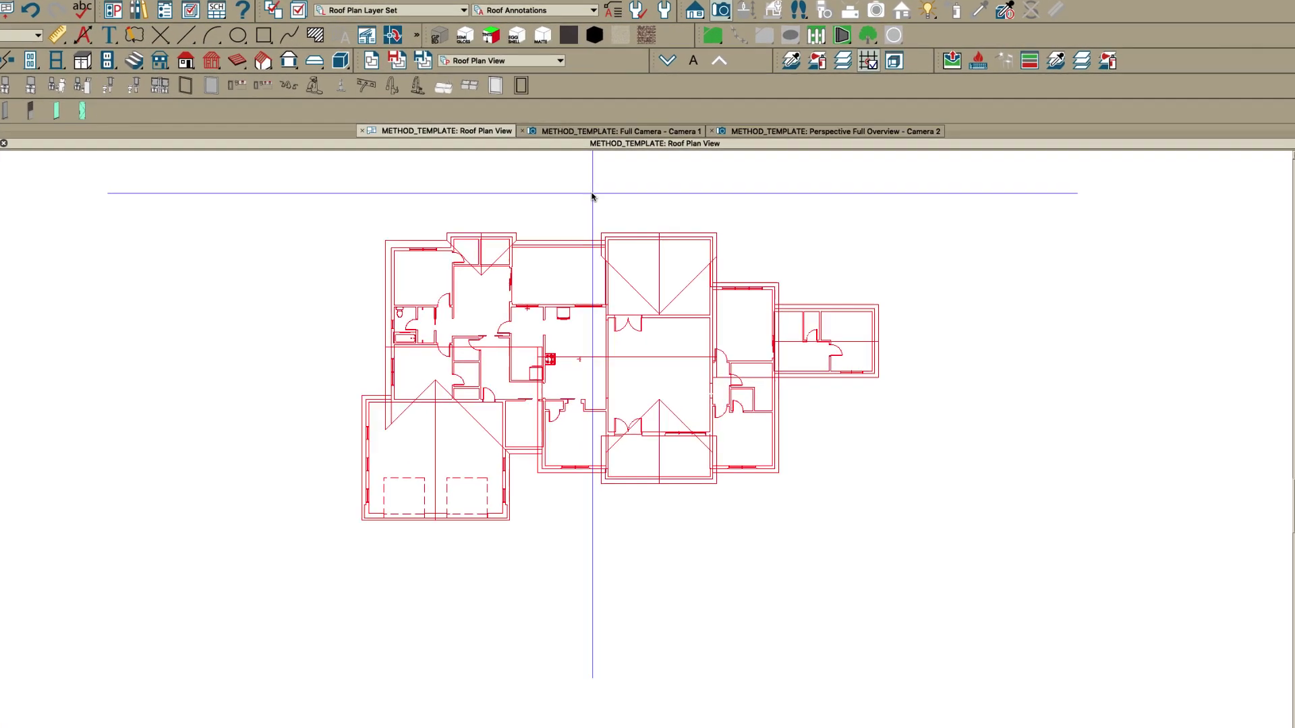
In the Roof Plan Layer Set, display and unlock the "Walls, Attic" layer
key(ctrl+l)
click(568, 163)
text(a)
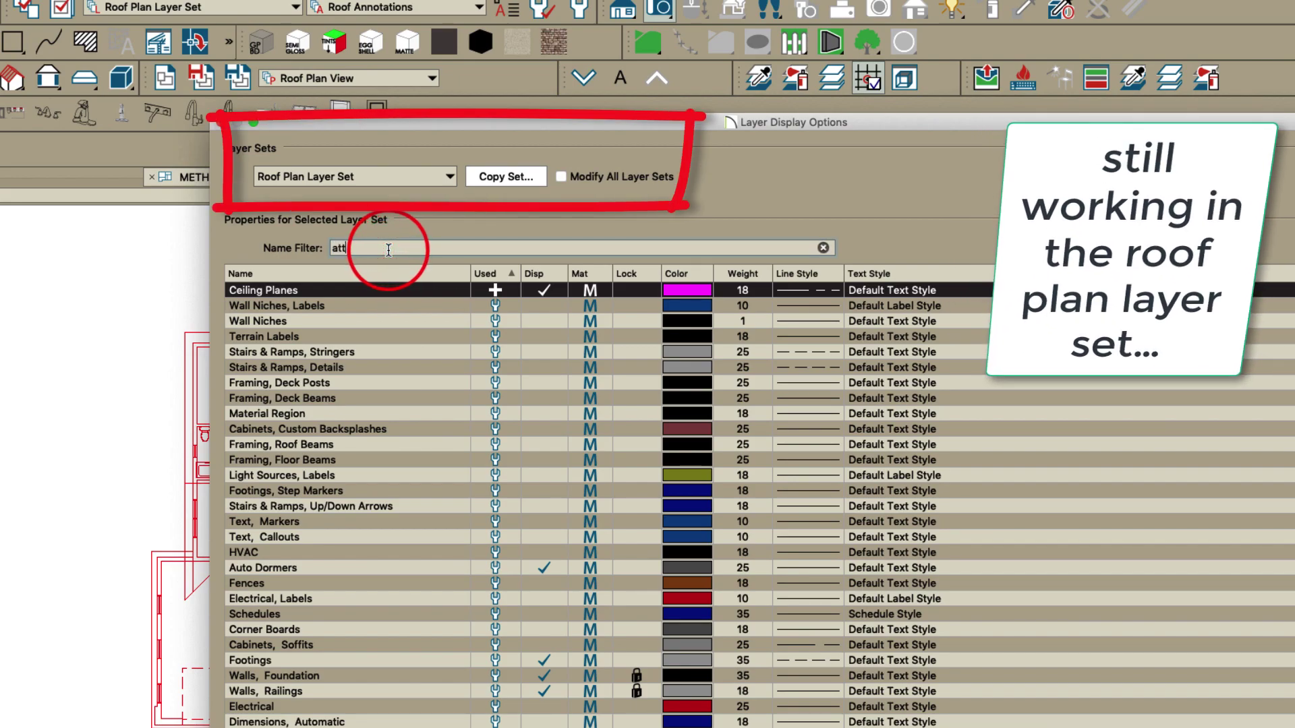
text(tt)
click(549, 290)
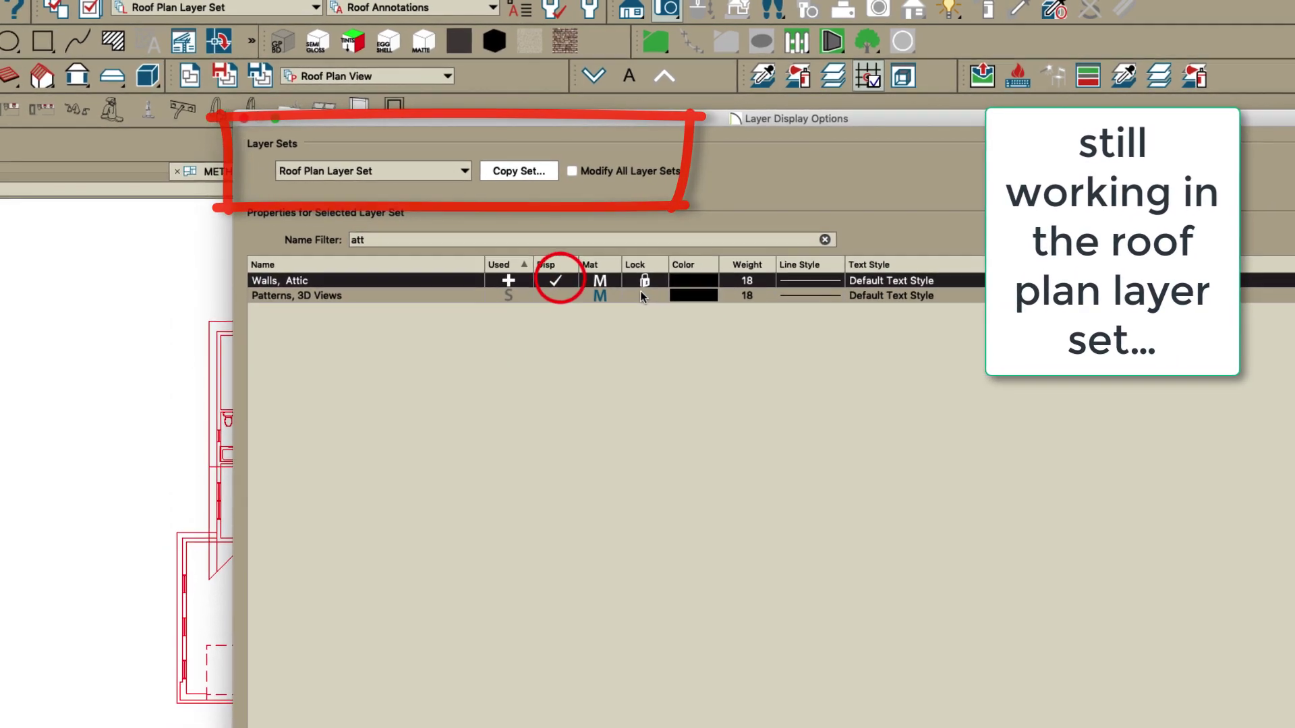
click(636, 290)
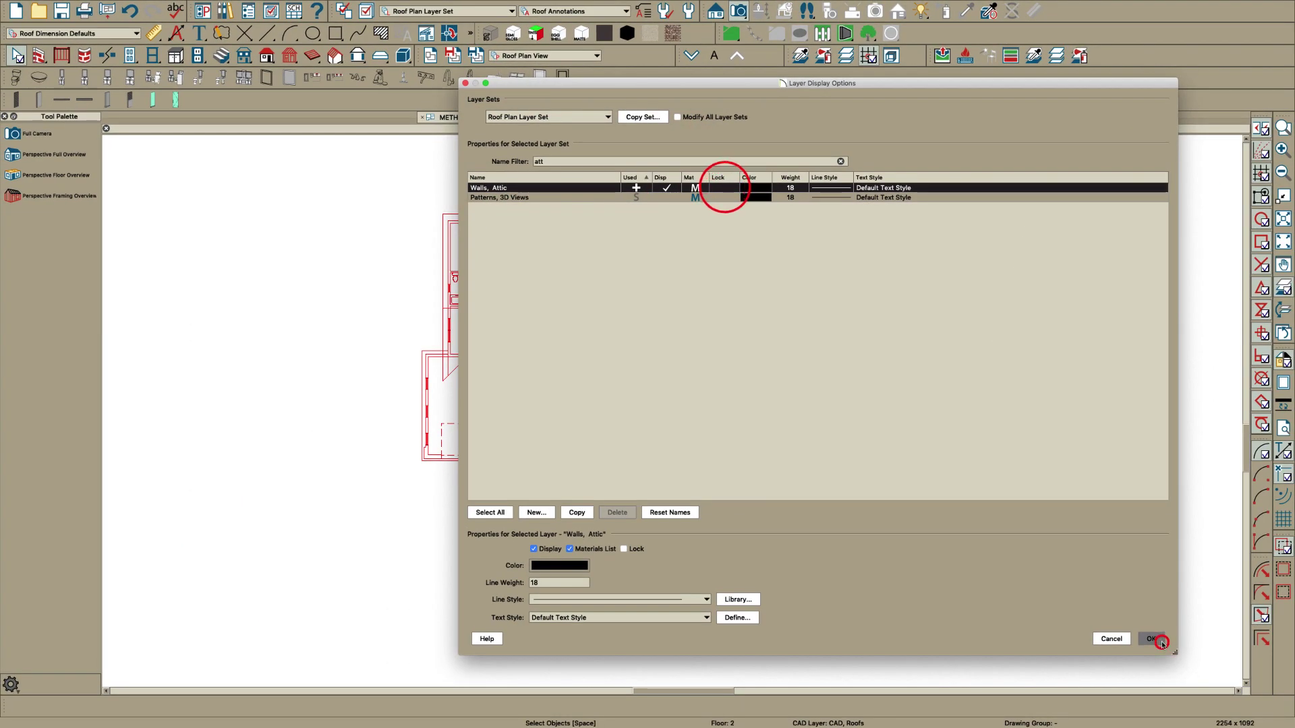
click(1160, 642)
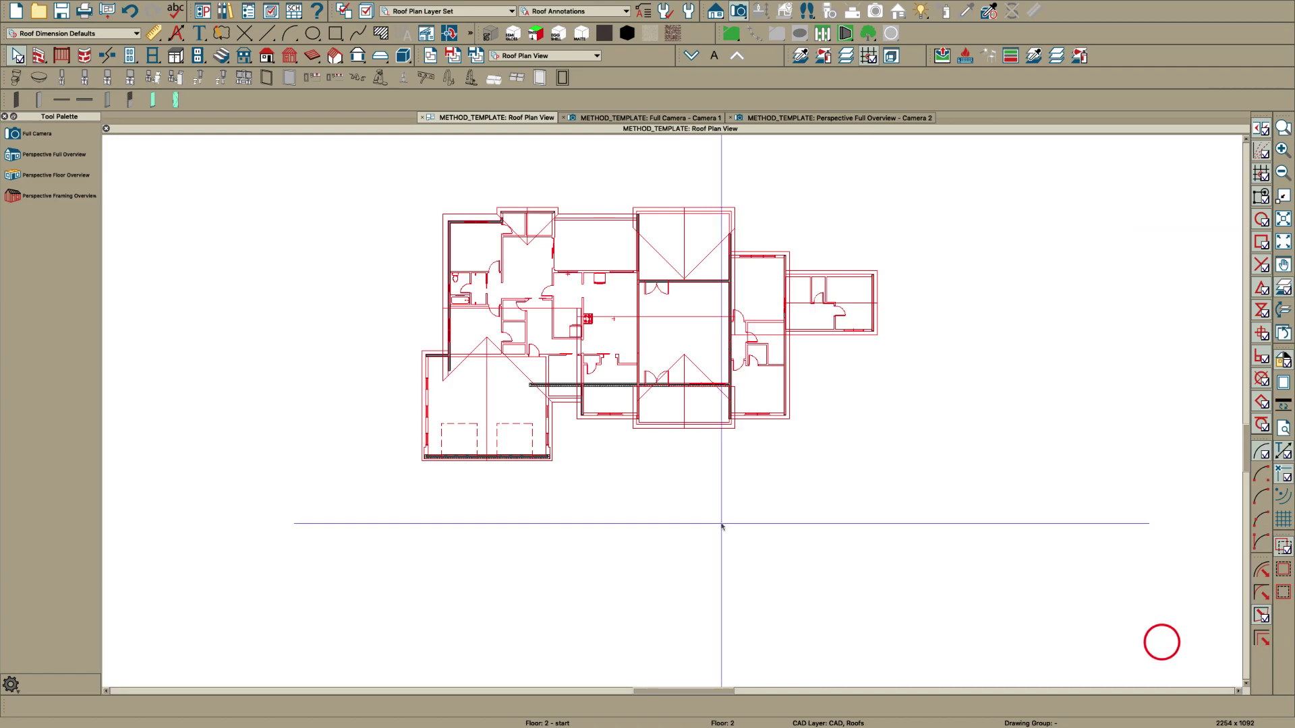
Shorten the stone attic wall behind the front porch, pulling its garage-side end back to the porch's left side wall
scroll(549, 377, up, 6)
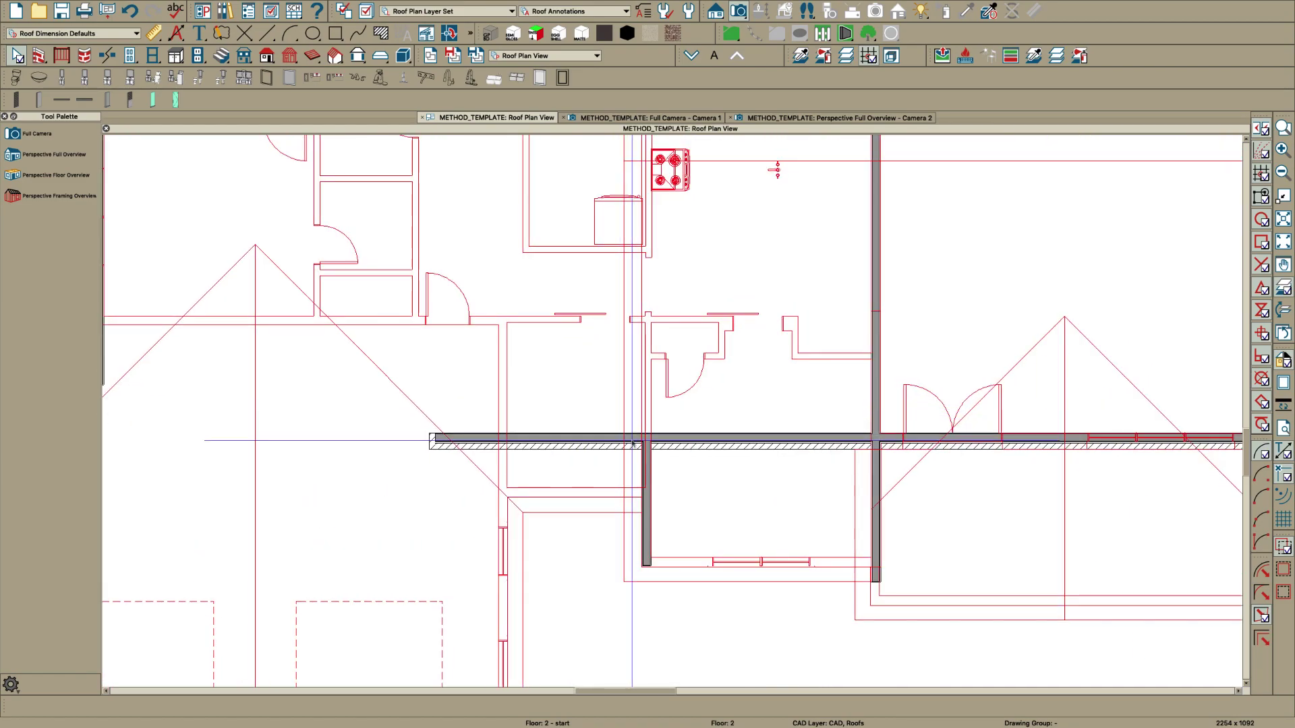
click(586, 445)
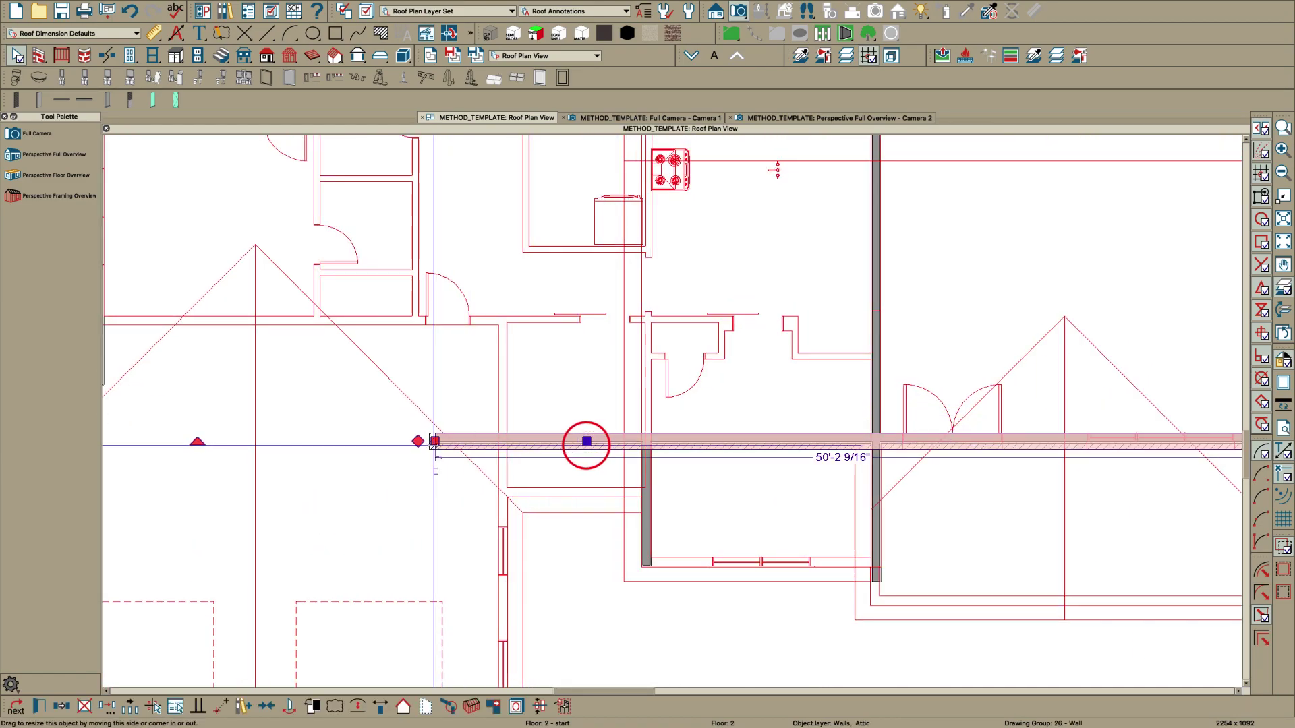
drag(432, 444, 877, 439)
click(725, 379)
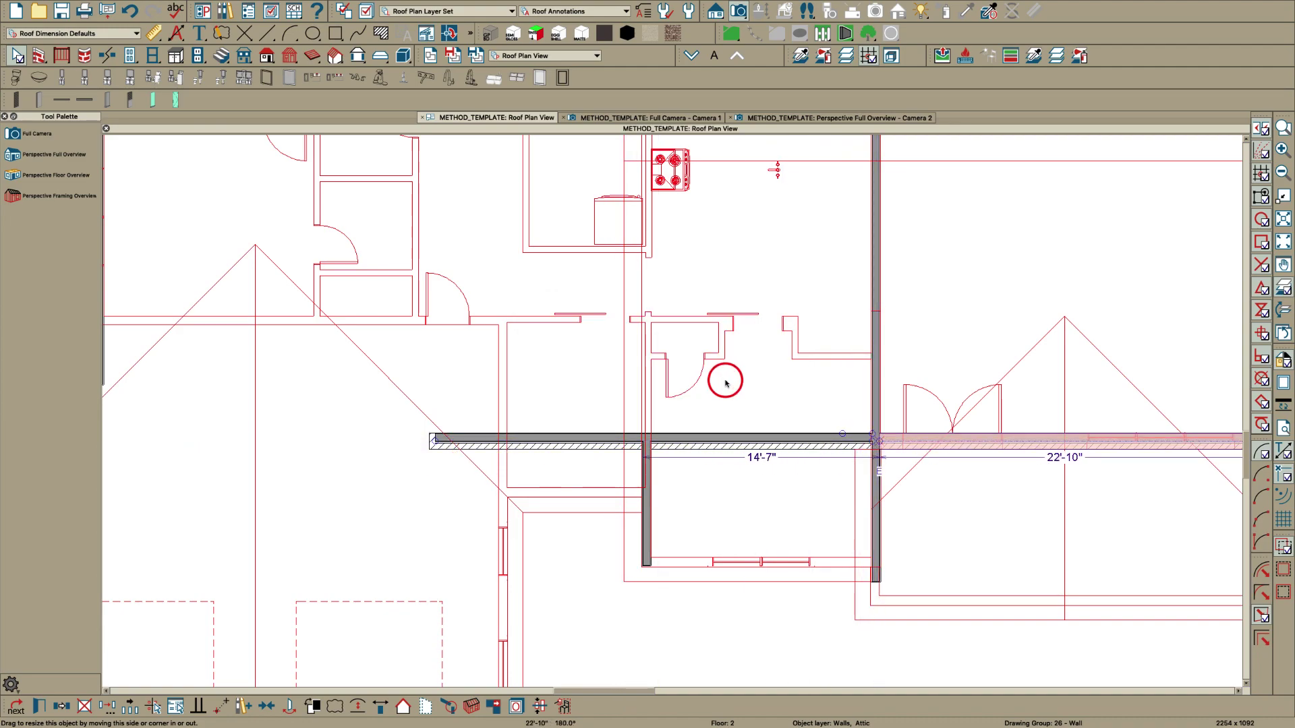
Extend the attic wall under the main roof's garage-side gable end across the full depth between the front and rear exterior walls
scroll(666, 511, down, 3)
scroll(651, 317, up, 2)
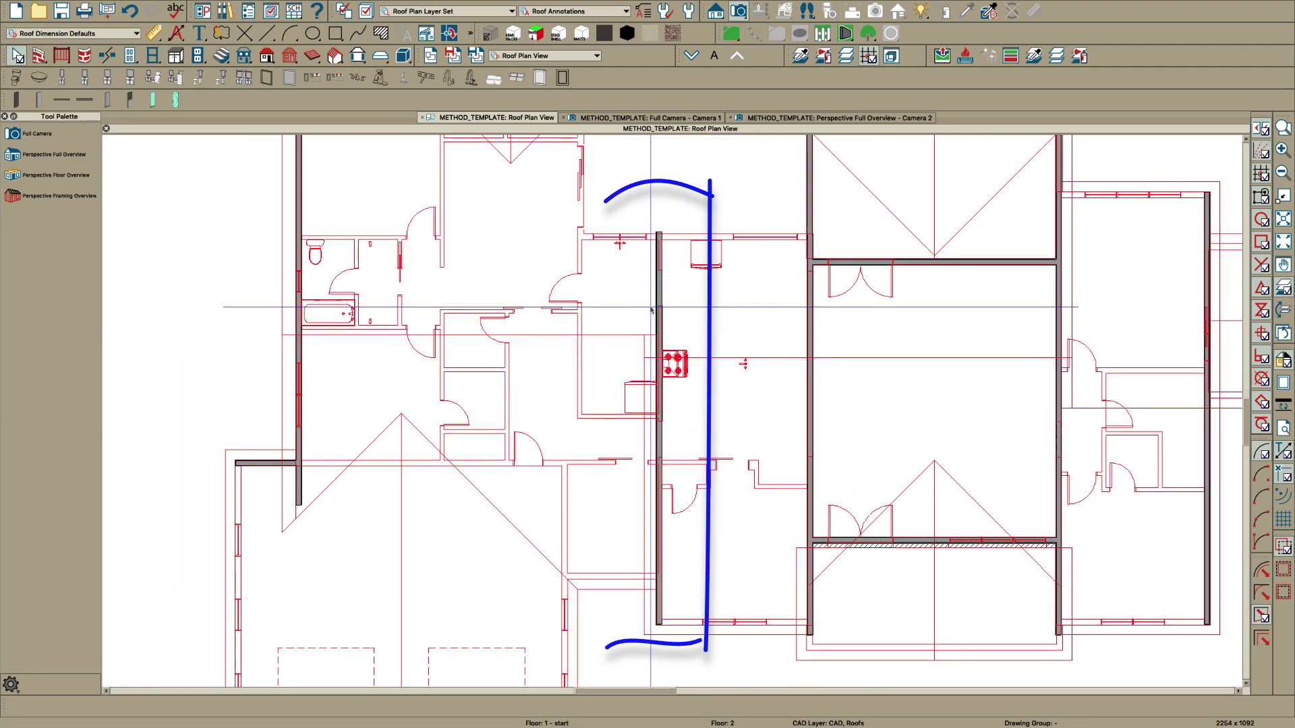
click(662, 313)
key(Escape)
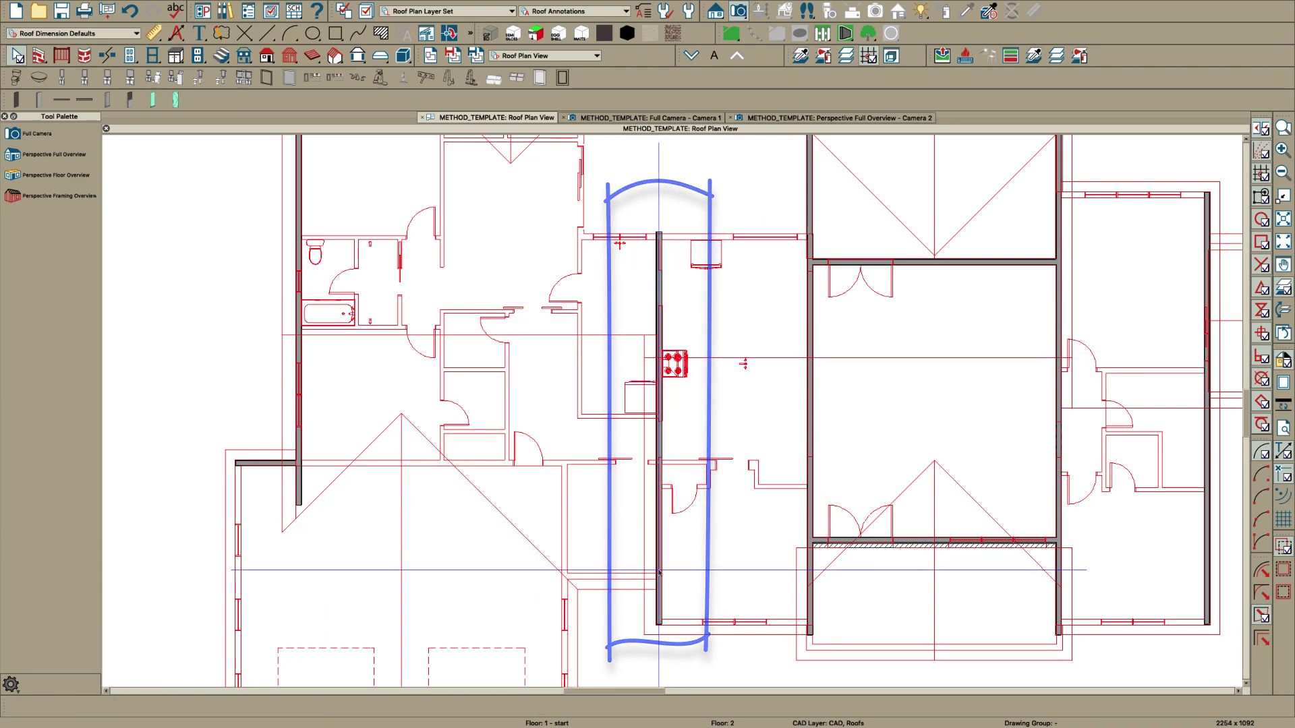
Examine the main roof's garage-side gable end in the perspective overview
click(789, 119)
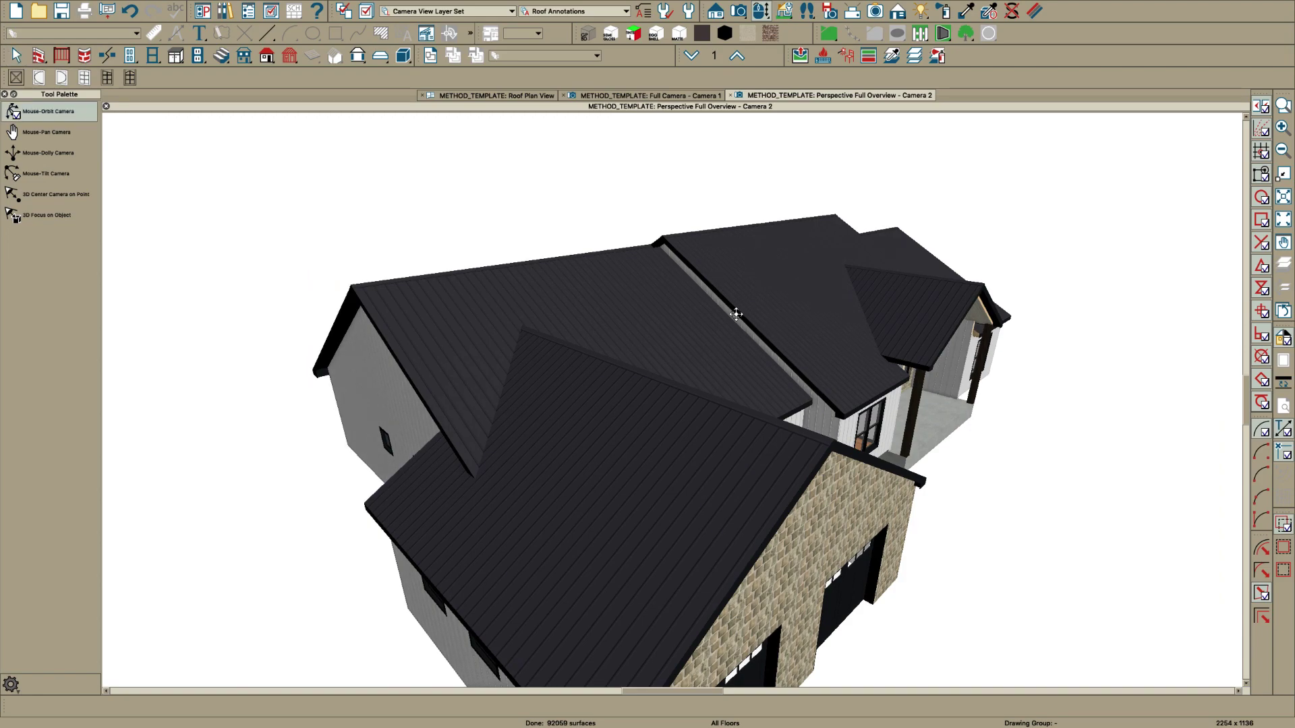
drag(735, 319, 773, 302)
drag(702, 304, 624, 326)
key(space)
click(978, 414)
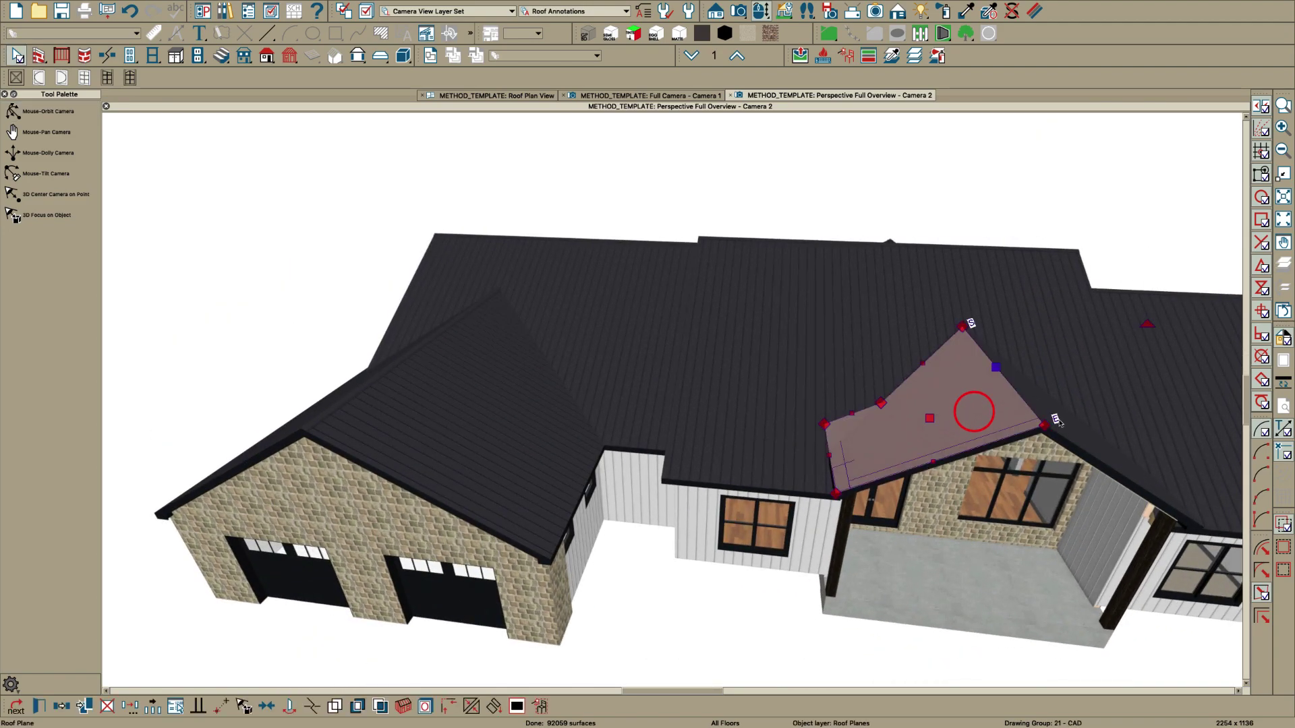
shift+click(1059, 419)
key(super+e)
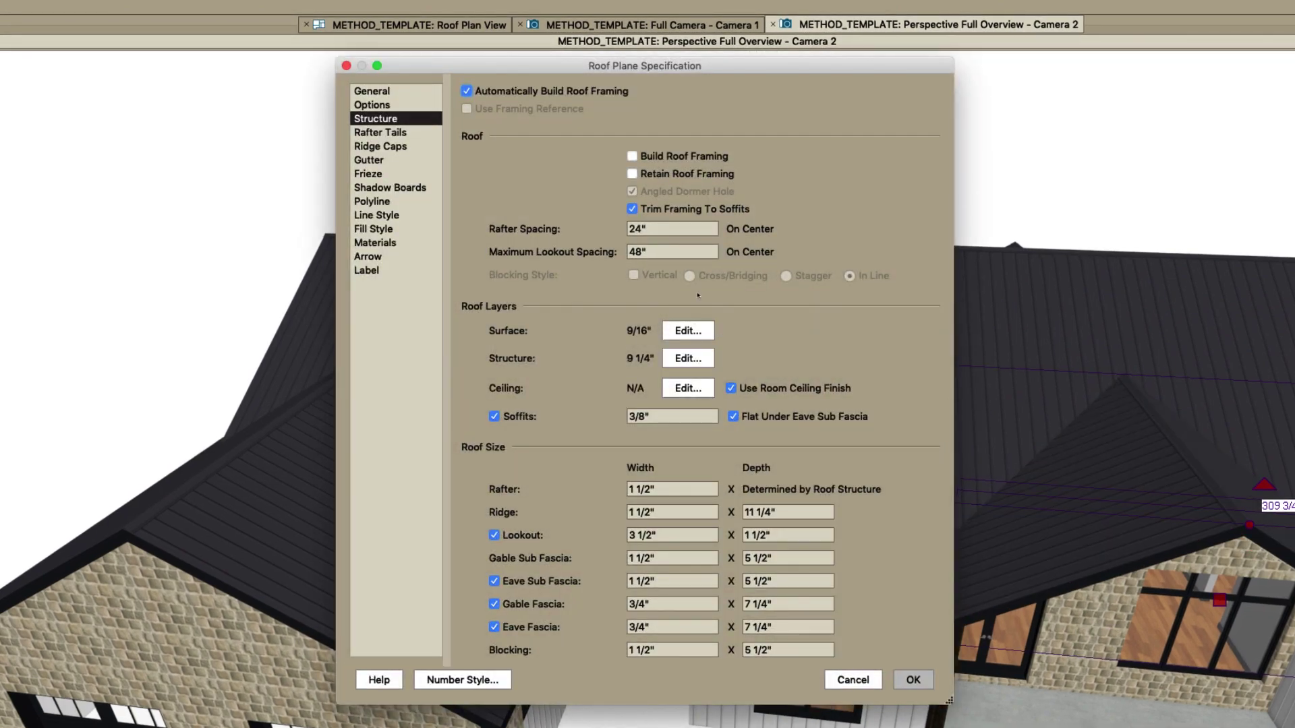
click(681, 367)
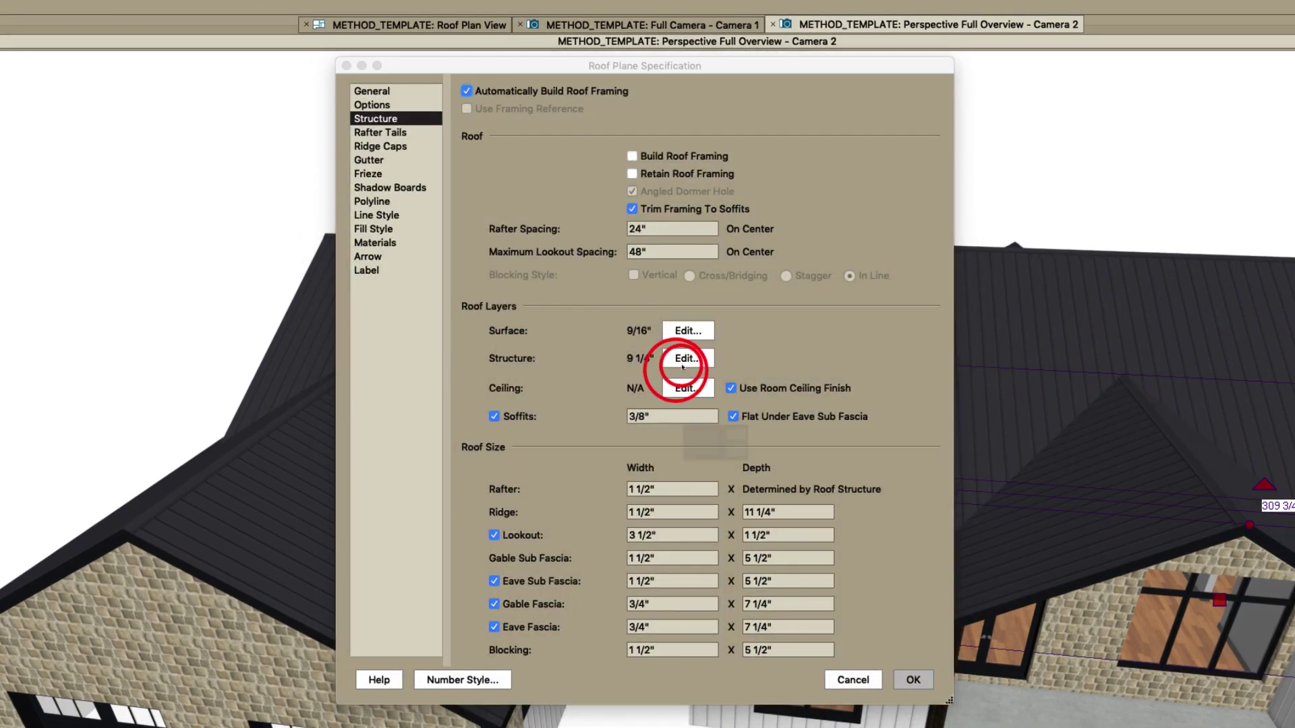
key(Escape)
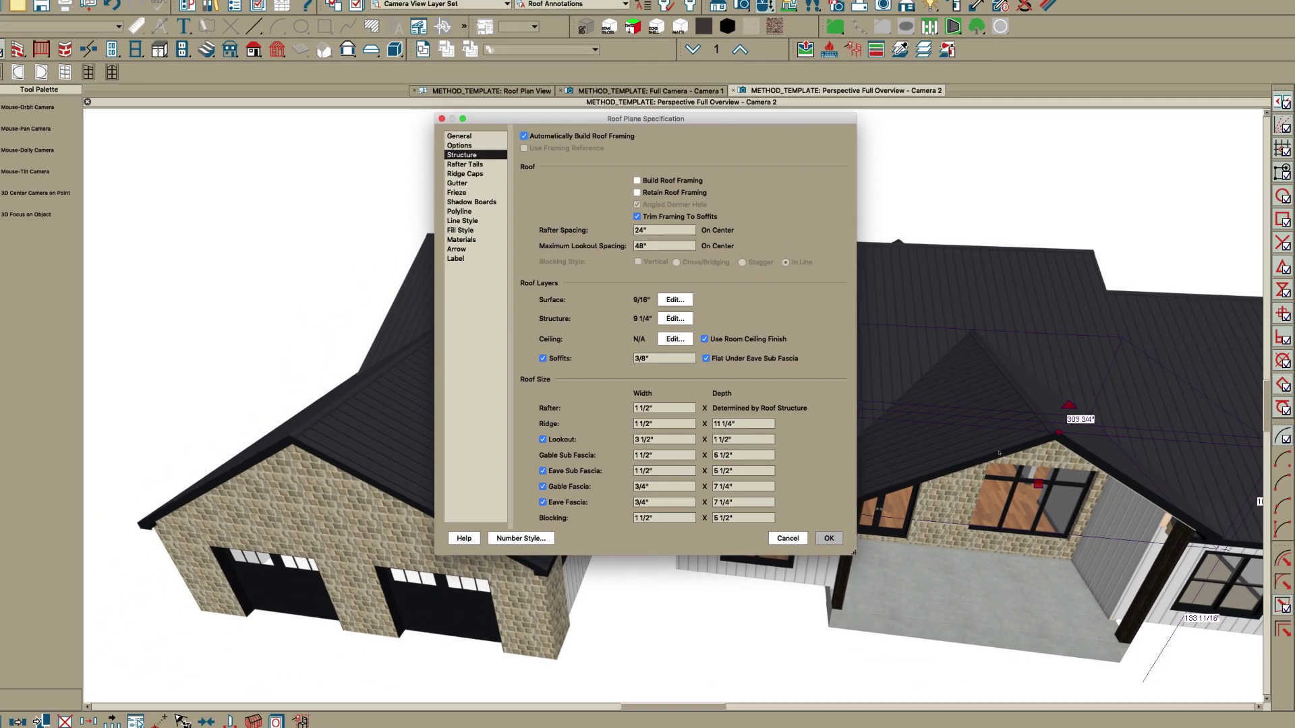
key(Escape)
key(Escape)
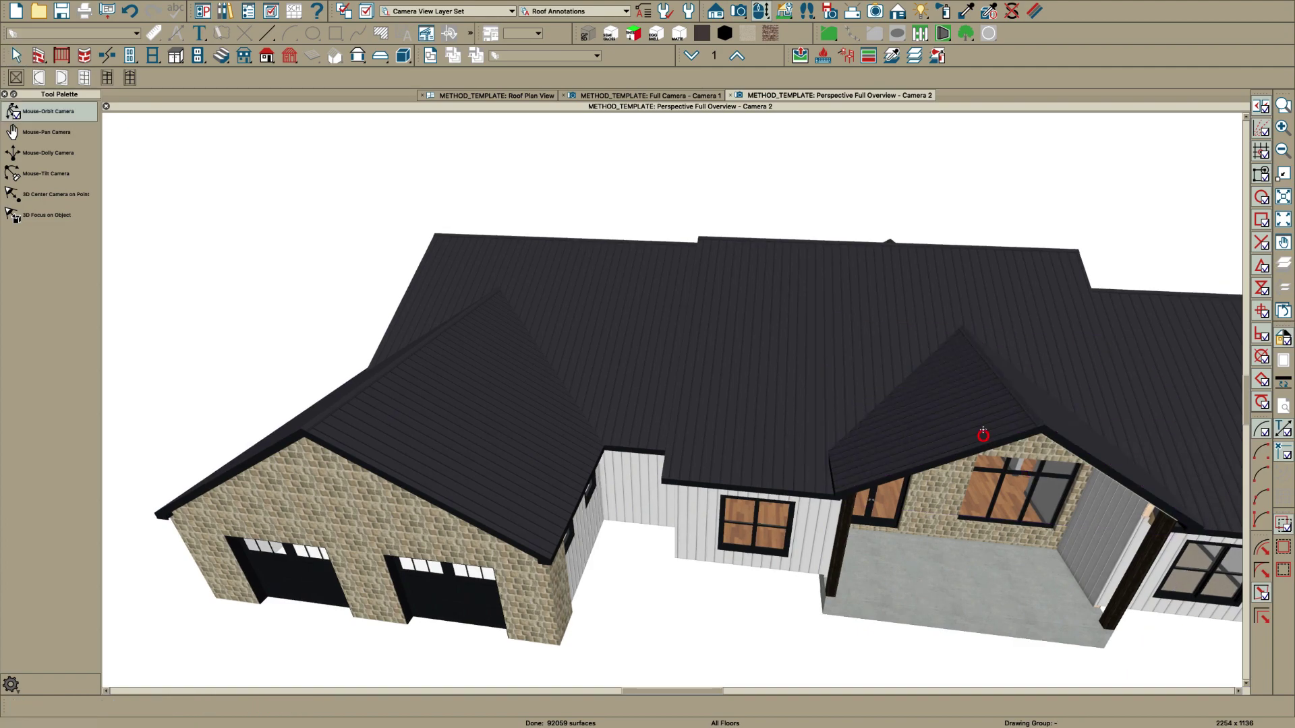
middle_drag(983, 429, 959, 379)
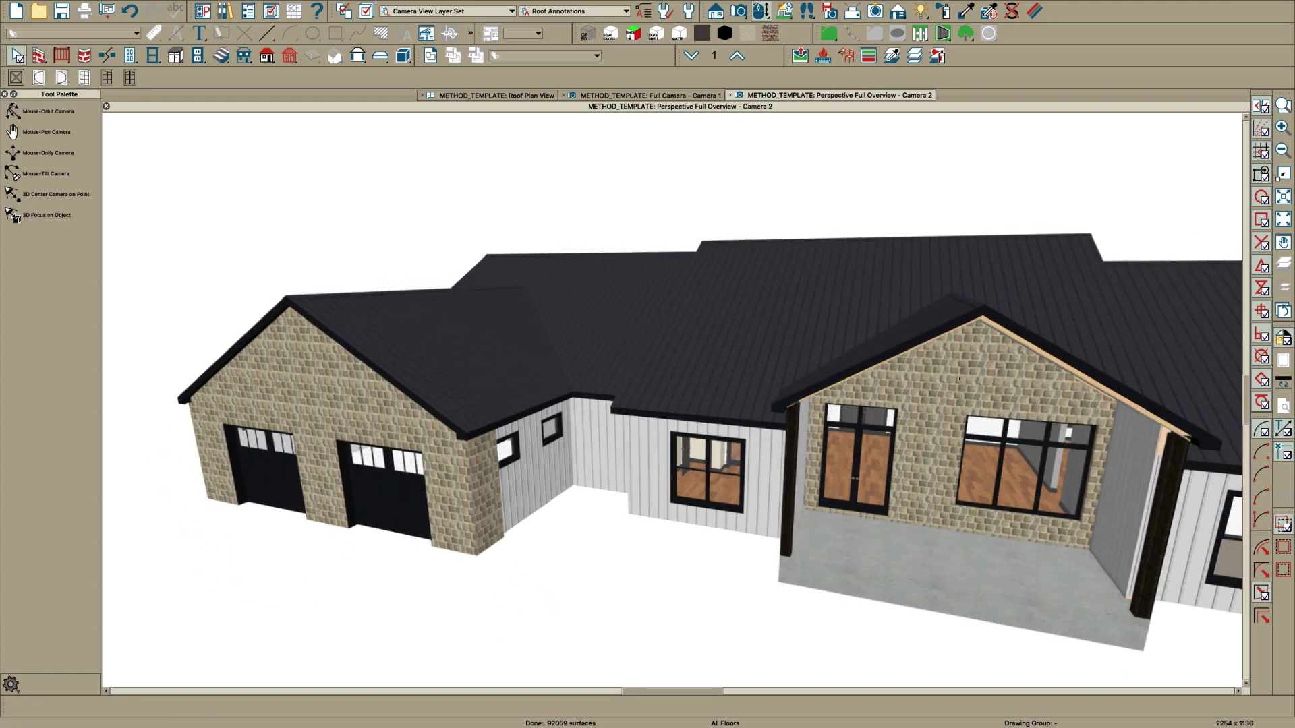
click(935, 322)
key(Escape)
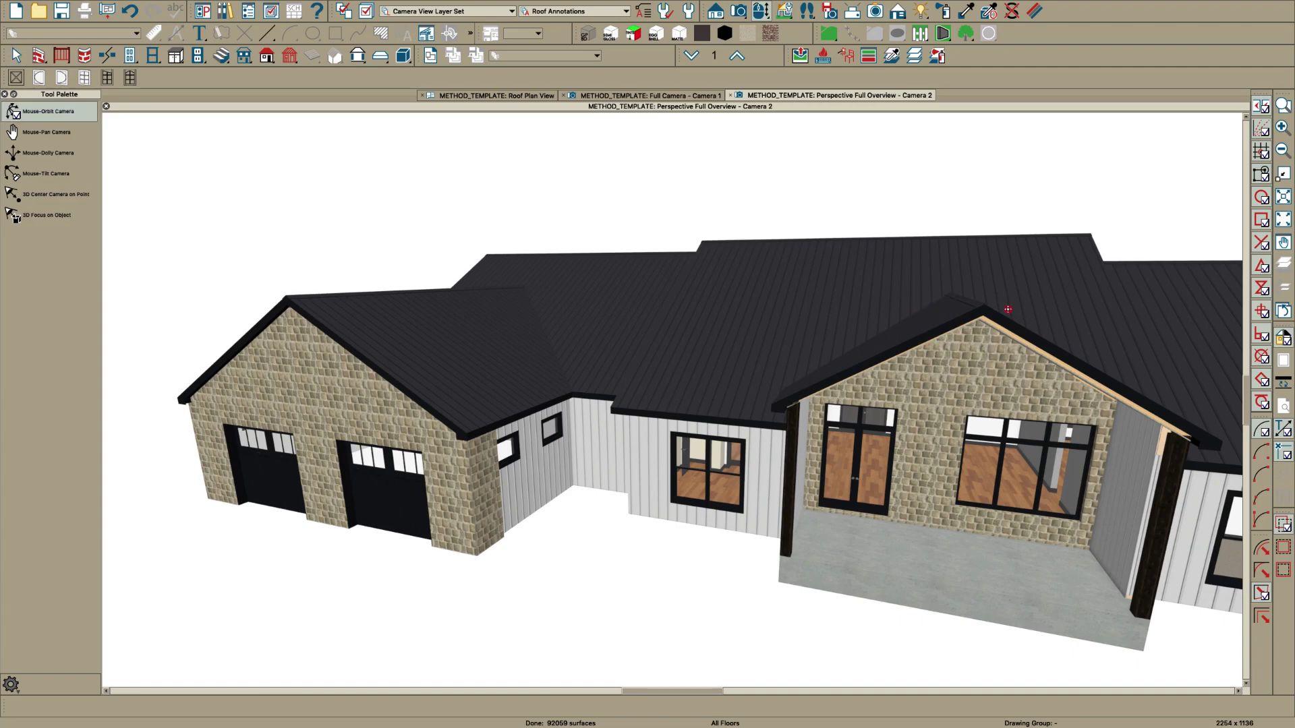
Set the gable fascia depth to 12" and the eave fascia depth to 9 1/4" for both front porch gable roof planes
click(960, 348)
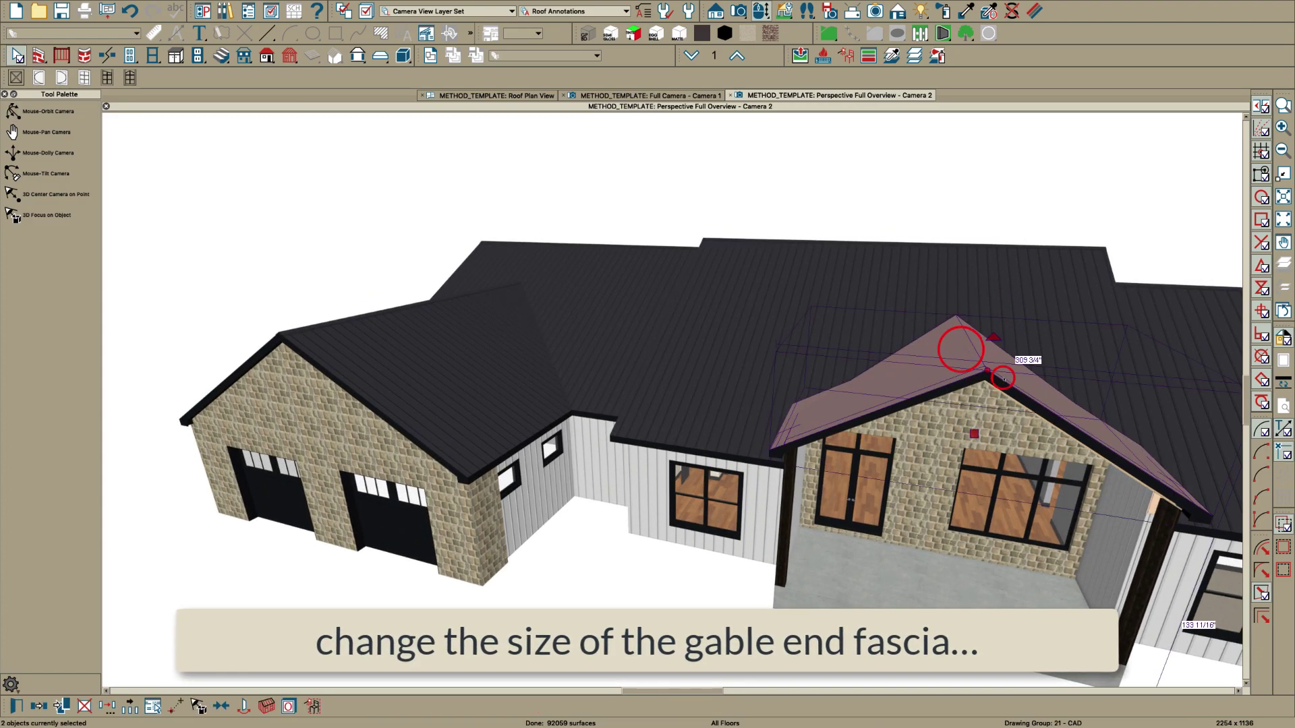
double_click(1002, 379)
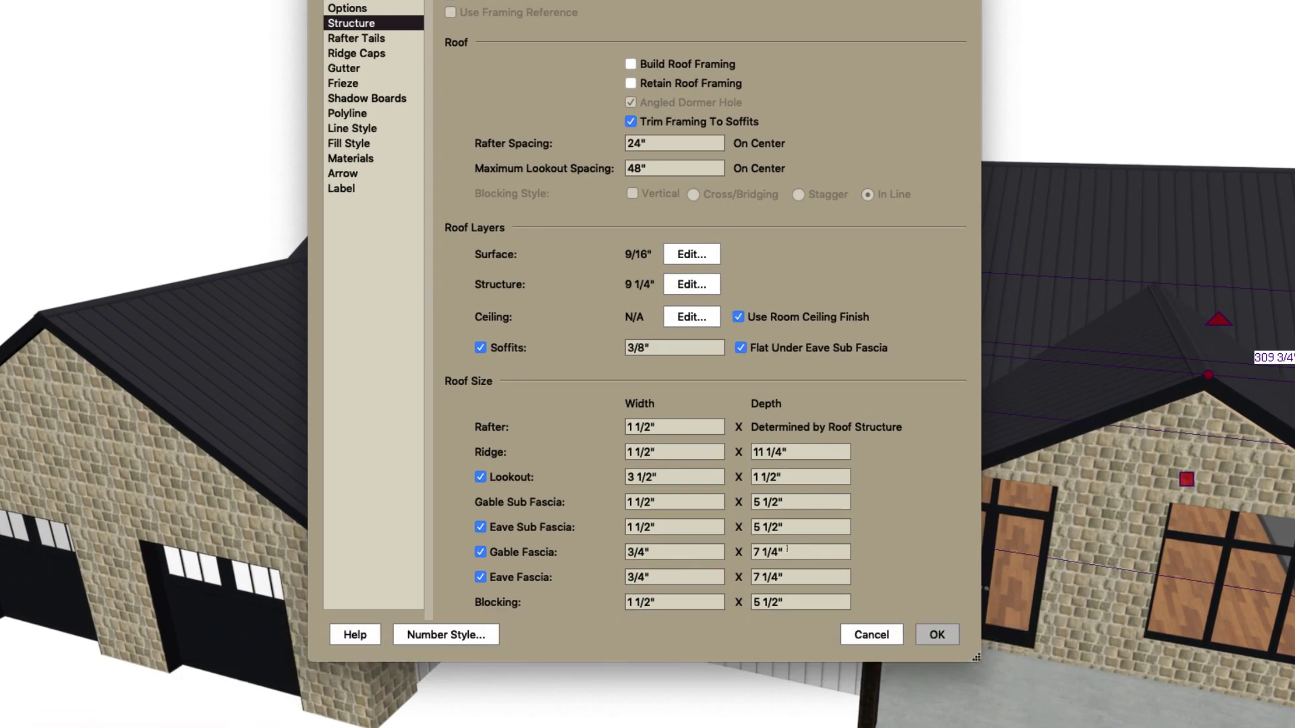
click(832, 553)
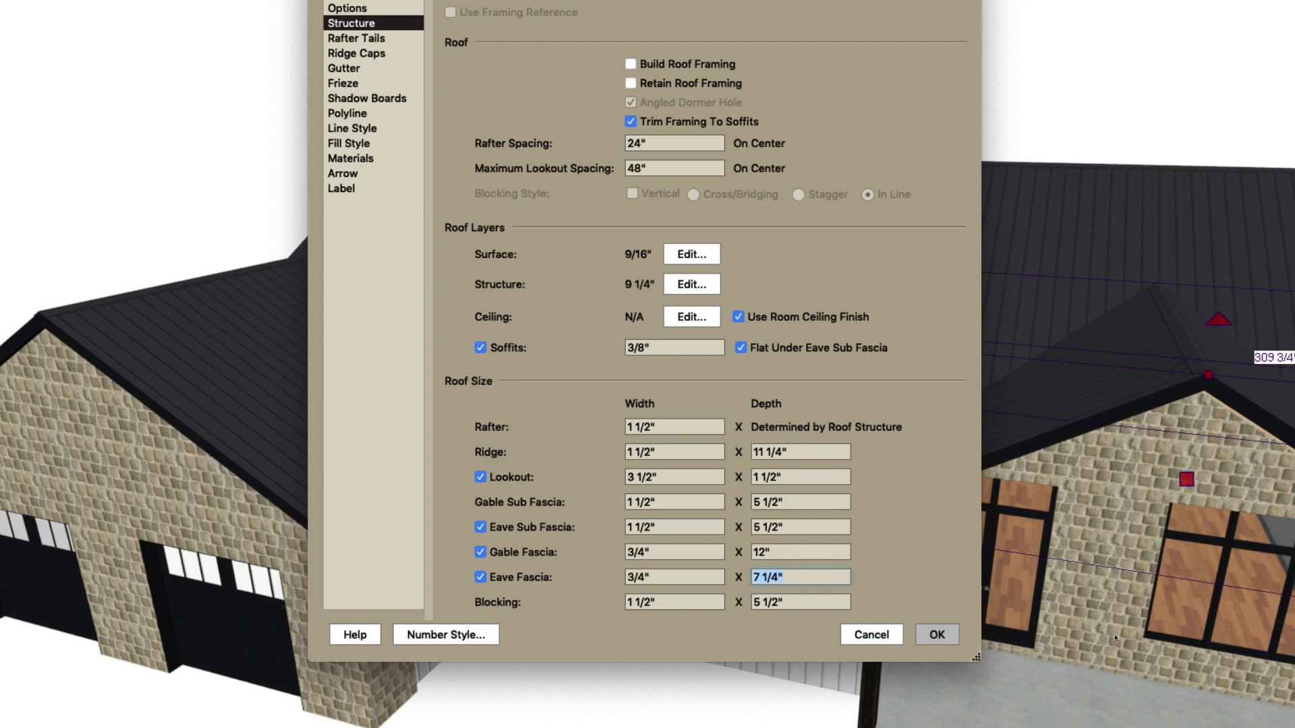
text(9.25)
key(Tab)
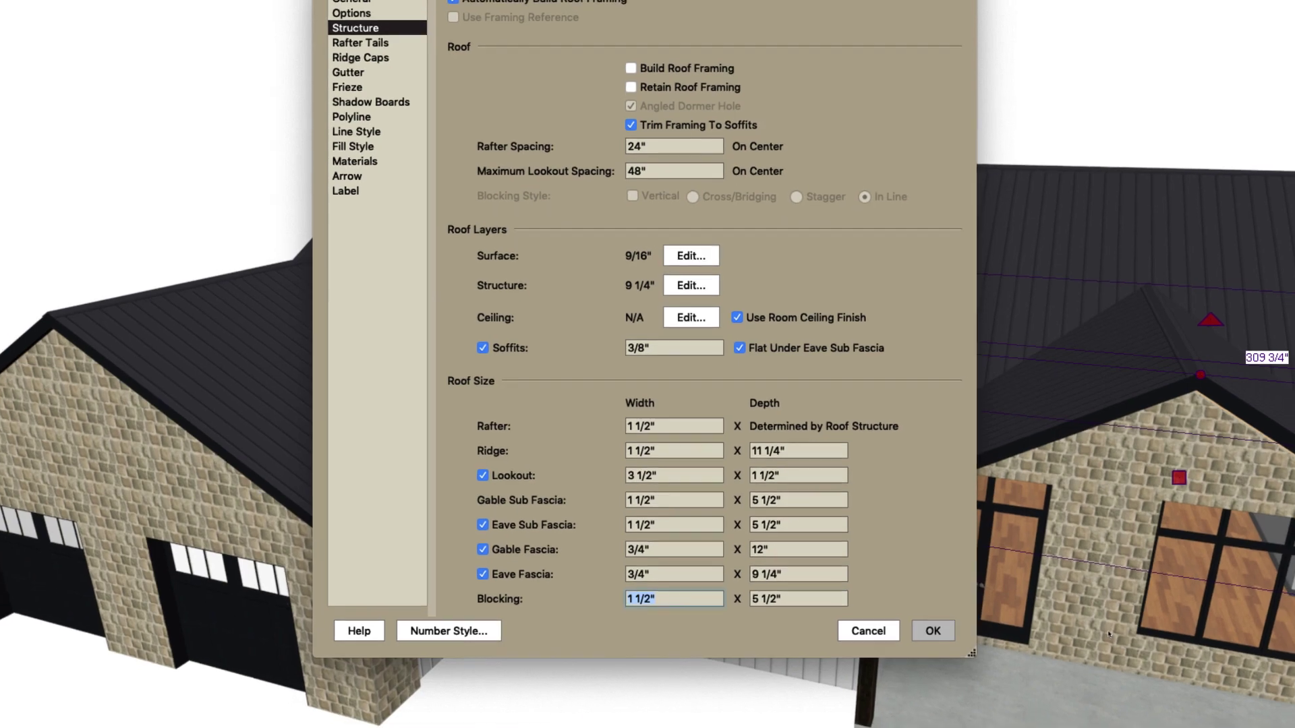
key(Return)
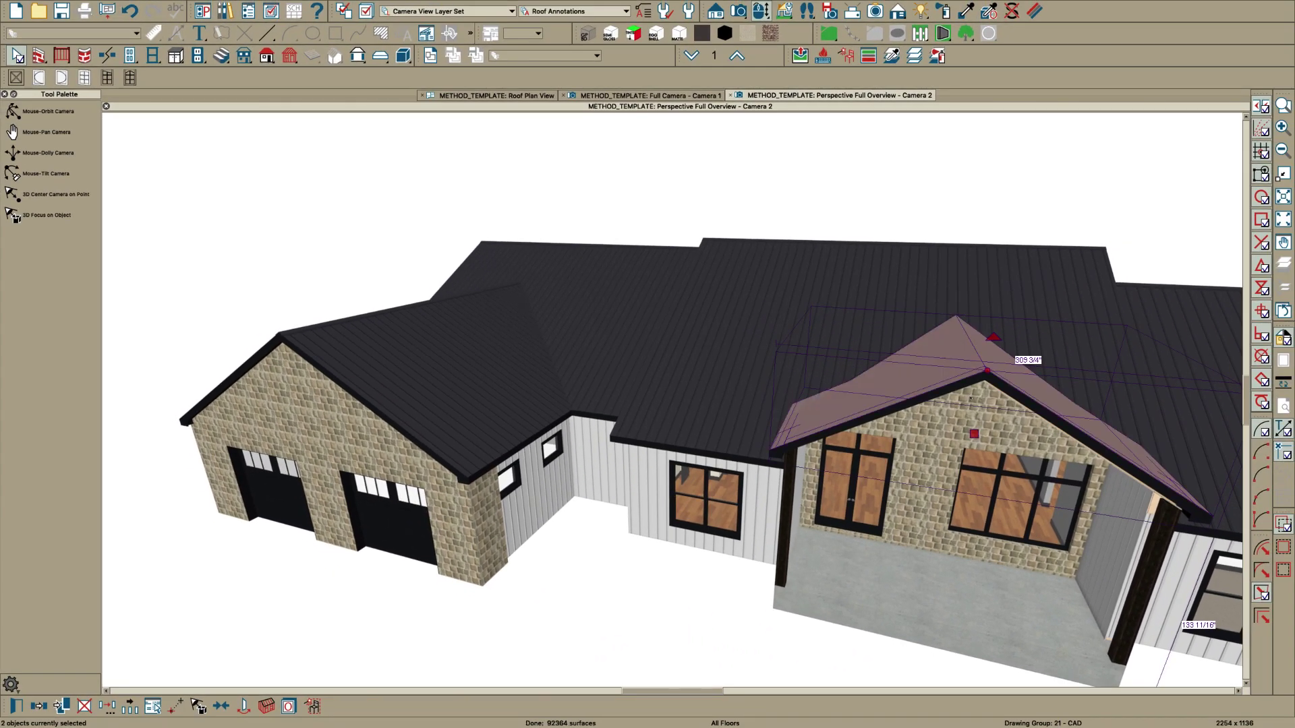
Examine the front porch gable's fascia, soffit and post corner up close, and the whole front of the house
middle_drag(933, 391, 898, 347)
drag(898, 347, 857, 376)
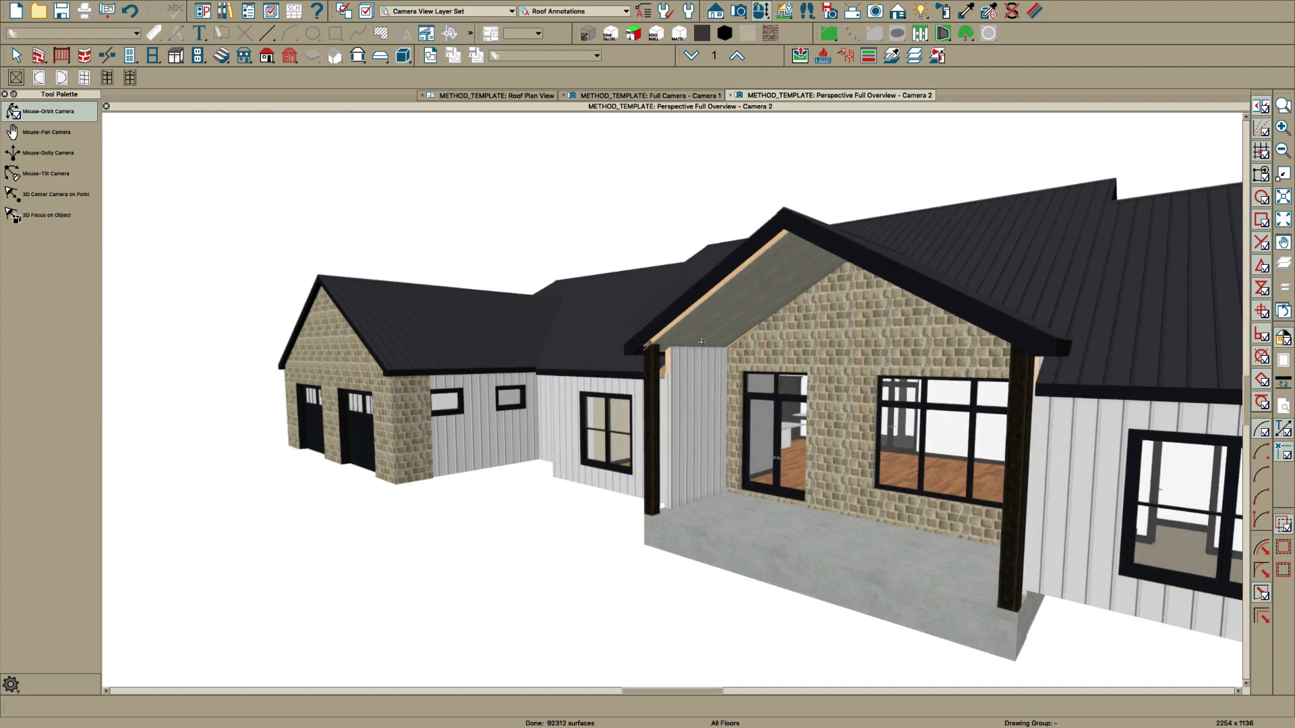
scroll(677, 336, up, 4)
scroll(677, 335, up, 3)
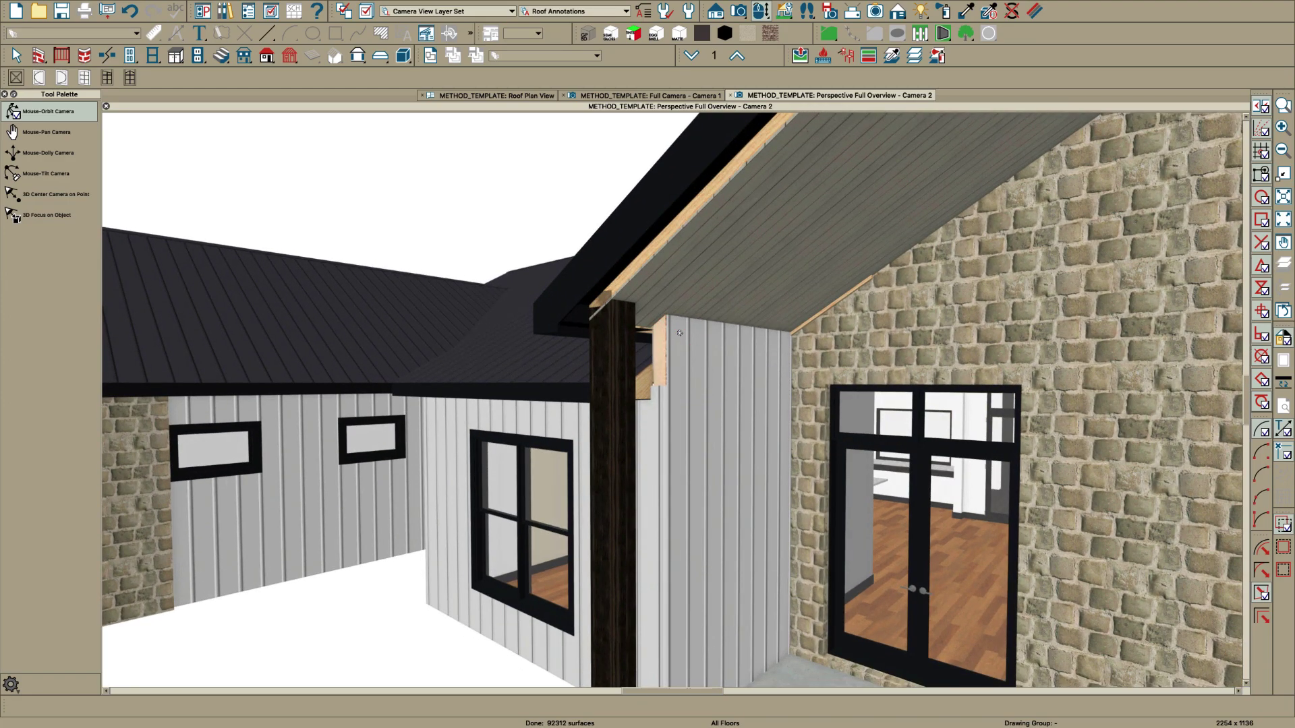
middle_drag(679, 332, 663, 353)
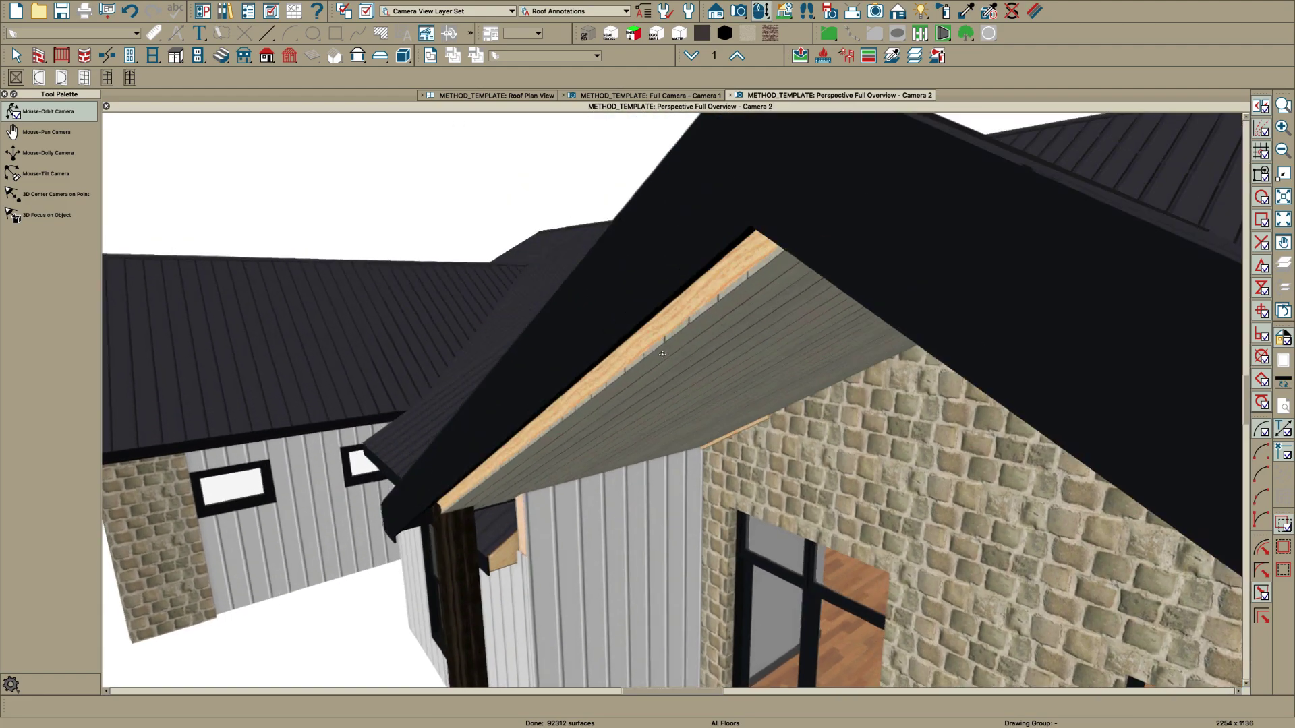
scroll(674, 353, down, 5)
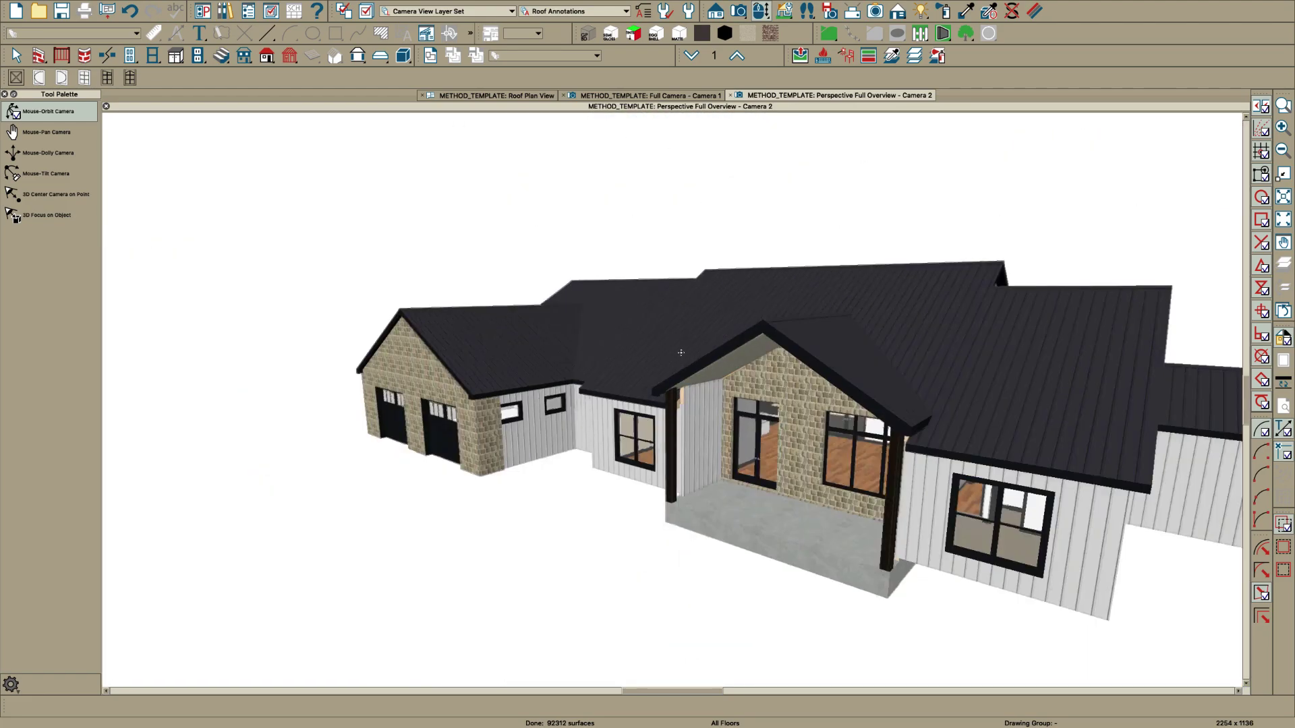
drag(682, 355, 758, 349)
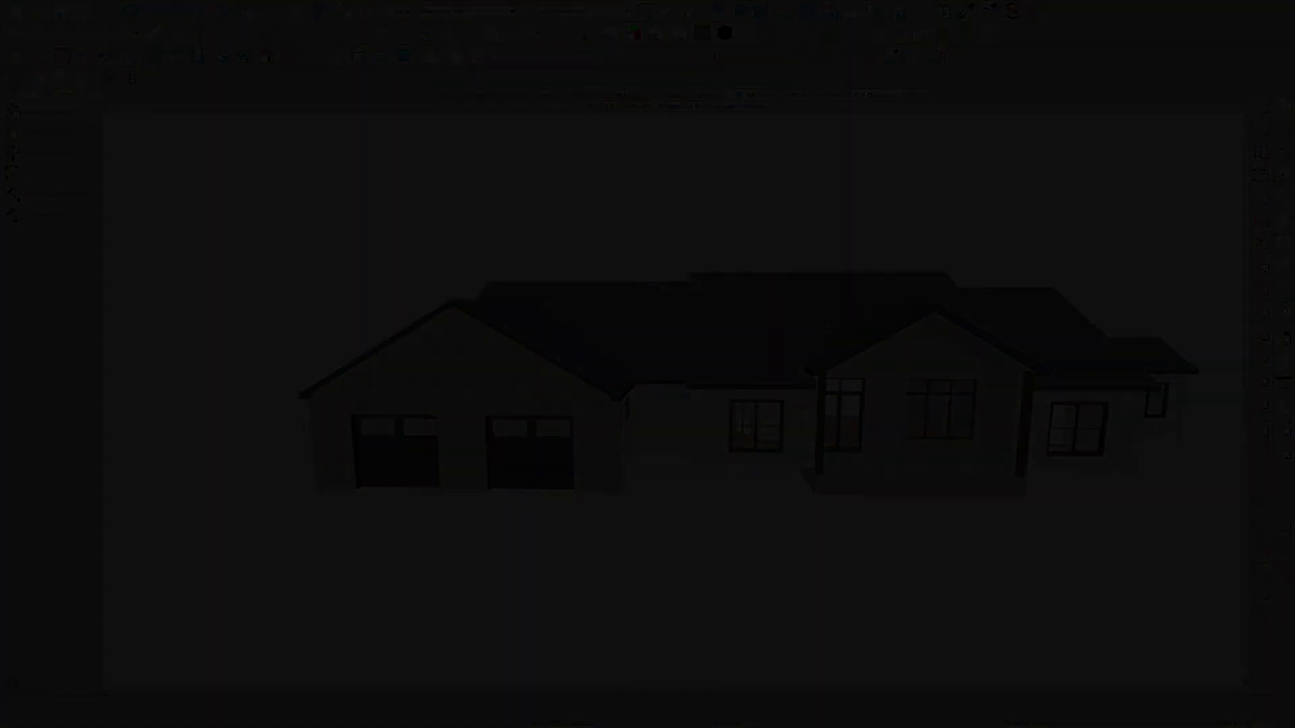